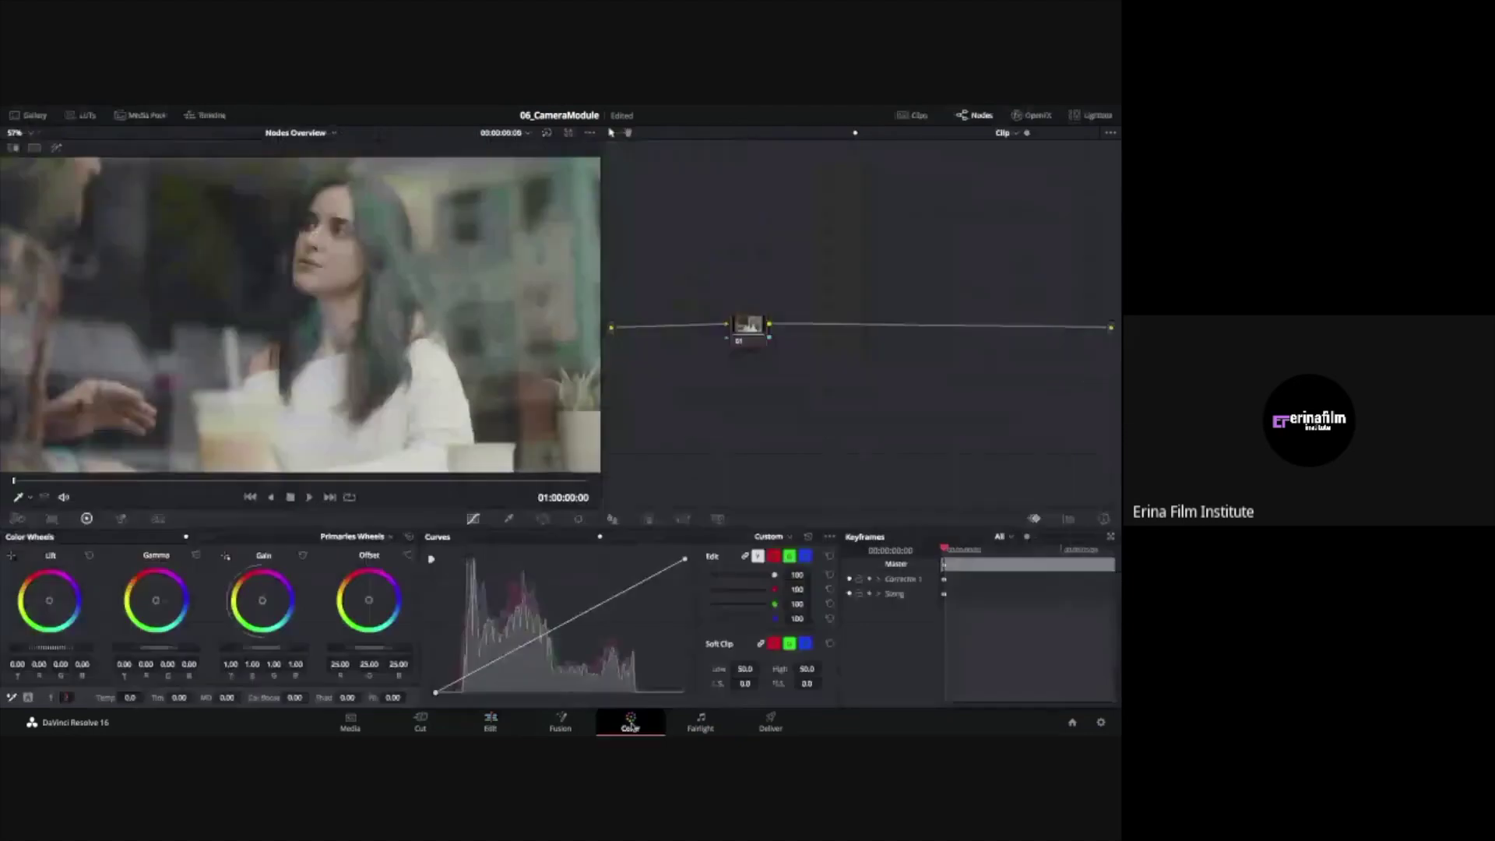
# Move node 01 in the node graph and add two serial nodes after it
pyautogui.moveTo(757, 328); pyautogui.dragTo(736, 204)
pyautogui.hotkey('alt', 's')
pyautogui.hotkey('alt', 's')
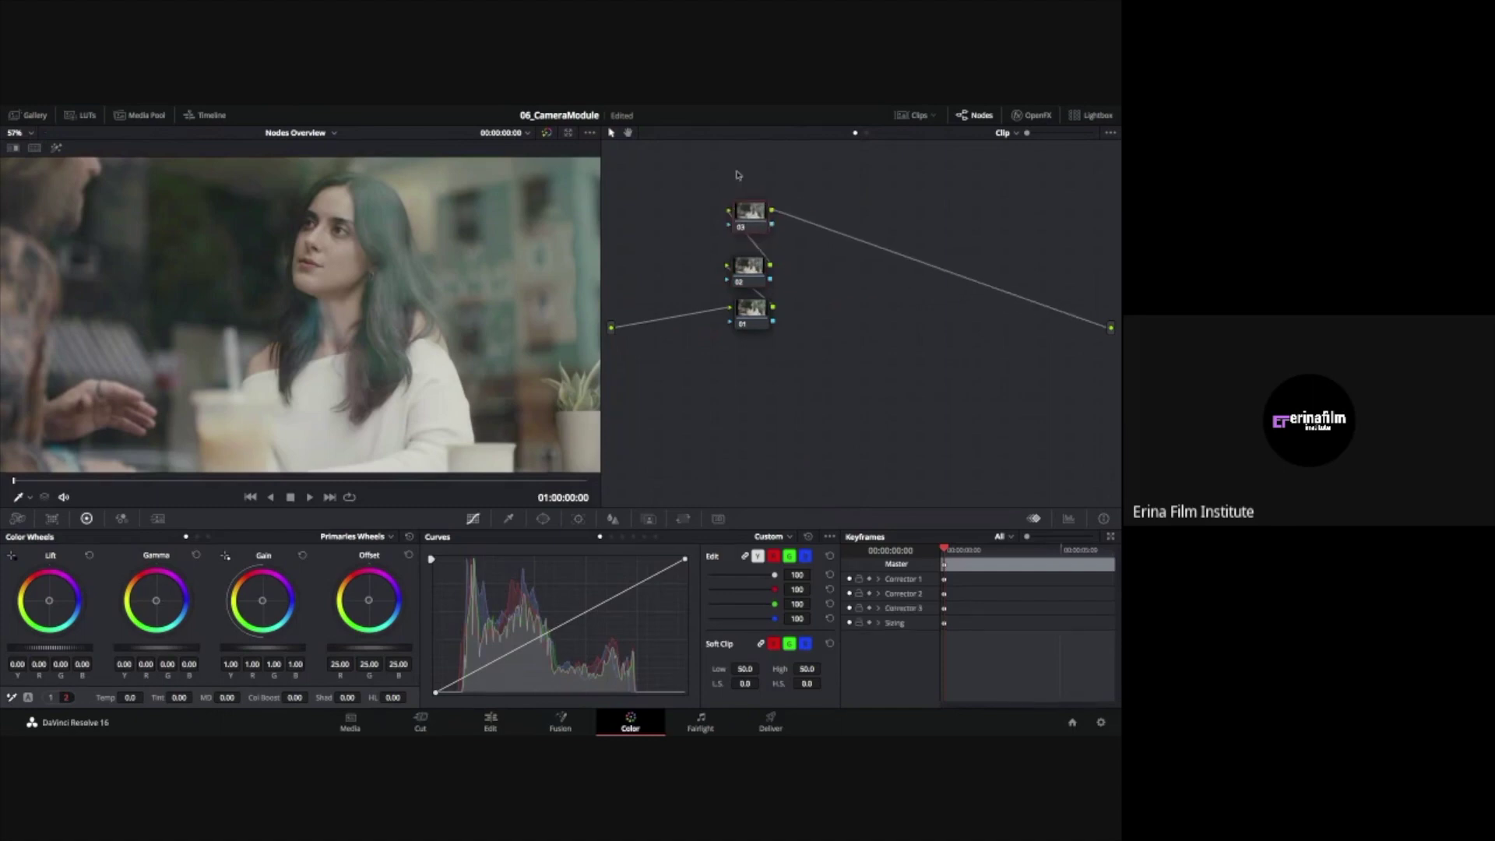
# Undo the addition of node 03 and line up node 02 beside node 01 in the node graph
pyautogui.press('super+z')
pyautogui.press('super+z')
pyautogui.press('super+z')
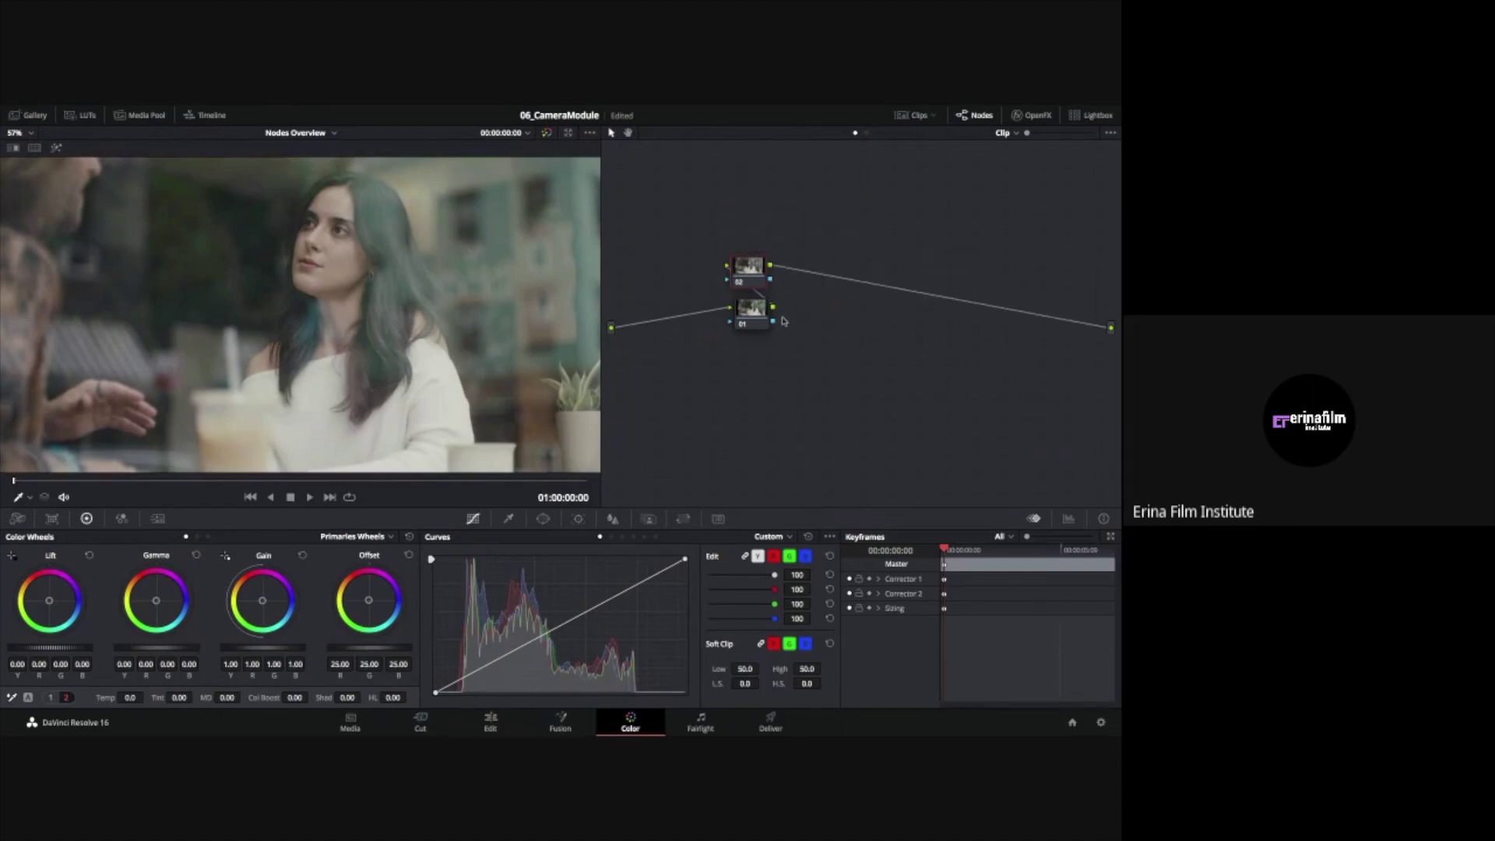
pyautogui.hotkey('ctrl', 'a')
pyautogui.moveTo(648, 312); pyautogui.dragTo(1117, 330)
pyautogui.hotkey('ctrl', 'a')
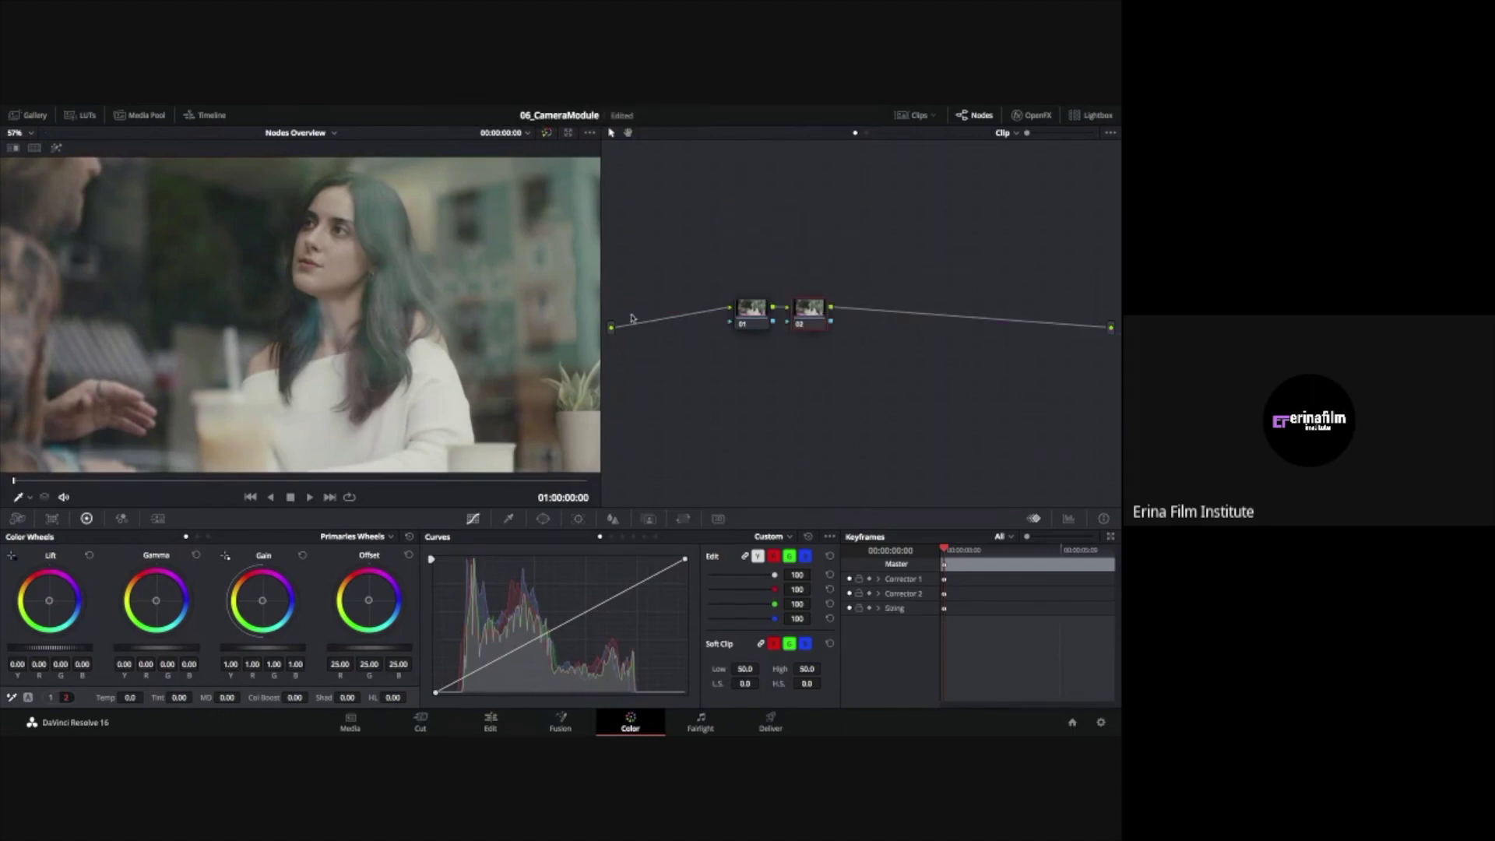
pyautogui.hotkey('ctrl', 'a')
pyautogui.moveTo(621, 310)
pyautogui.mouseDown()
pyautogui.moveTo(604, 310)
pyautogui.moveTo(600, 344)
pyautogui.moveTo(604, 330)
pyautogui.moveTo(1110, 333)
pyautogui.moveTo(764, 112)
pyautogui.mouseUp()
pyautogui.moveTo(652, 109)
pyautogui.mouseDown()
pyautogui.moveTo(212, 205)
pyautogui.moveTo(280, 210)
pyautogui.mouseUp()
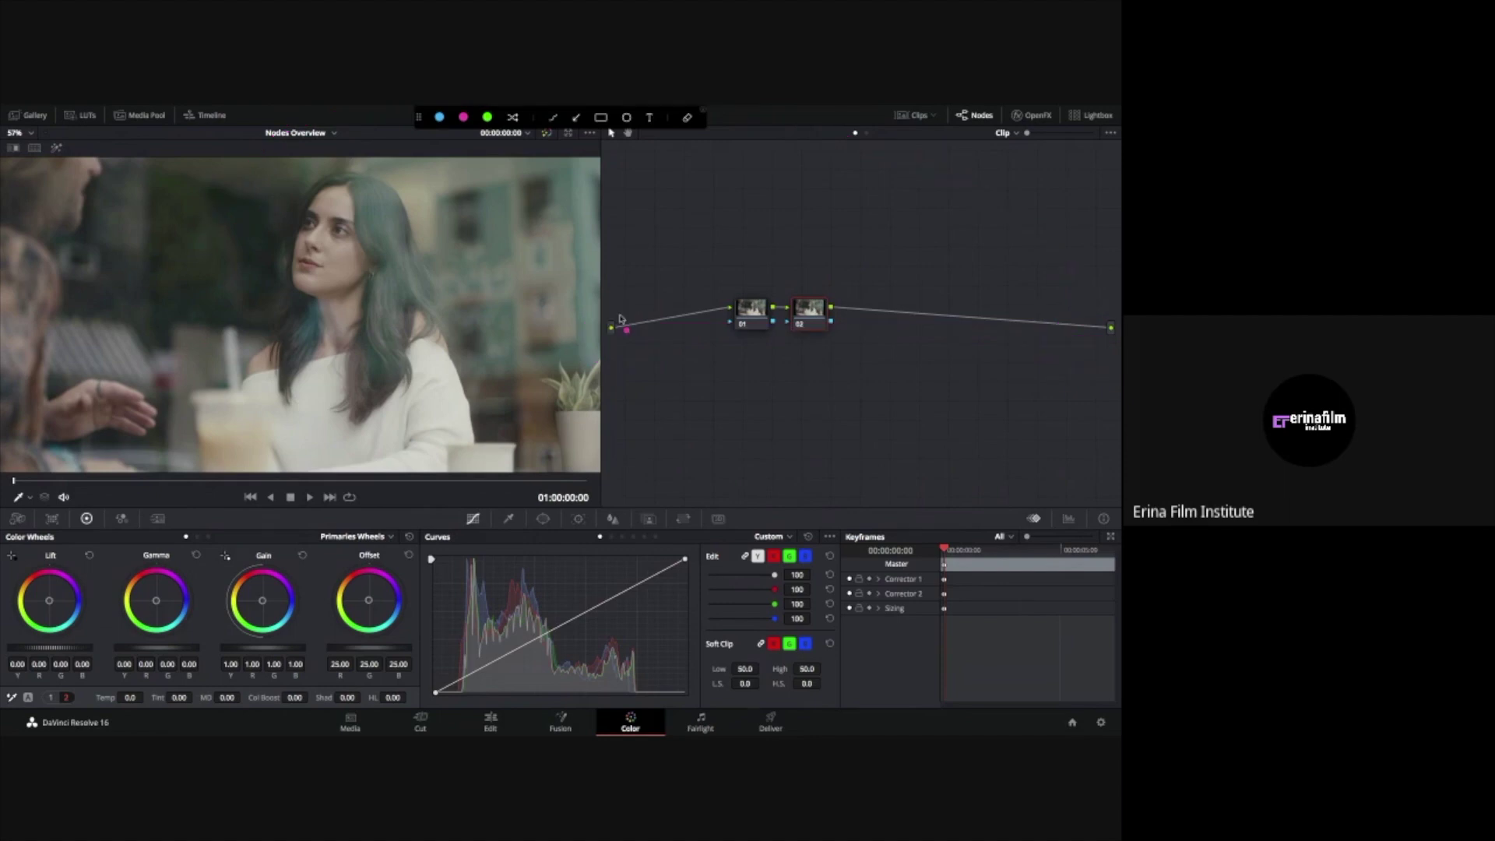
pyautogui.moveTo(620, 307)
pyautogui.mouseDown()
pyautogui.moveTo(1117, 327)
pyautogui.moveTo(1097, 336)
pyautogui.moveTo(1109, 313)
pyautogui.moveTo(523, 201)
pyautogui.moveTo(399, 234)
pyautogui.moveTo(385, 265)
pyautogui.mouseUp()
pyautogui.press('Escape')
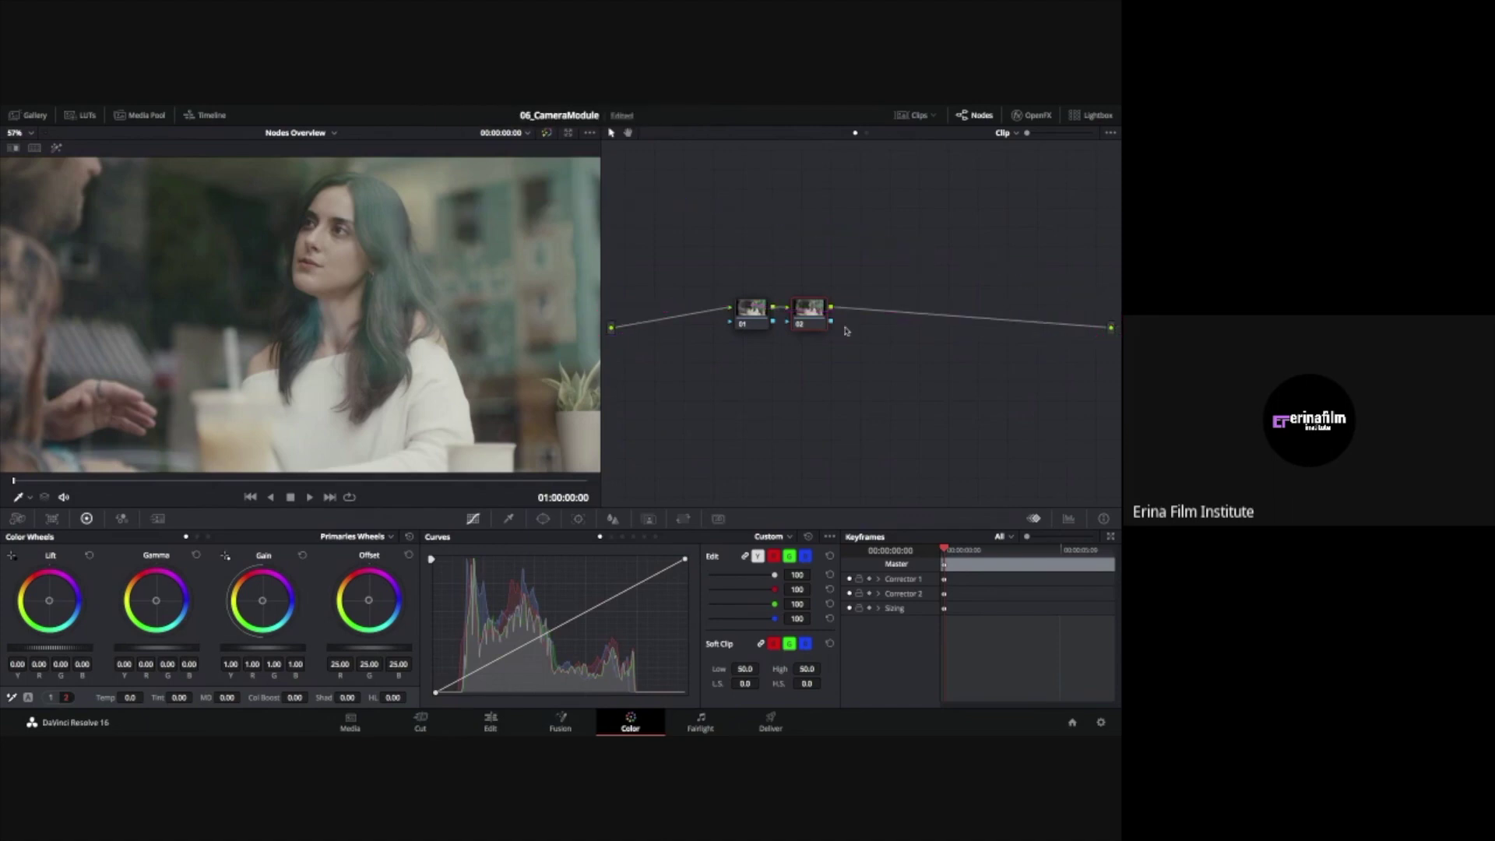
# Tint node 02 strongly magenta with the Gain wheel and reset all the primaries wheels
pyautogui.moveTo(248, 604); pyautogui.dragTo(264, 593)
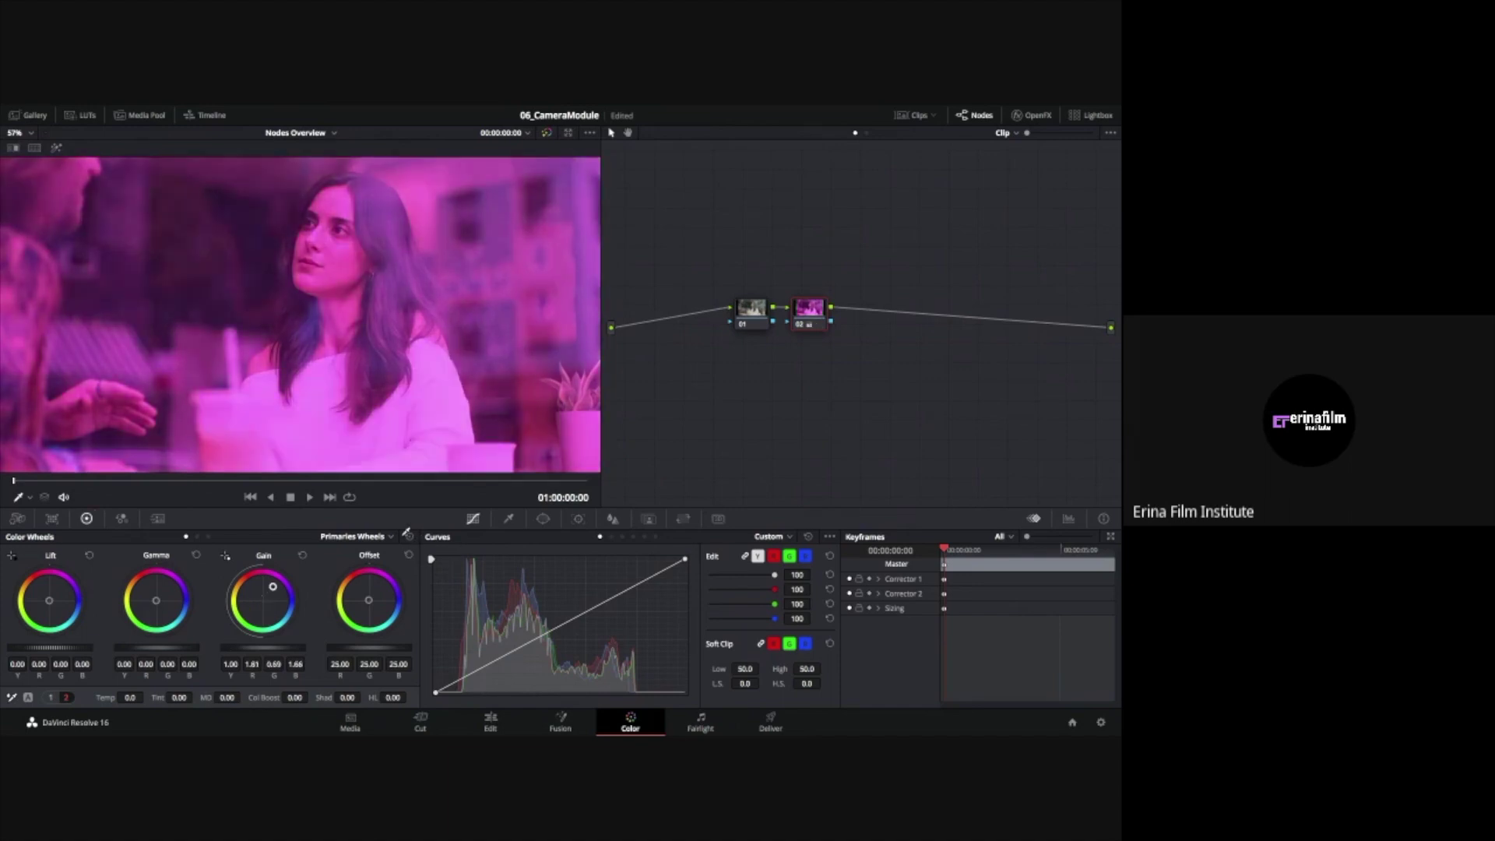
pyautogui.click(408, 536)
# Set the saturation of node 02 to 0 to make the image black and white
pyautogui.click(51, 697)
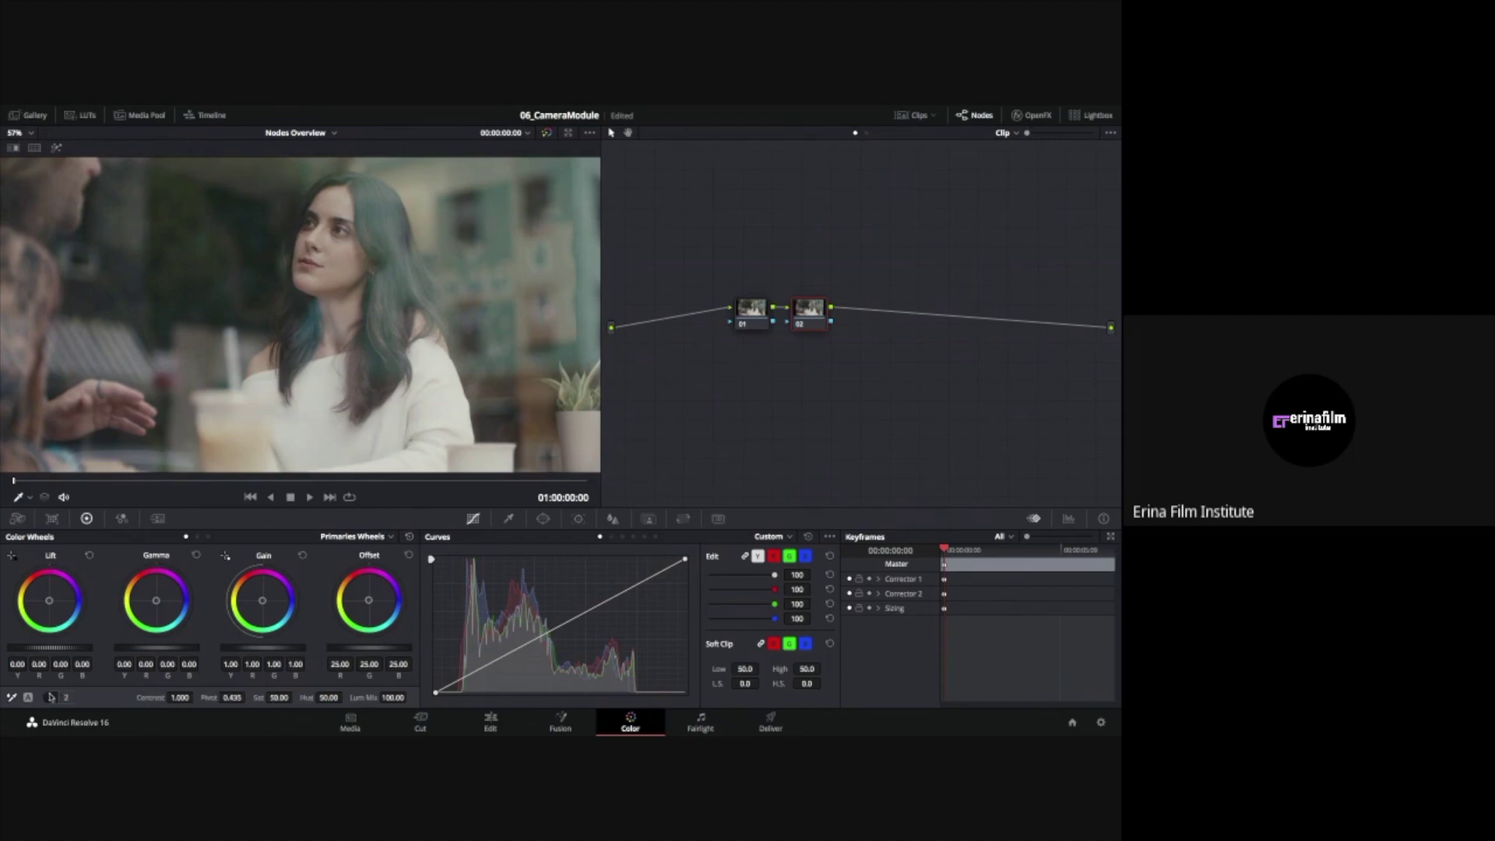
pyautogui.moveTo(279, 698); pyautogui.dragTo(234, 698)
# Disconnect node 02 from the final output and reconnect its output to restore the chain
pyautogui.press('Delete')
pyautogui.moveTo(831, 307); pyautogui.dragTo(1111, 328)
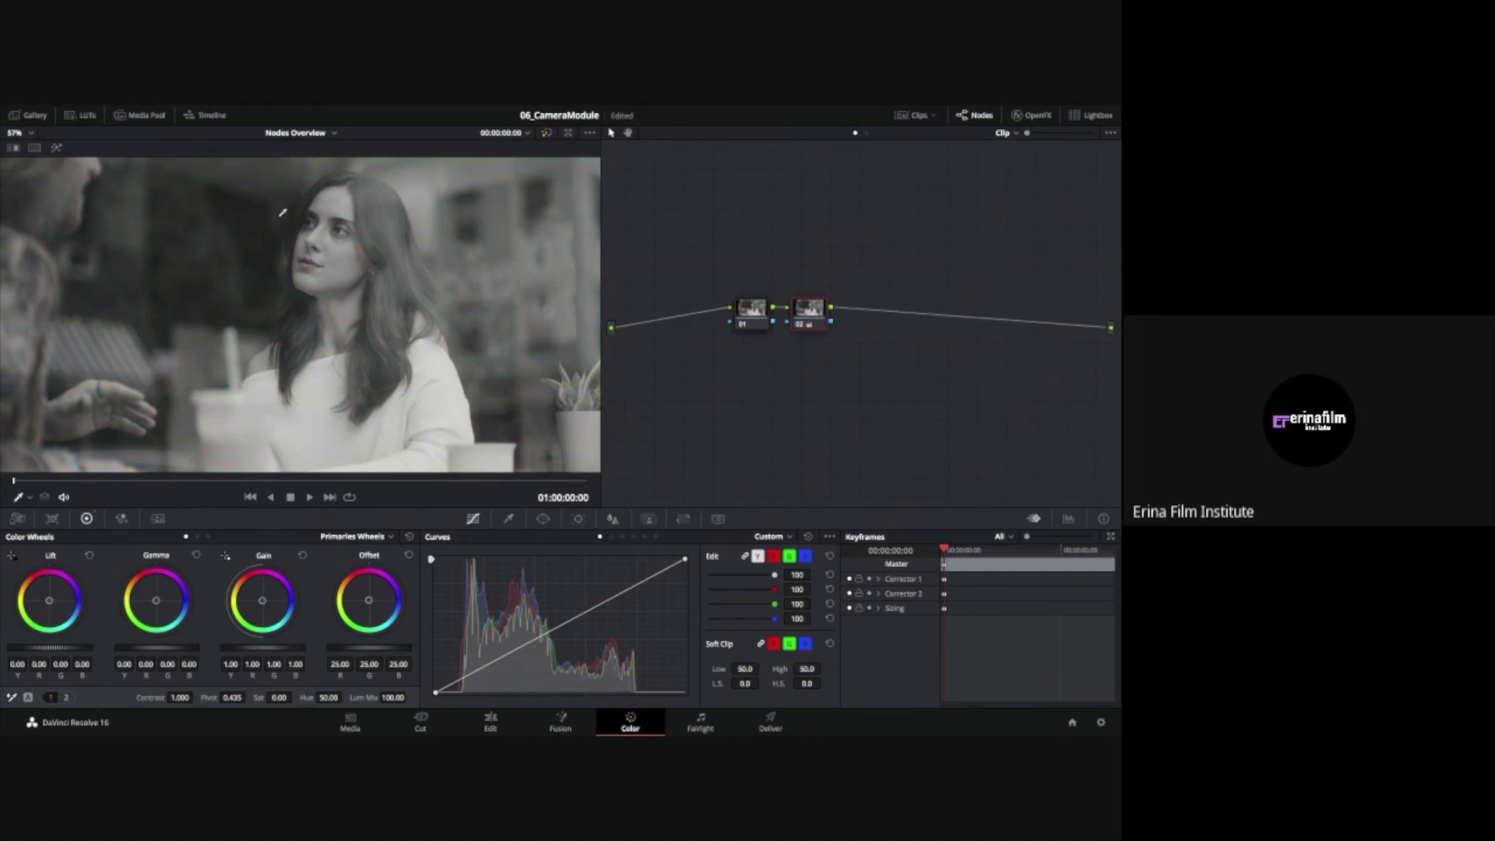
pyautogui.click(982, 320)
pyautogui.press('Delete')
pyautogui.hotkey('ctrl', 'z')
pyautogui.moveTo(831, 307); pyautogui.dragTo(1110, 329)
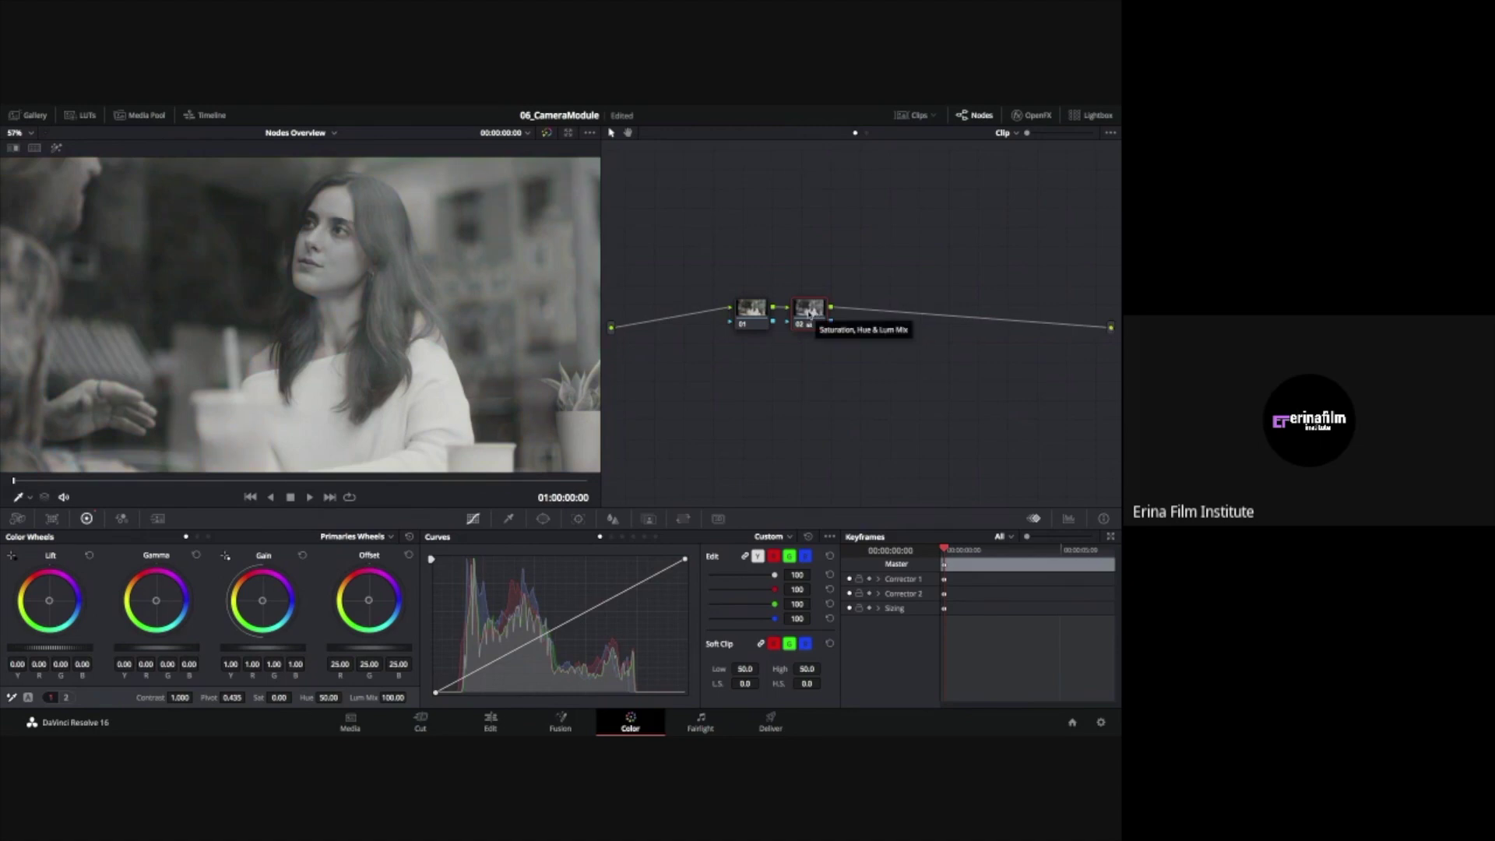
# Pull node 02 out of the chain, remove node 01's link to the output, and rewire node 02 between node 01 and the output
pyautogui.moveTo(810, 312); pyautogui.dragTo(841, 205)
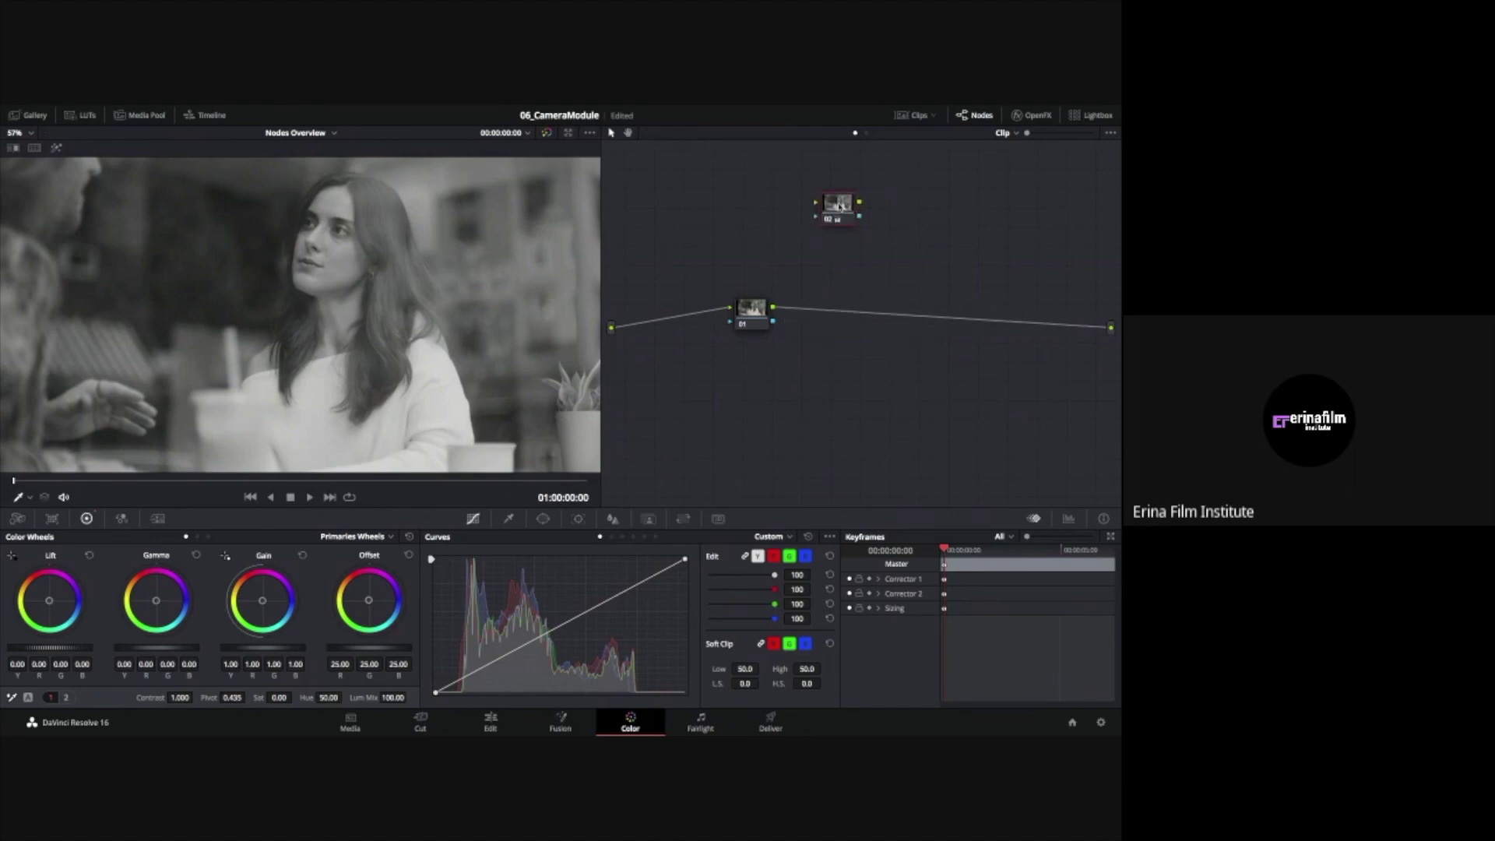
pyautogui.click(798, 312)
pyautogui.press('Delete')
pyautogui.moveTo(840, 212); pyautogui.dragTo(813, 314)
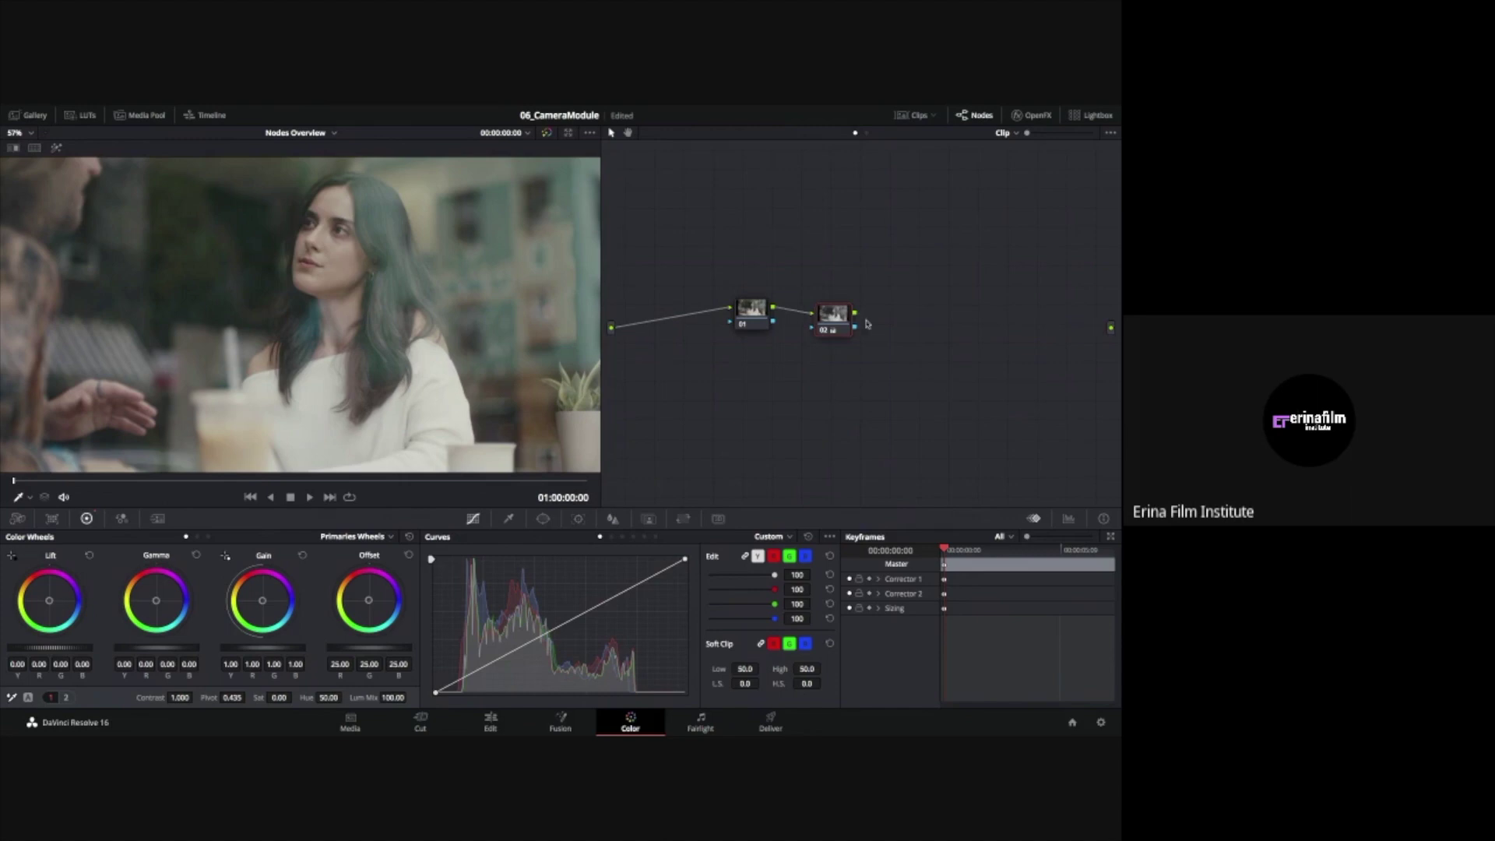
pyautogui.moveTo(855, 312); pyautogui.dragTo(1111, 327)
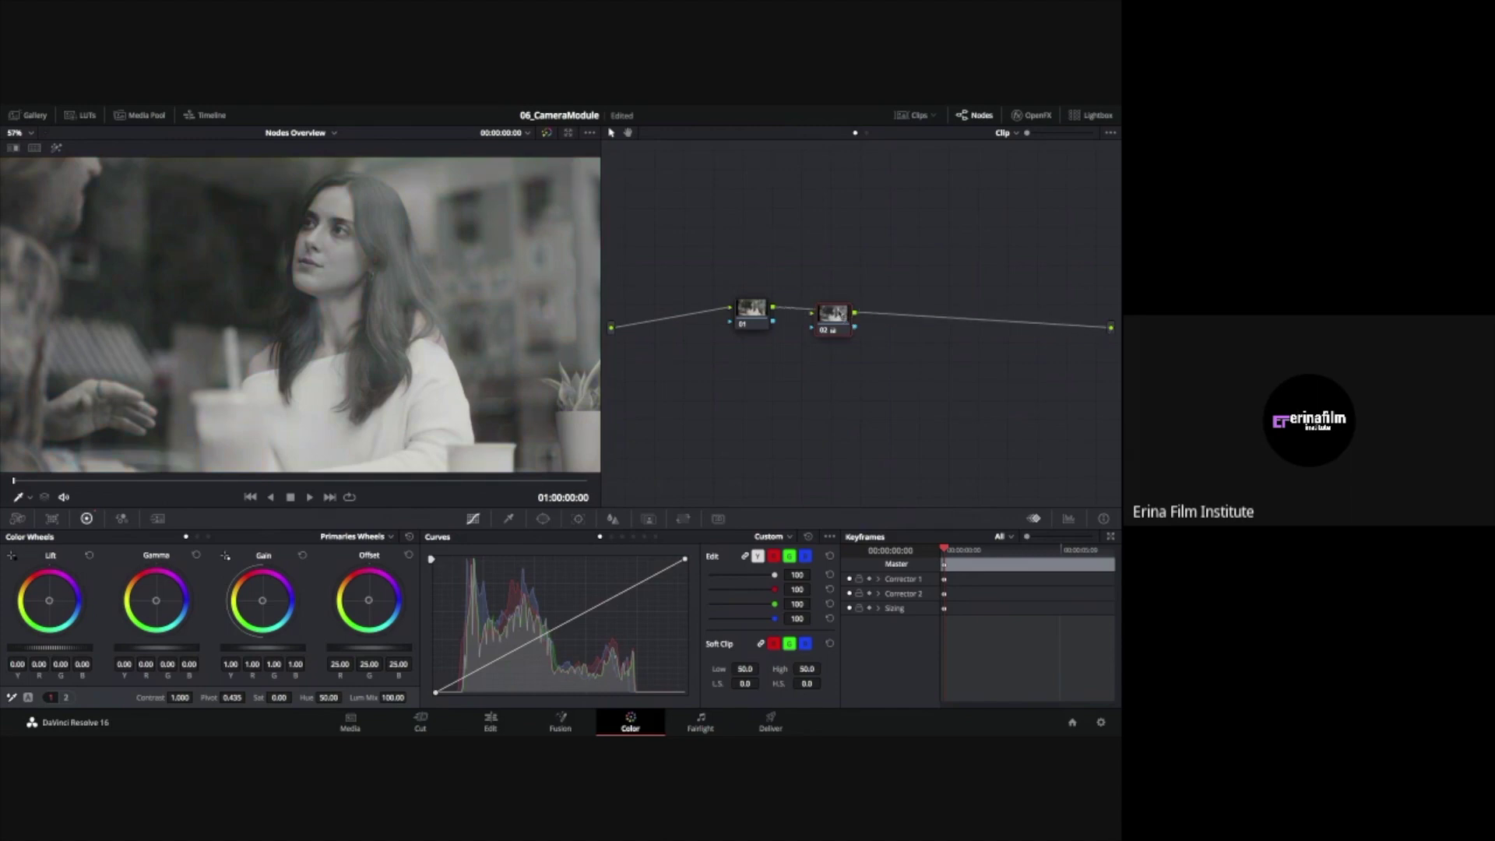
# Insert node 02 into the link after node 01, and move it into the link between the source and node 01
pyautogui.moveTo(849, 321)
pyautogui.mouseDown()
pyautogui.moveTo(844, 221)
pyautogui.moveTo(832, 313)
pyautogui.mouseUp()
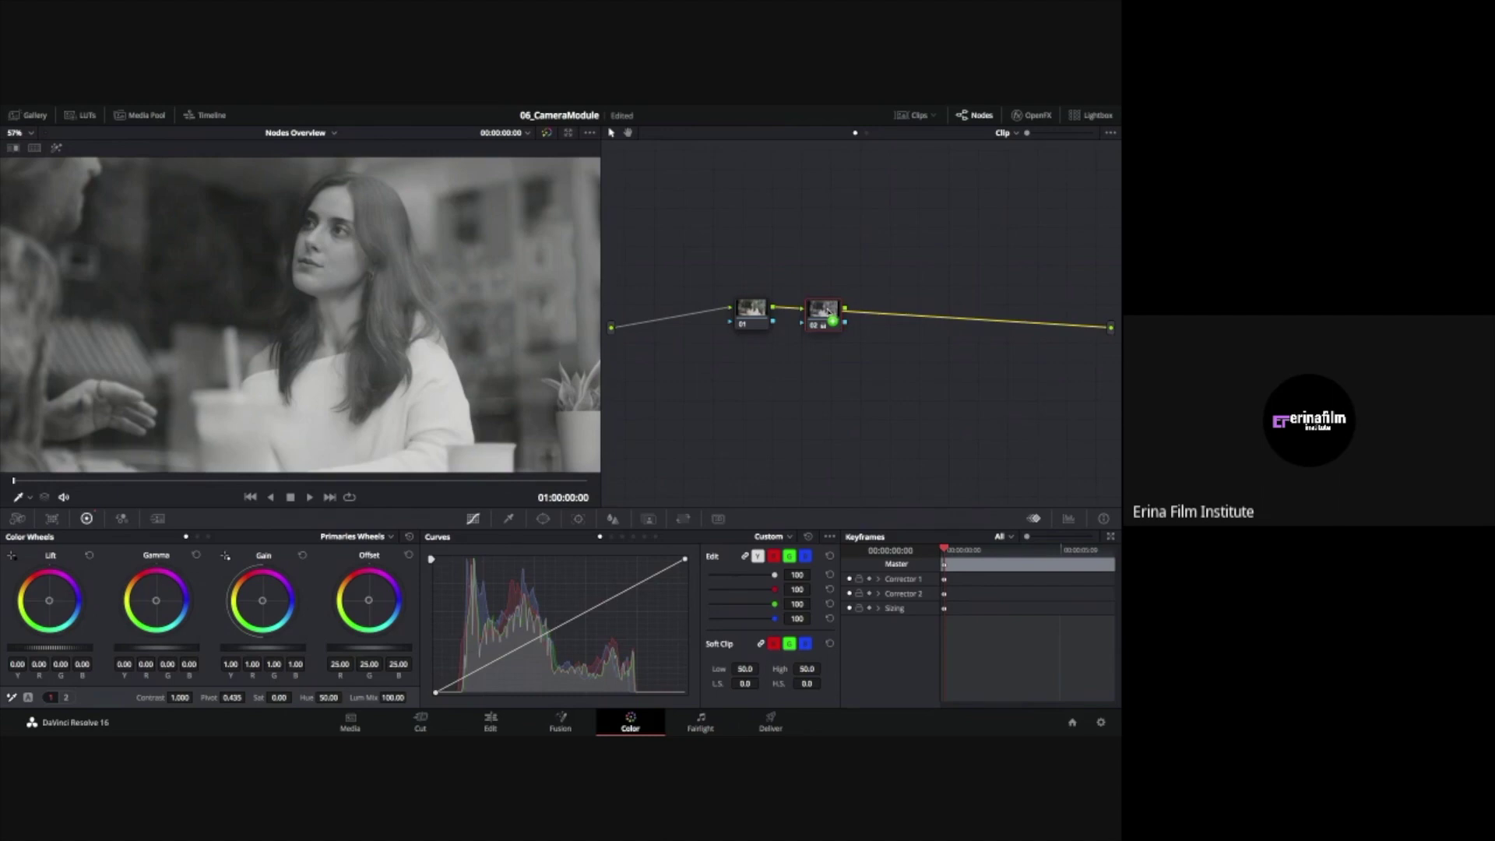
pyautogui.moveTo(828, 310); pyautogui.dragTo(833, 311)
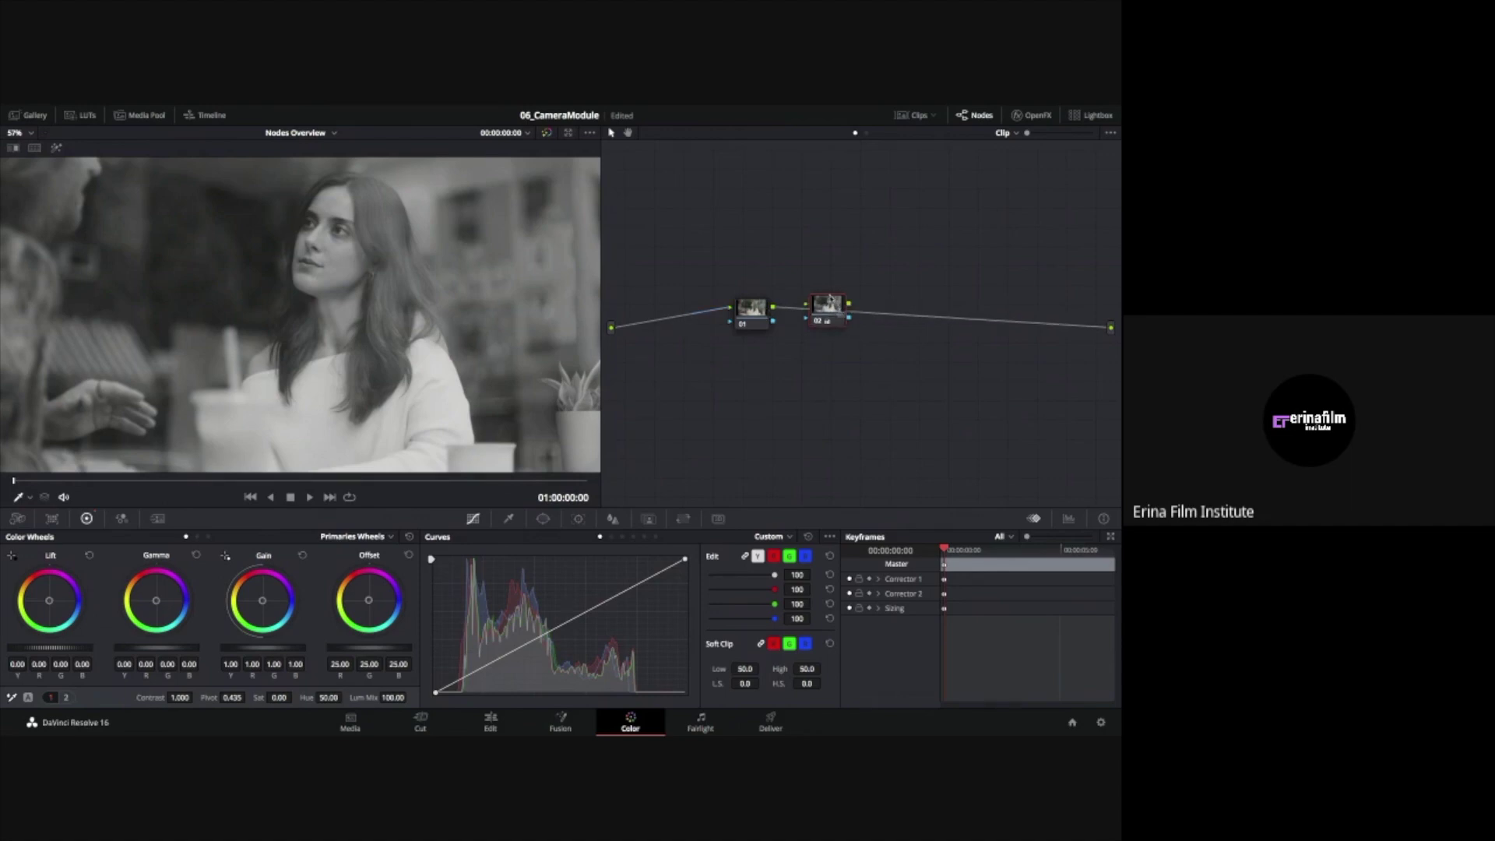
pyautogui.moveTo(816, 319); pyautogui.dragTo(670, 319)
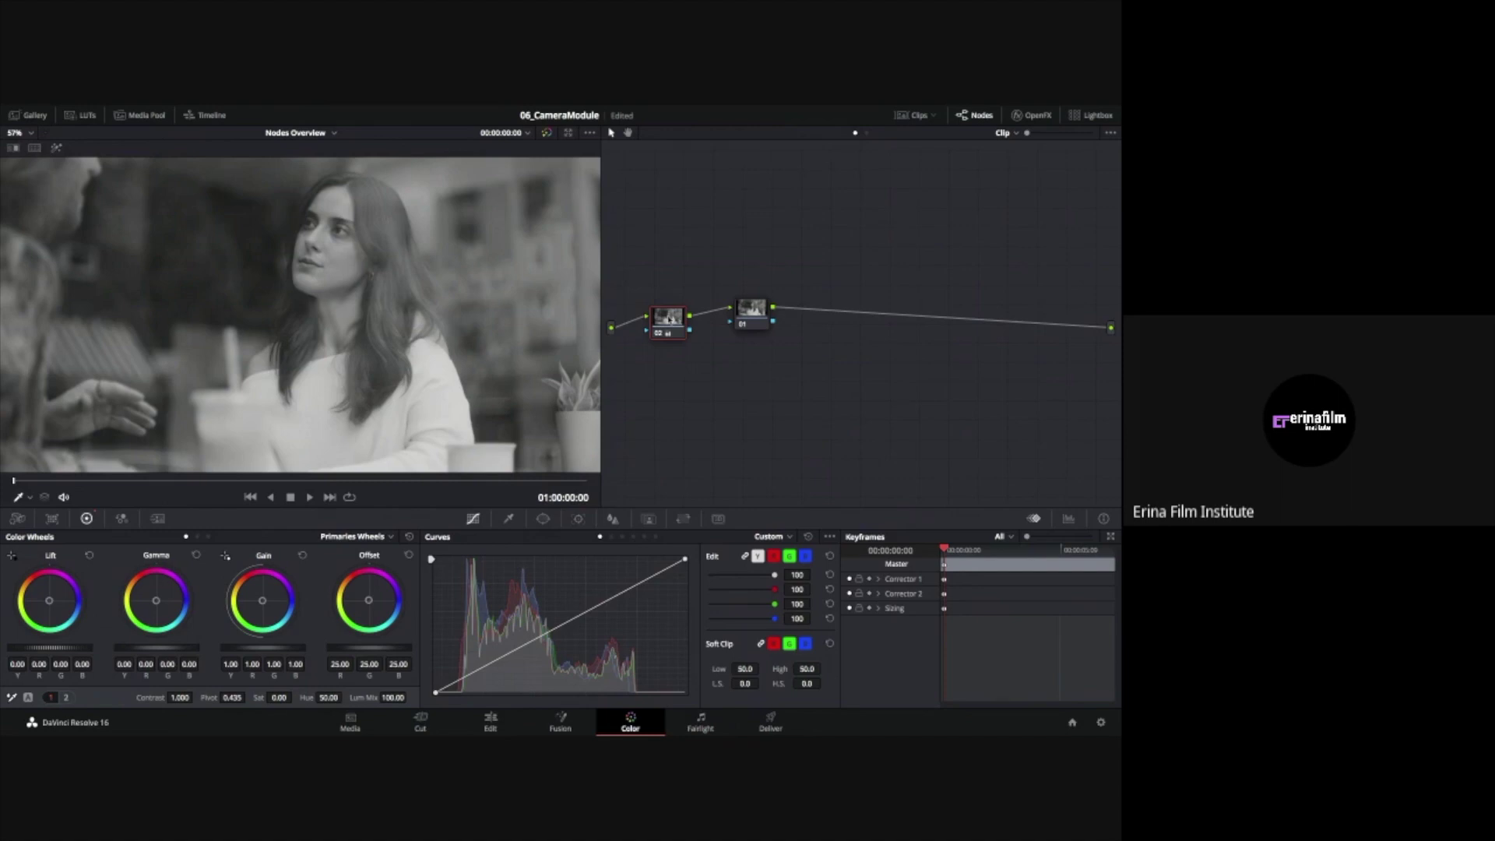
# Delete node 02 and add seven serial nodes after node 01
pyautogui.press('Delete')
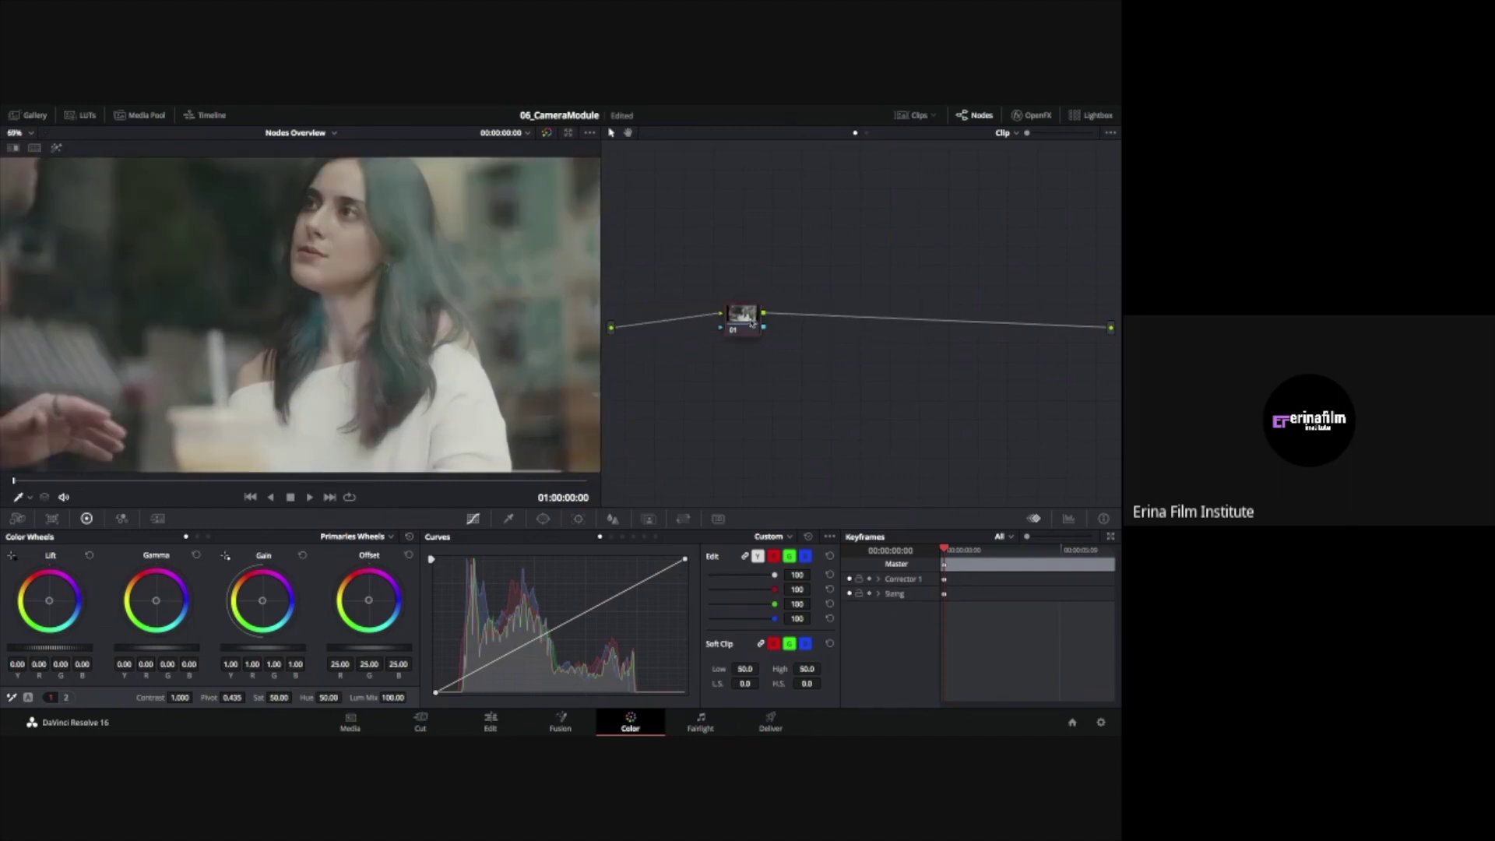
pyautogui.hotkey('alt', 's')
pyautogui.hotkey('alt', 's')
pyautogui.hotkey('alt', 's')
pyautogui.hotkey('alt', 's')
pyautogui.hotkey('alt', 's')
pyautogui.hotkey('alt', 's')
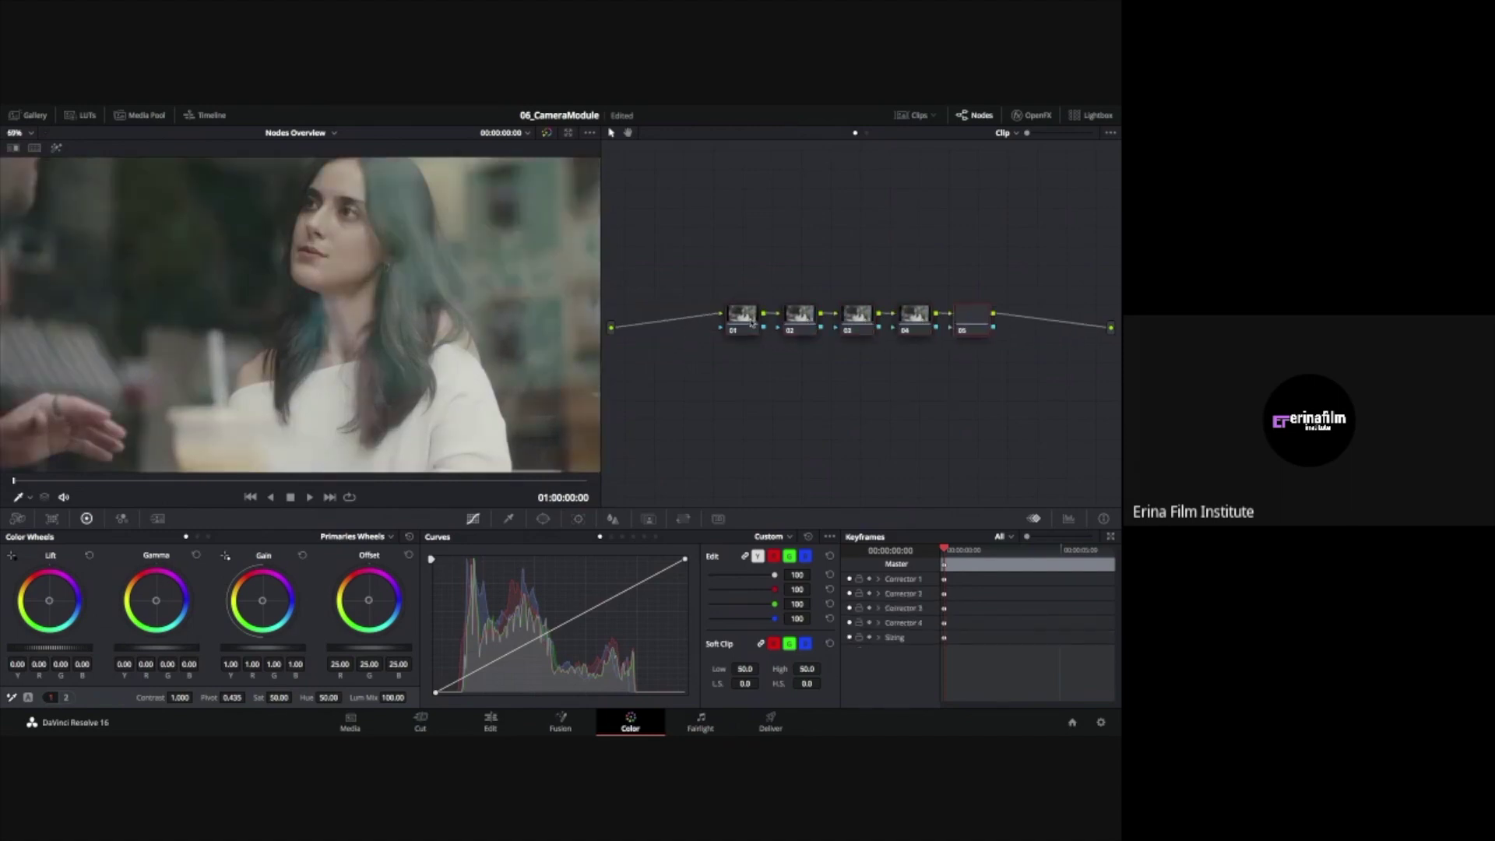
pyautogui.hotkey('alt', 's')
# Reset all grades and nodes of the clip
pyautogui.rightClick(742, 362)
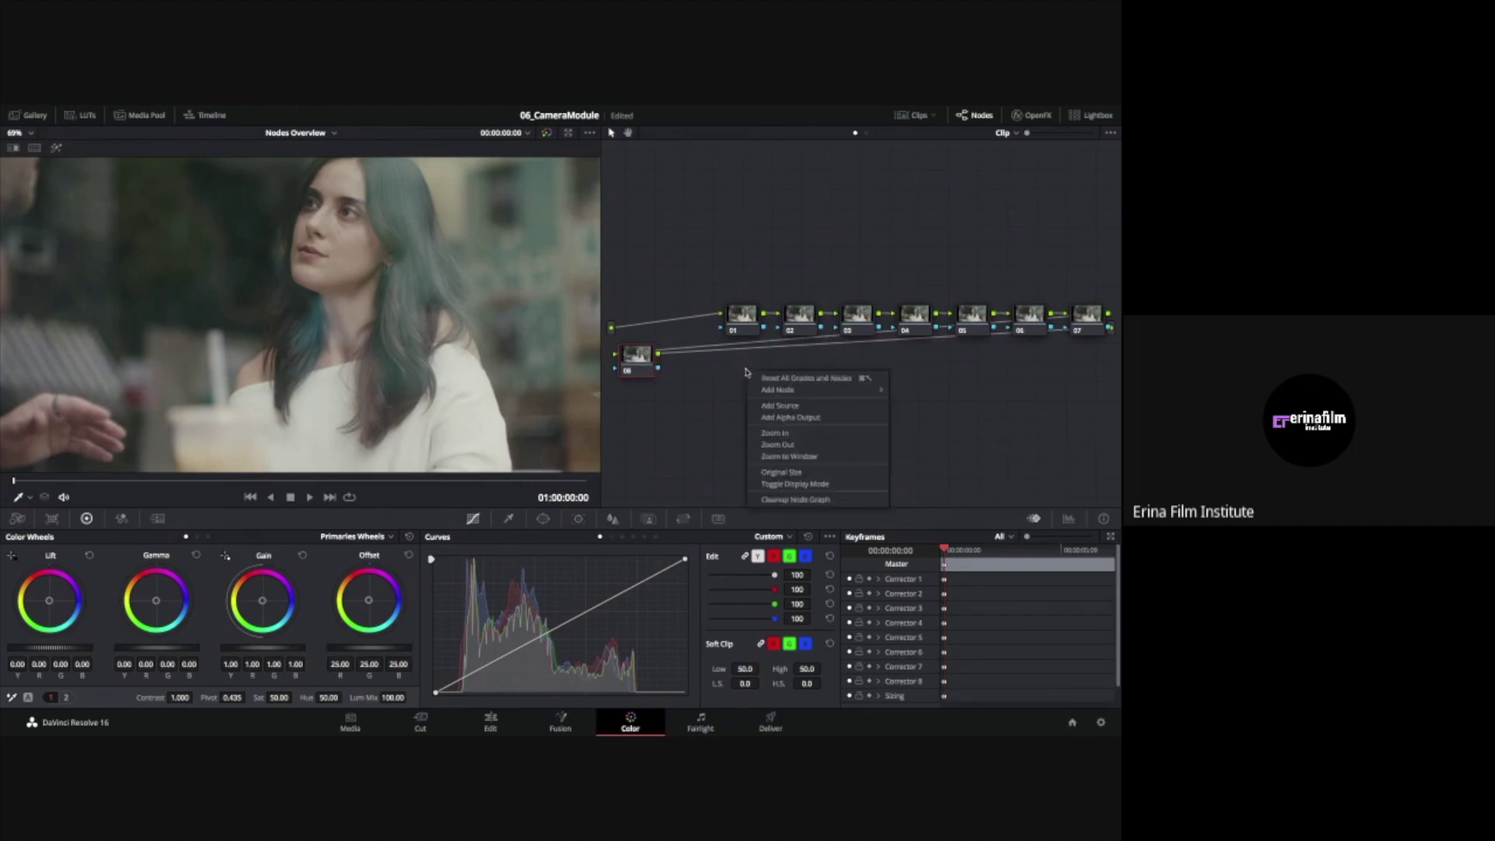
pyautogui.click(752, 376)
# Add a serial node before node 01 and delete that added node again
pyautogui.moveTo(343, 109)
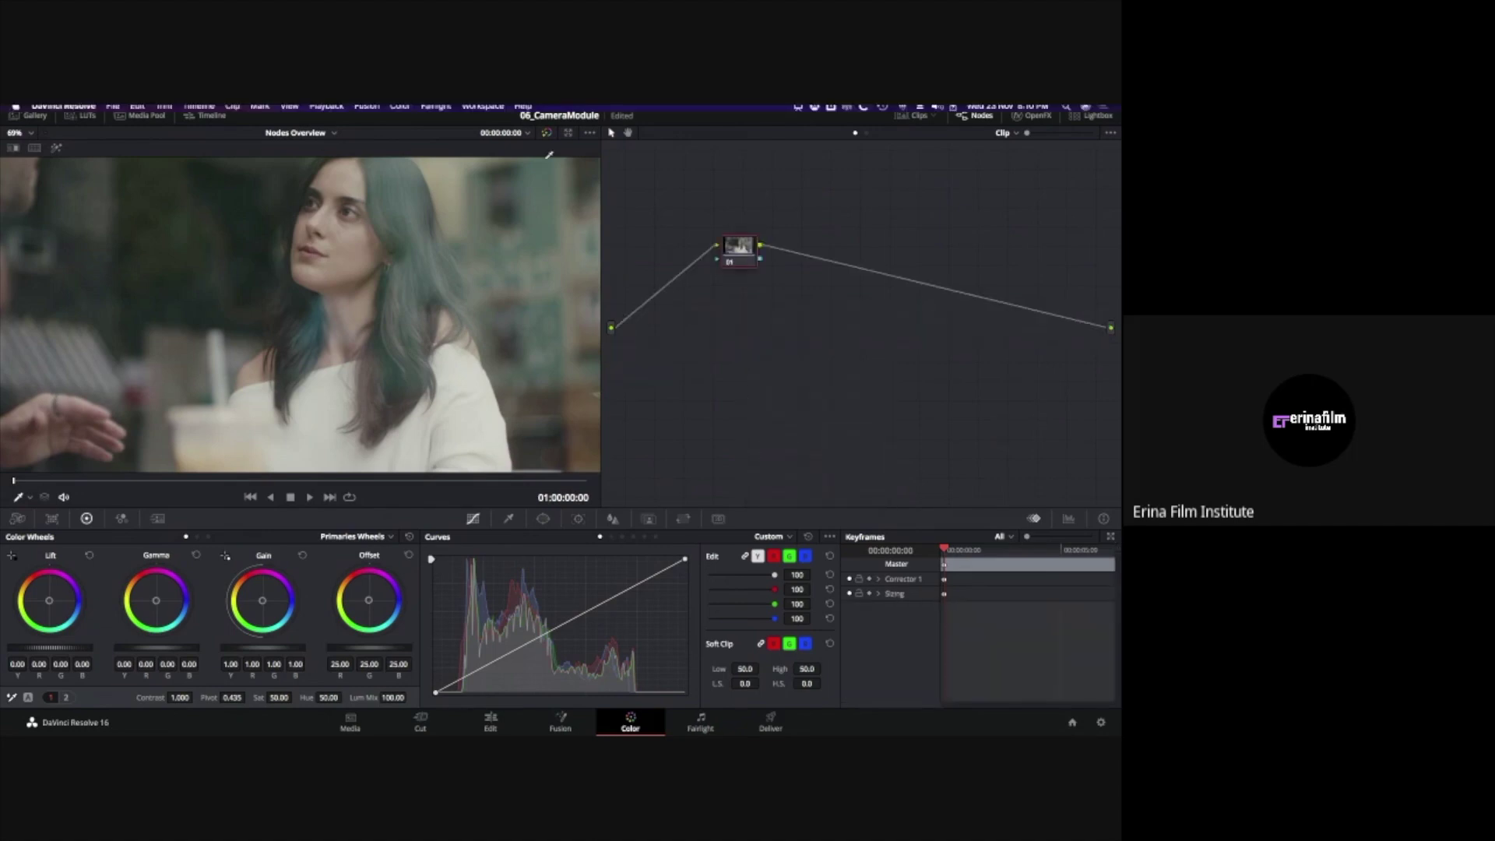
pyautogui.click(400, 110)
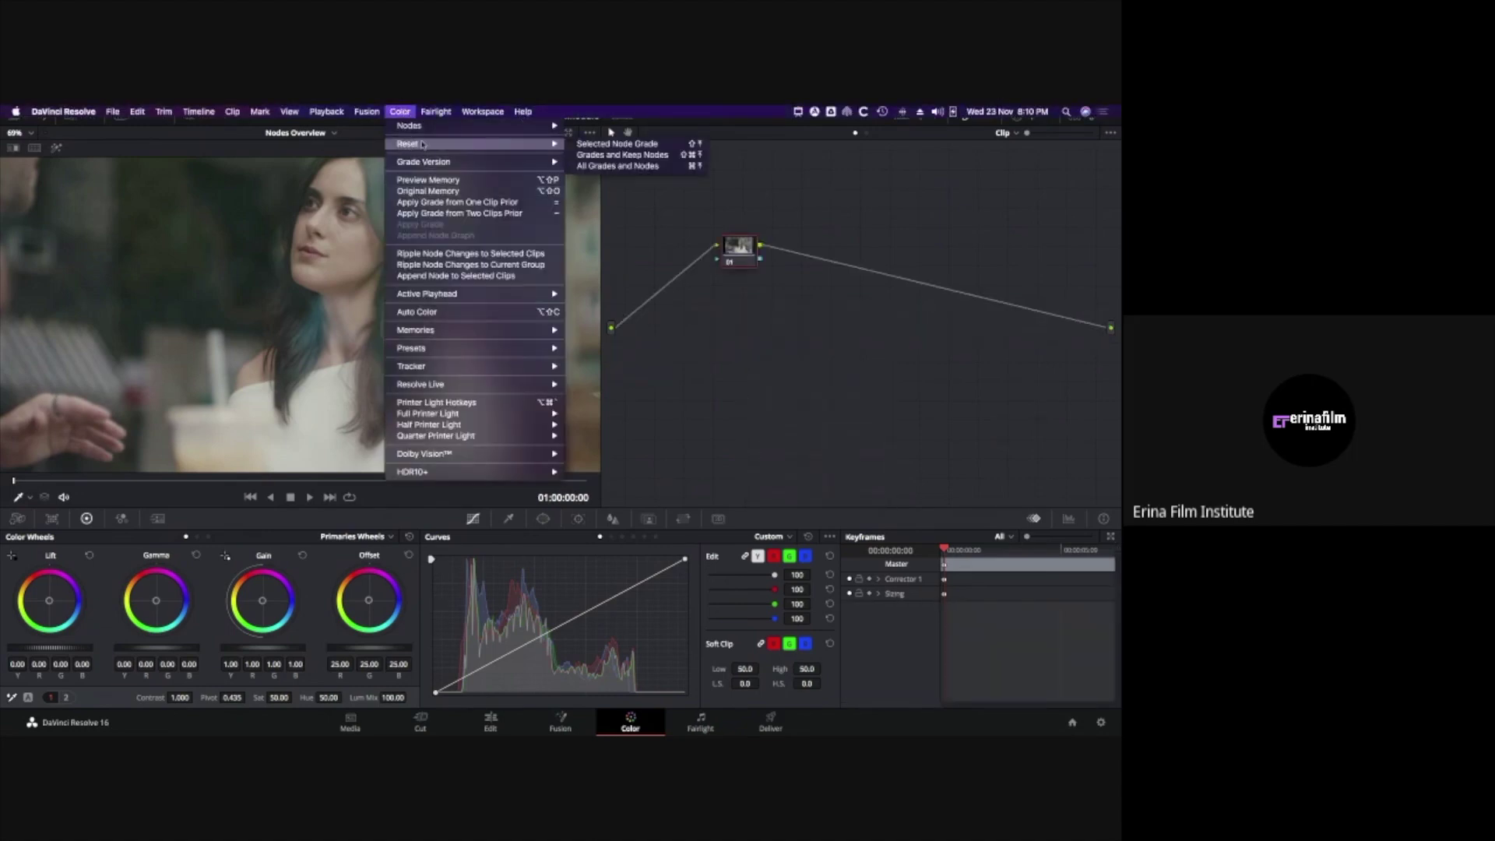
pyautogui.moveTo(483, 127)
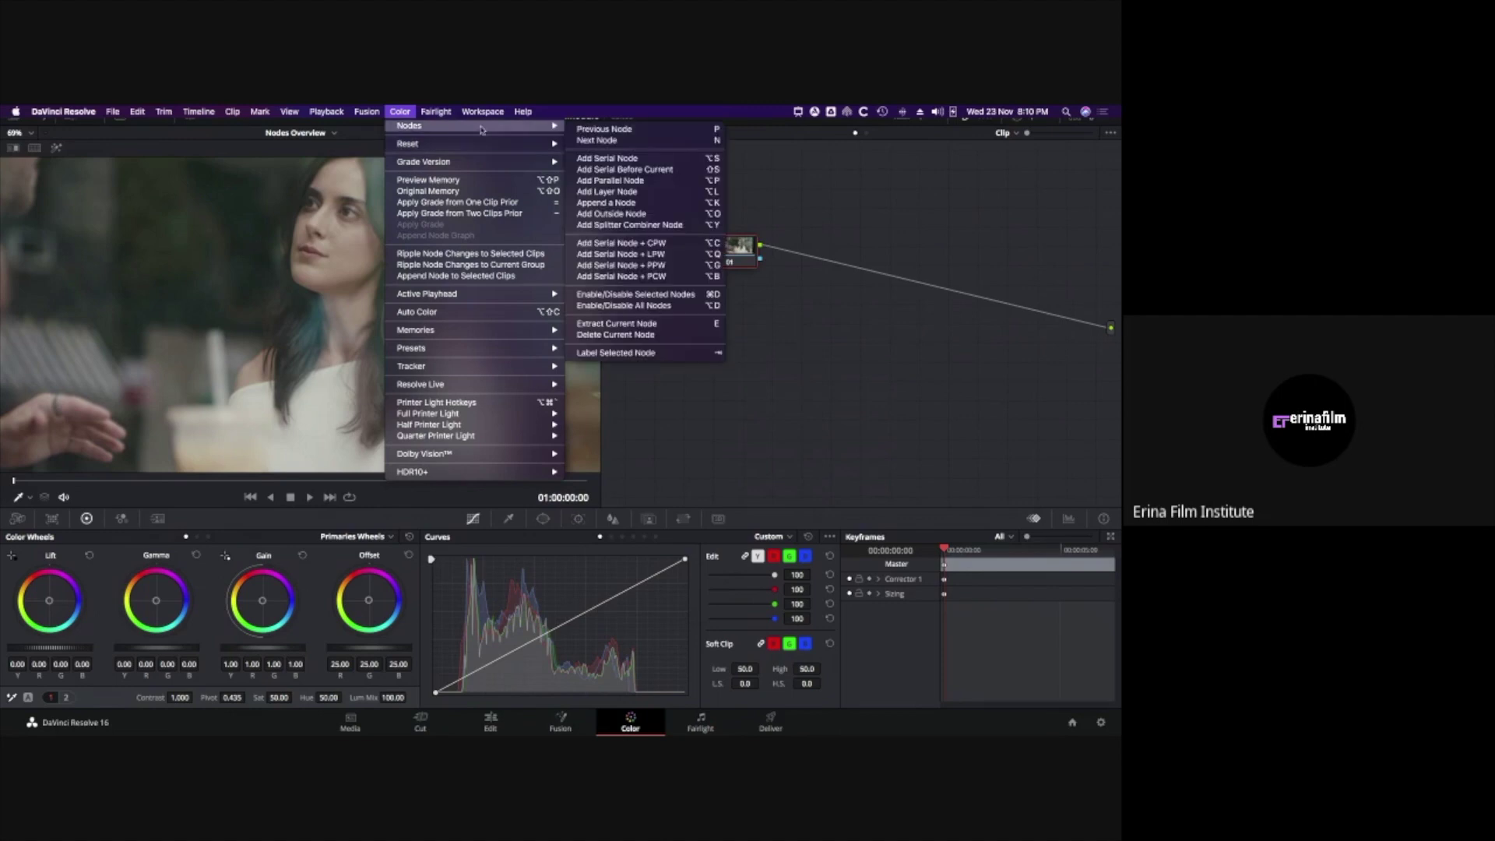
pyautogui.click(641, 170)
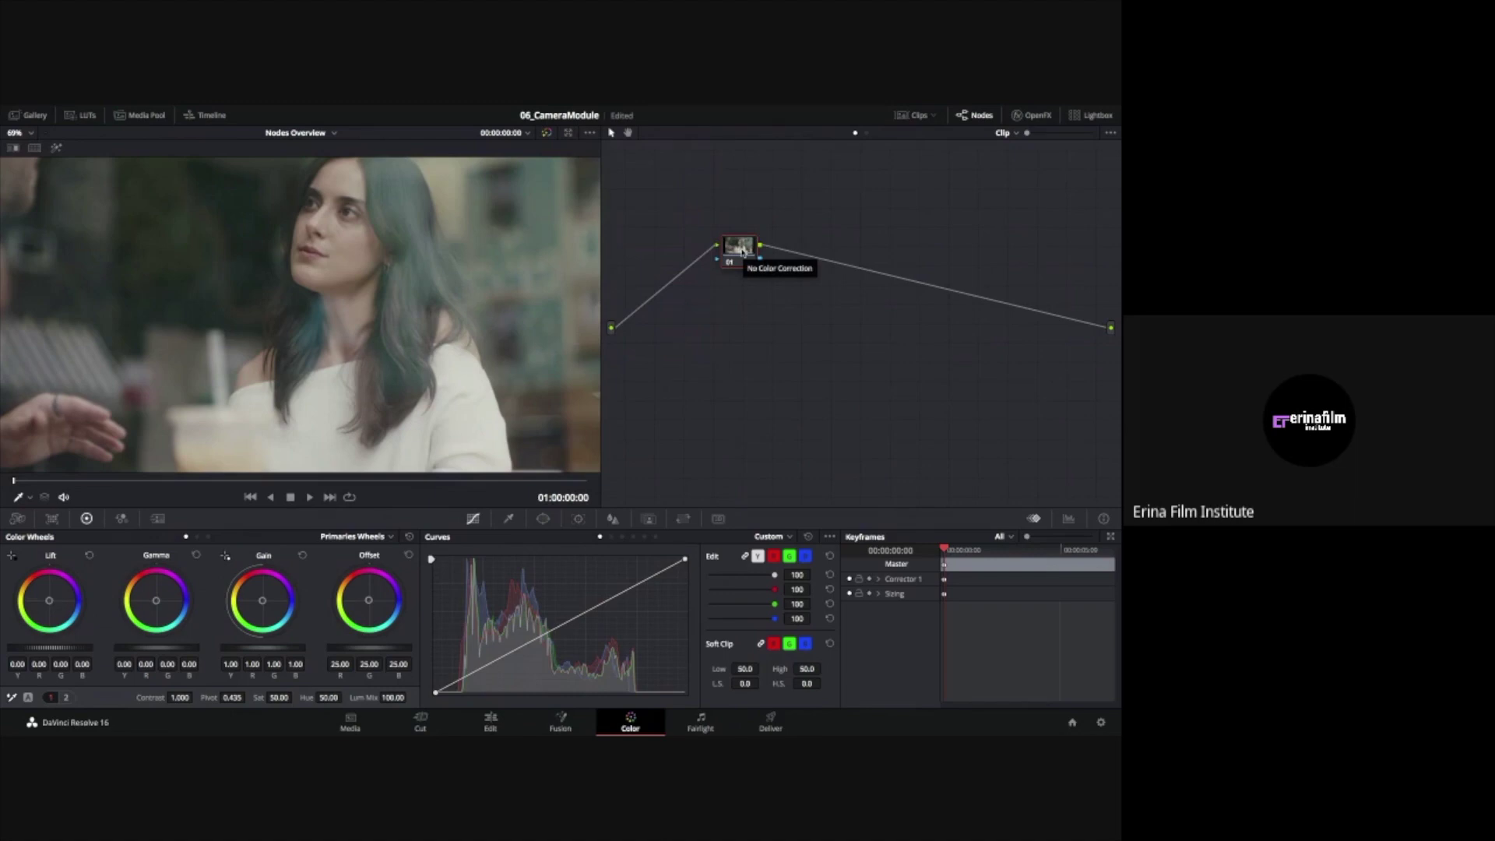
pyautogui.hotkey('shift', 's')
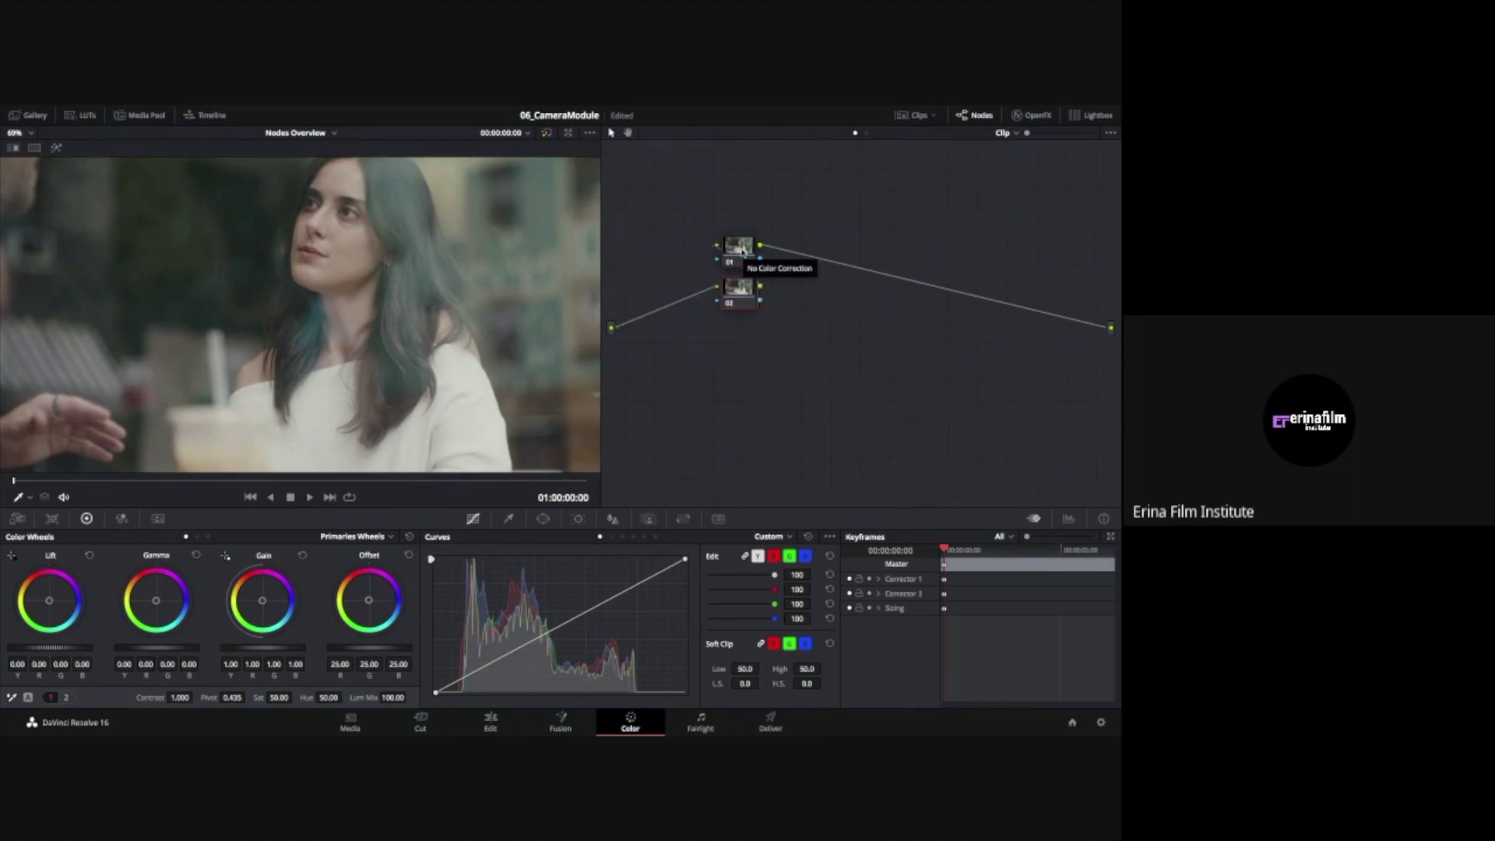
pyautogui.press('Delete')
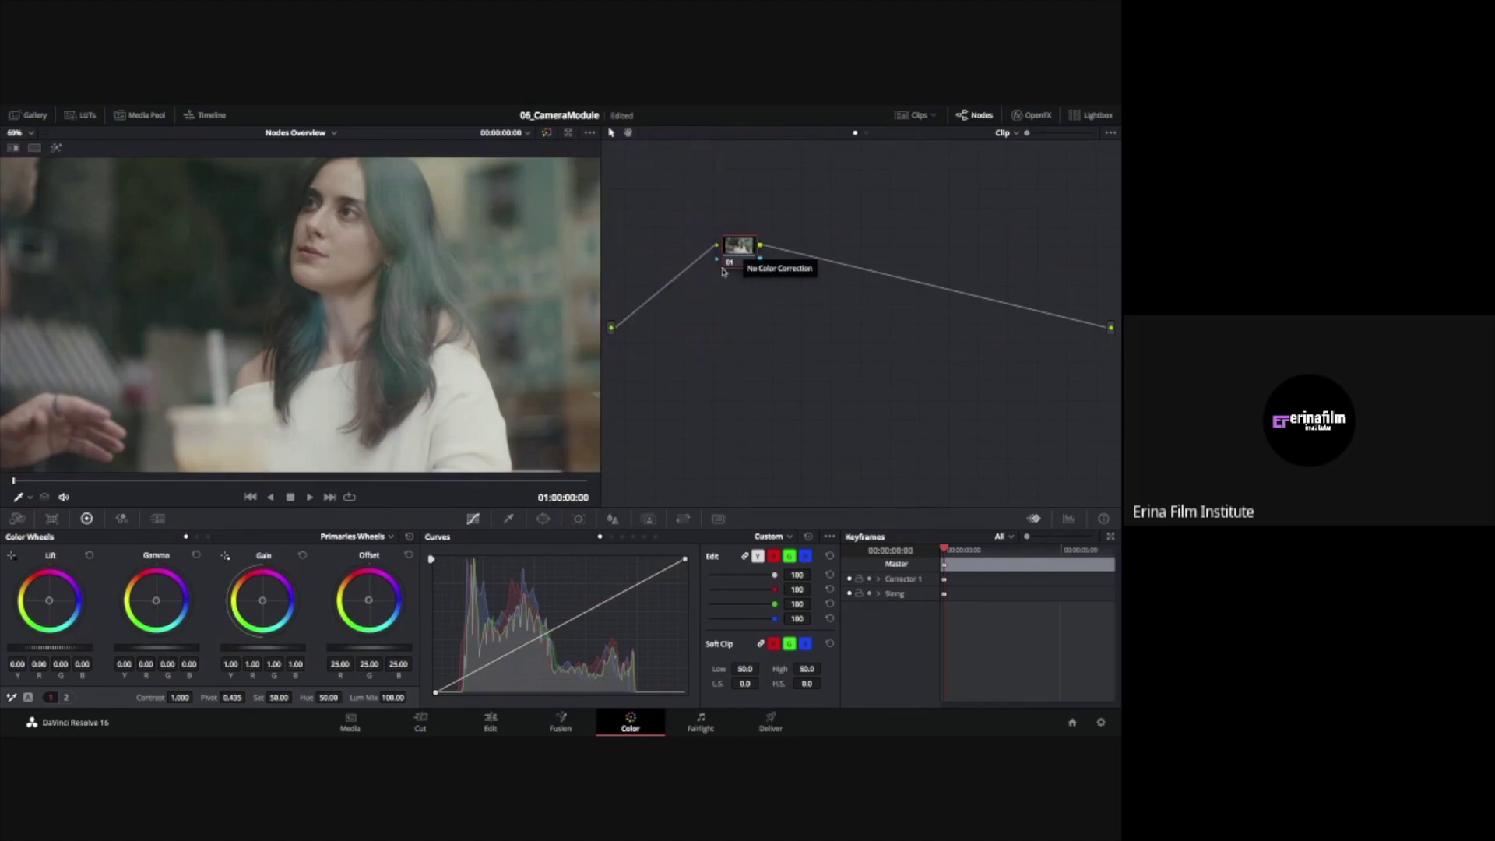
# Switch to Photoshop and bring up the photo of the man in the yellow hoodie
pyautogui.press('super+h')
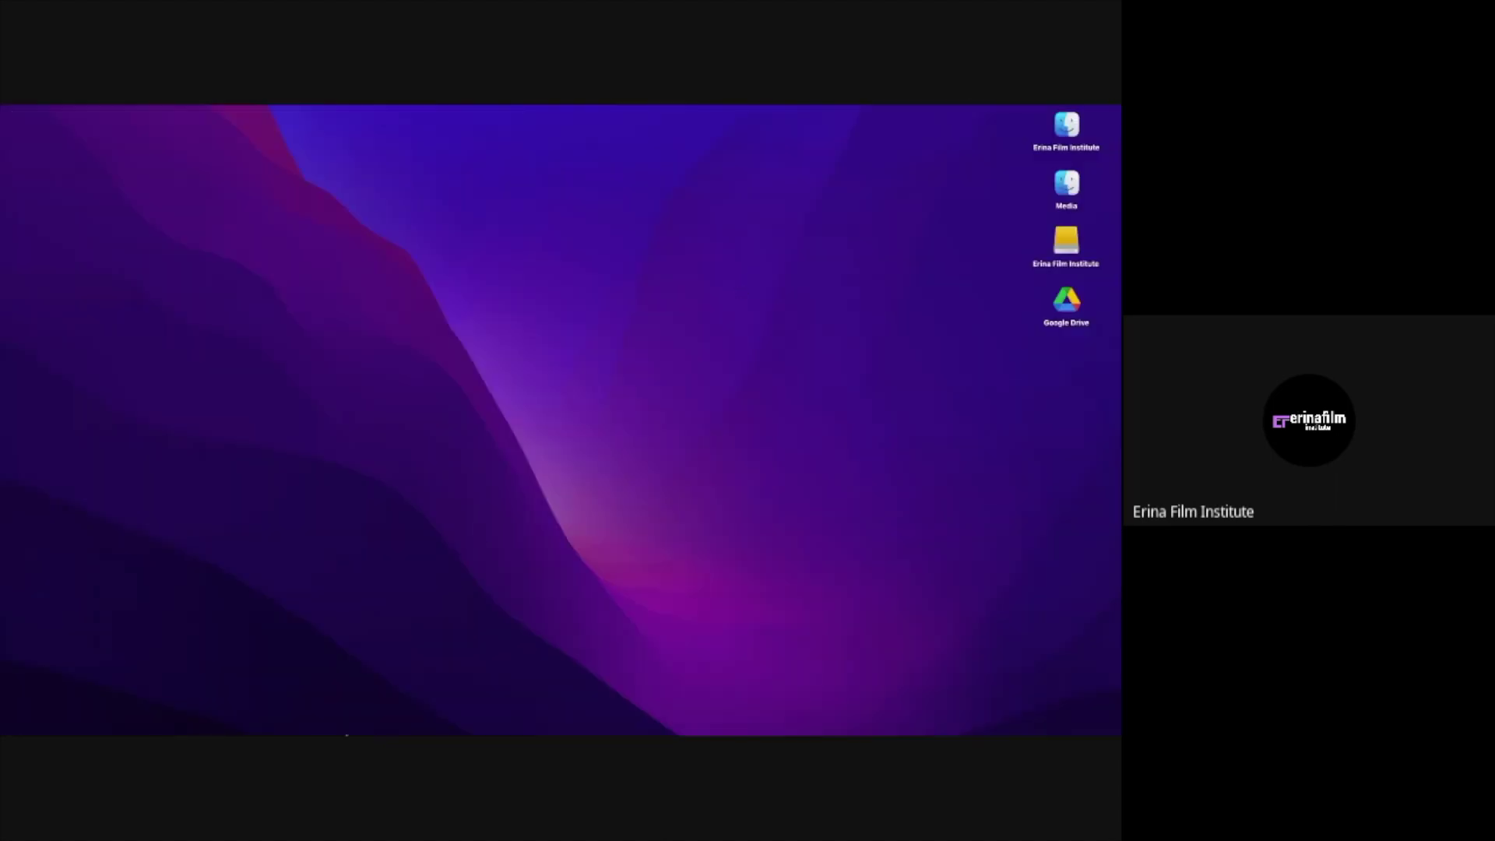
pyautogui.click(360, 715)
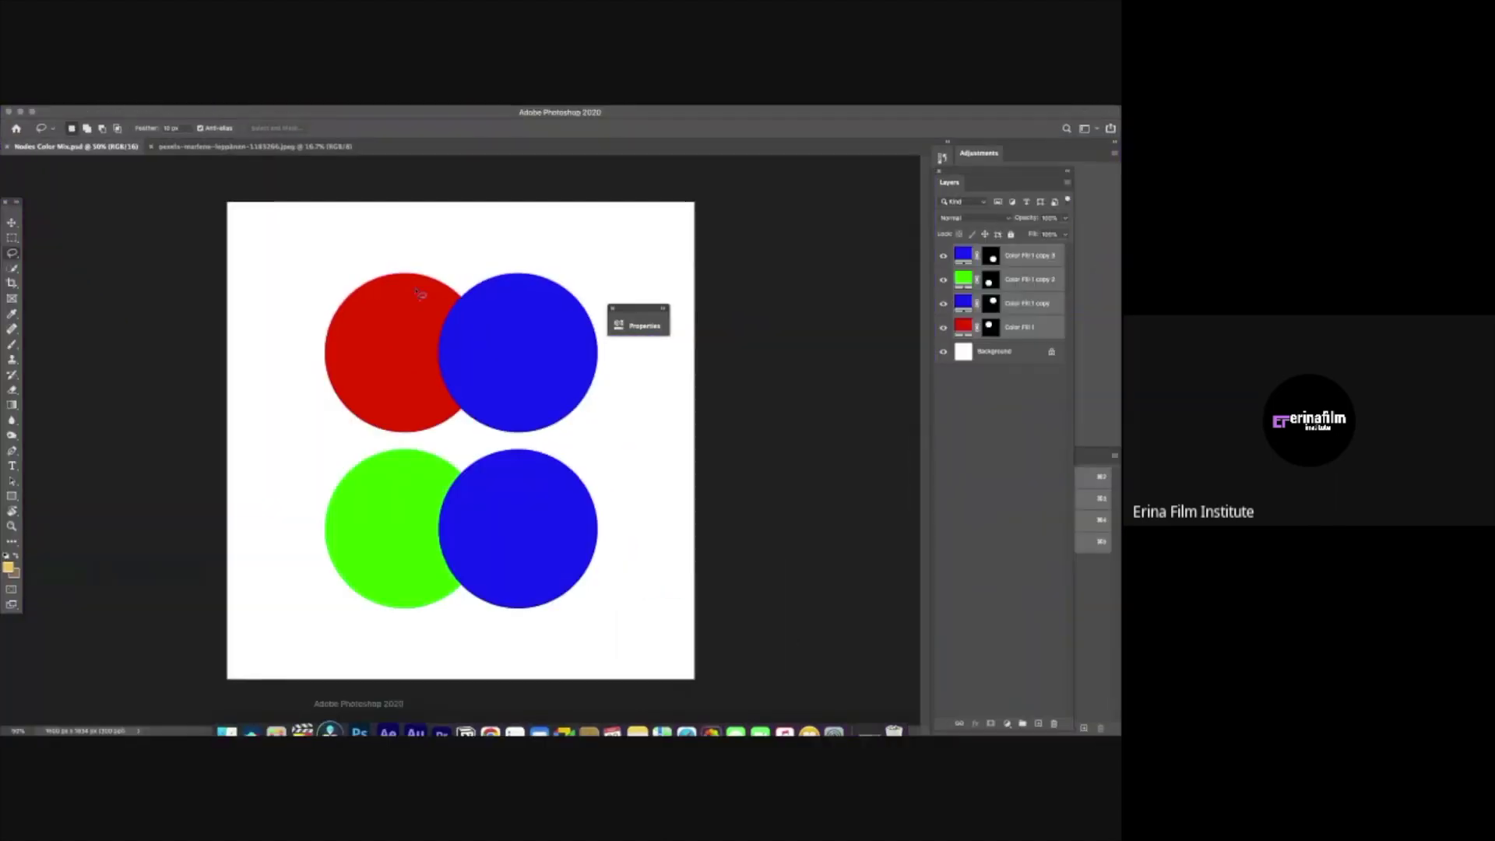
pyautogui.click(257, 147)
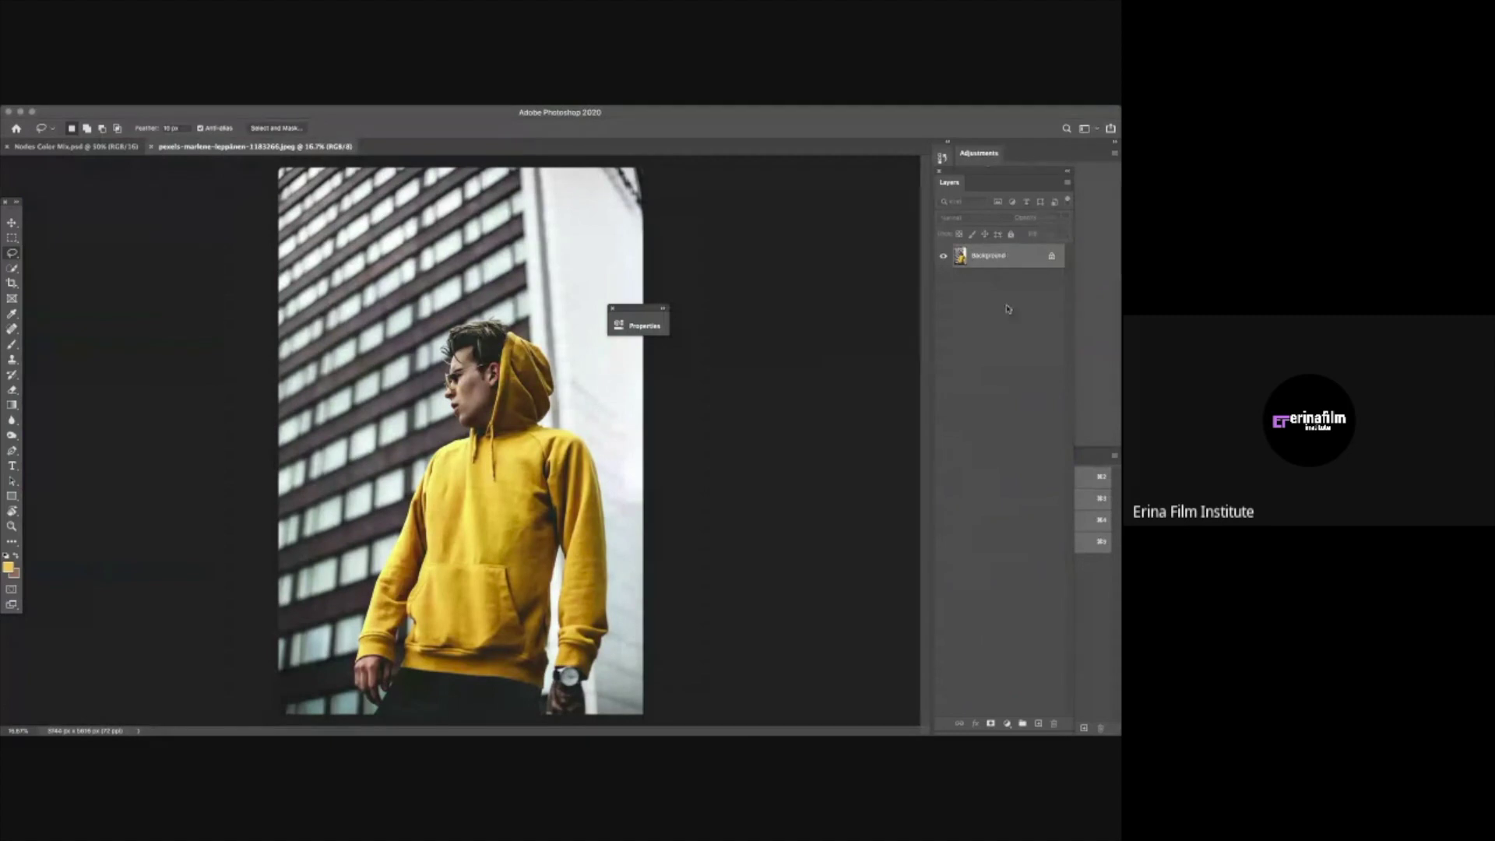
# Add a Curves adjustment layer above the Background, with its properties placed beside the photo and enlarged
pyautogui.click(1007, 724)
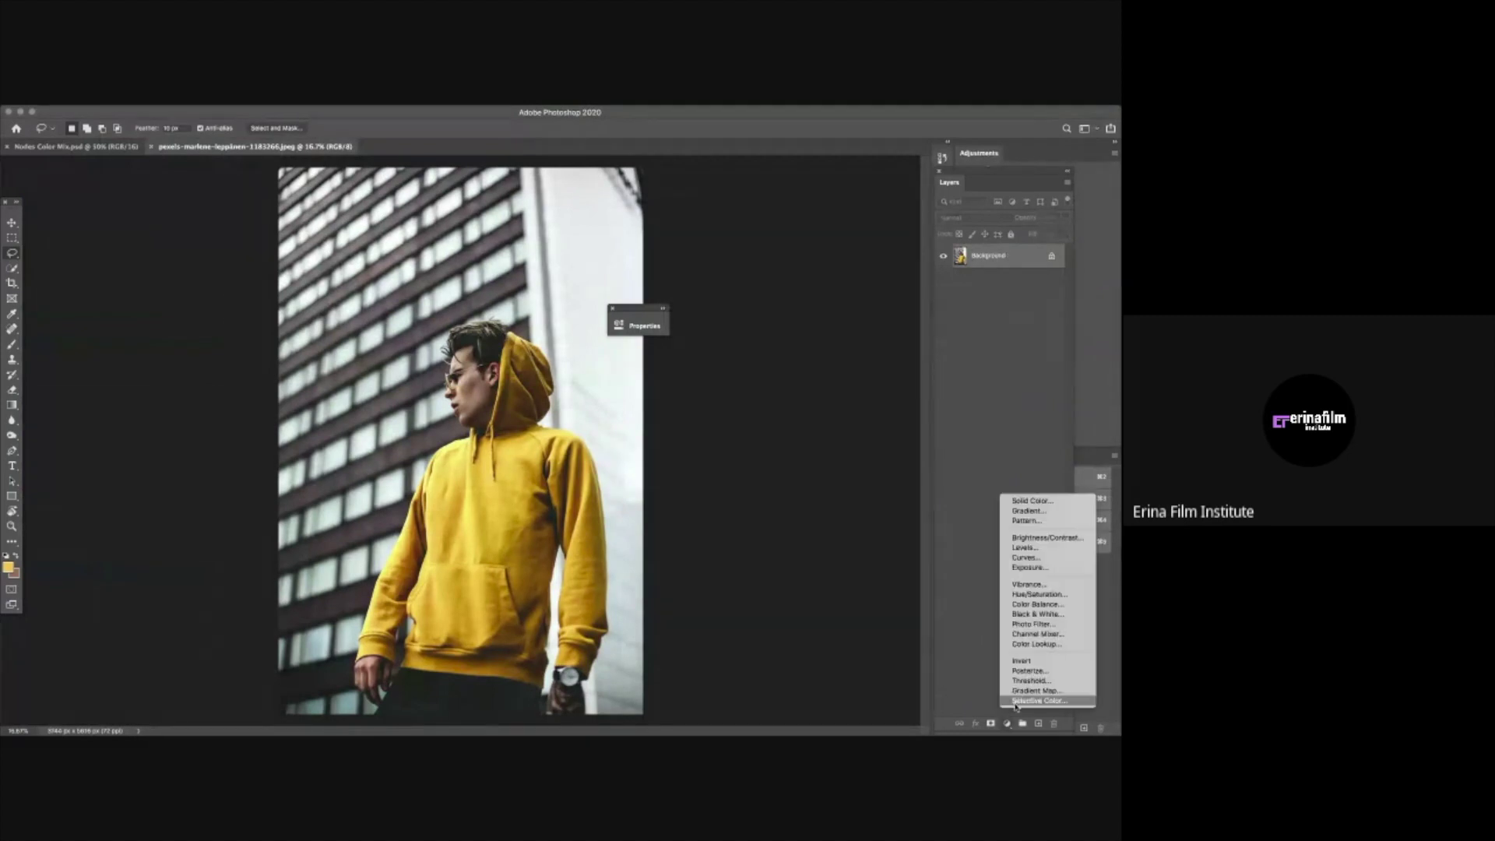
pyautogui.click(1024, 557)
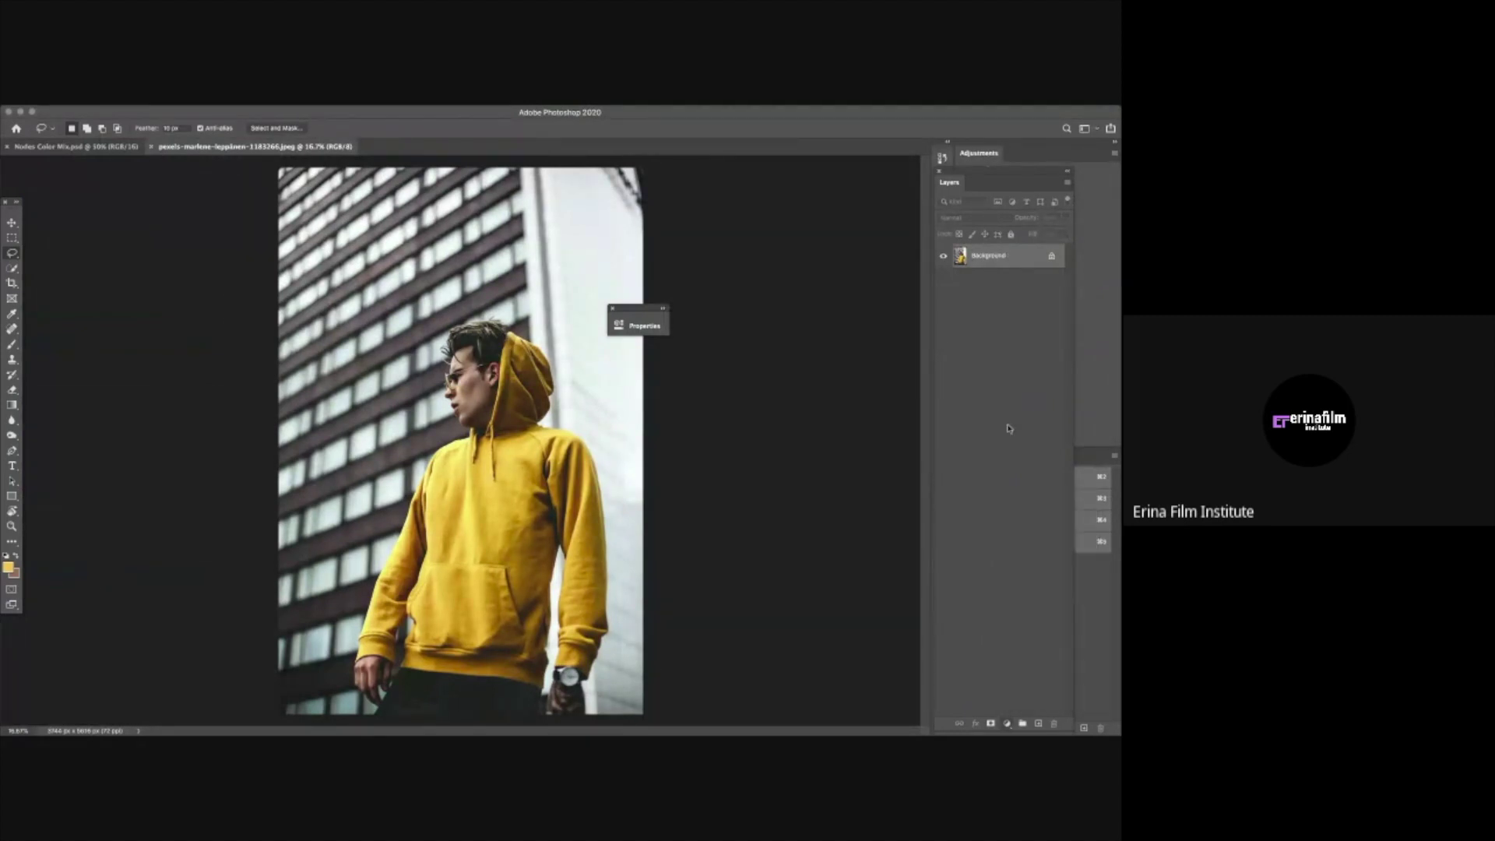
pyautogui.moveTo(538, 321); pyautogui.dragTo(858, 188)
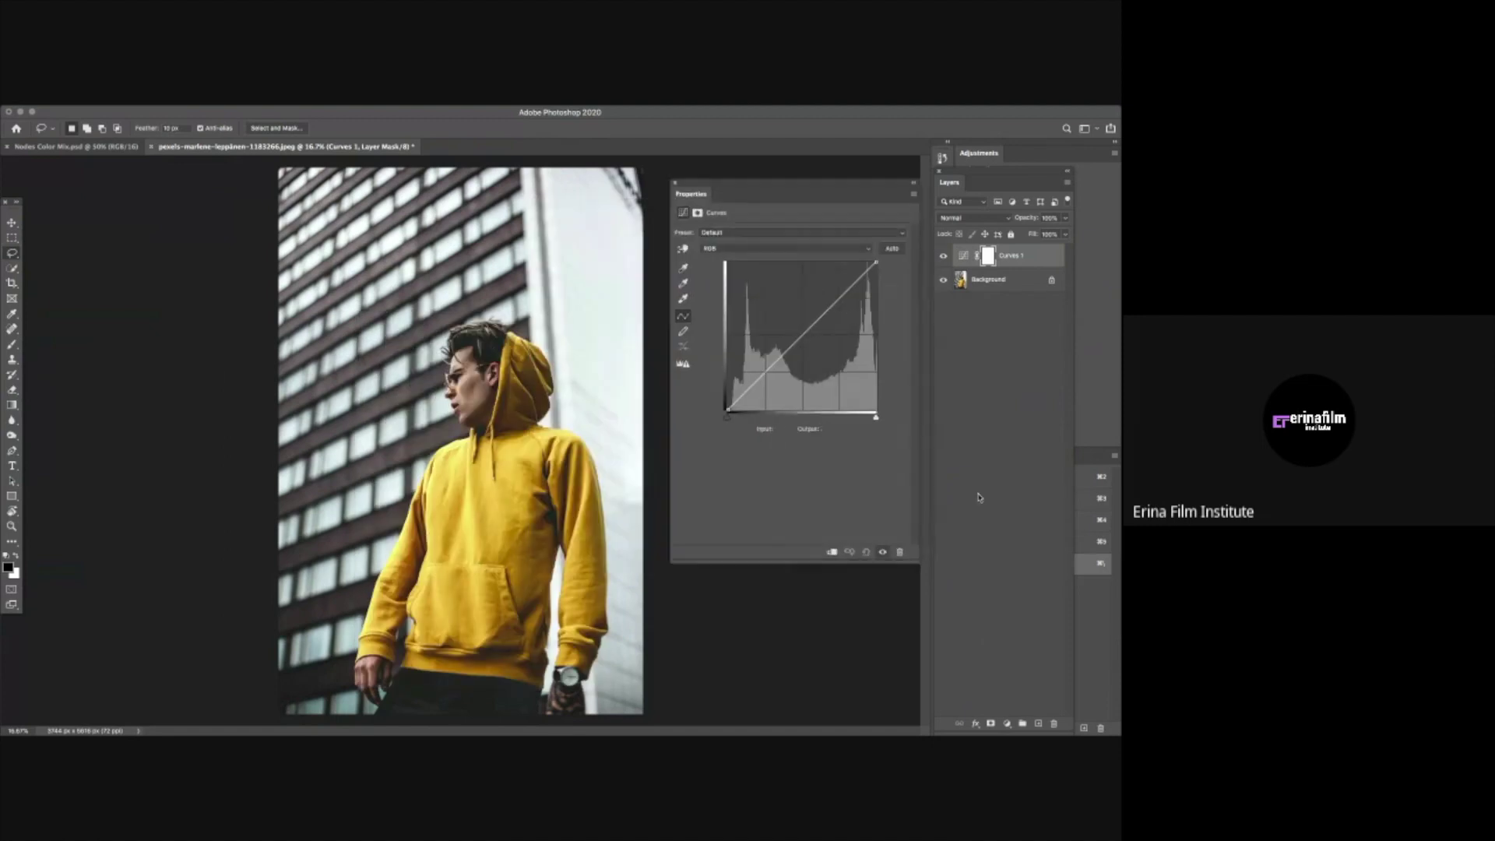
pyautogui.moveTo(919, 567); pyautogui.dragTo(1032, 654)
# Crush the photo's shadows by moving the RGB curve's black point almost to the white end, and shrink the curve properties
pyautogui.moveTo(783, 421); pyautogui.dragTo(926, 431)
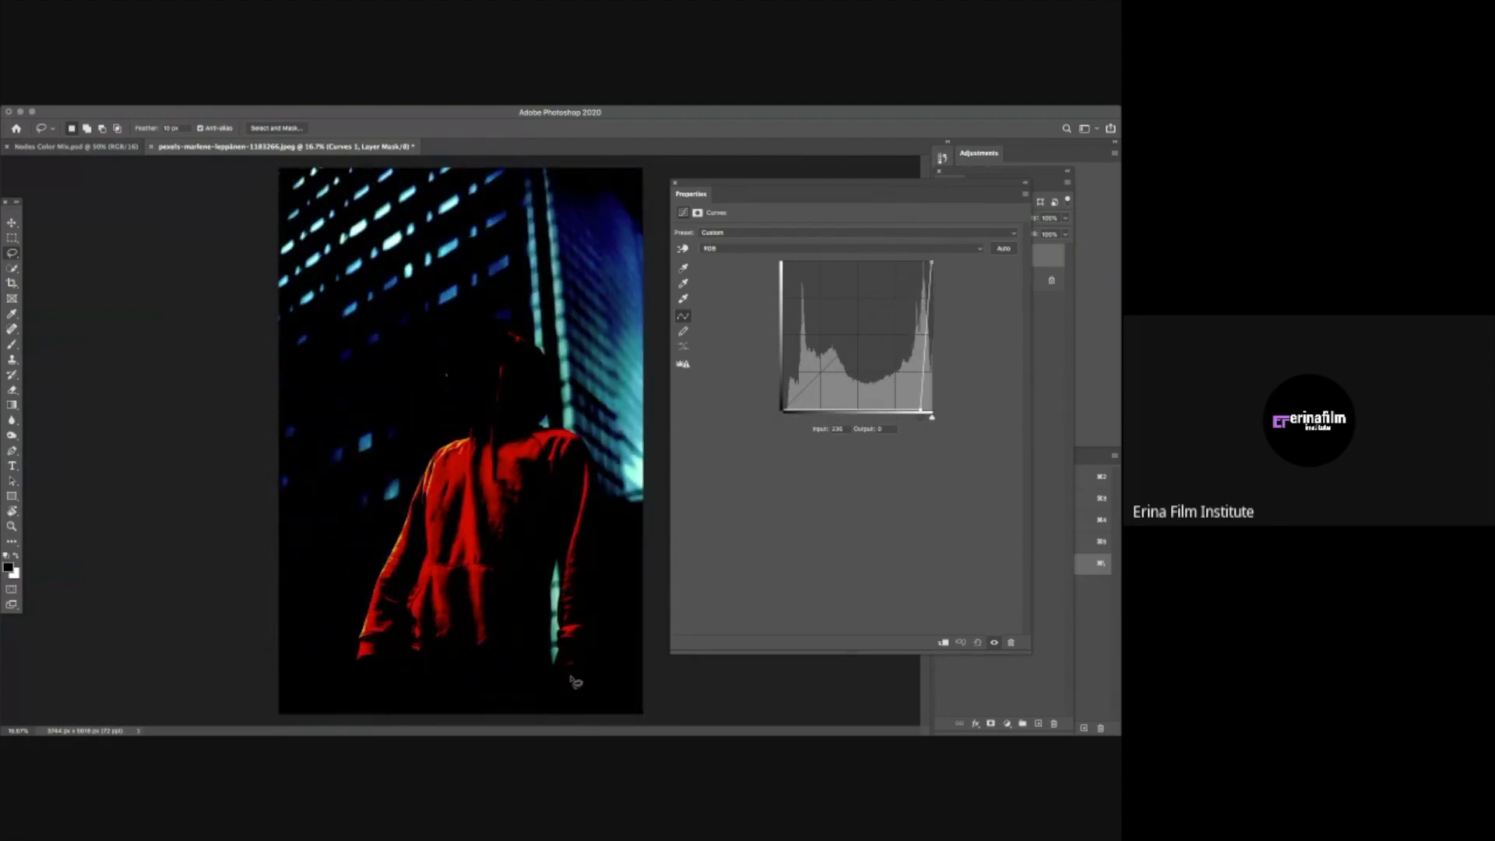
pyautogui.moveTo(779, 187); pyautogui.dragTo(688, 206)
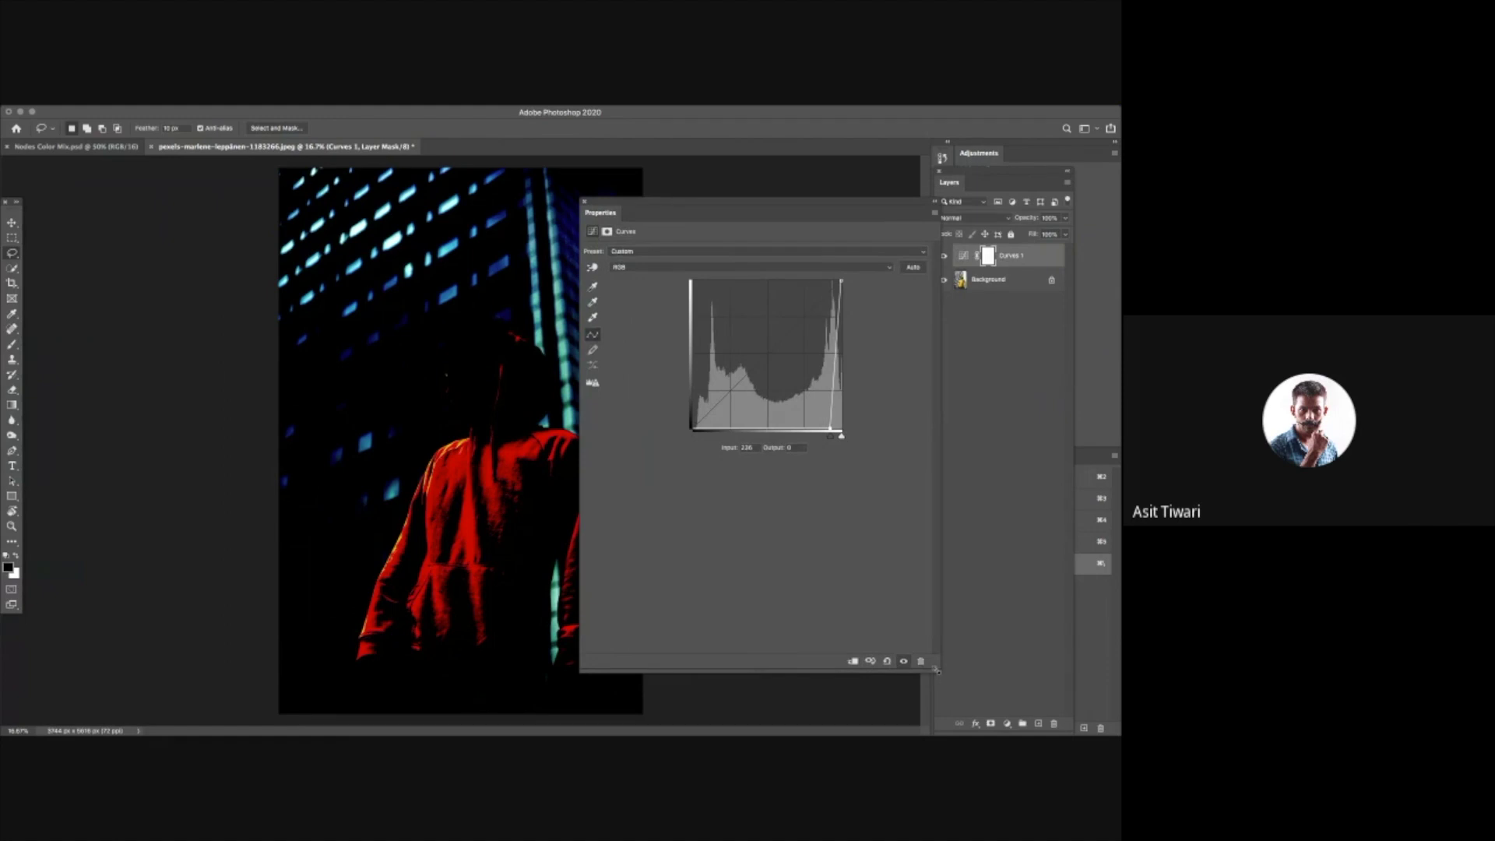
pyautogui.moveTo(937, 670); pyautogui.dragTo(855, 647)
# Add a second Curves adjustment layer above the first, and move its properties clear of the photo
pyautogui.click(1007, 724)
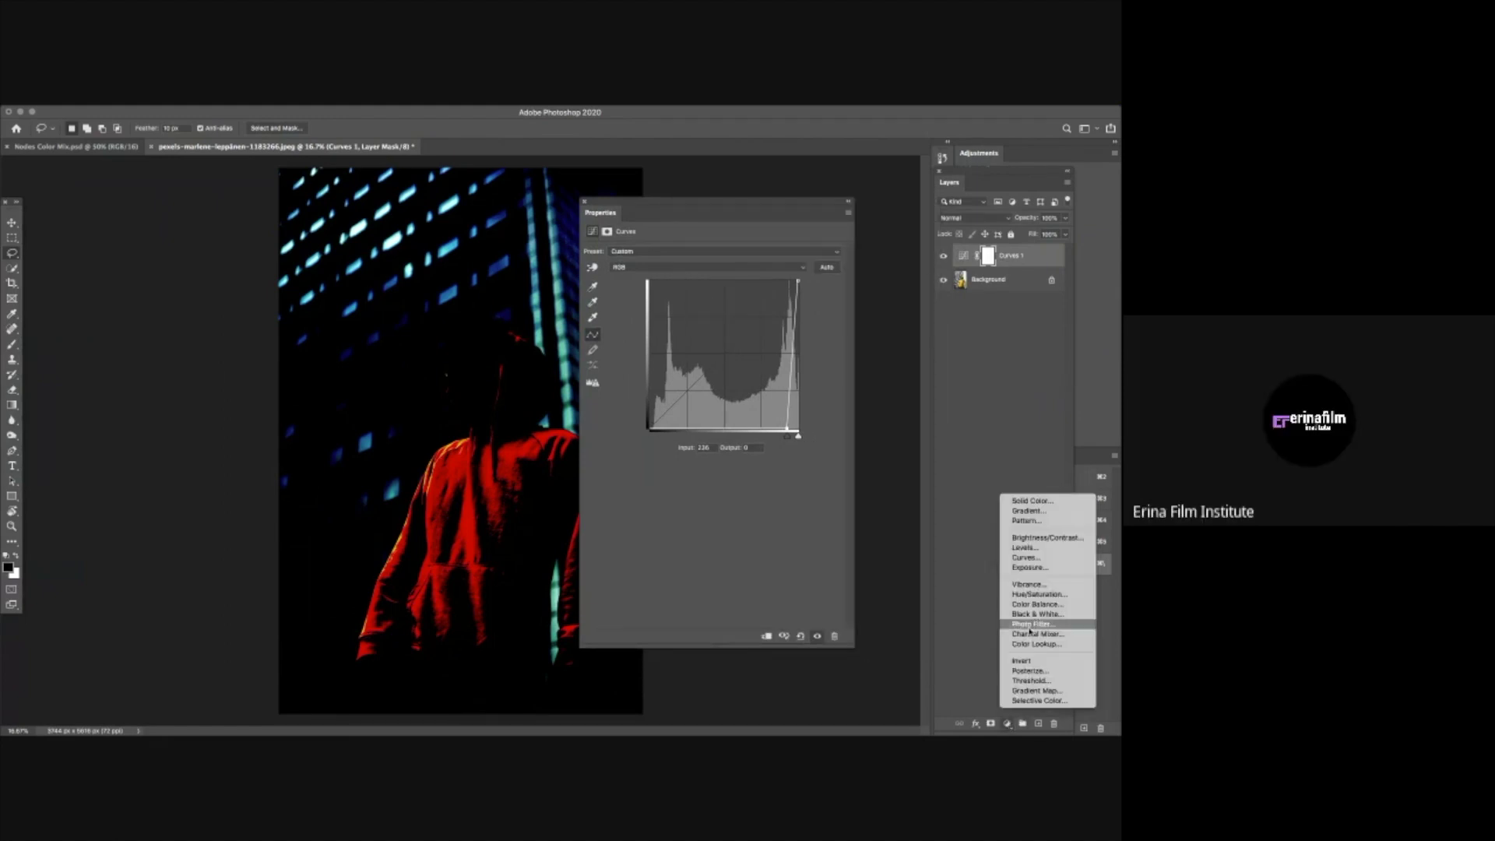
pyautogui.click(1028, 559)
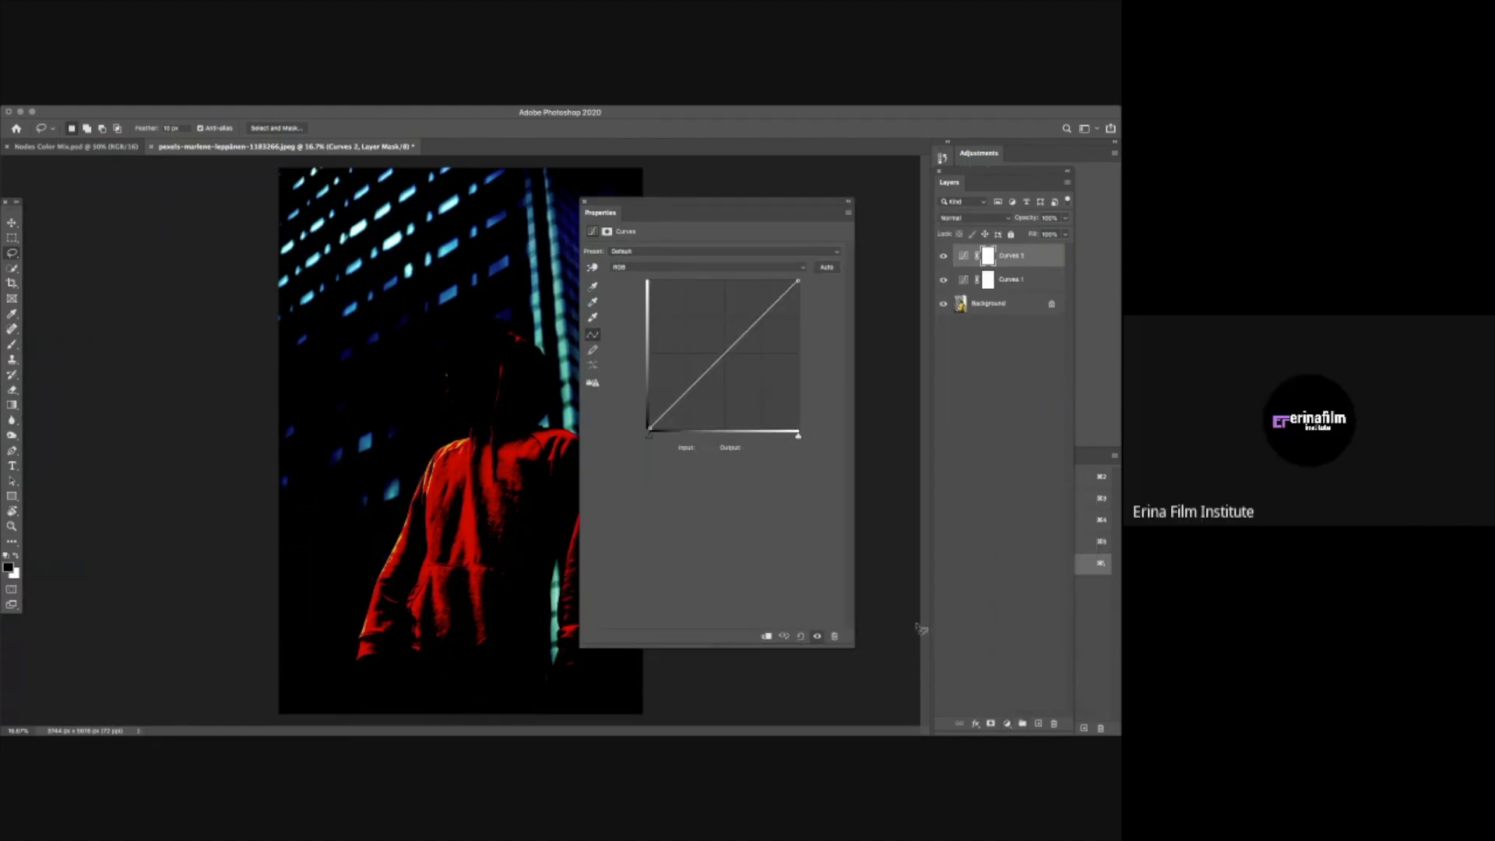
pyautogui.moveTo(790, 202); pyautogui.dragTo(875, 217)
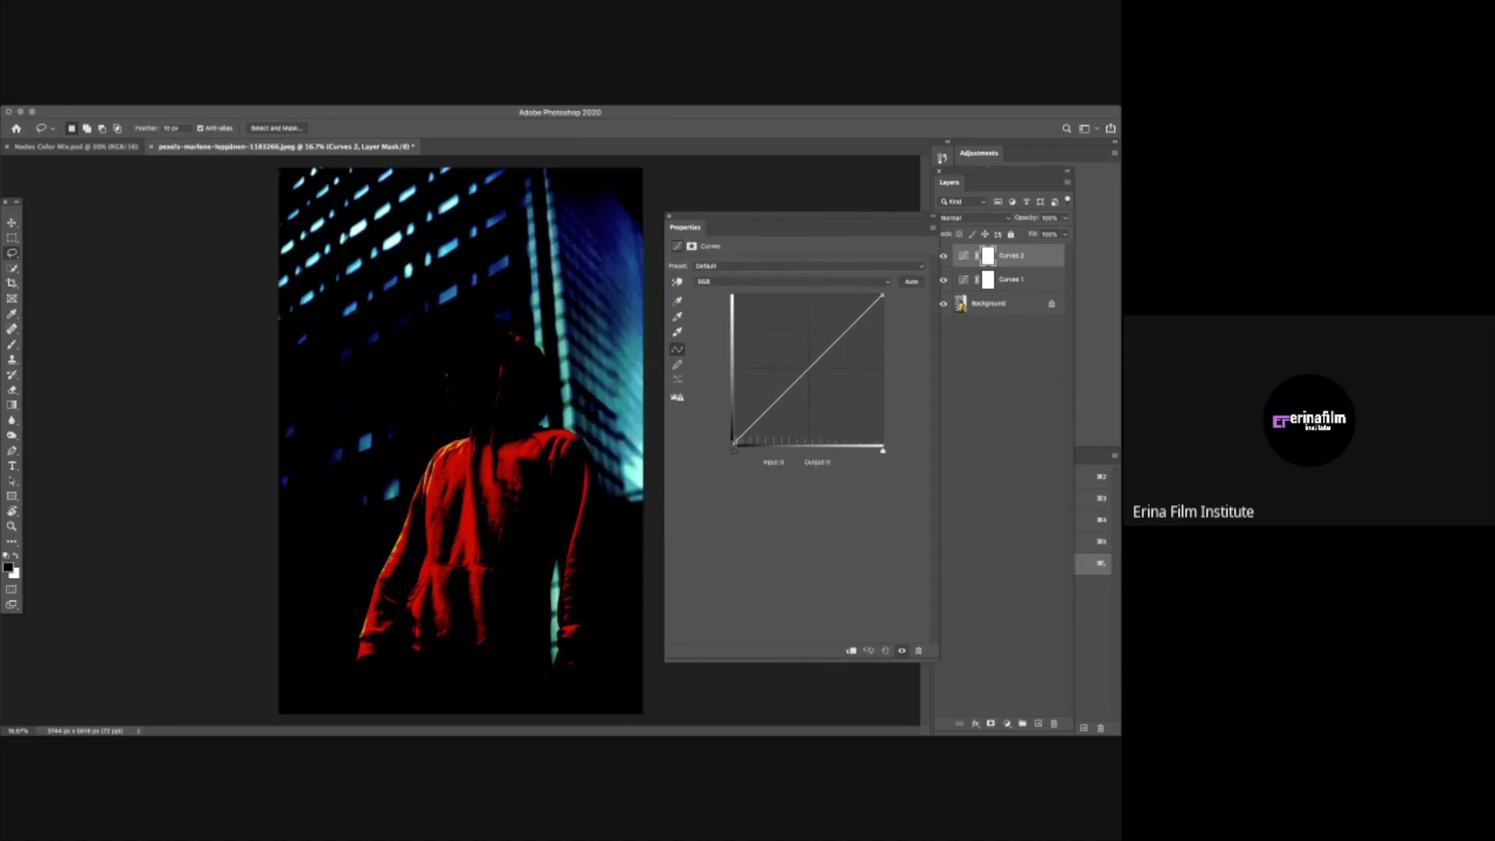
# Try to recover the crushed shadows by raising the black point of the upper Curves layer's RGB curve to above mid level
pyautogui.moveTo(734, 441); pyautogui.dragTo(723, 353)
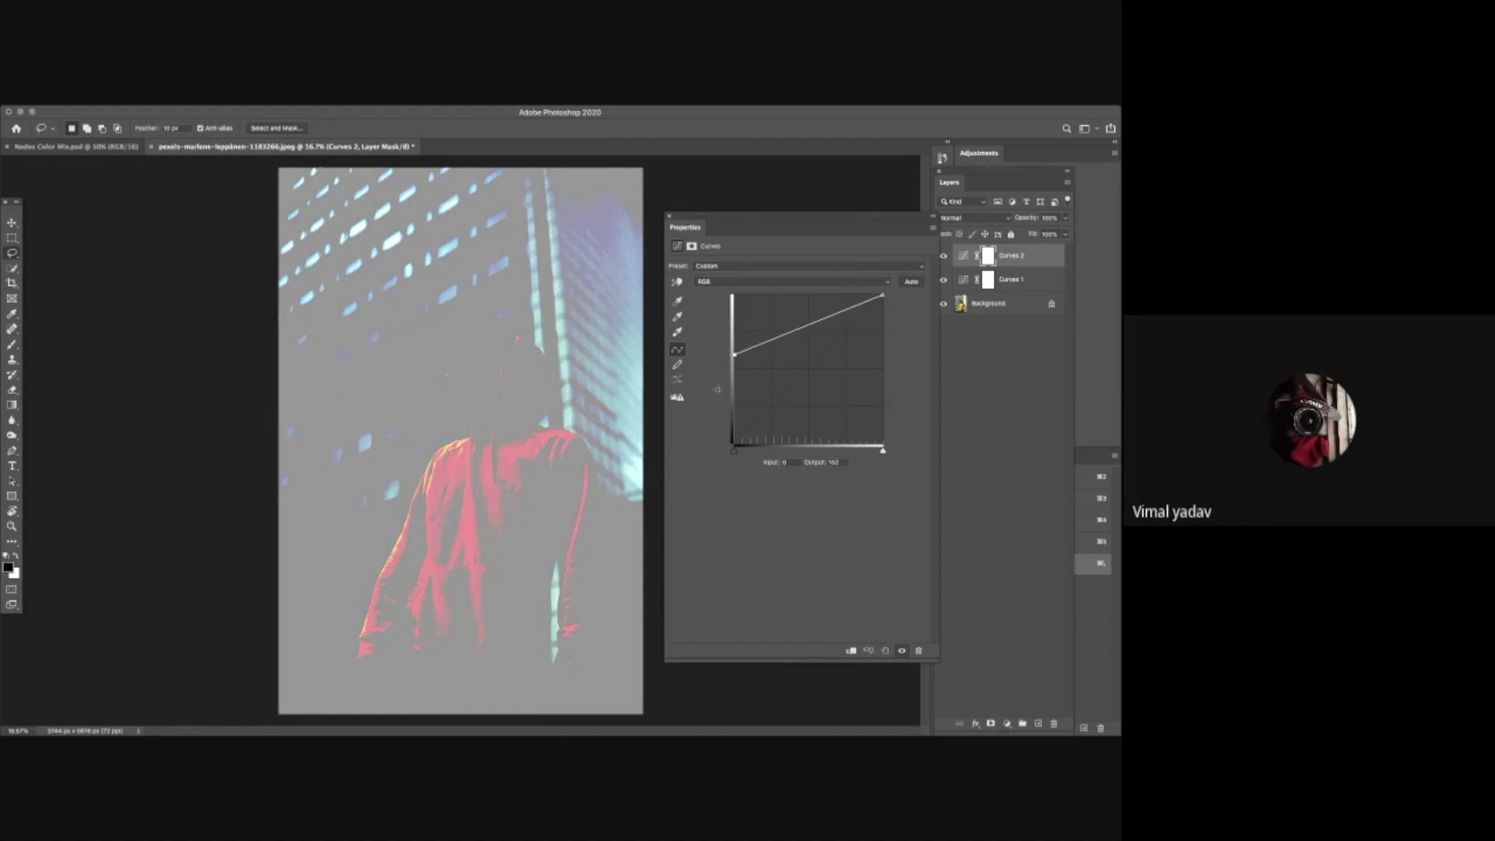
pyautogui.hotkey('ctrl', 'a')
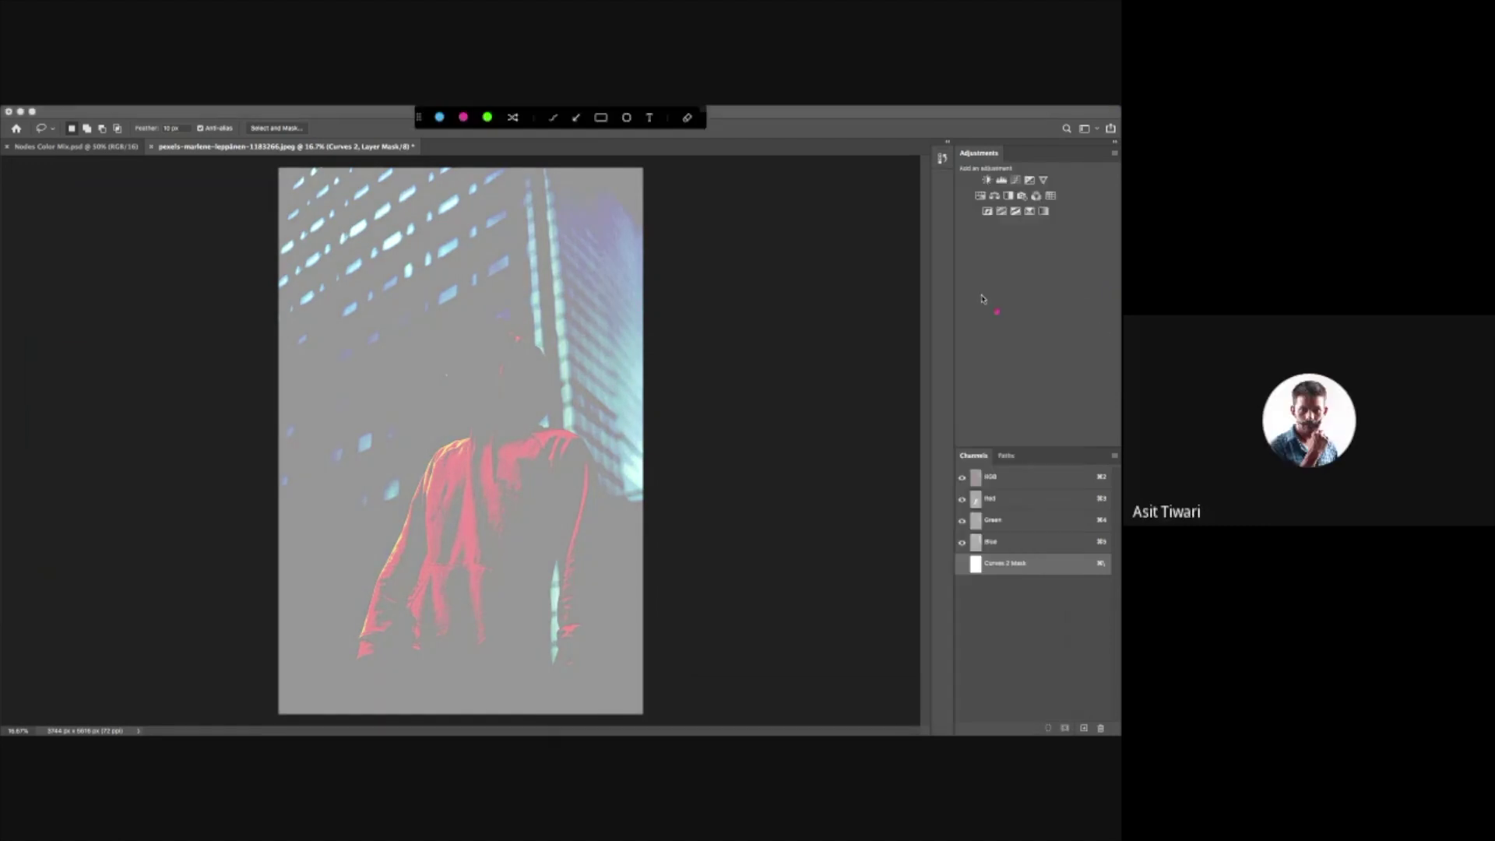
pyautogui.press('Escape')
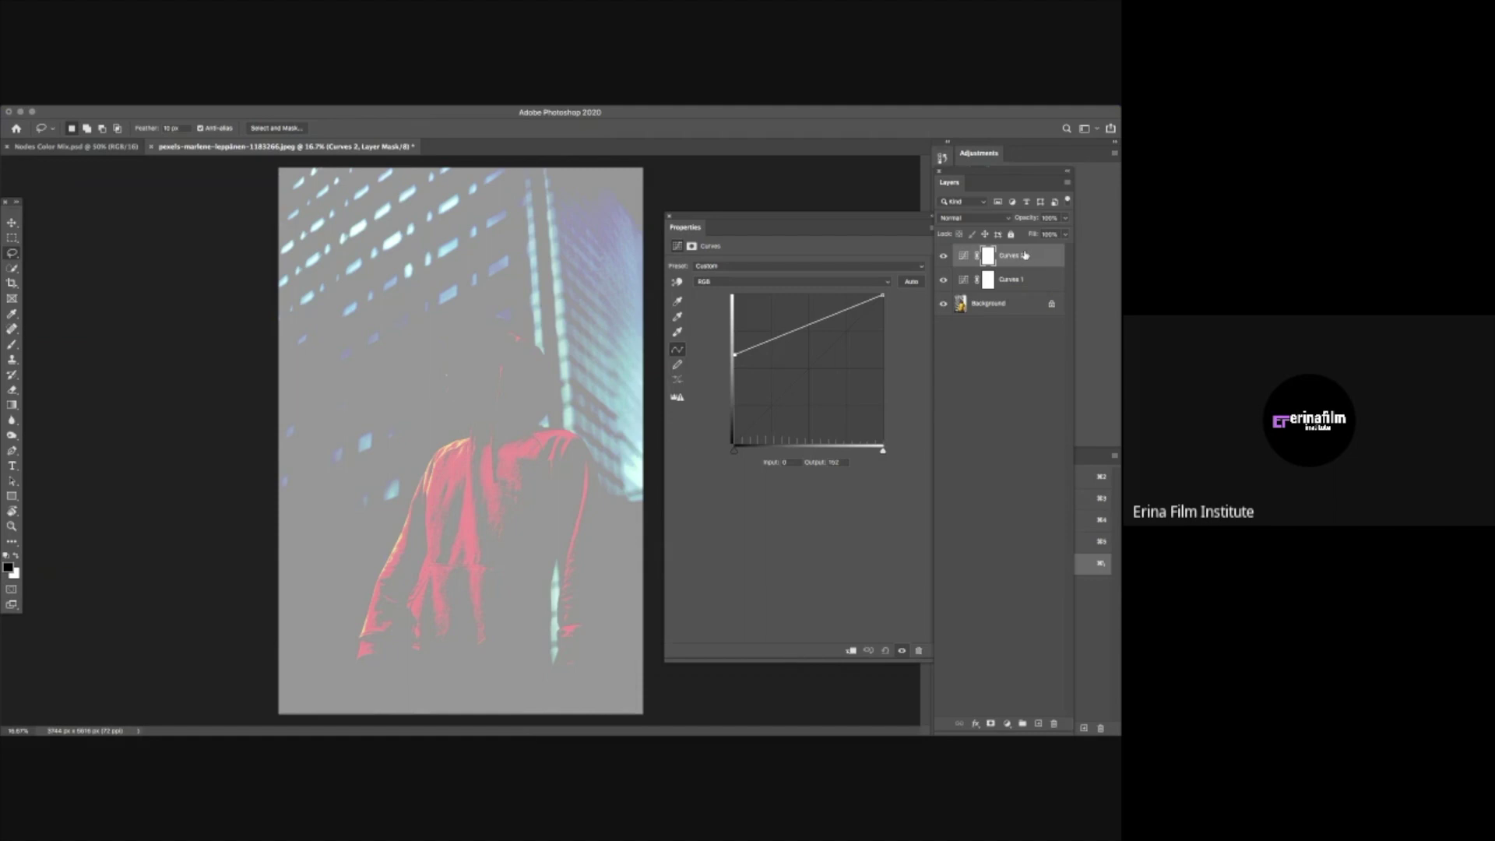
# Delete the upper Curves layer, and add a new Curves adjustment layer between the Background and the remaining one, with its properties beside the photo
pyautogui.press('Delete')
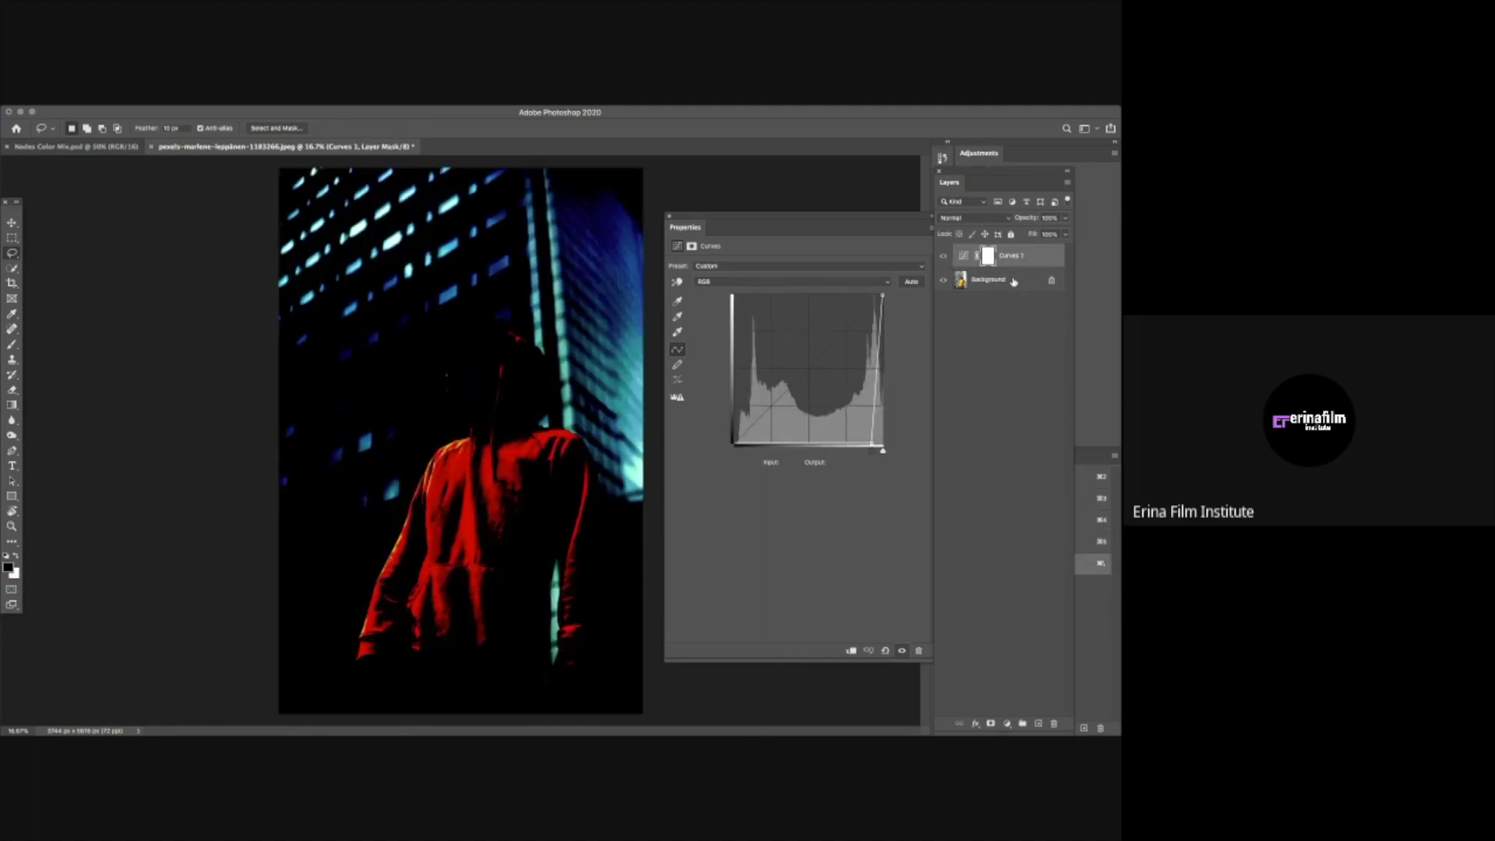
pyautogui.click(1013, 282)
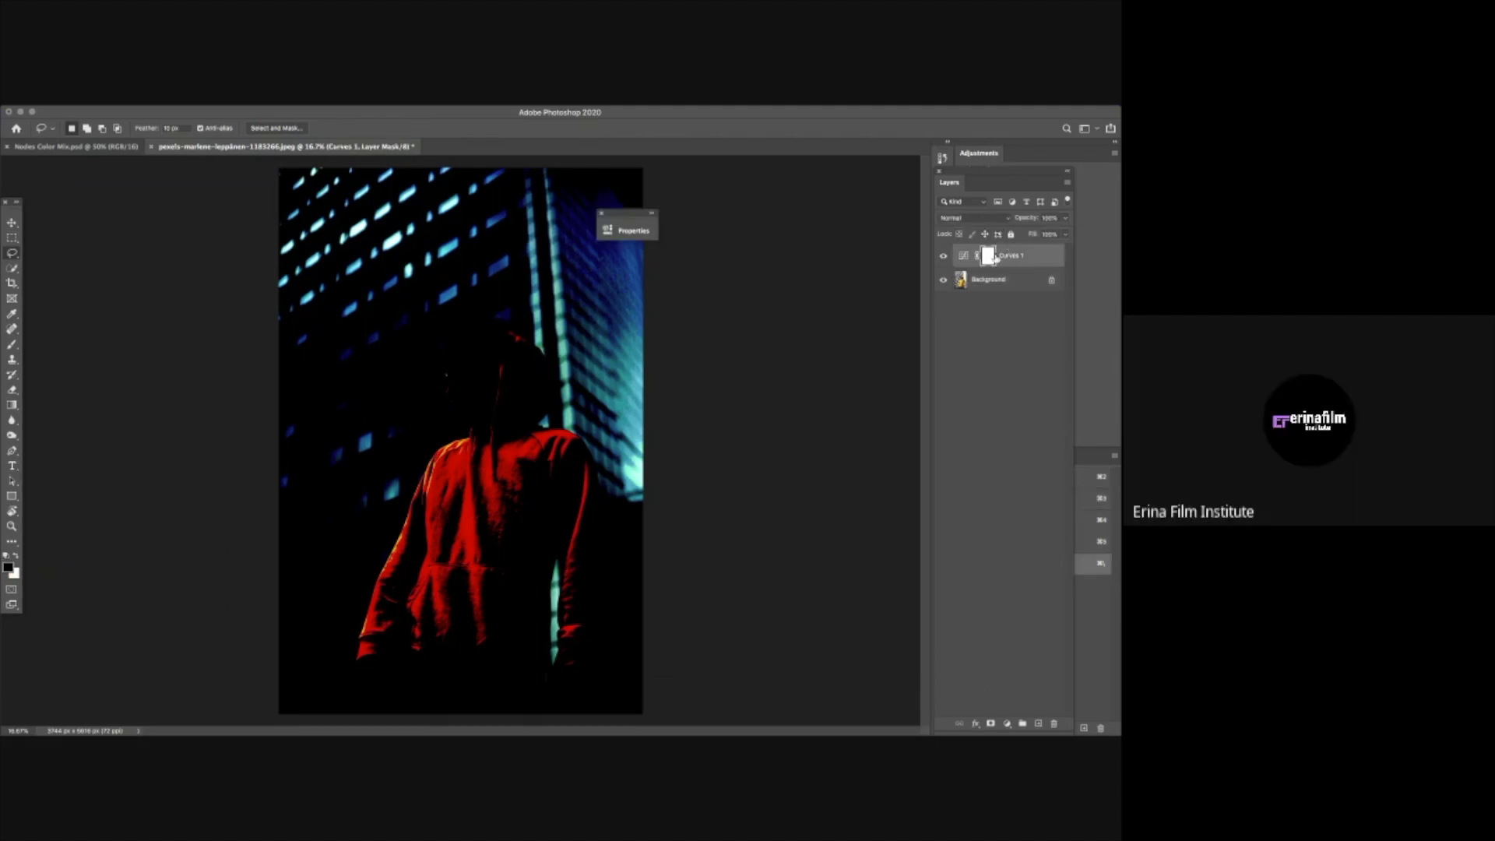
pyautogui.hotkey('ctrl', 'a')
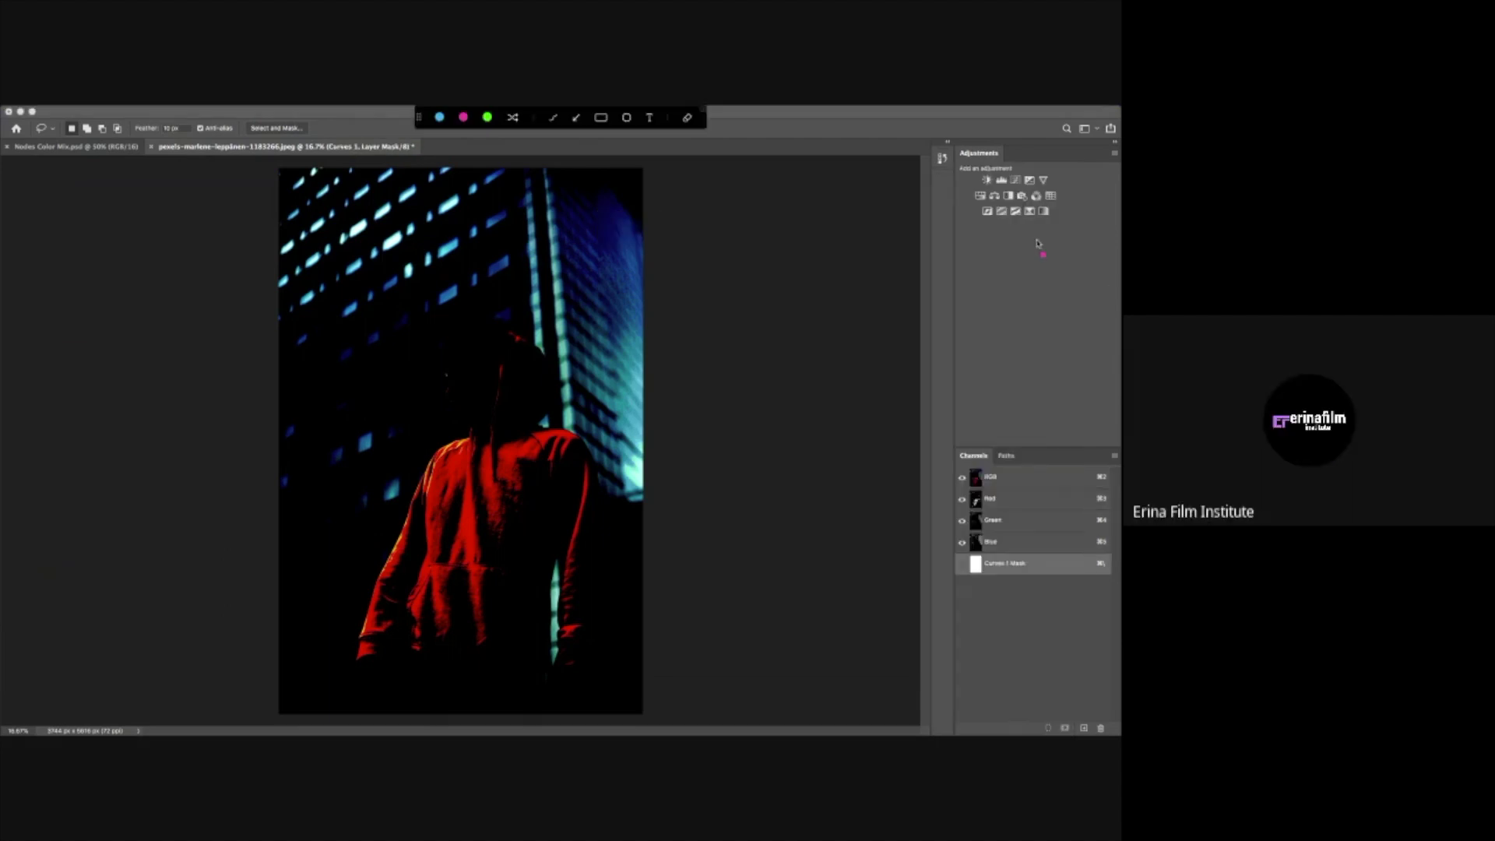
pyautogui.press('Escape')
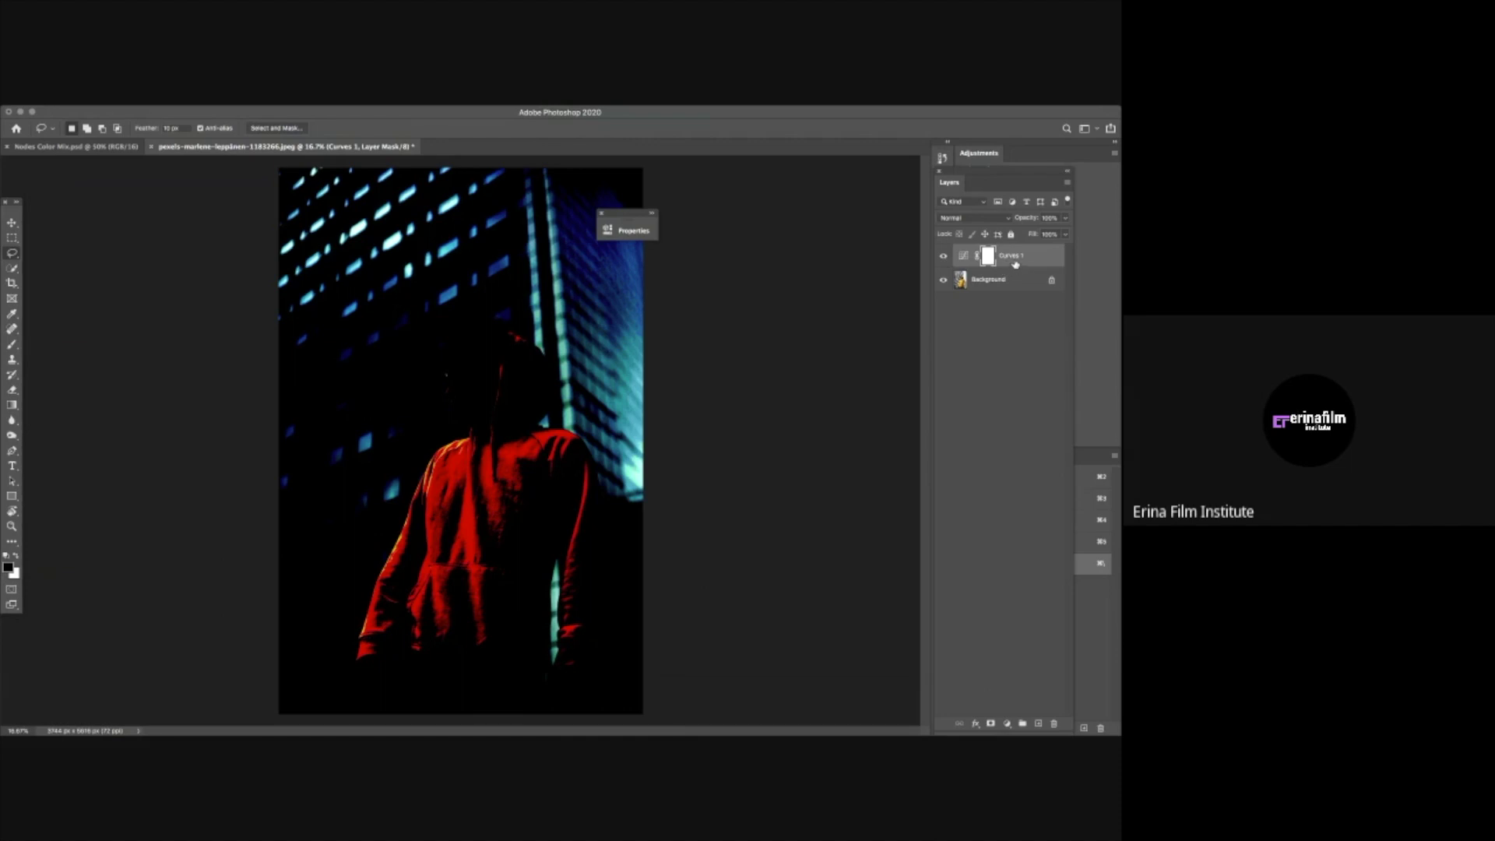
pyautogui.click(1019, 286)
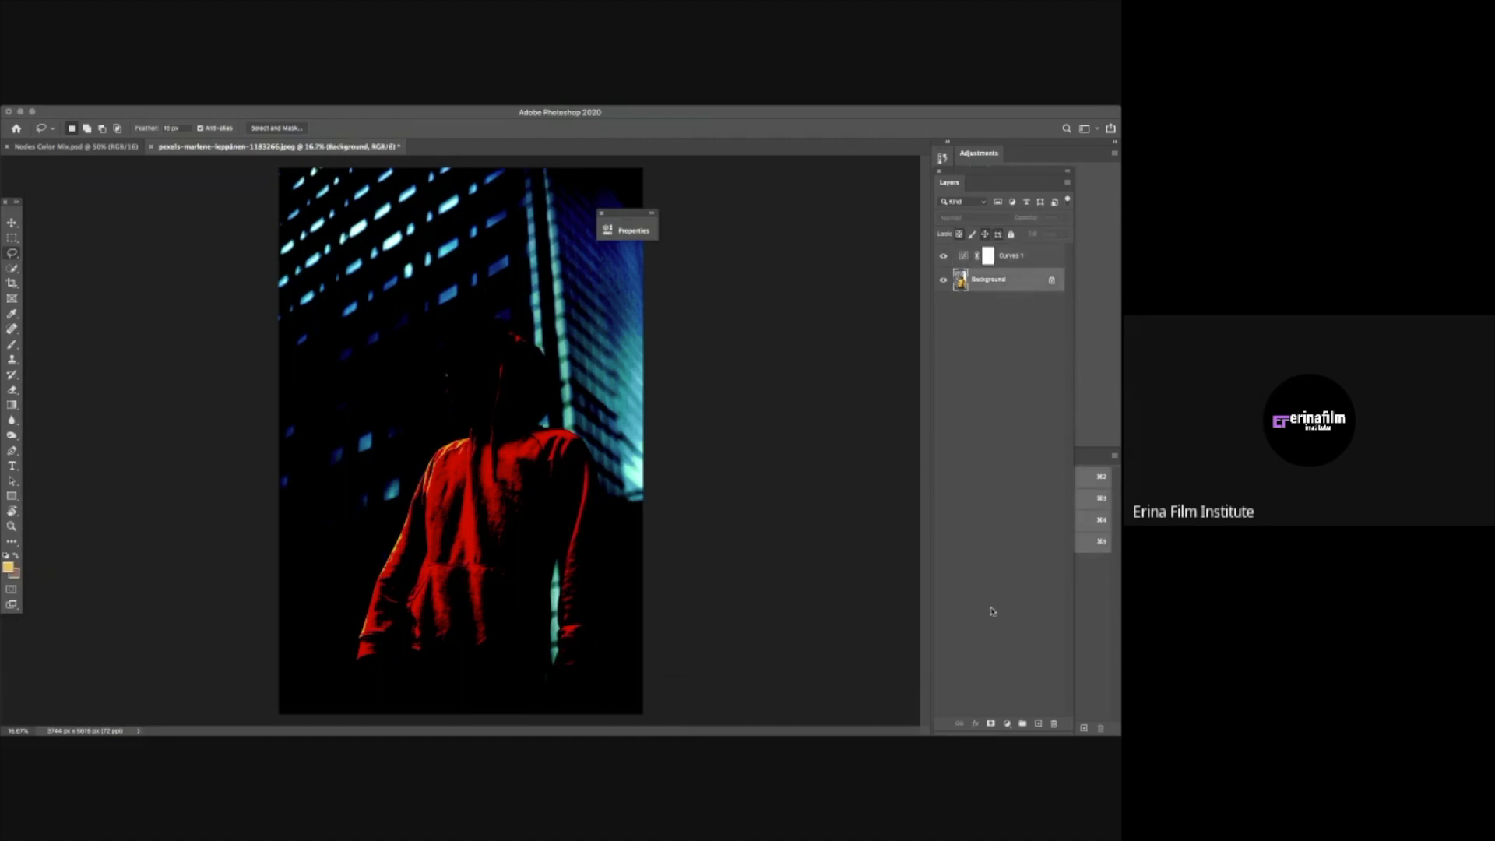
pyautogui.click(1005, 723)
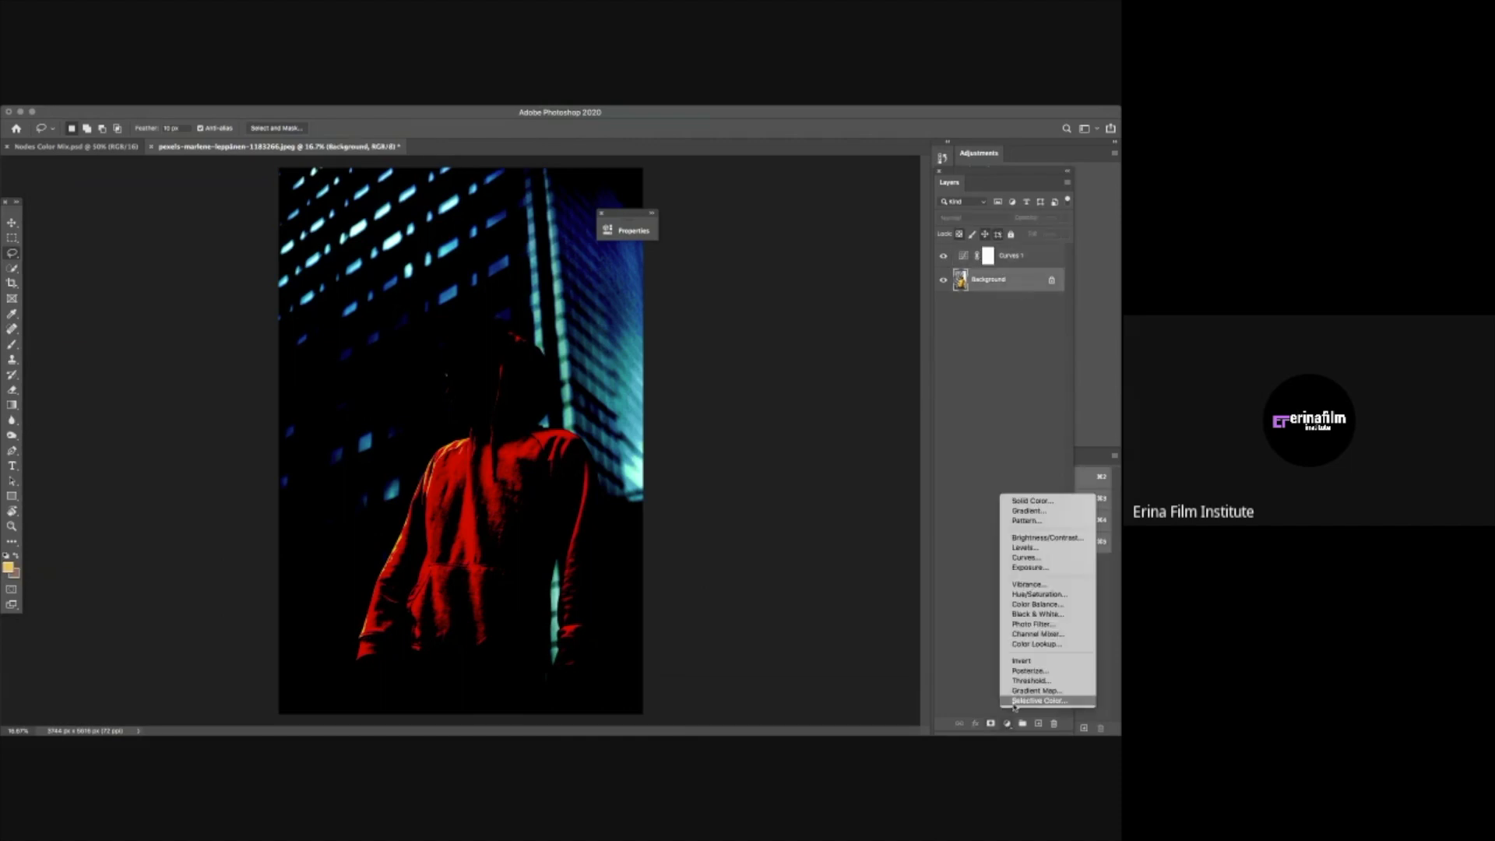
pyautogui.click(1026, 558)
pyautogui.moveTo(441, 211); pyautogui.dragTo(823, 299)
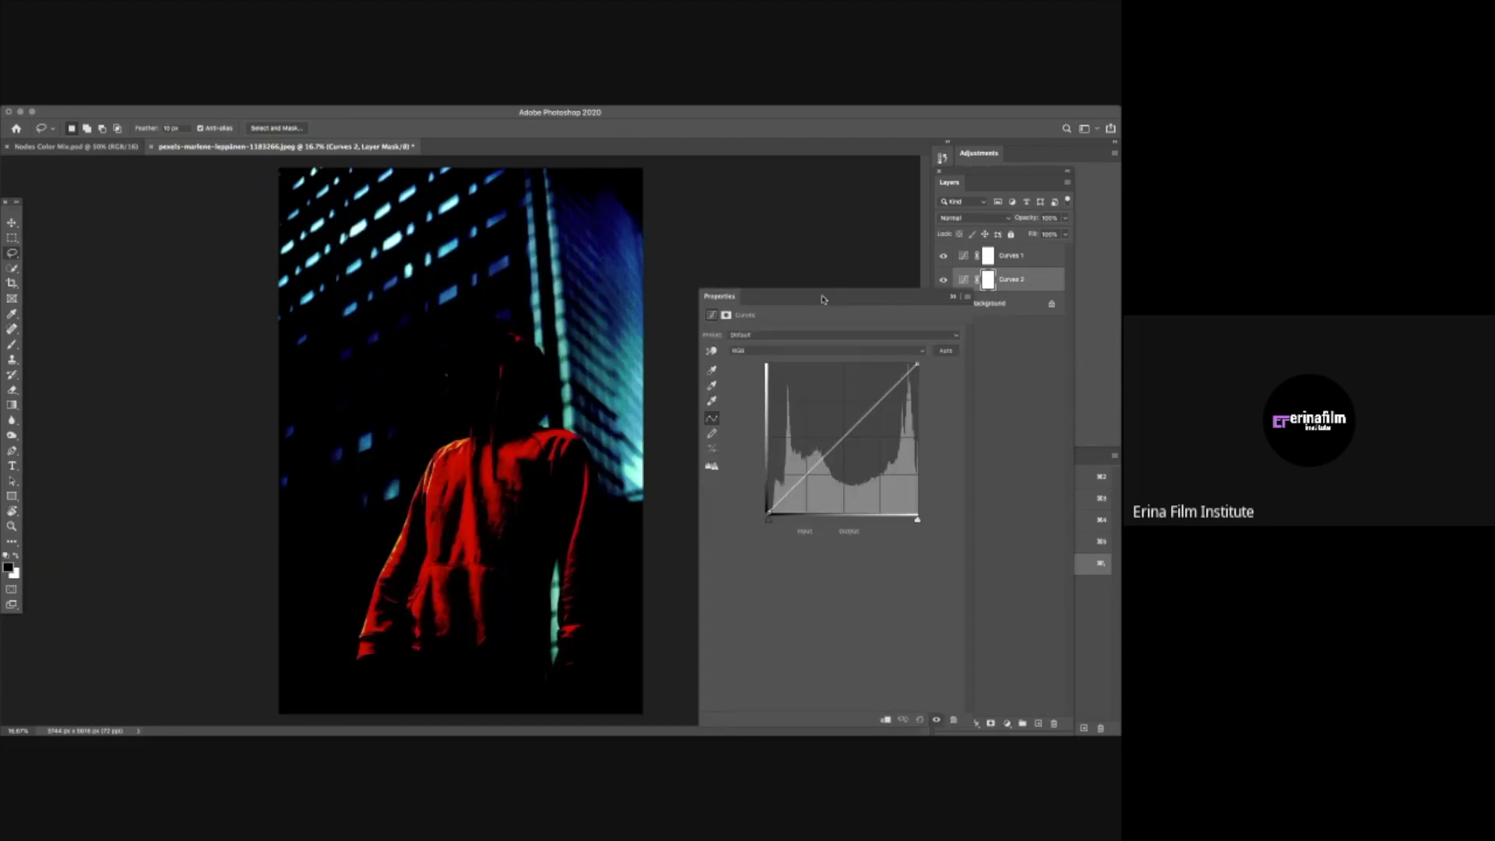
# Raise the lower Curves layer's RGB black point almost to maximum output, and collapse the curve properties
pyautogui.moveTo(769, 514); pyautogui.dragTo(769, 511)
pyautogui.moveTo(748, 472); pyautogui.dragTo(729, 373)
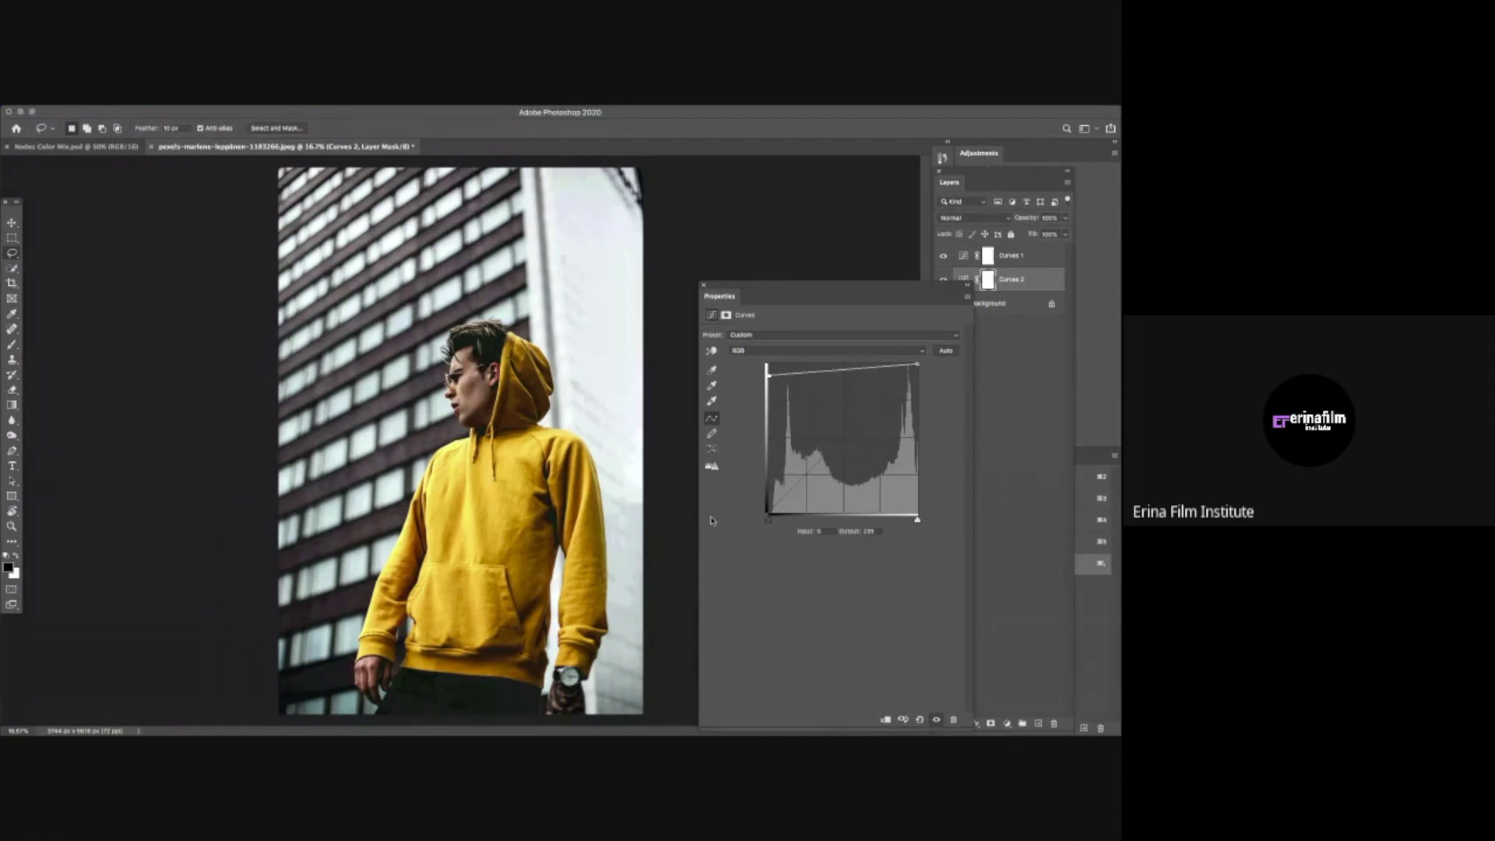
pyautogui.click(969, 285)
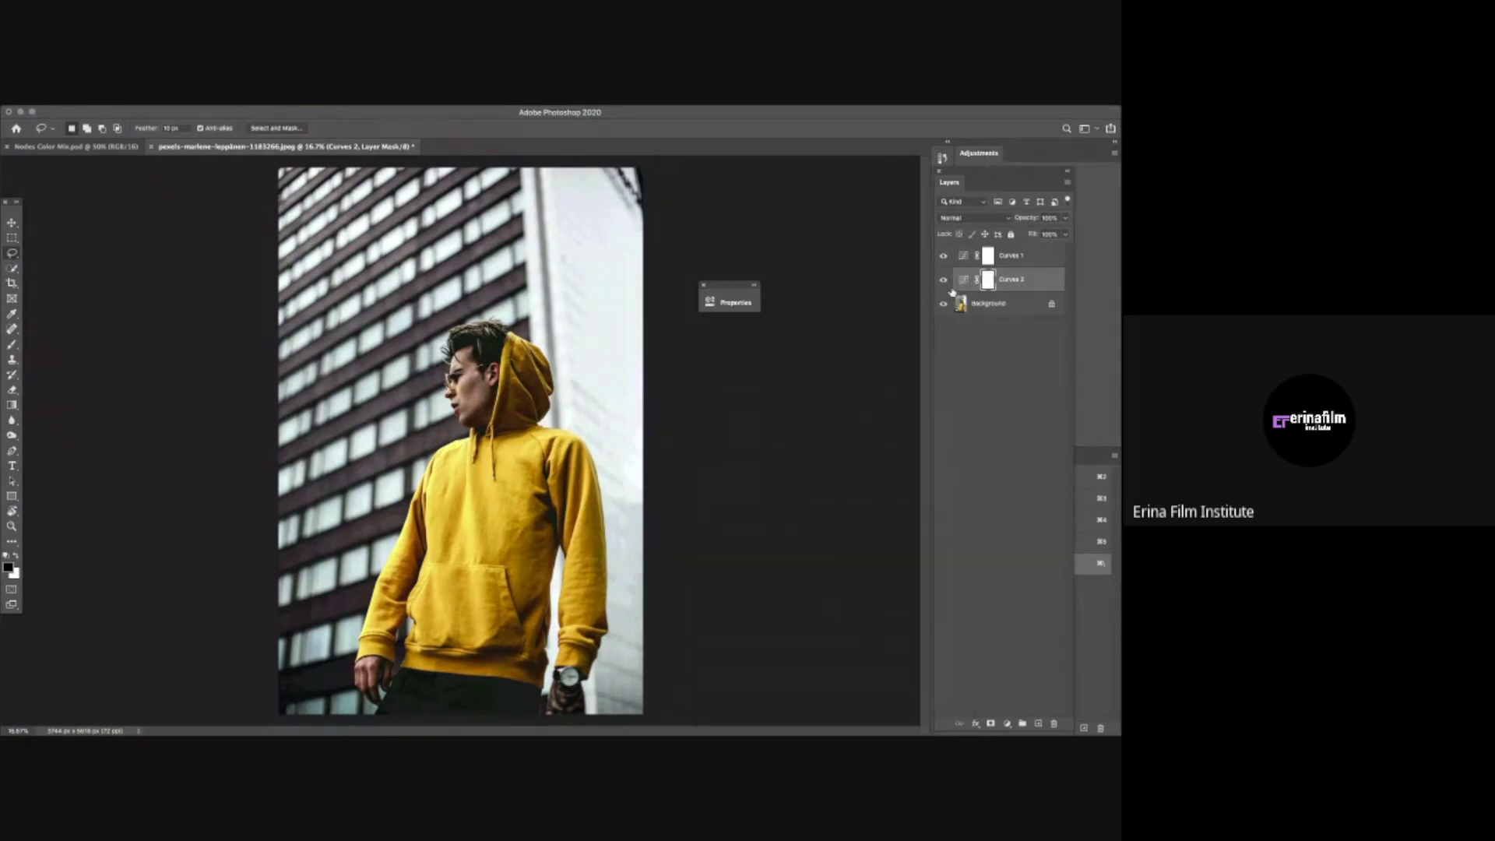
# Switch to DaVinci Resolve and set the saturation of node 01 to 0, with the whole frame shown in the viewer
pyautogui.click(21, 112)
pyautogui.click(319, 717)
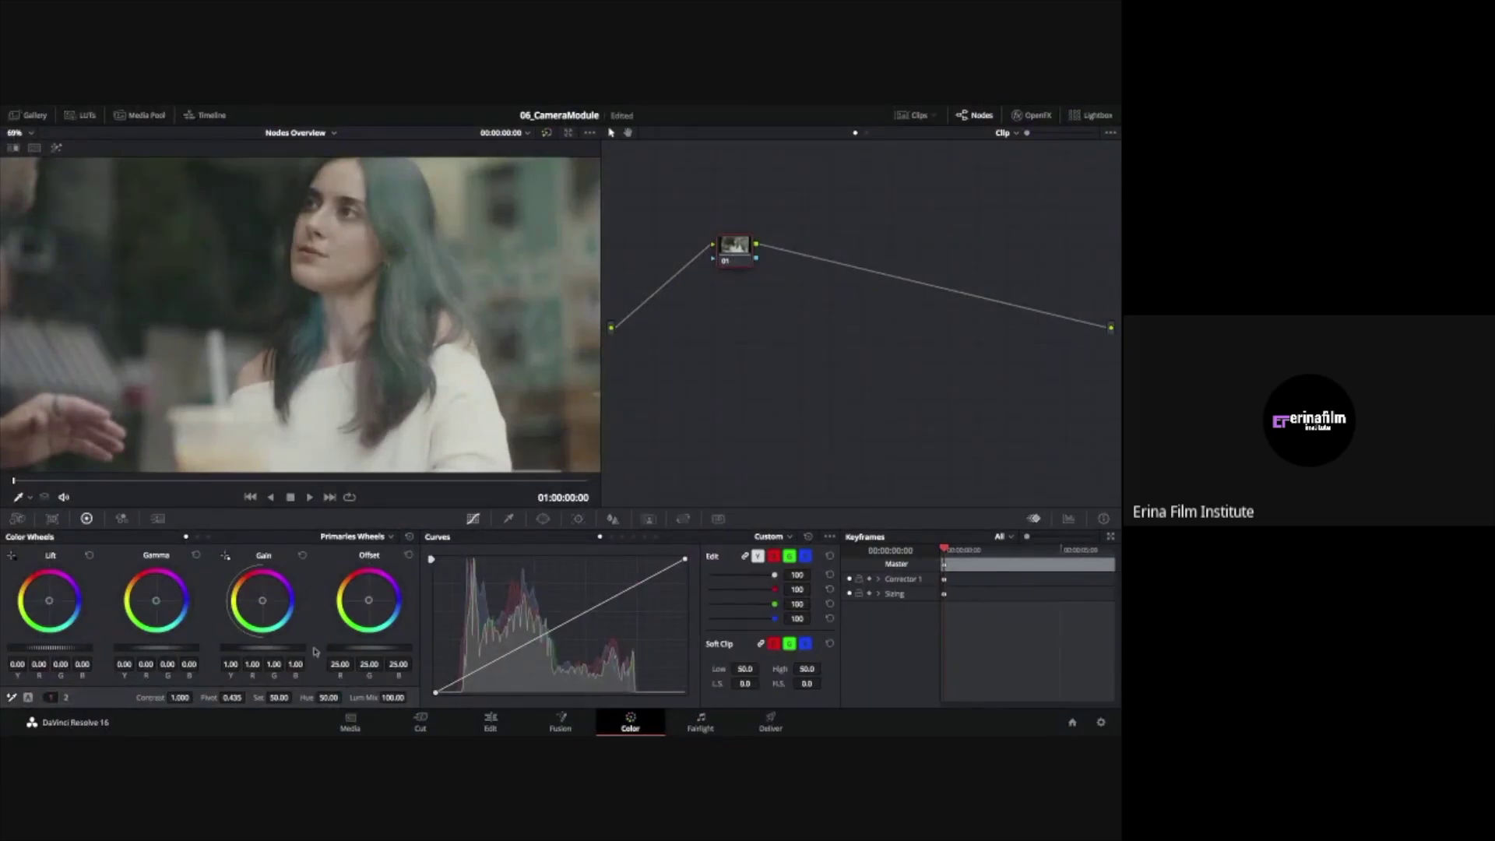
pyautogui.moveTo(279, 695); pyautogui.dragTo(202, 695)
pyautogui.scroll(-3, 314, 407)
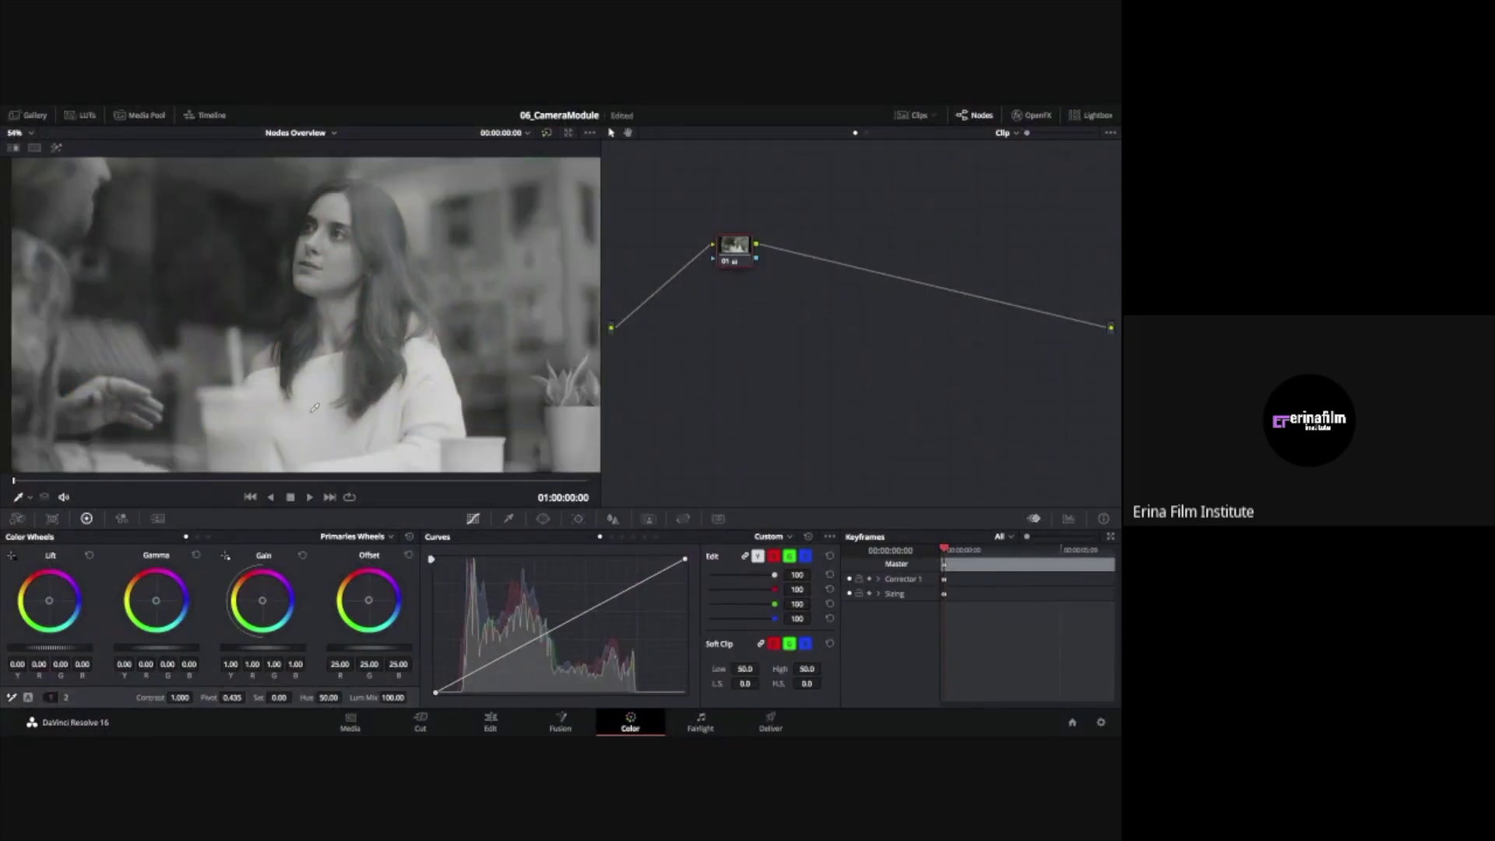
# Trace the signal path from node 01 towards the output with the annotation pen, and clear the marks
pyautogui.hotkey('ctrl', 'a')
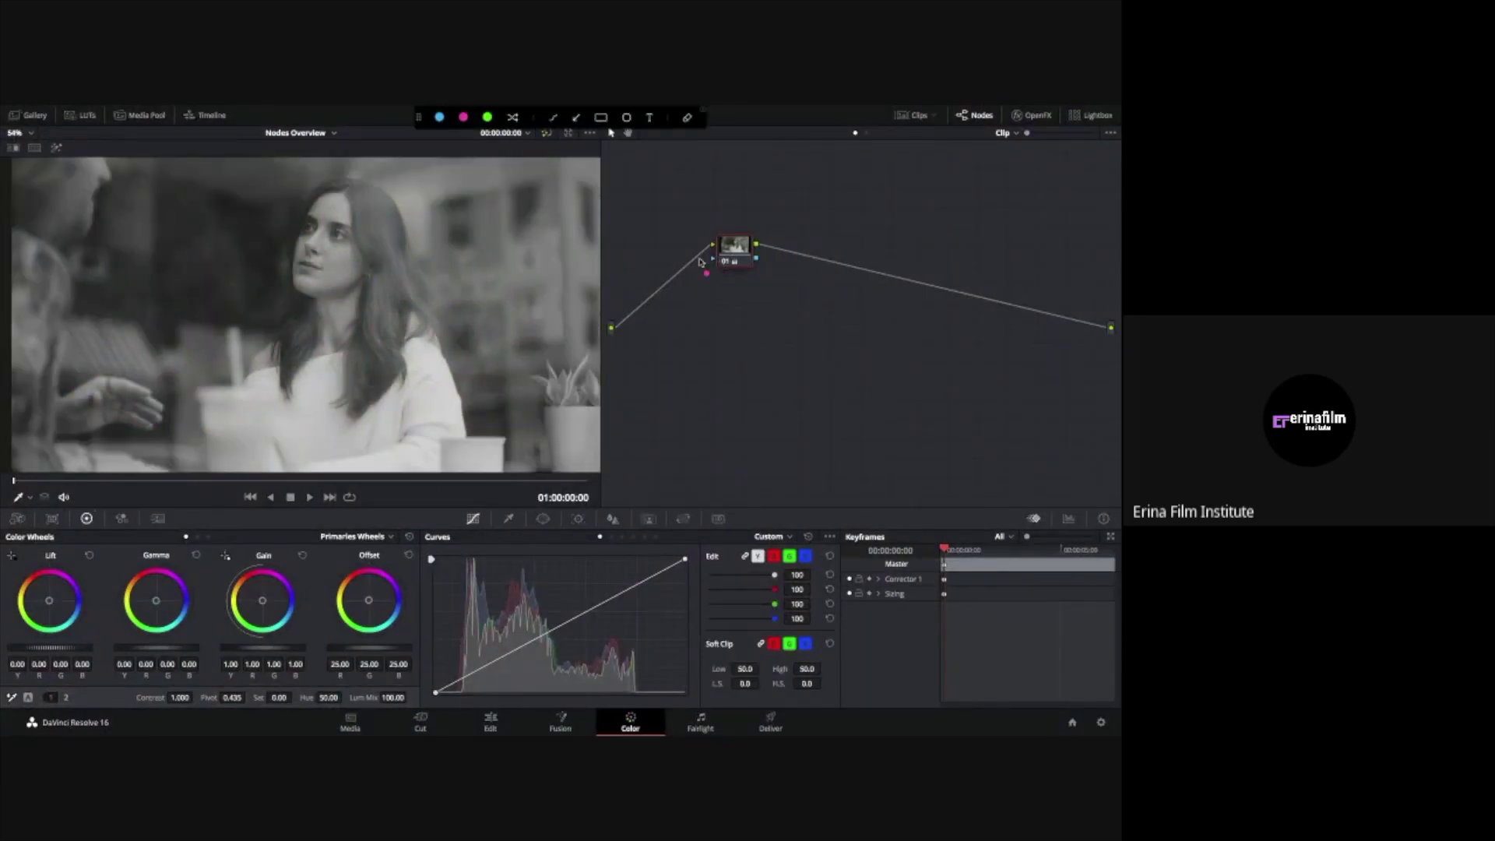
pyautogui.moveTo(699, 258)
pyautogui.mouseDown()
pyautogui.moveTo(1065, 314)
pyautogui.moveTo(1059, 295)
pyautogui.moveTo(1015, 349)
pyautogui.mouseUp()
pyautogui.press('Escape')
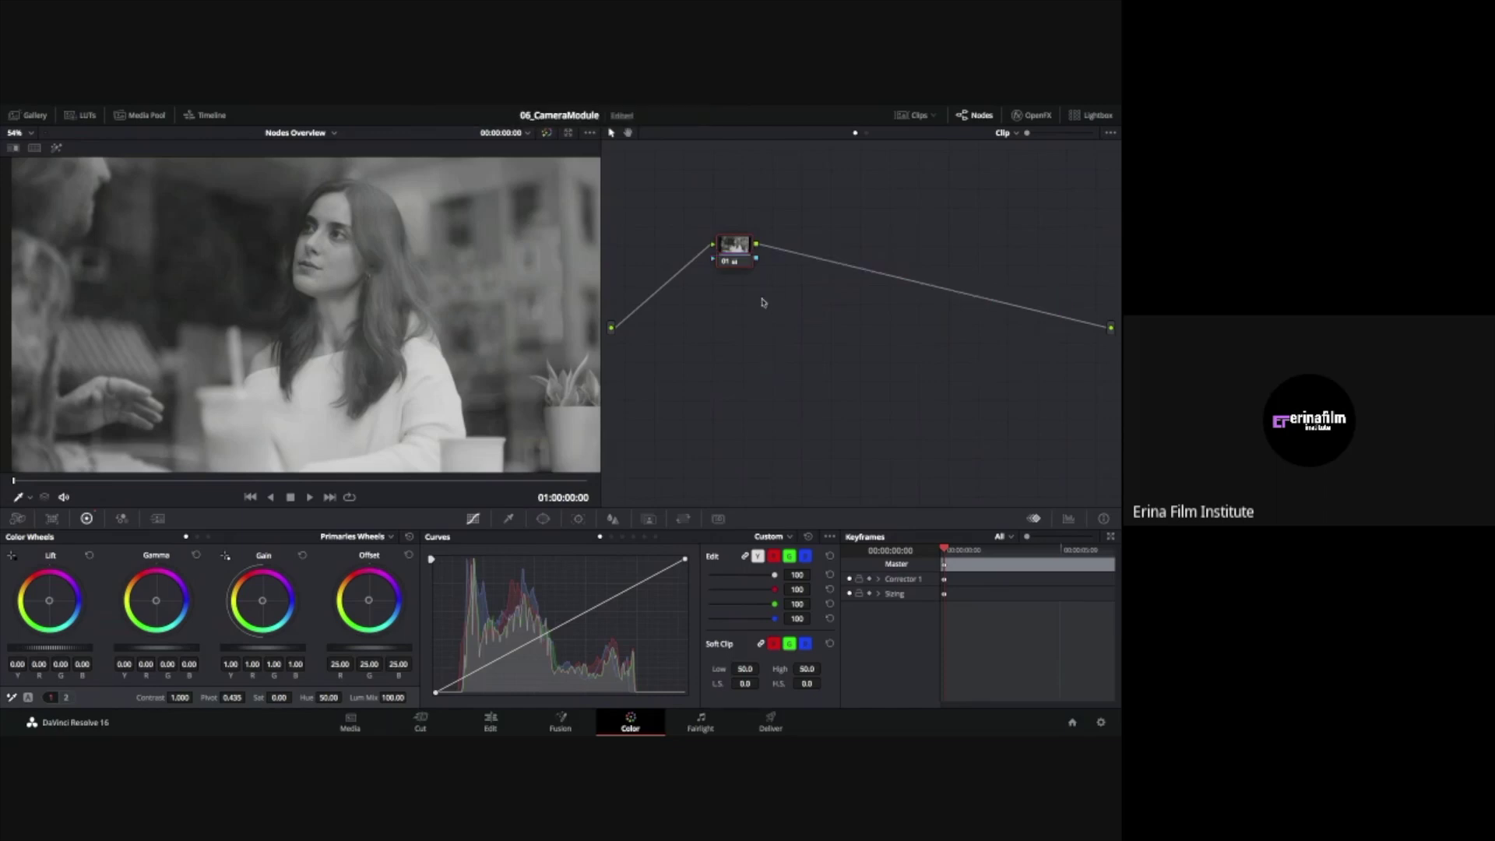
# Add a serial node after node 01, try to restore colour with a saturation of 100, and remove that correction
pyautogui.hotkey('alt', 's')
pyautogui.moveTo(276, 699); pyautogui.dragTo(354, 698)
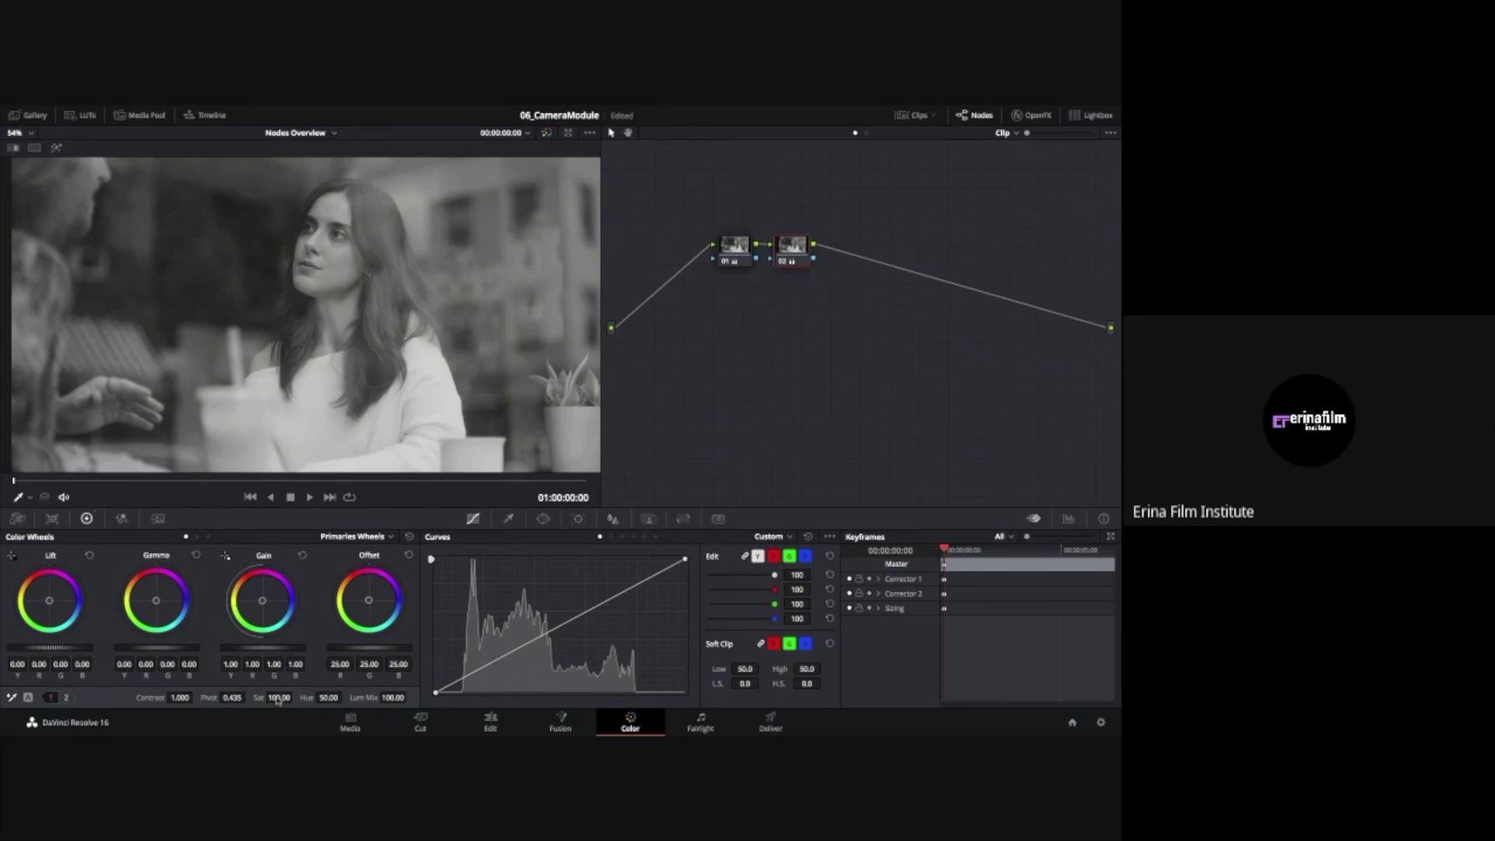
pyautogui.press('Delete')
# Add two serial nodes after node 01 and a parallel node beneath the last one
pyautogui.hotkey('alt', 's')
pyautogui.hotkey('alt', 's')
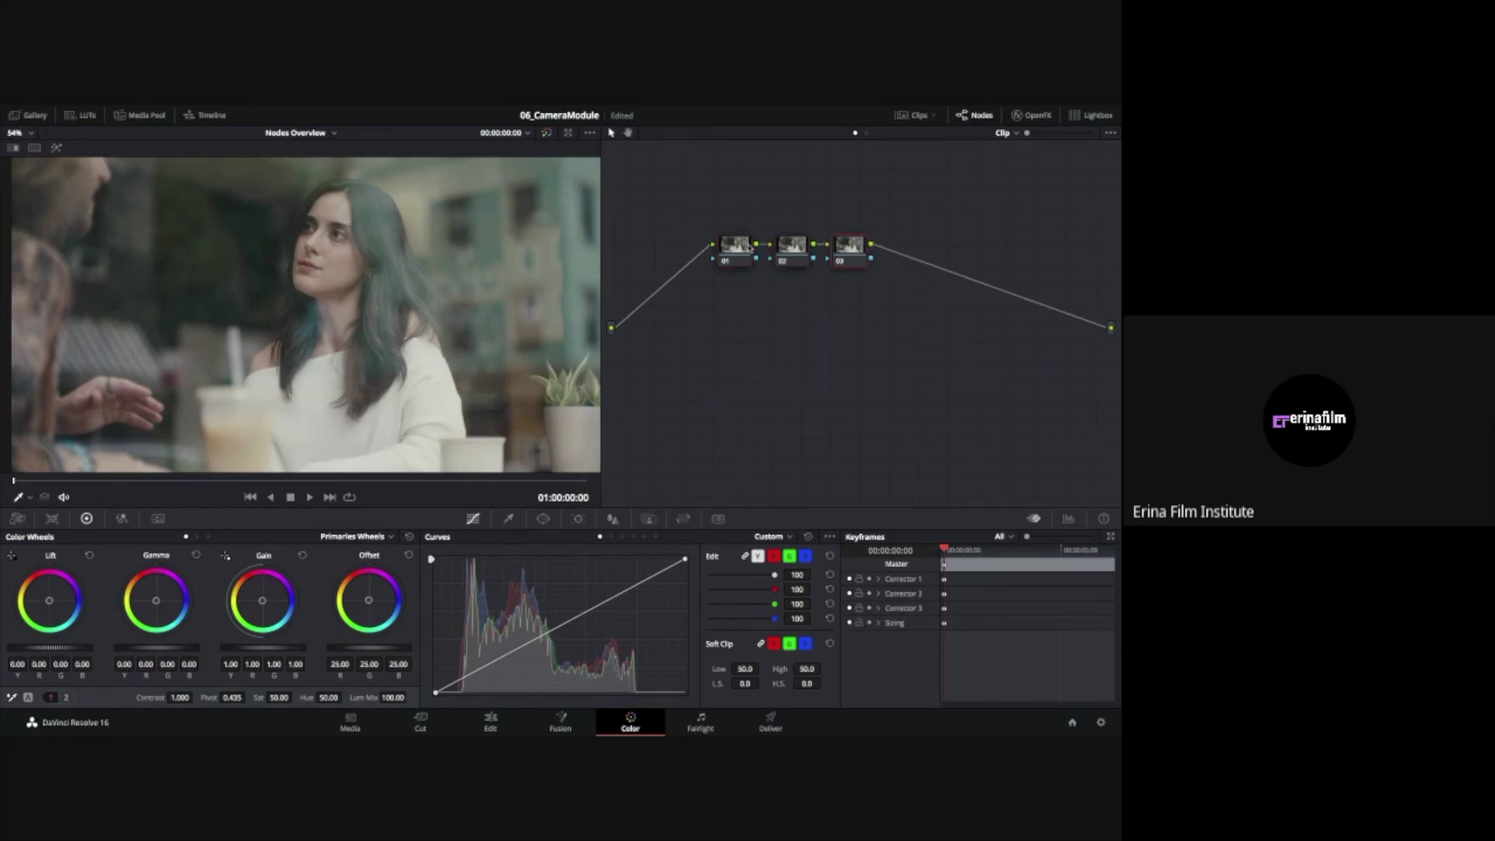
pyautogui.hotkey('alt', 'p')
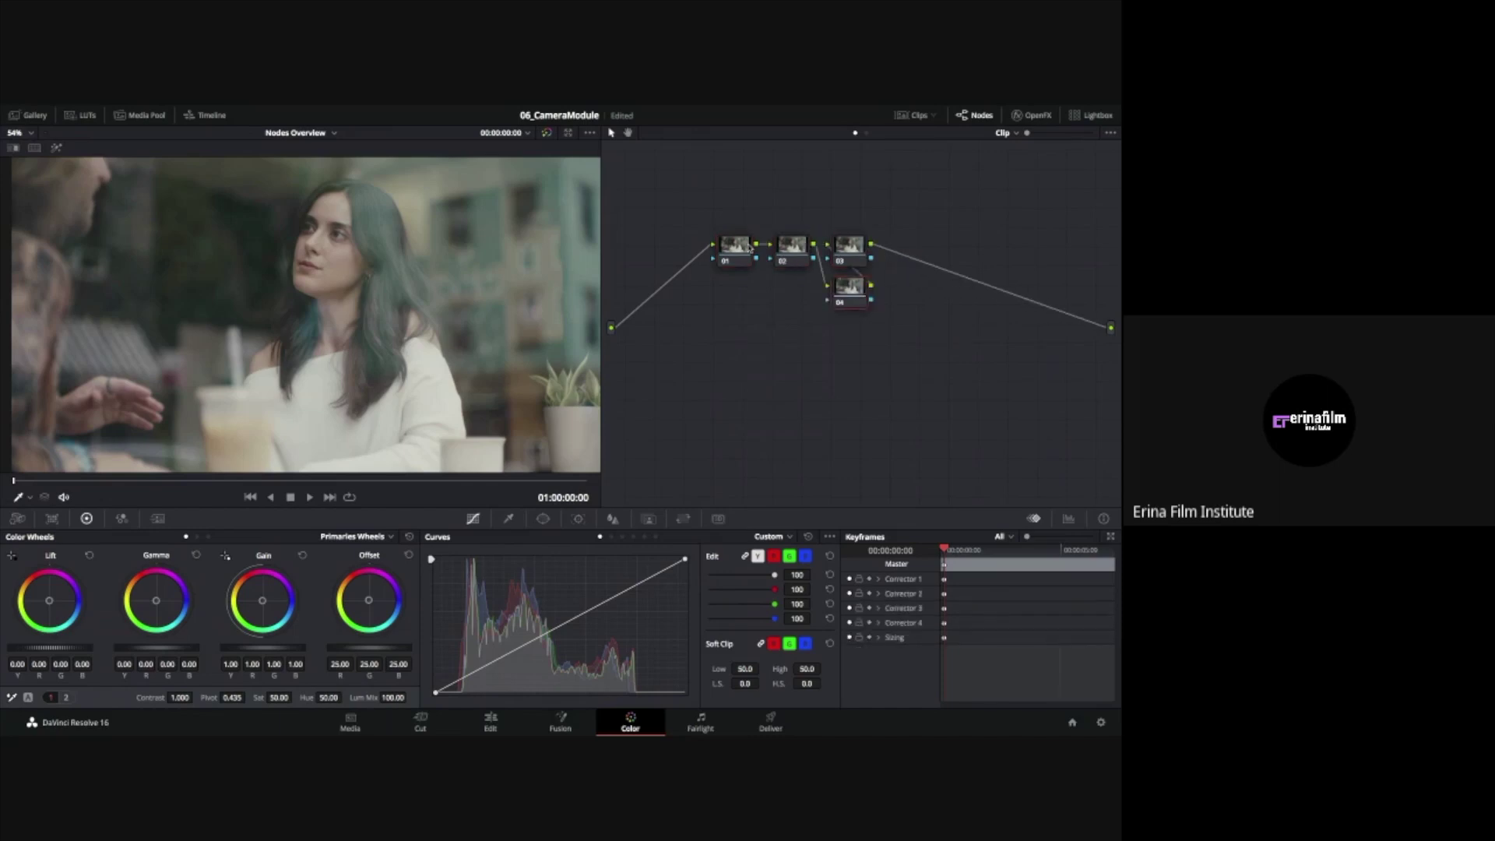
# Clear the added nodes so only an ungraded node 01 remains, and shift it slightly in the graph
pyautogui.rightClick(770, 287)
pyautogui.click(810, 300)
pyautogui.moveTo(741, 250); pyautogui.dragTo(749, 245)
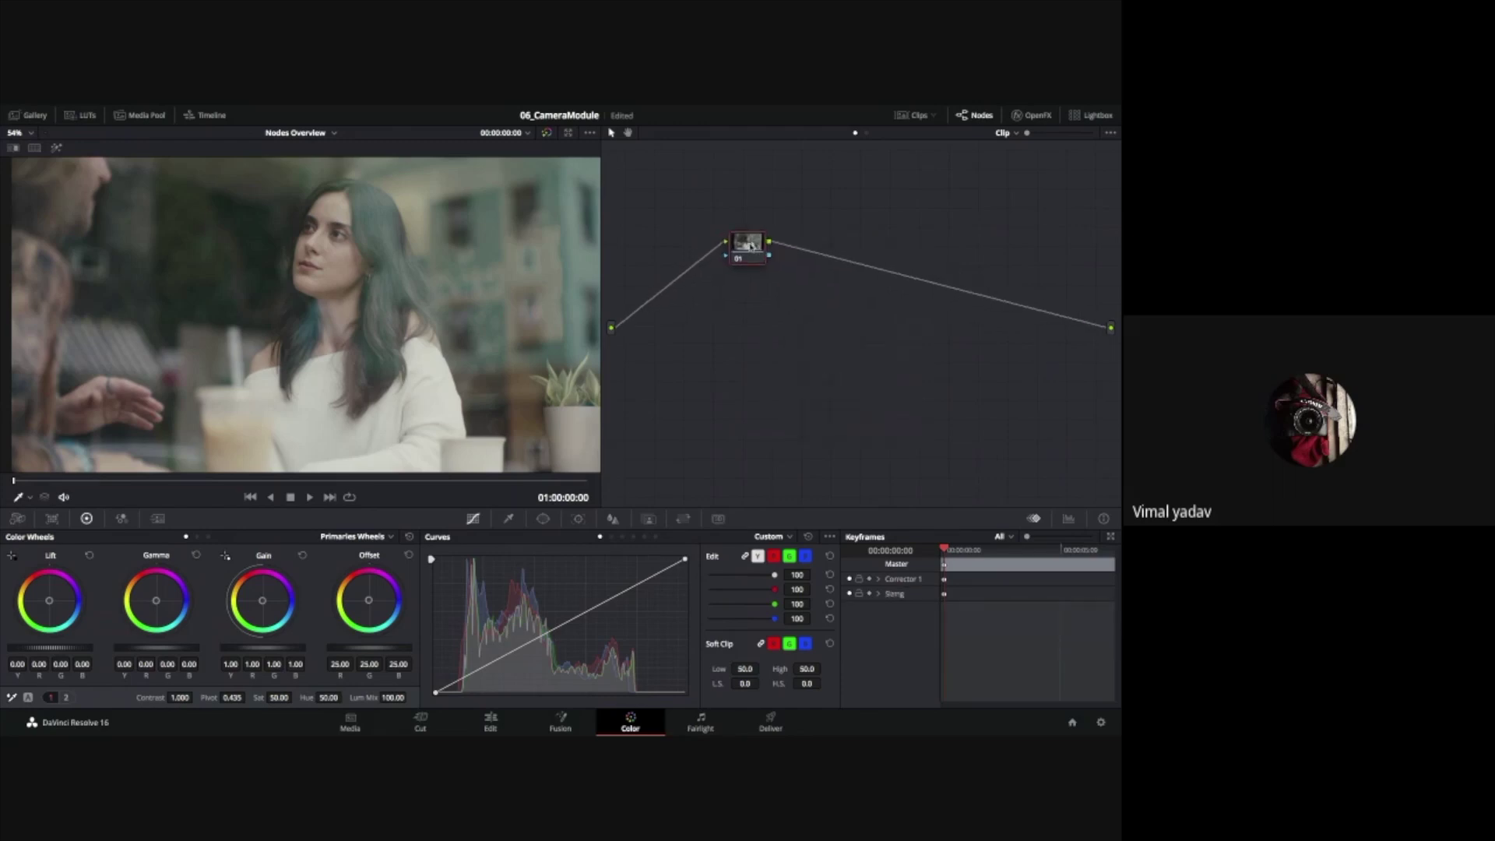
# Write an underlined "Parallel" beneath node 01 with the annotation pen, and clear the annotations
pyautogui.hotkey('ctrl', 'a')
pyautogui.moveTo(734, 382)
pyautogui.mouseDown()
pyautogui.moveTo(752, 324)
pyautogui.moveTo(767, 362)
pyautogui.moveTo(794, 366)
pyautogui.moveTo(853, 358)
pyautogui.moveTo(879, 337)
pyautogui.moveTo(883, 387)
pyautogui.mouseUp()
pyautogui.moveTo(723, 429); pyautogui.dragTo(925, 416)
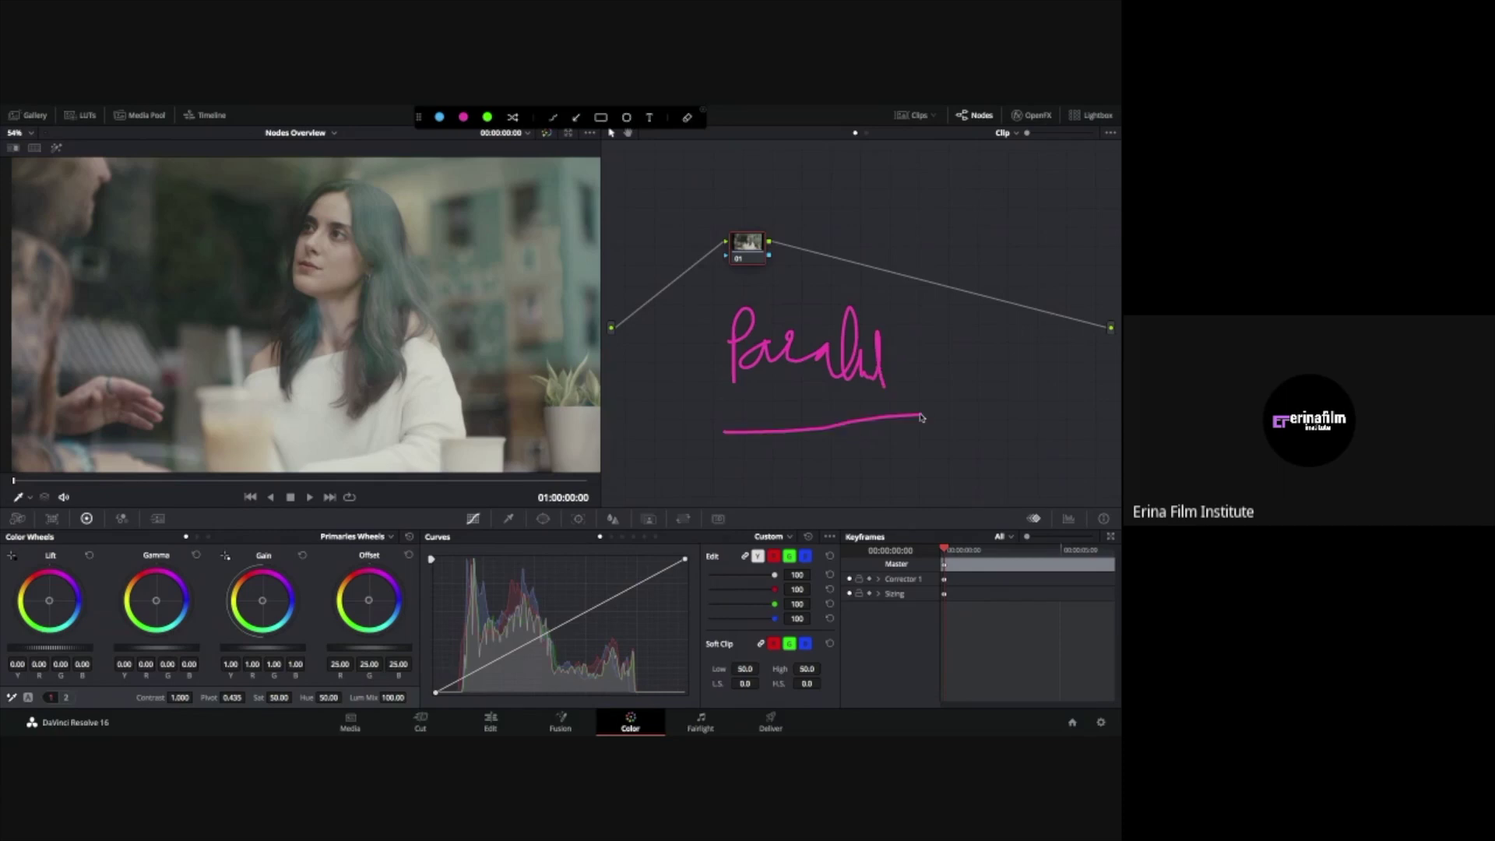
pyautogui.moveTo(861, 279); pyautogui.dragTo(689, 334)
pyautogui.press('Escape')
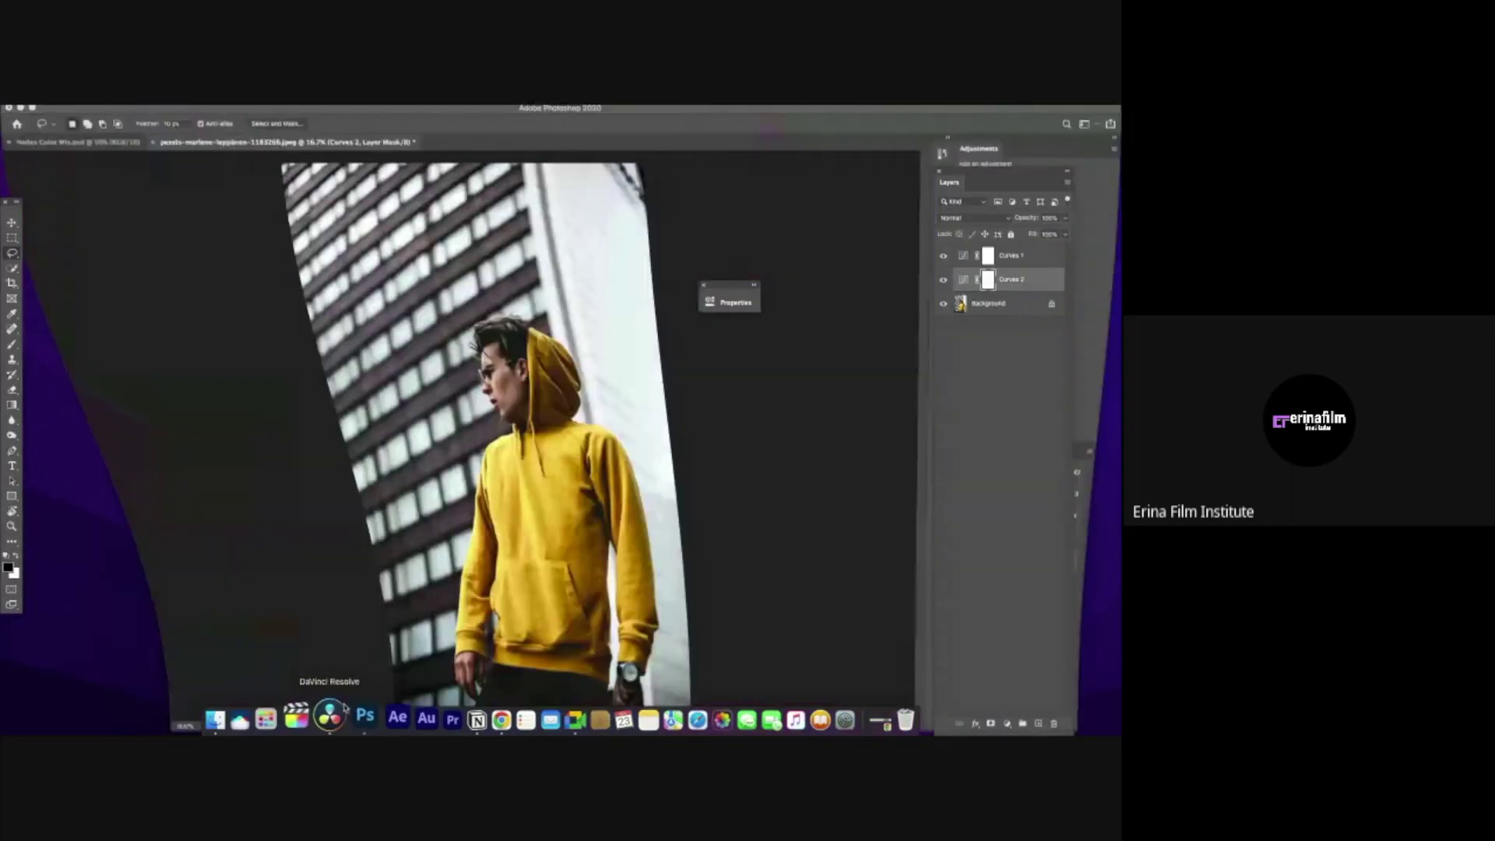
# Bring up Nodes Color Mix.psd in Photoshop, mark the overlapping red and blue circles with the annotation pen, and clear the marks
pyautogui.click(82, 147)
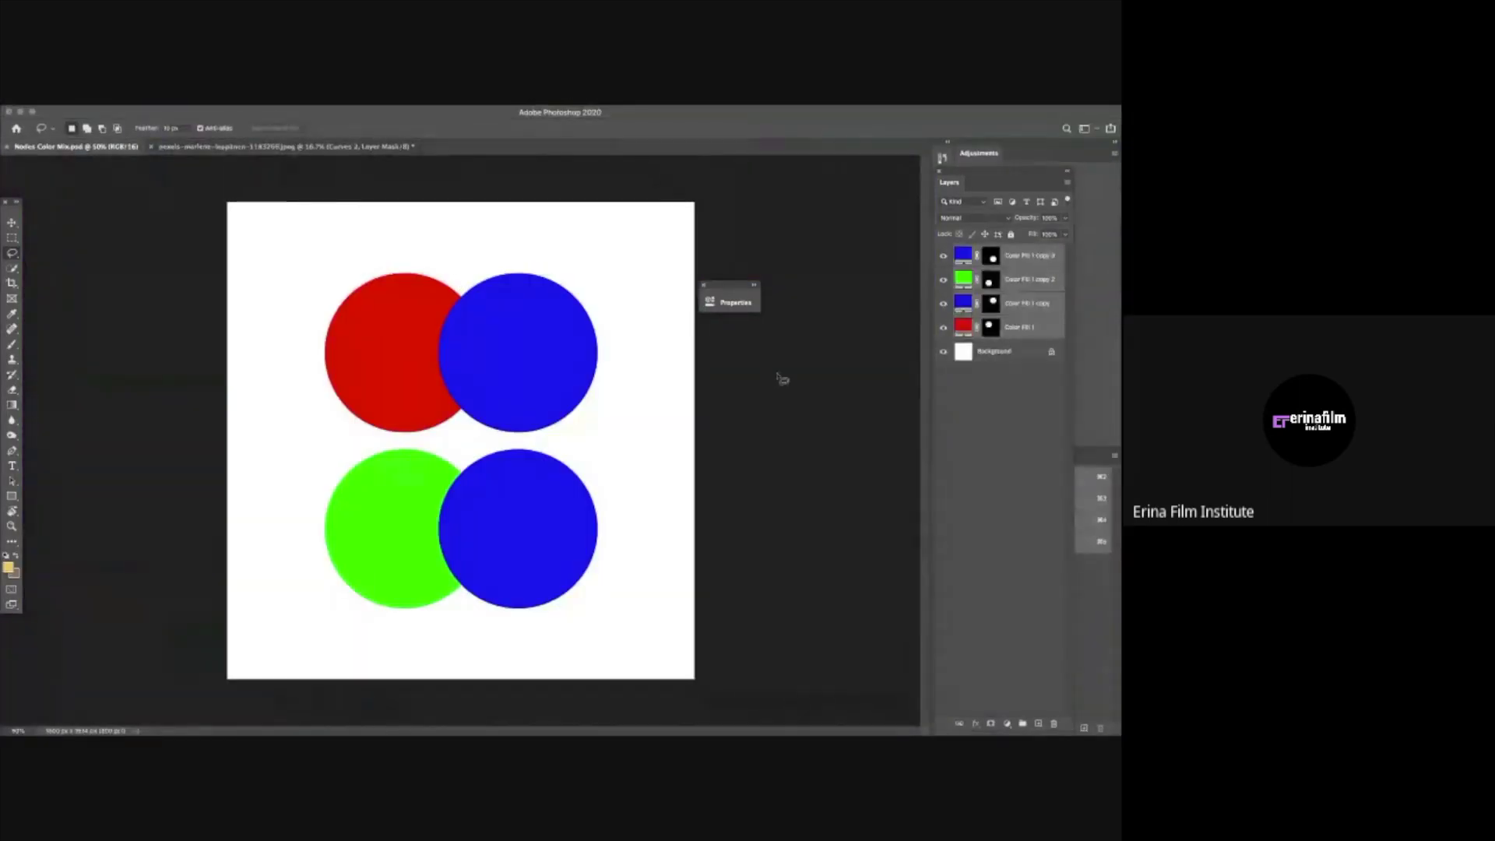
pyautogui.hotkey('ctrl', 'alt', 'a')
pyautogui.moveTo(390, 362)
pyautogui.mouseDown()
pyautogui.moveTo(512, 360)
pyautogui.moveTo(491, 357)
pyautogui.mouseUp()
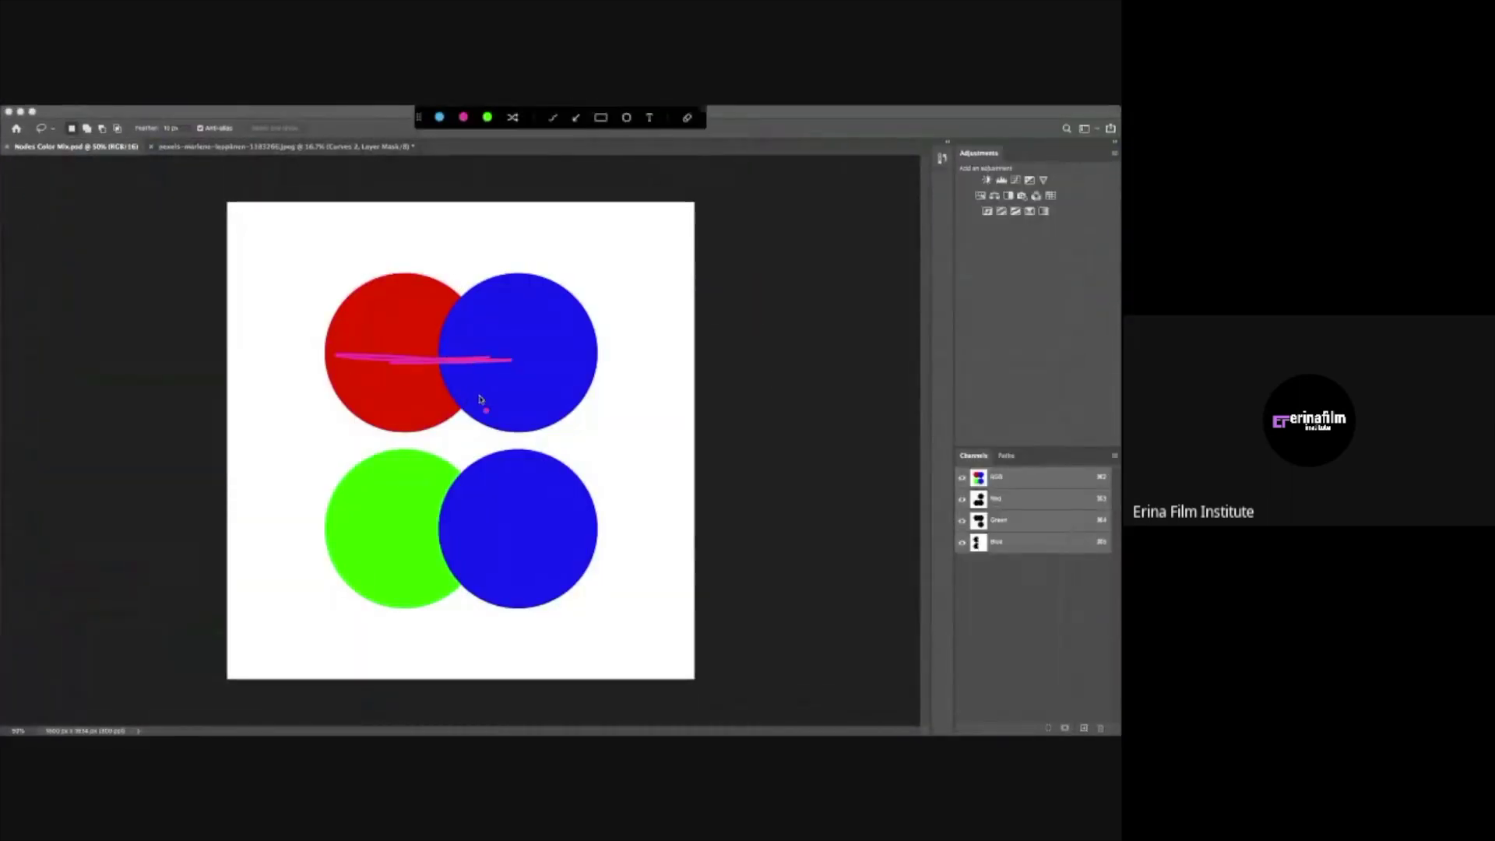
pyautogui.moveTo(389, 263)
pyautogui.mouseDown()
pyautogui.moveTo(561, 338)
pyautogui.moveTo(497, 281)
pyautogui.mouseUp()
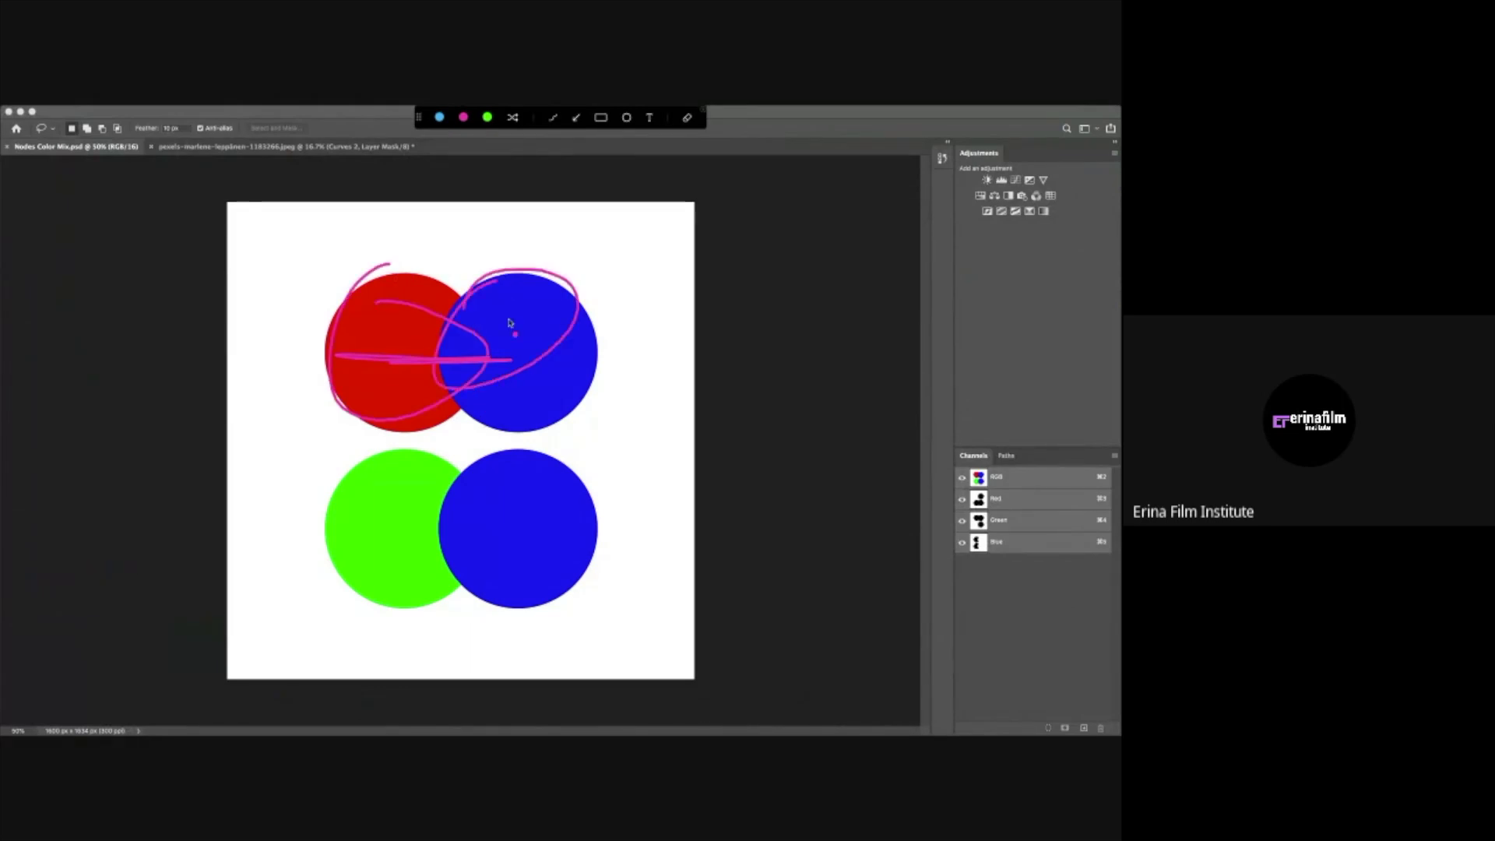
pyautogui.press('Escape')
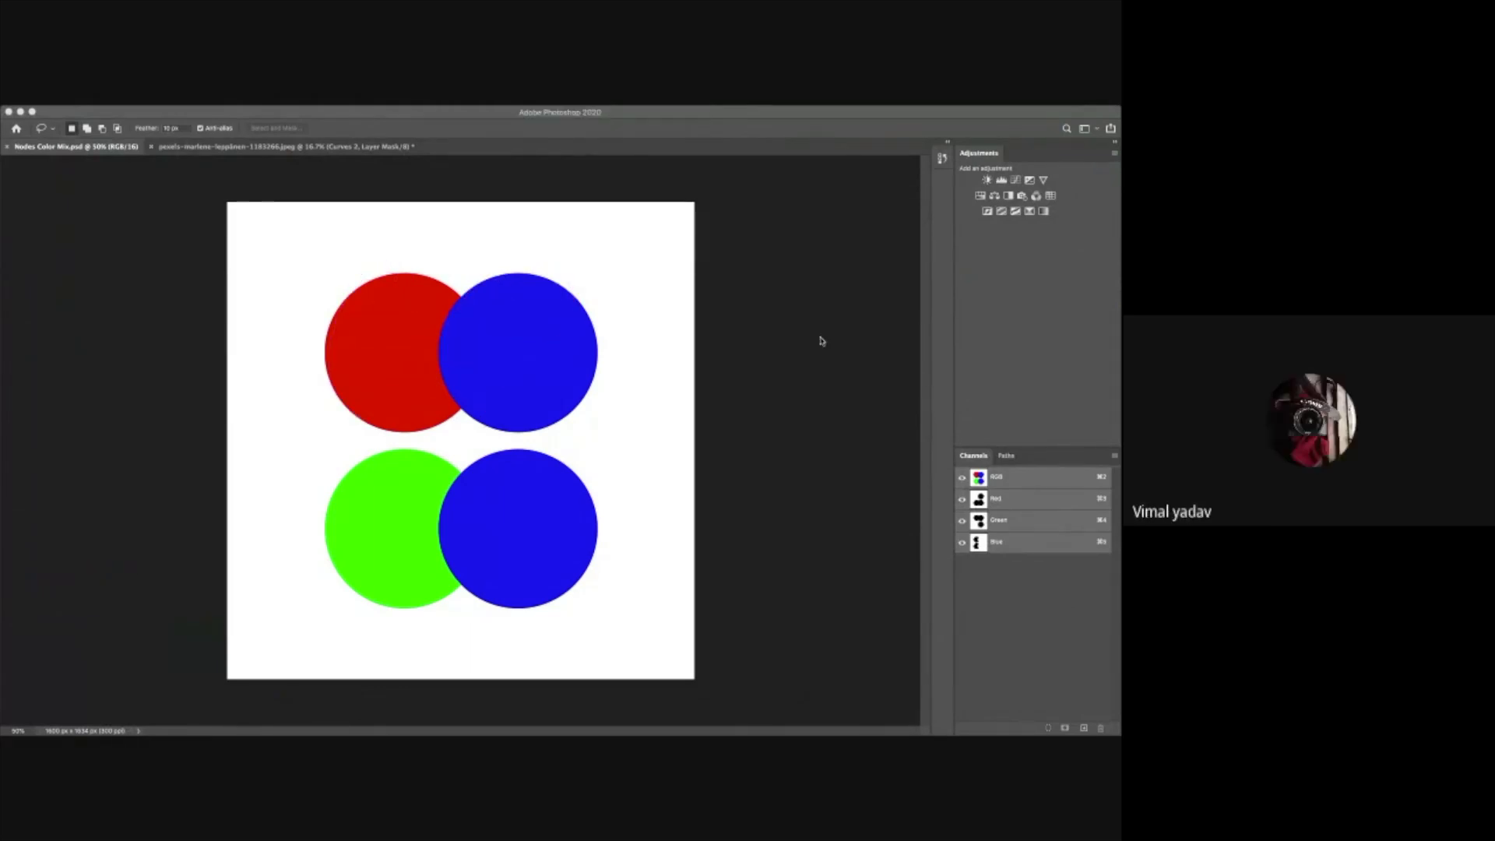
# Label the upper circles R and B with underlines, write a circled G beside the canvas, and clear the annotations
pyautogui.press('super+shift+a')
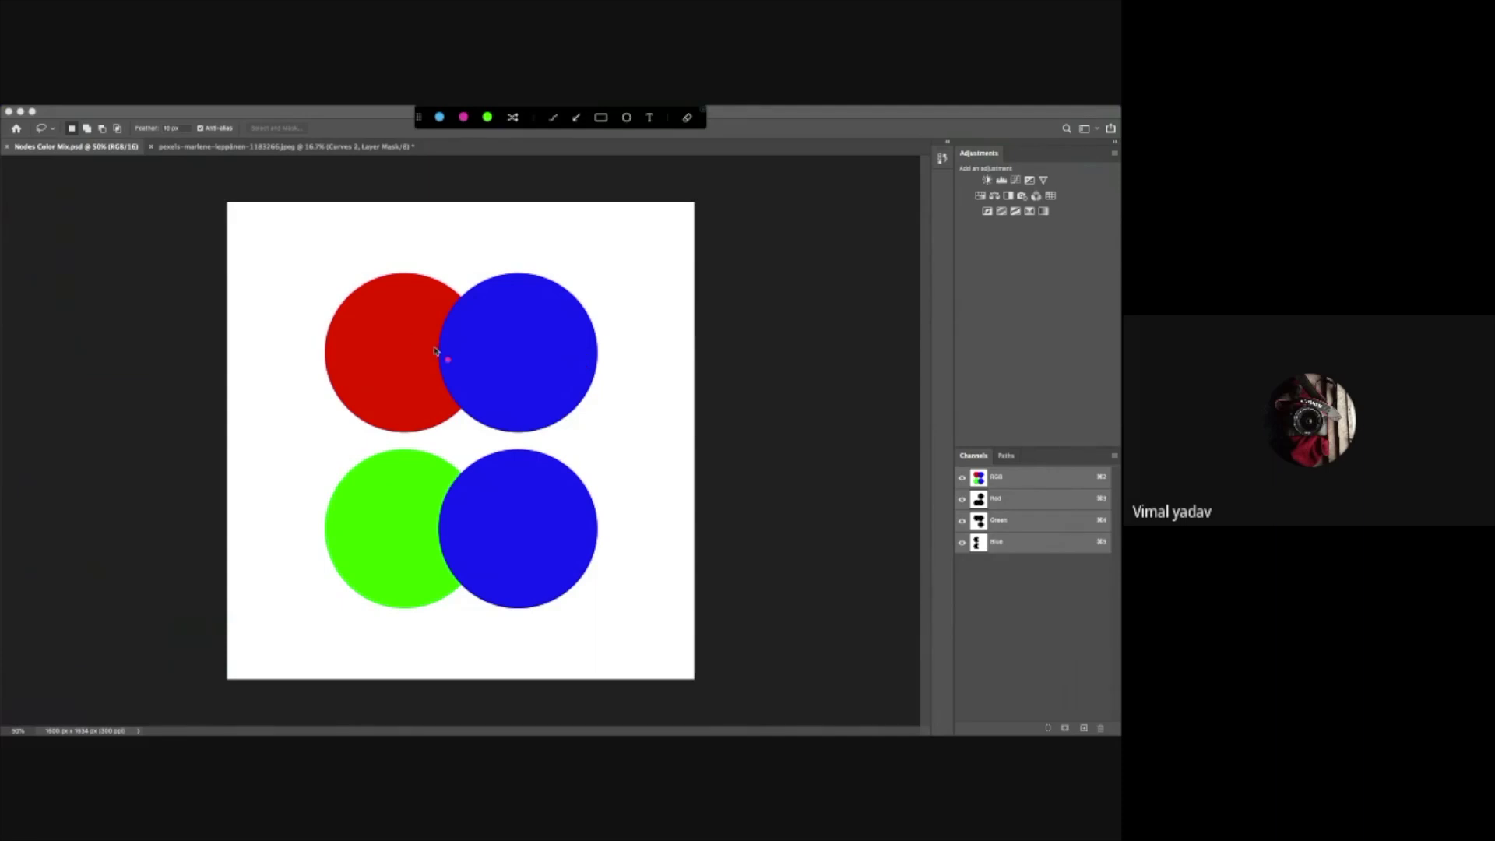
pyautogui.moveTo(409, 389)
pyautogui.mouseDown()
pyautogui.moveTo(413, 331)
pyautogui.moveTo(433, 384)
pyautogui.mouseUp()
pyautogui.moveTo(520, 325)
pyautogui.mouseDown()
pyautogui.moveTo(517, 355)
pyautogui.moveTo(545, 327)
pyautogui.moveTo(512, 383)
pyautogui.mouseUp()
pyautogui.moveTo(354, 413); pyautogui.dragTo(557, 408)
pyautogui.moveTo(335, 392)
pyautogui.mouseDown()
pyautogui.moveTo(466, 408)
pyautogui.moveTo(434, 401)
pyautogui.mouseUp()
pyautogui.click(511, 398)
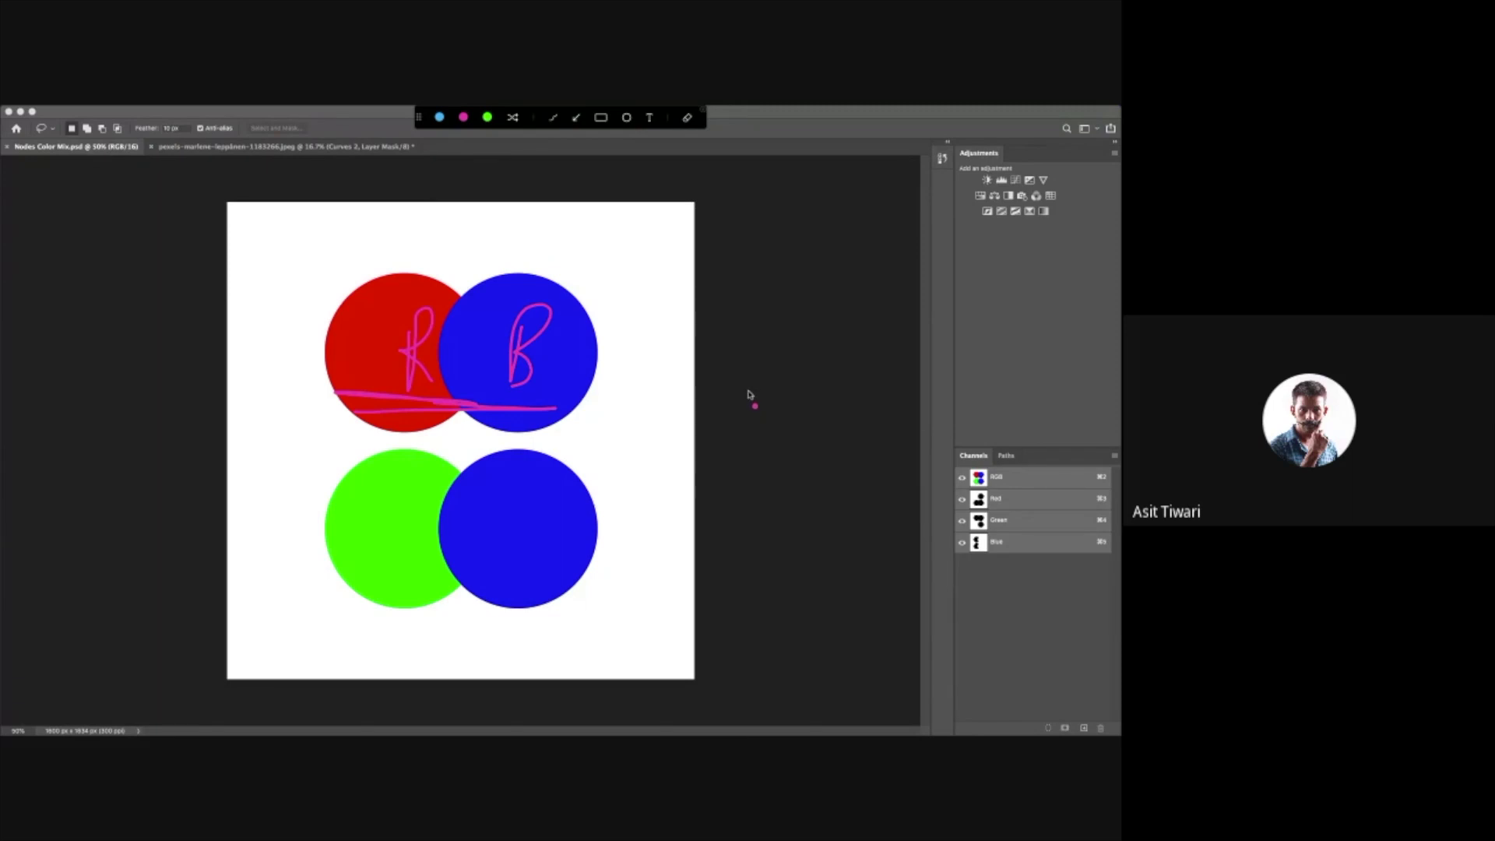
pyautogui.moveTo(748, 392)
pyautogui.mouseDown()
pyautogui.moveTo(758, 445)
pyautogui.moveTo(675, 411)
pyautogui.moveTo(796, 416)
pyautogui.moveTo(711, 376)
pyautogui.mouseUp()
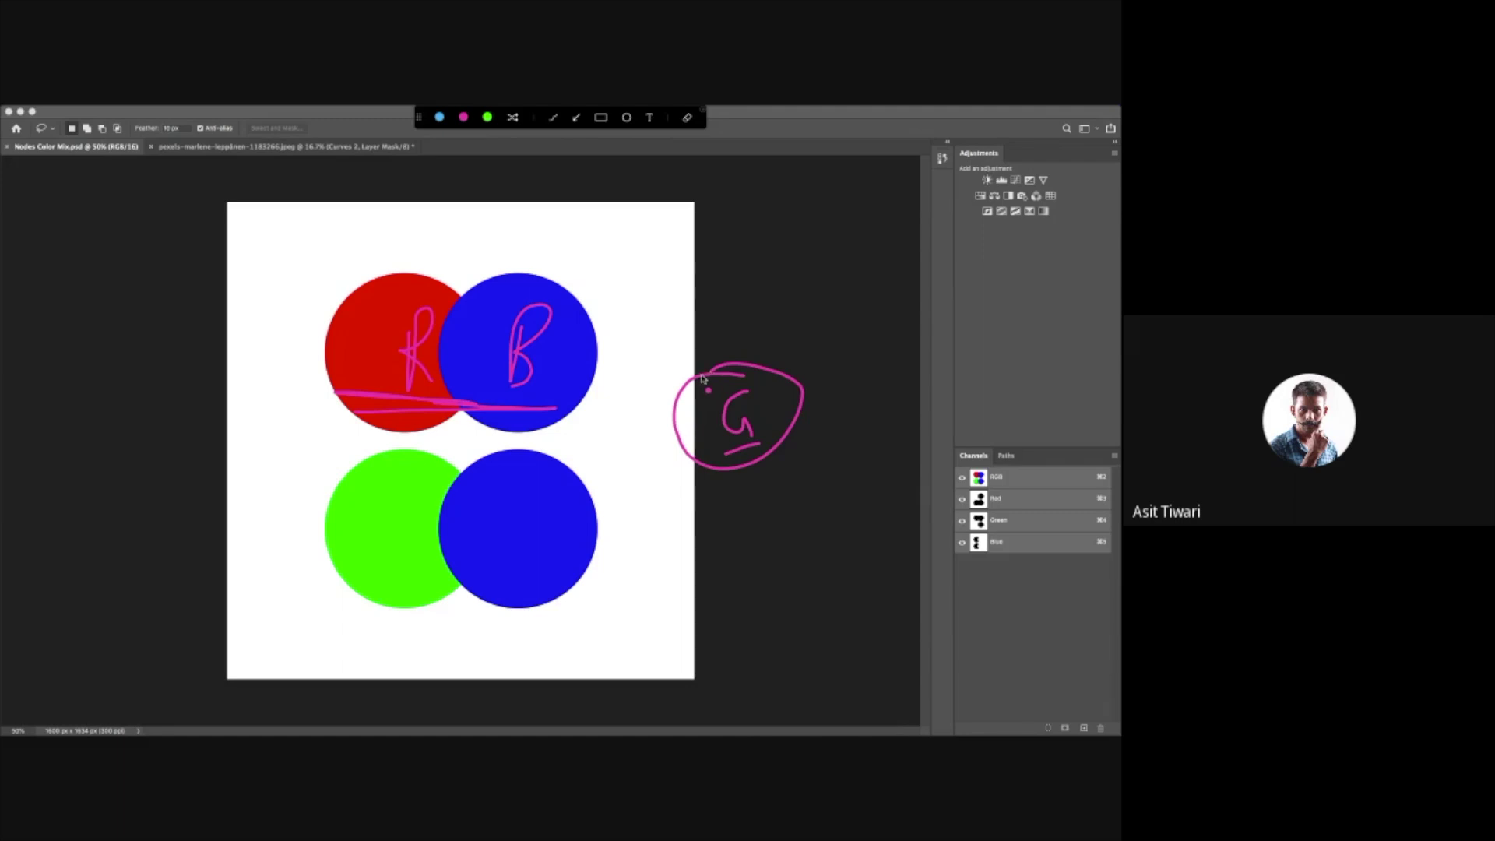
pyautogui.press('Escape')
# Minimise the Photoshop document and switch to DaVinci Resolve
pyautogui.moveTo(21, 114)
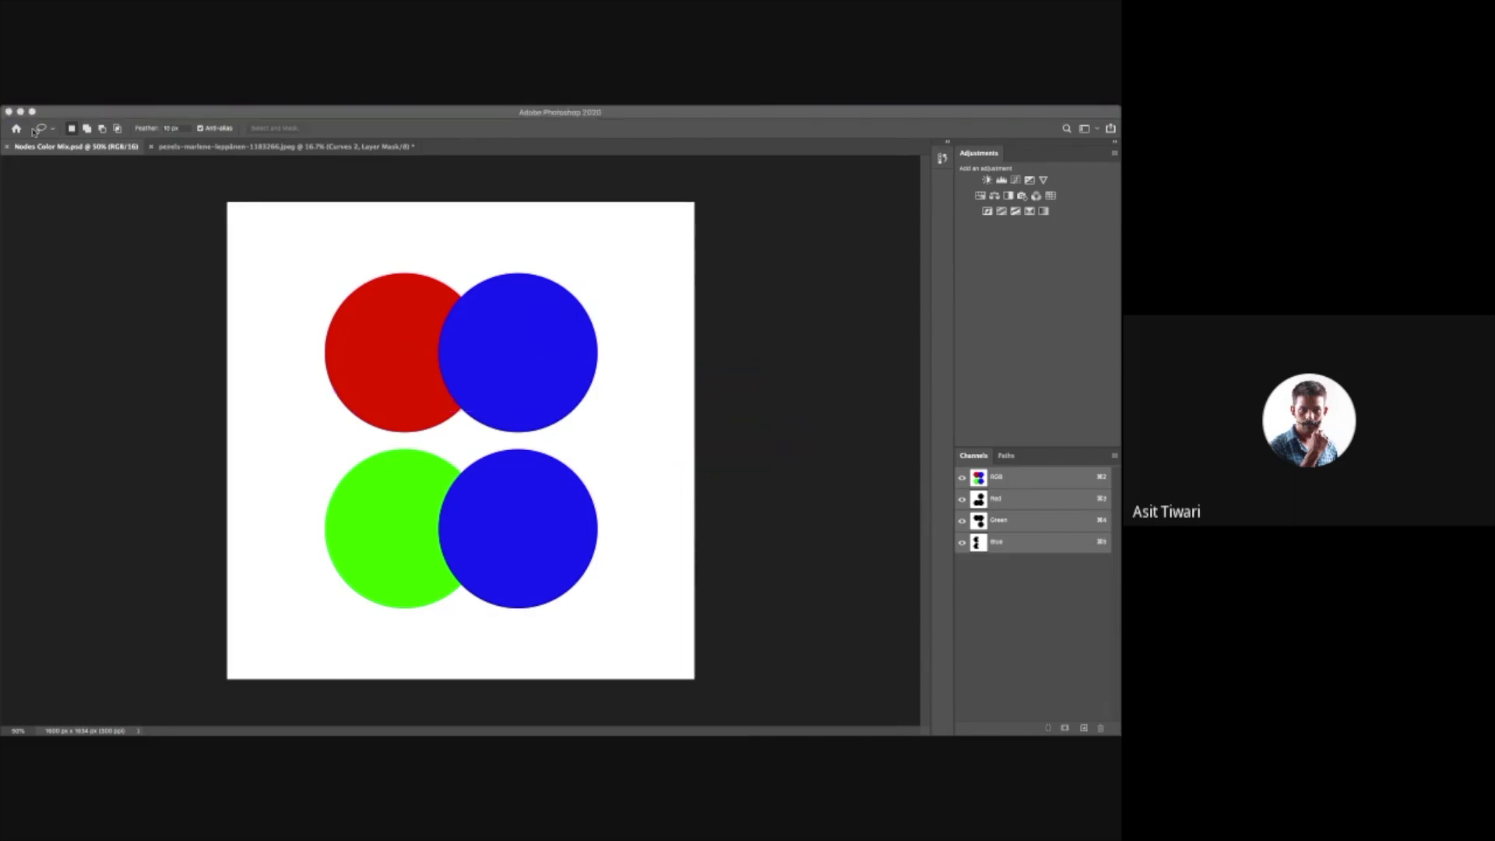
pyautogui.click(23, 113)
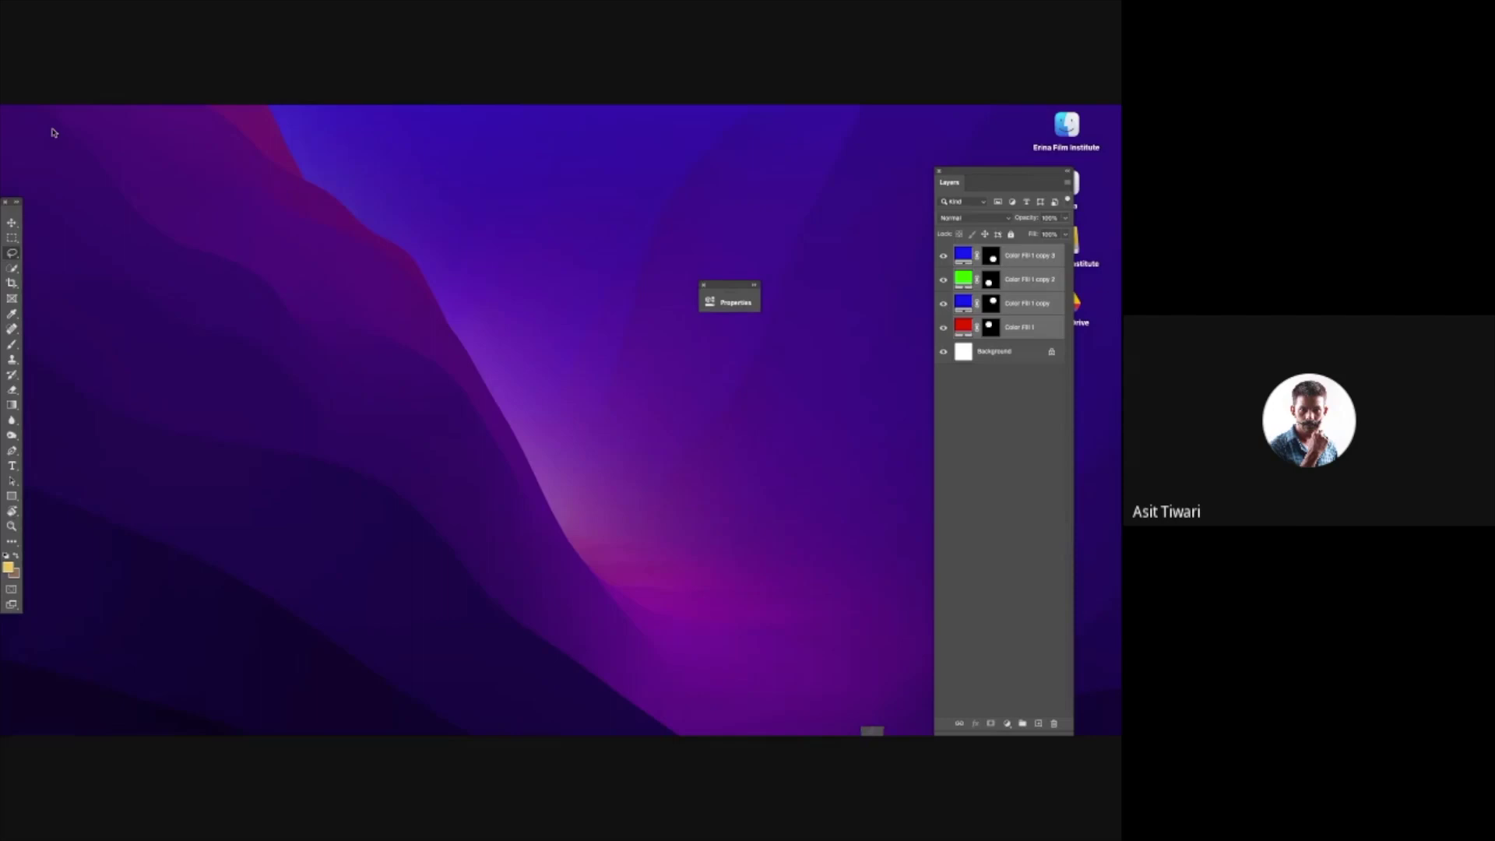
pyautogui.click(447, 497)
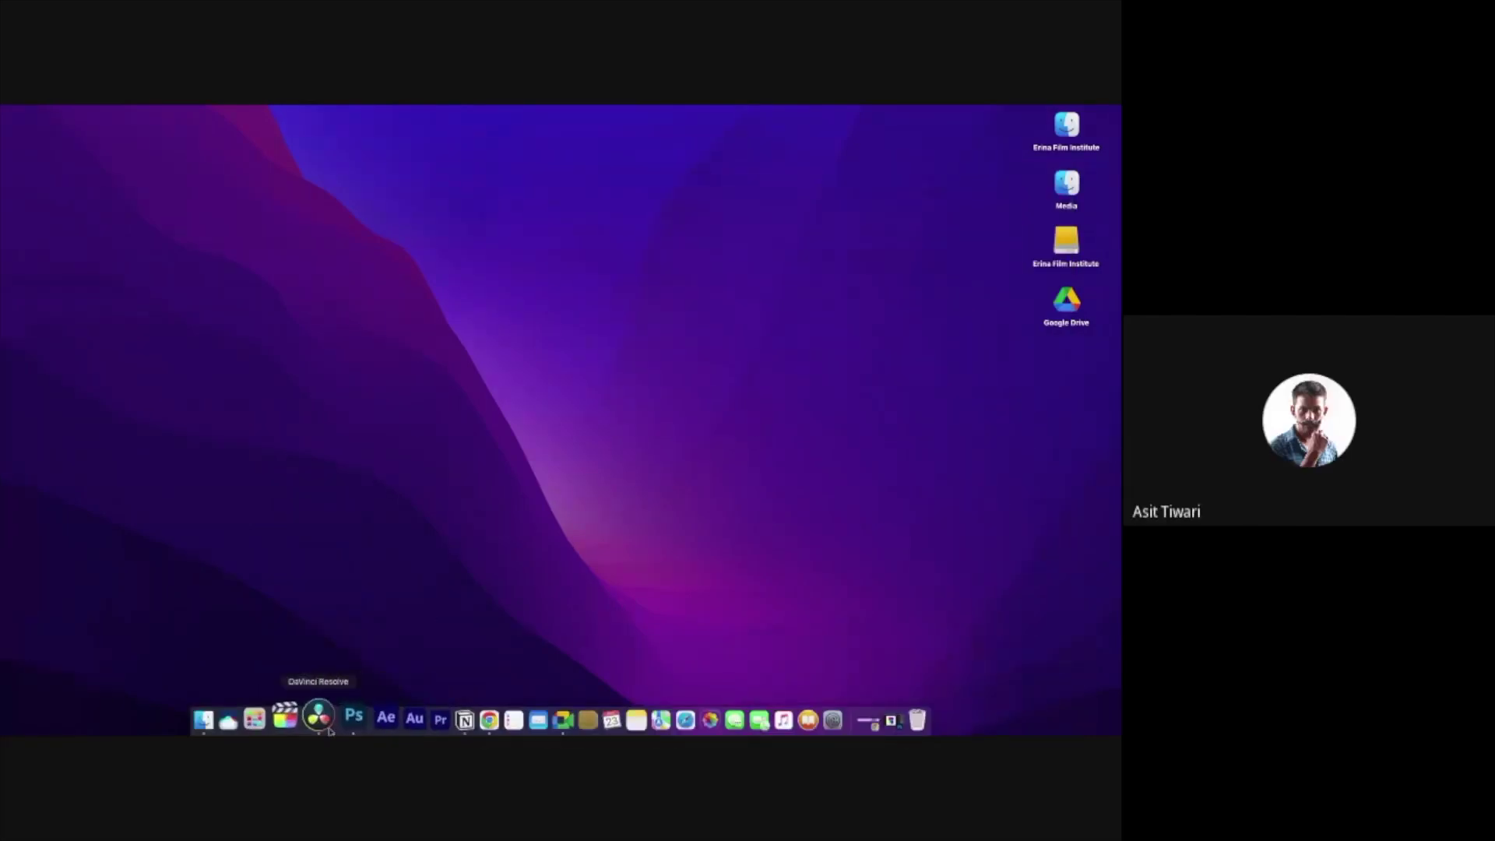
pyautogui.click(316, 715)
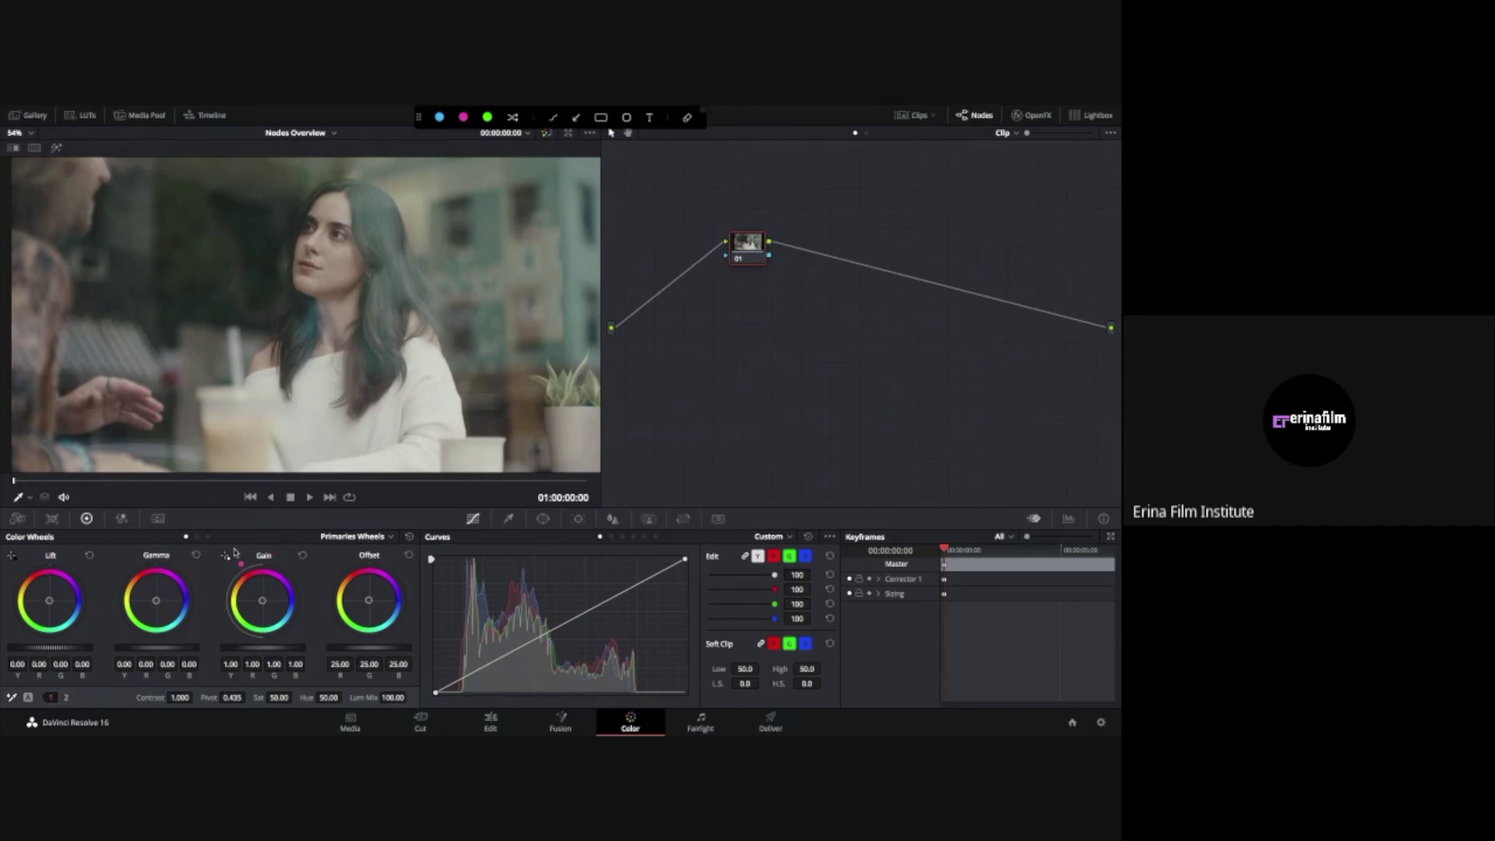
# Label the Gain wheel R, G and B with the annotation pen and draw a stroke at the wheel's centre
pyautogui.moveTo(236, 563)
pyautogui.mouseDown()
pyautogui.moveTo(247, 548)
pyautogui.moveTo(252, 565)
pyautogui.moveTo(196, 611)
pyautogui.moveTo(212, 615)
pyautogui.mouseUp()
pyautogui.moveTo(303, 598); pyautogui.dragTo(316, 634)
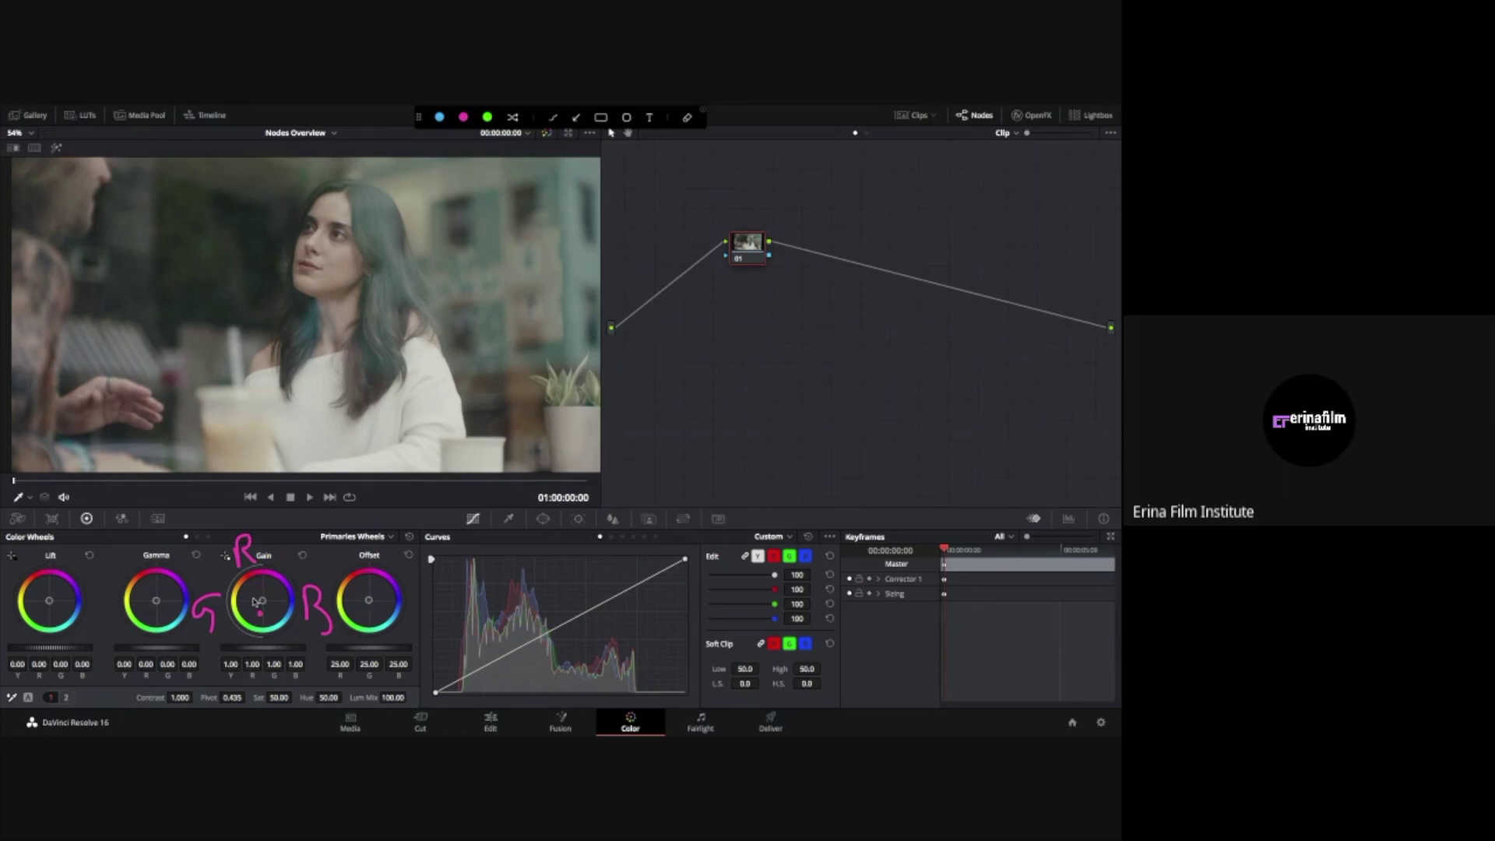
pyautogui.moveTo(264, 604); pyautogui.dragTo(263, 588)
# Redraw the R, G and B labels around the Gain wheel, circle the R and G, and clear the annotations
pyautogui.moveTo(237, 578)
pyautogui.mouseDown()
pyautogui.moveTo(236, 547)
pyautogui.moveTo(217, 610)
pyautogui.moveTo(225, 664)
pyautogui.mouseUp()
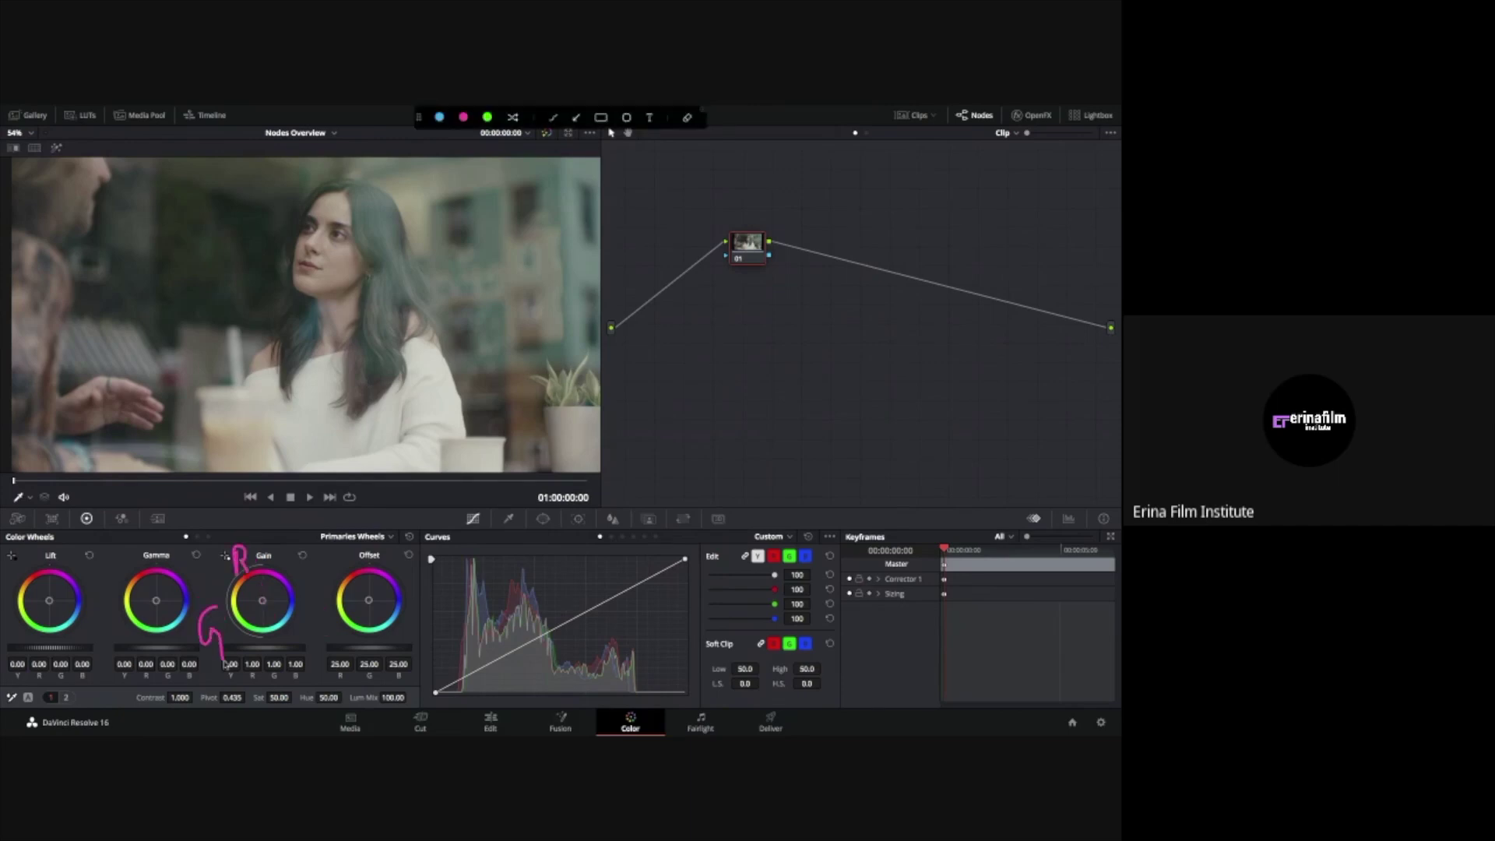
pyautogui.moveTo(304, 593); pyautogui.dragTo(305, 617)
pyautogui.moveTo(310, 597); pyautogui.dragTo(316, 631)
pyautogui.moveTo(252, 593); pyautogui.dragTo(264, 601)
pyautogui.moveTo(234, 527); pyautogui.dragTo(216, 537)
pyautogui.moveTo(223, 599)
pyautogui.mouseDown()
pyautogui.moveTo(176, 635)
pyautogui.moveTo(234, 608)
pyautogui.mouseUp()
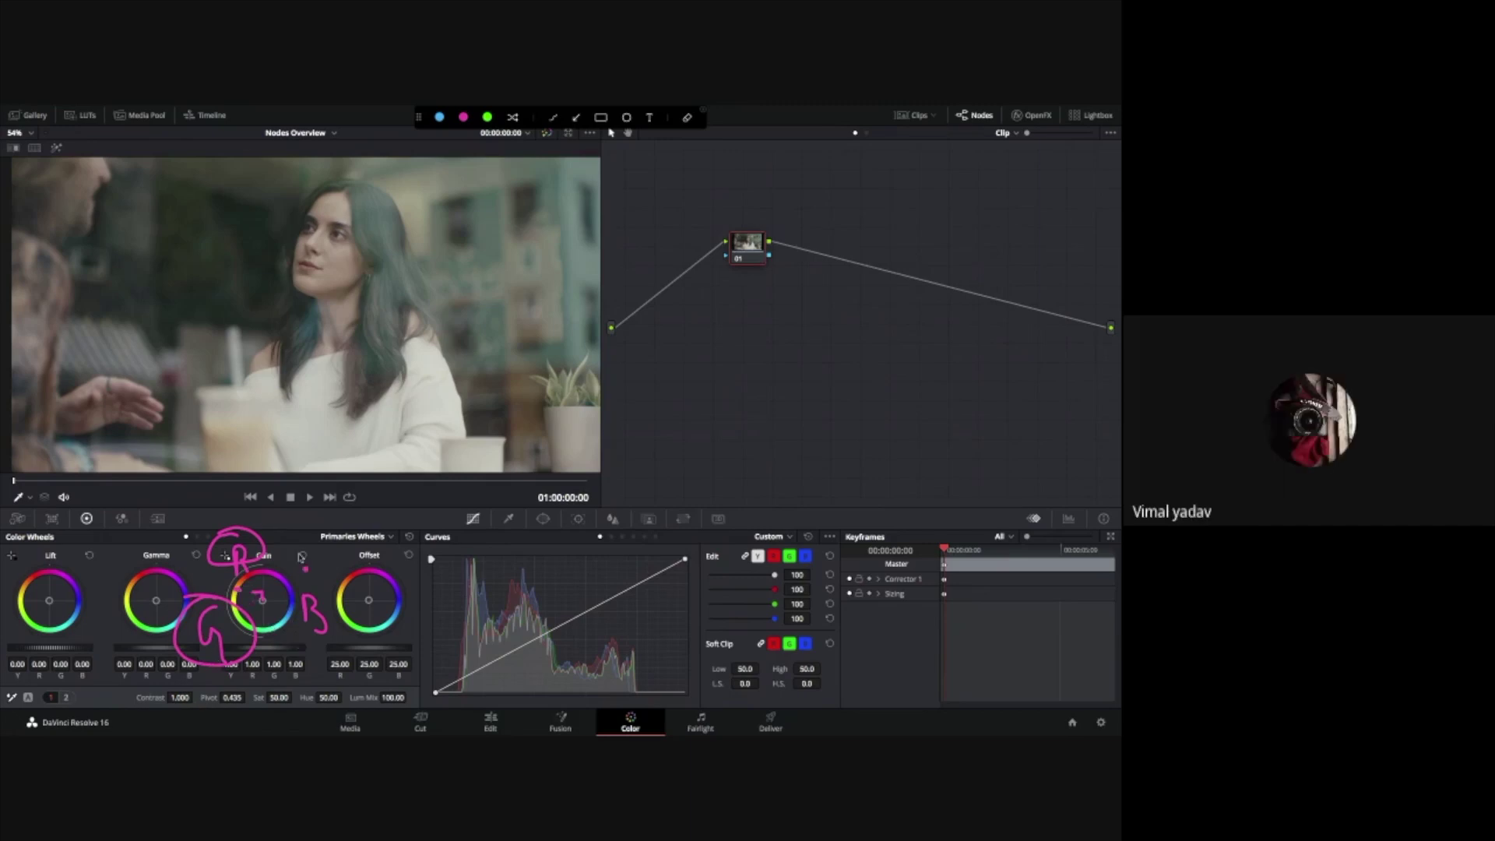
pyautogui.hotkey('ctrl', 'a')
pyautogui.hotkey('ctrl', 'a')
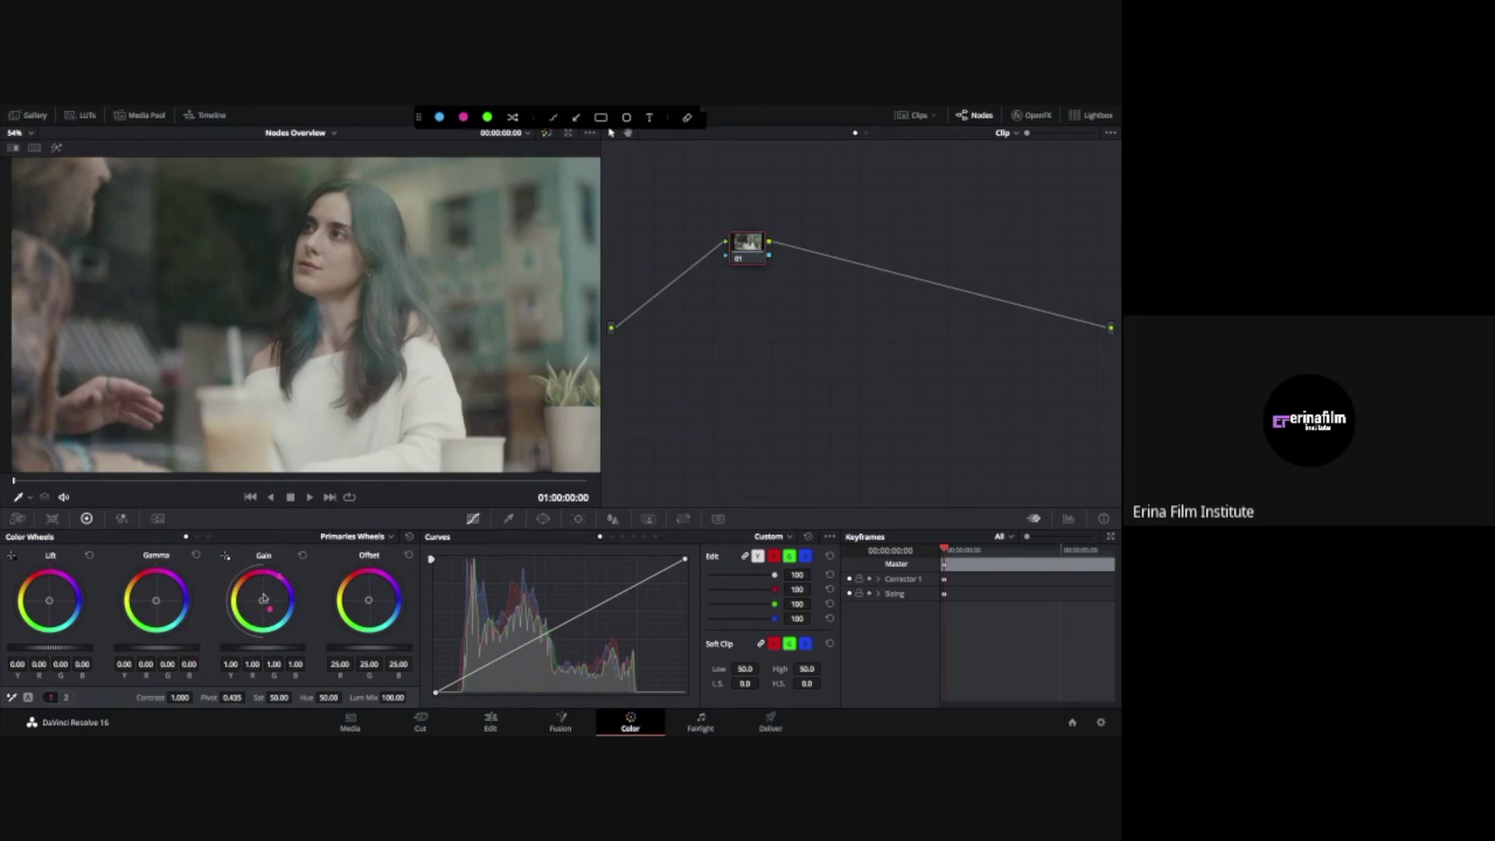
# Mark the Gain wheel's centre, write R, G and B around it again with a line beneath, and clear the annotations
pyautogui.moveTo(262, 600)
pyautogui.mouseDown()
pyautogui.moveTo(277, 592)
pyautogui.moveTo(267, 545)
pyautogui.mouseUp()
pyautogui.moveTo(312, 623)
pyautogui.mouseDown()
pyautogui.moveTo(312, 599)
pyautogui.moveTo(329, 623)
pyautogui.moveTo(292, 575)
pyautogui.moveTo(313, 619)
pyautogui.moveTo(324, 607)
pyautogui.mouseUp()
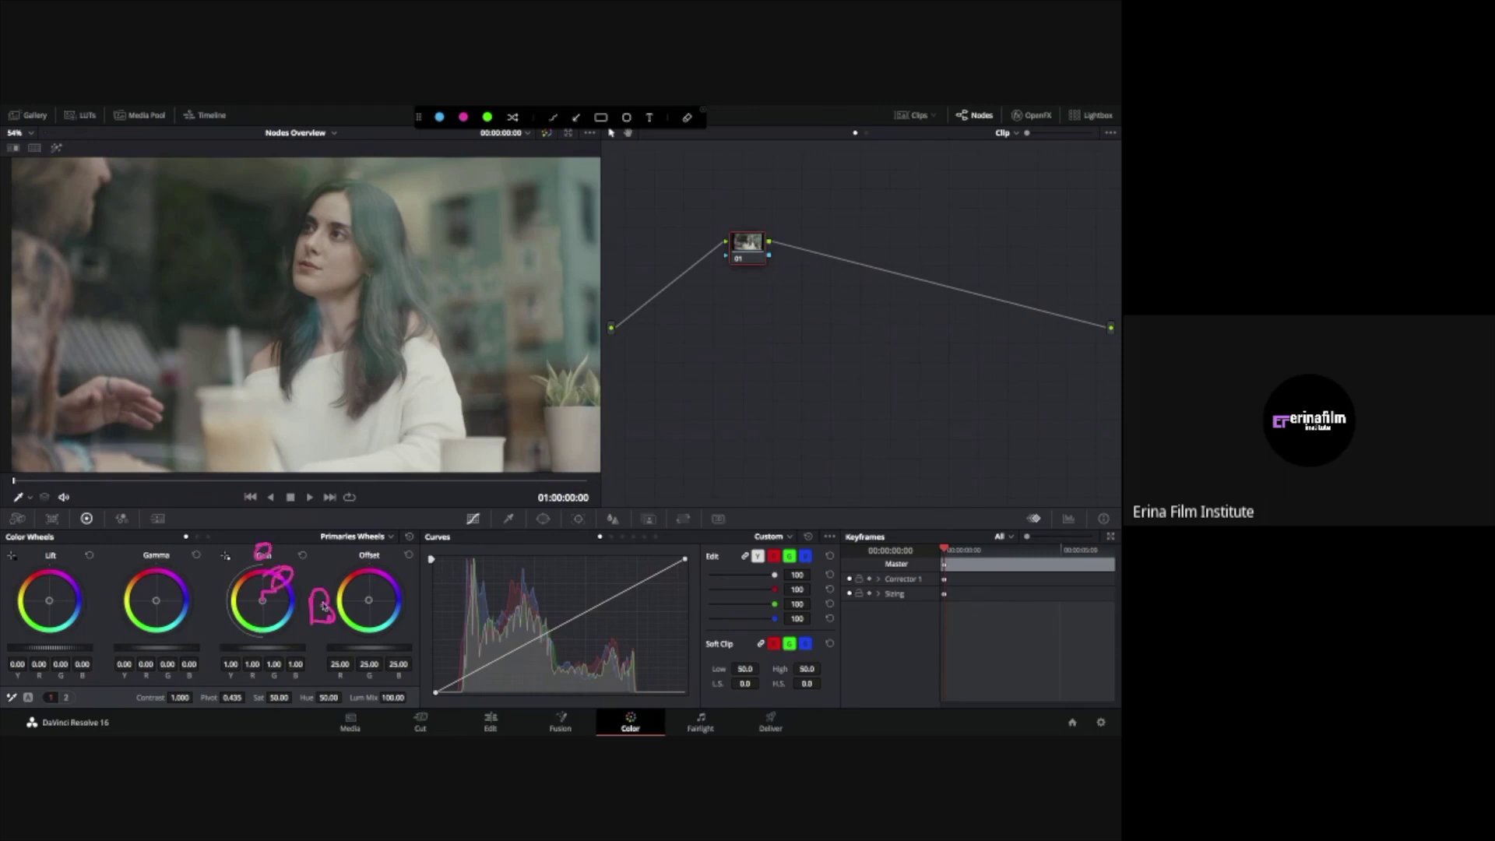
pyautogui.moveTo(250, 562)
pyautogui.mouseDown()
pyautogui.moveTo(251, 528)
pyautogui.moveTo(269, 561)
pyautogui.mouseUp()
pyautogui.moveTo(210, 609)
pyautogui.mouseDown()
pyautogui.moveTo(201, 631)
pyautogui.moveTo(216, 656)
pyautogui.mouseUp()
pyautogui.moveTo(299, 613); pyautogui.dragTo(303, 642)
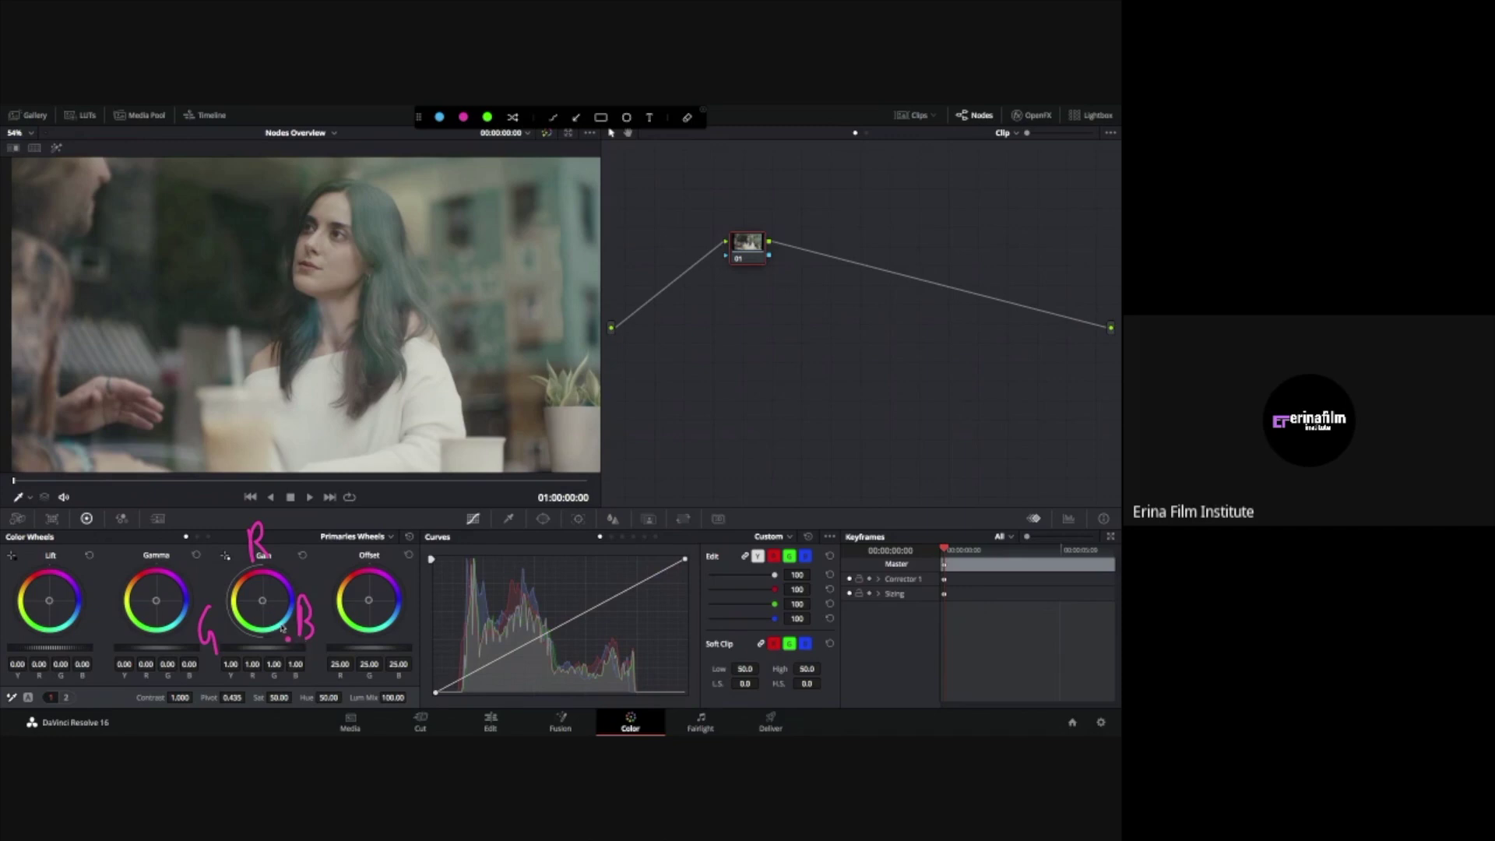
pyautogui.moveTo(262, 598)
pyautogui.mouseDown()
pyautogui.moveTo(263, 615)
pyautogui.moveTo(328, 629)
pyautogui.mouseUp()
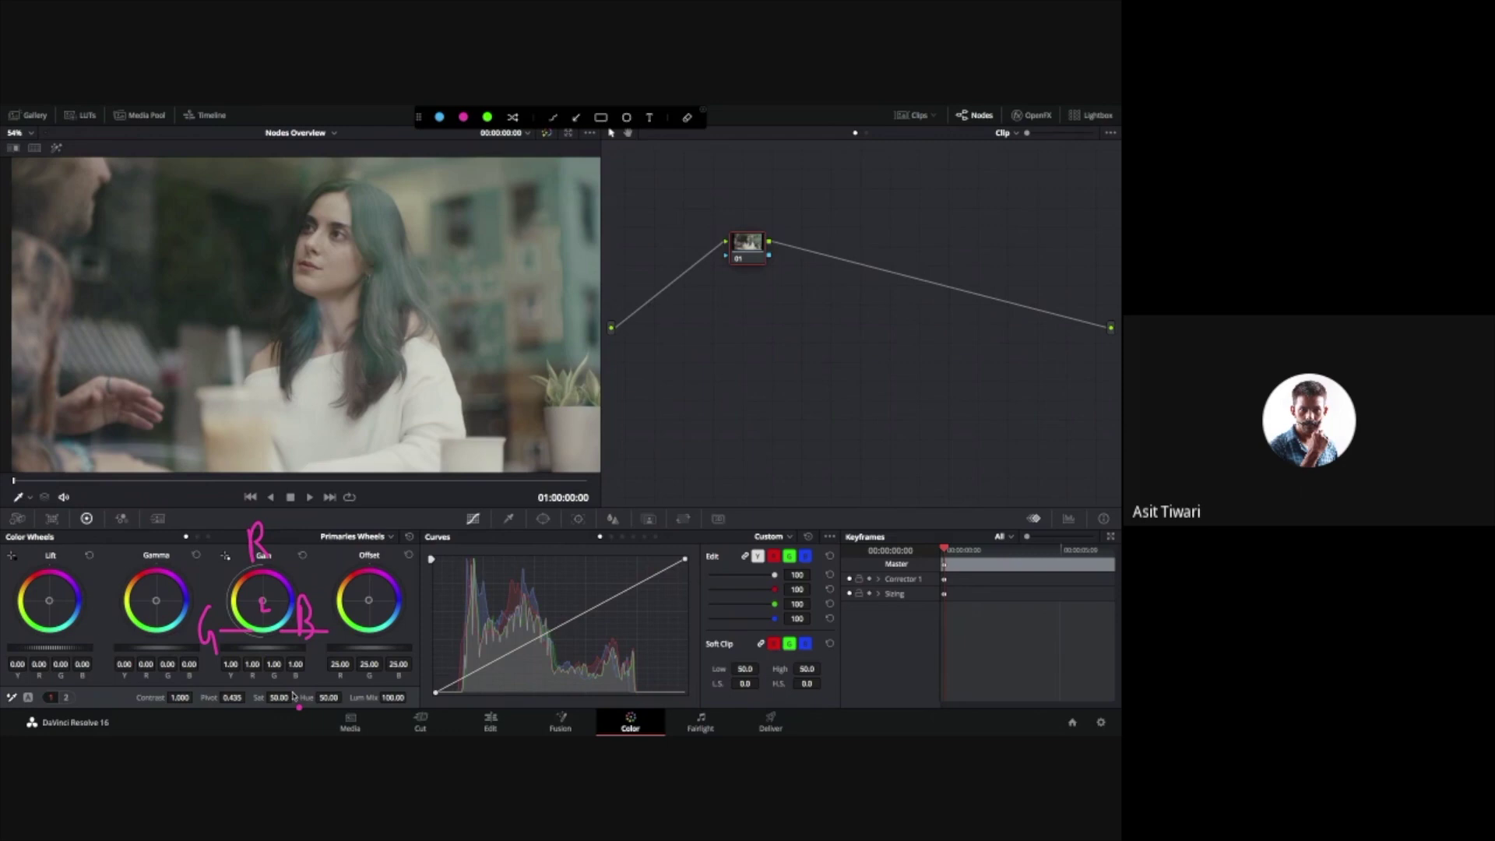
pyautogui.press('Escape')
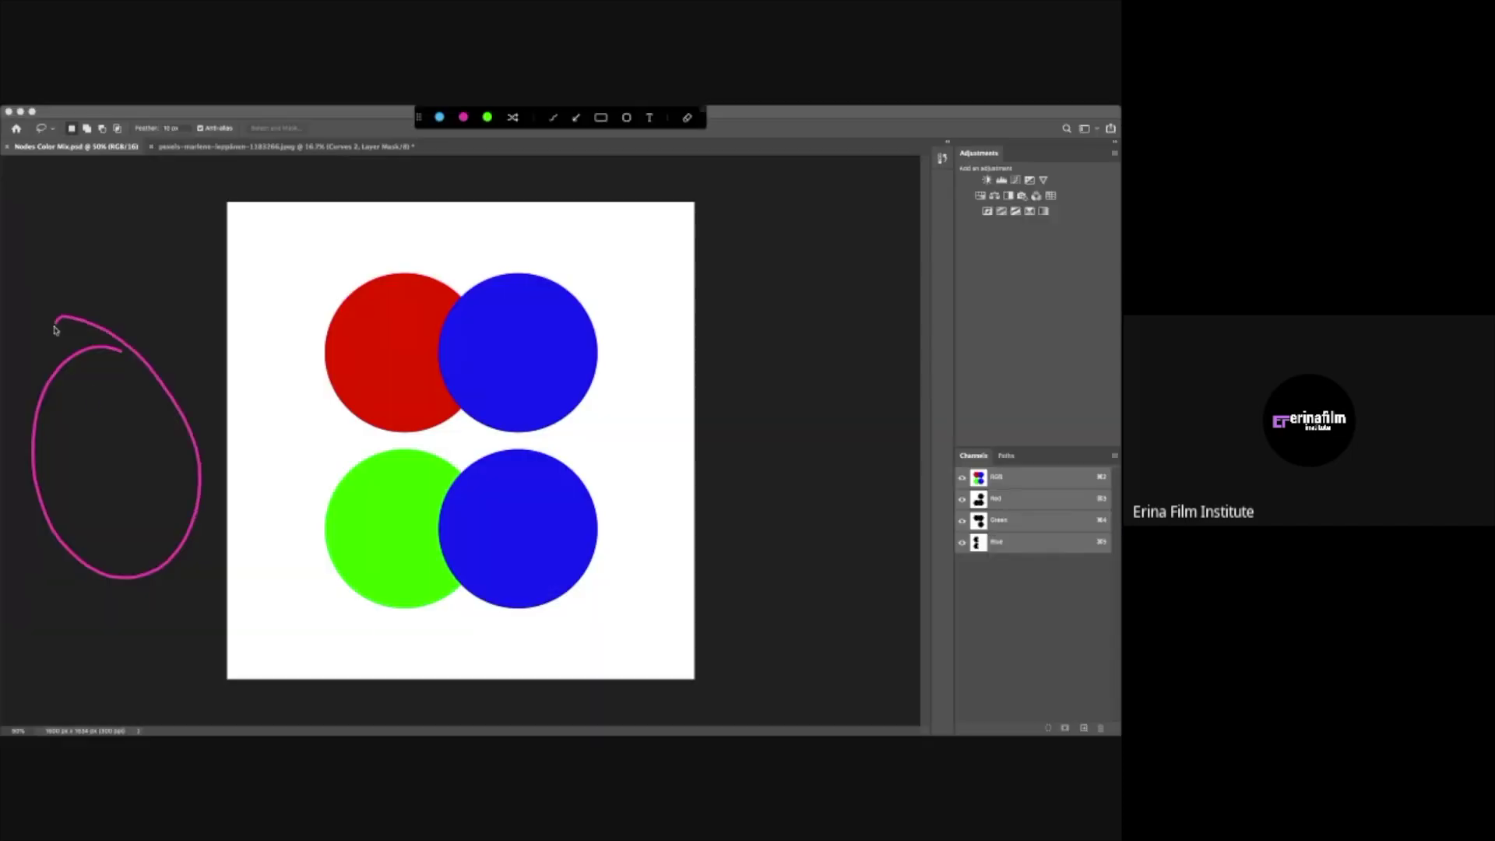
# Label the sketched circle beside the Photoshop canvas R and B, add a direction mark inside it, and clear the annotations
pyautogui.moveTo(74, 312)
pyautogui.mouseDown()
pyautogui.moveTo(72, 276)
pyautogui.moveTo(98, 350)
pyautogui.mouseUp()
pyautogui.moveTo(96, 469)
pyautogui.mouseDown()
pyautogui.moveTo(93, 423)
pyautogui.moveTo(127, 406)
pyautogui.moveTo(131, 430)
pyautogui.mouseUp()
pyautogui.click(187, 395)
pyautogui.moveTo(197, 362); pyautogui.dragTo(228, 425)
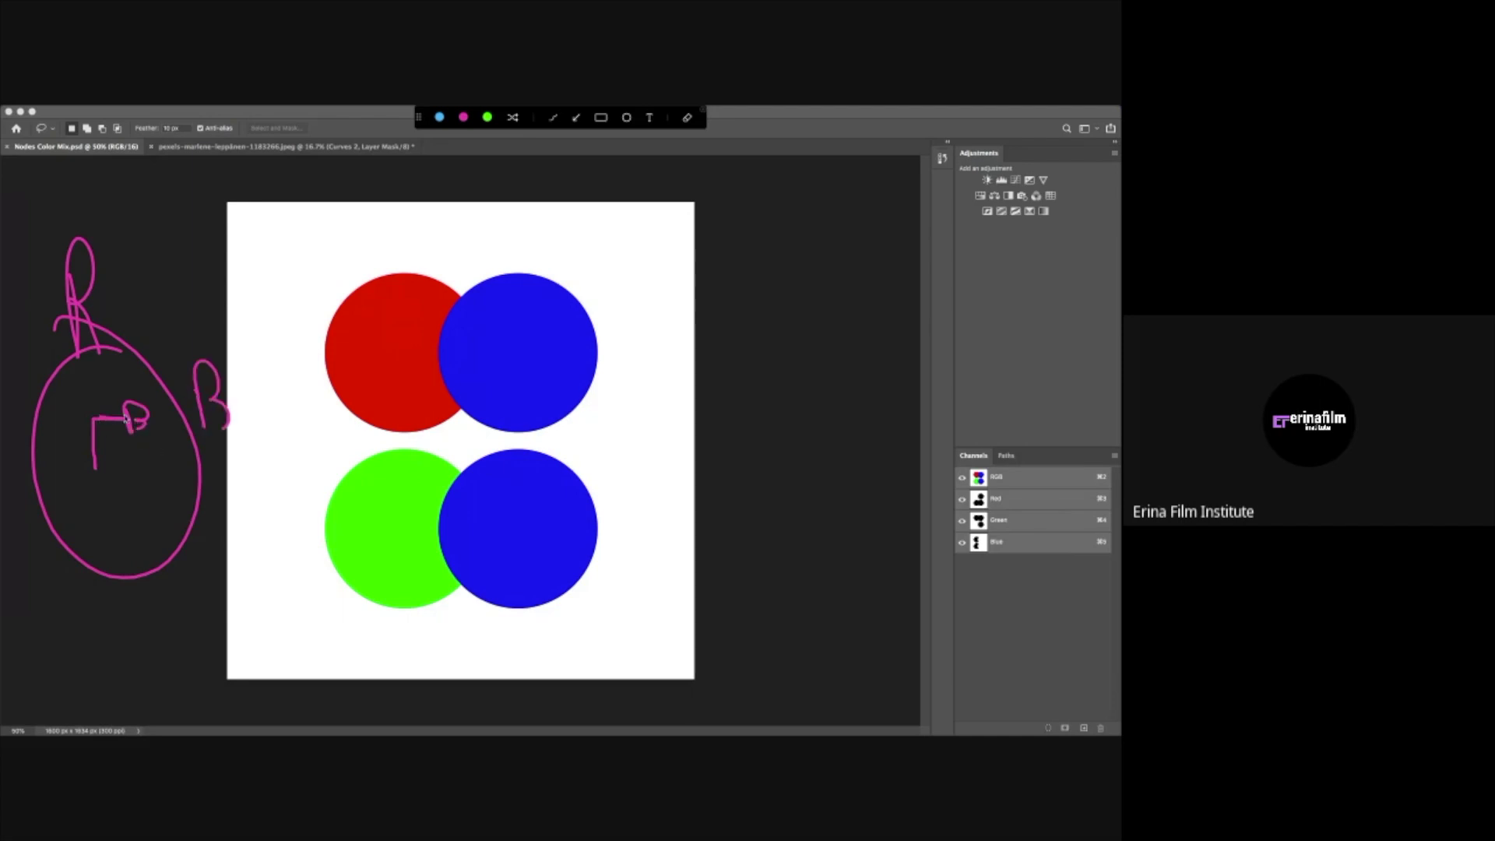
pyautogui.moveTo(126, 353); pyautogui.dragTo(174, 344)
pyautogui.press('Escape')
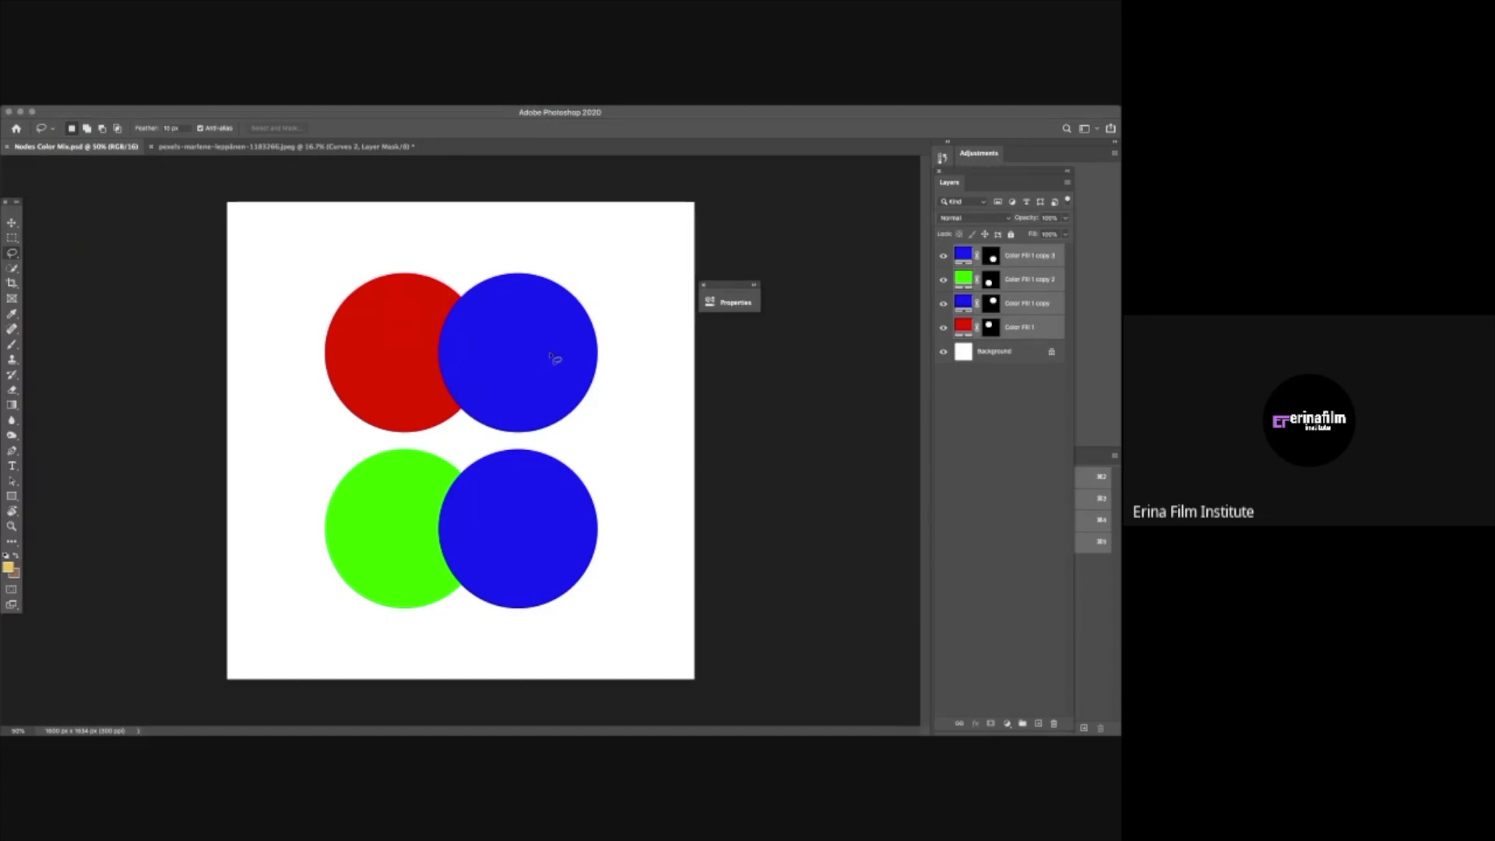
# Set the blend mode of the upper blue circle's layer to Linear Dodge (Add)
pyautogui.press('v')
pyautogui.click(761, 468)
pyautogui.click(501, 362)
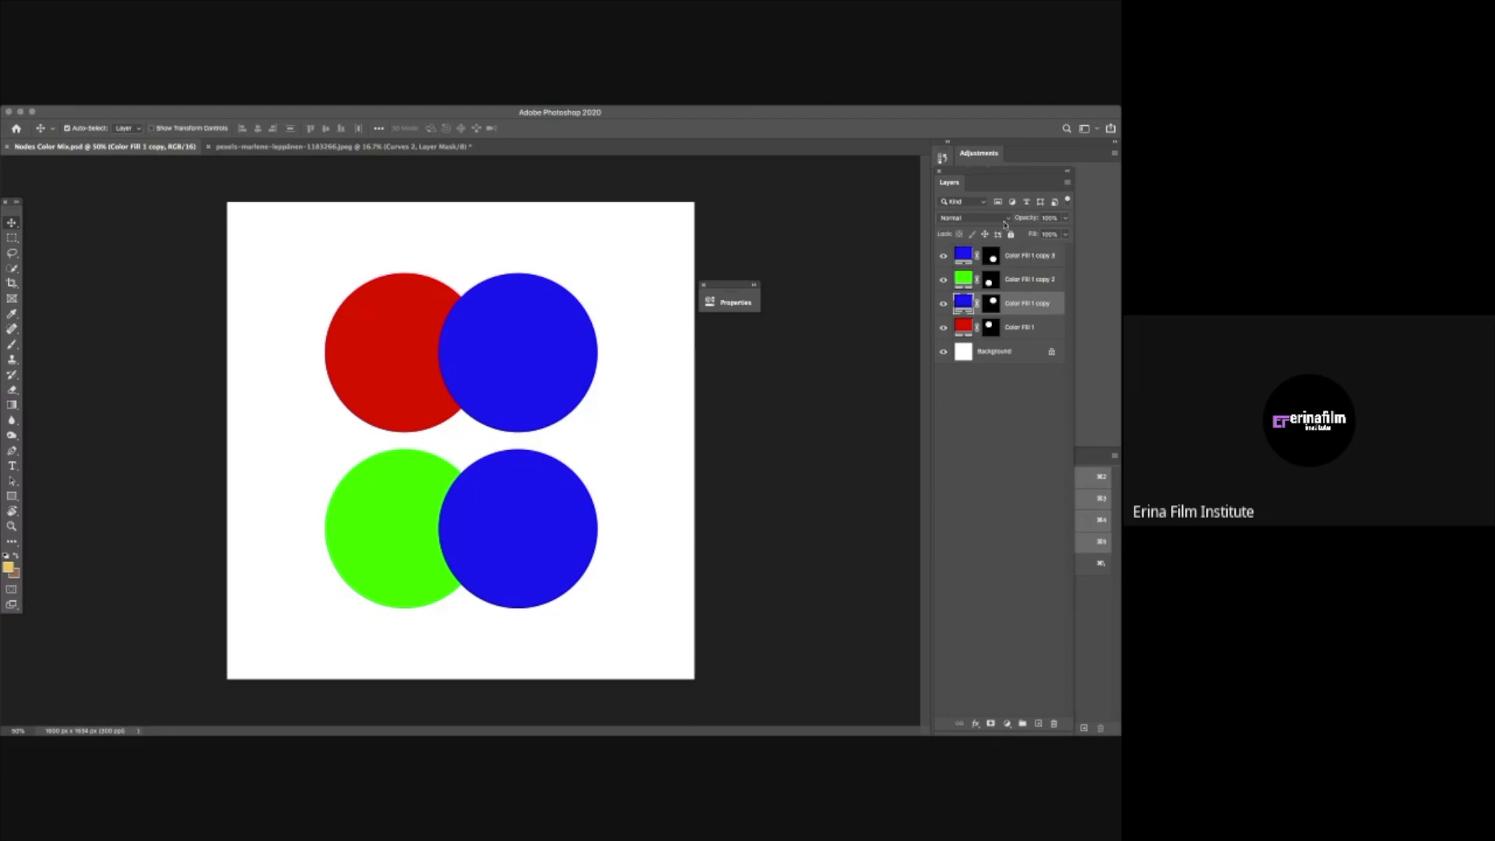
pyautogui.click(983, 218)
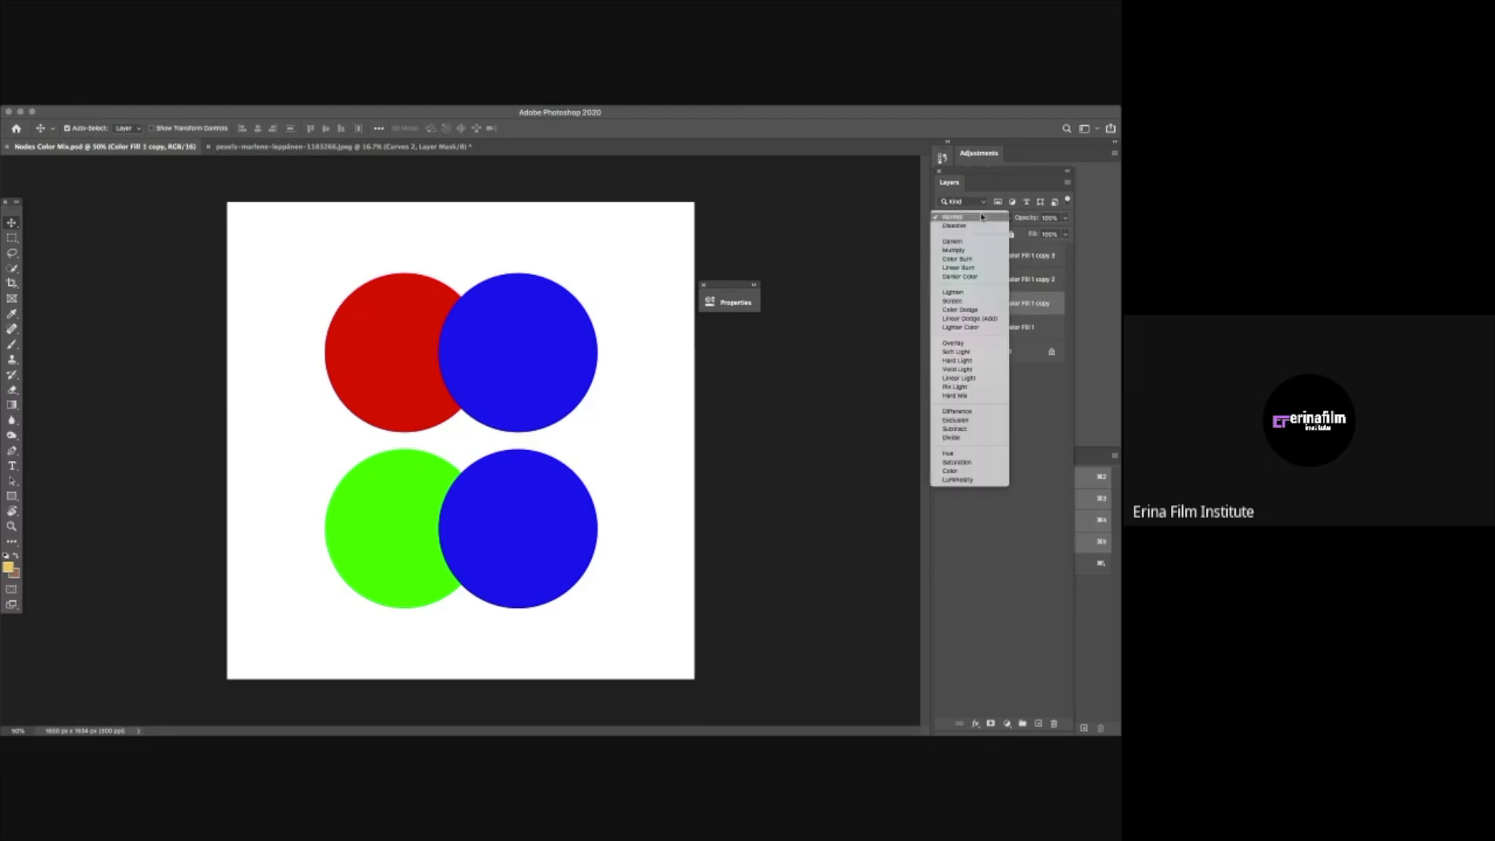
pyautogui.click(966, 319)
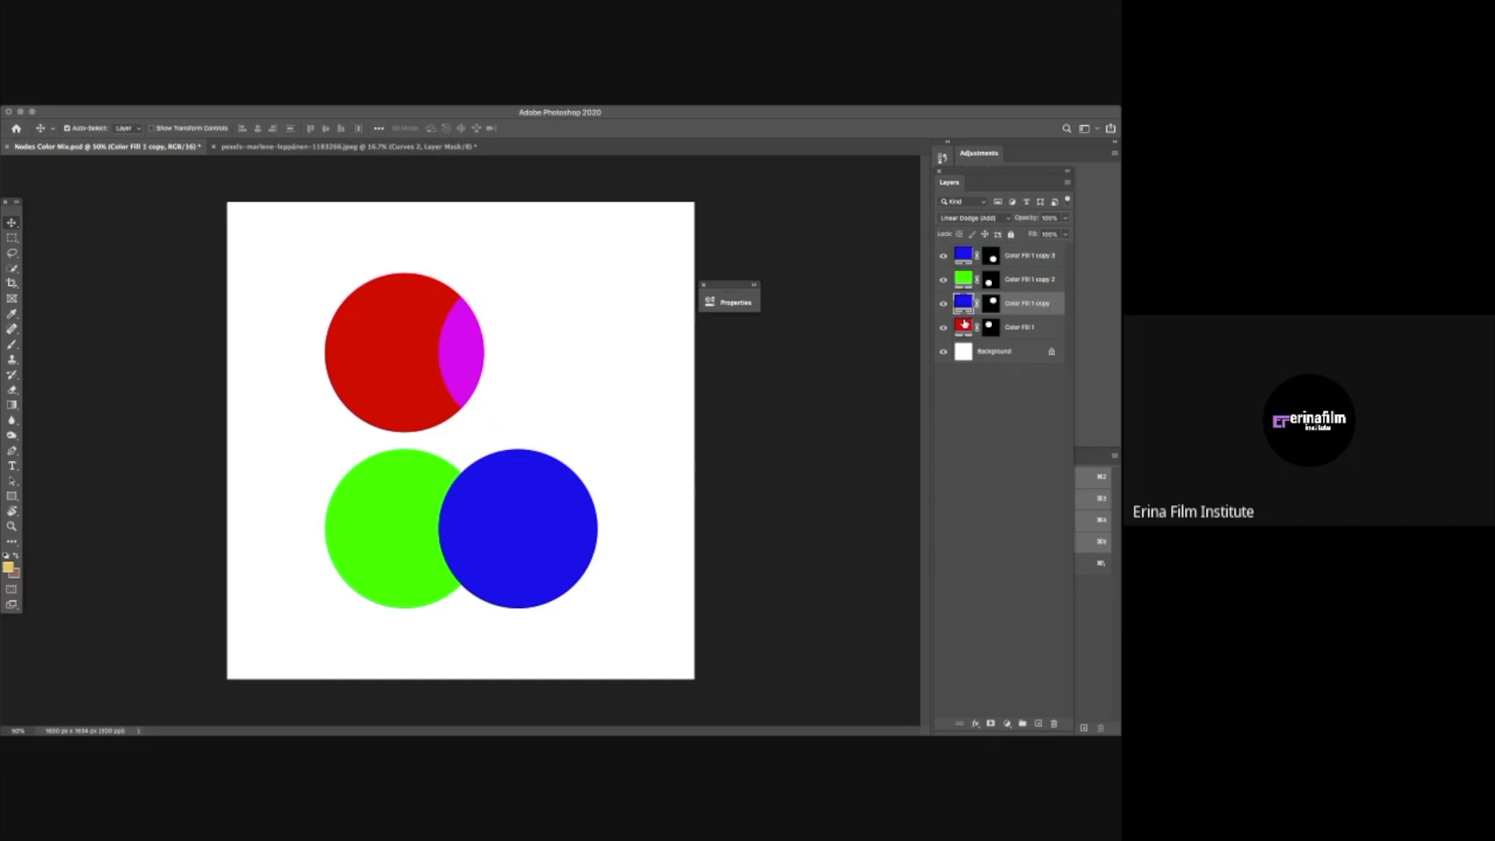
# Switch to DaVinci Resolve and place a Grey Scale generator on Video 1 of the Edit timeline, starting at about 01:00:27:23
pyautogui.hotkey('ctrl', 'Left')
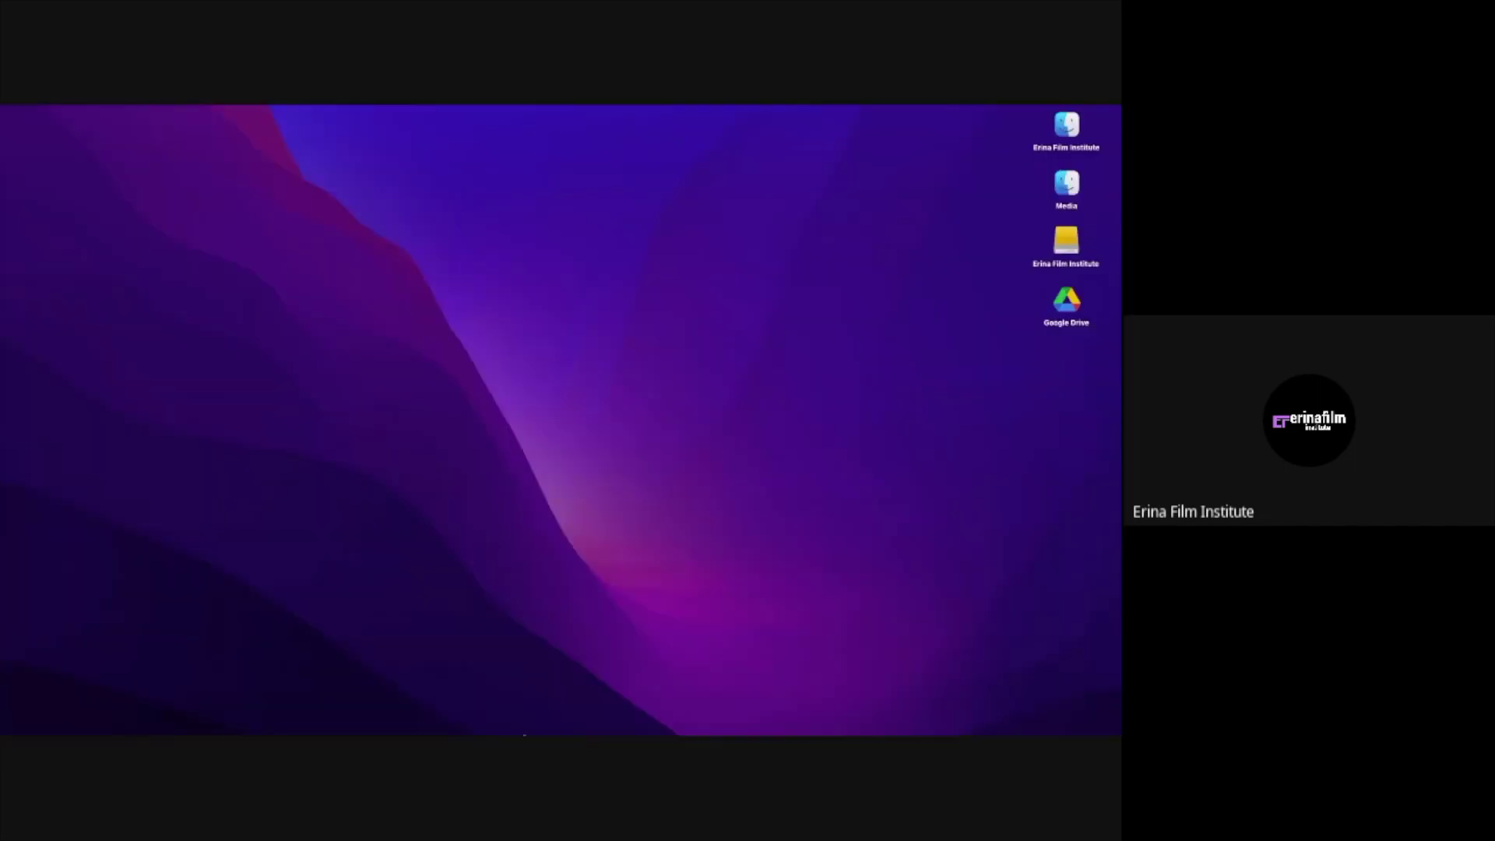
pyautogui.moveTo(520, 734)
pyautogui.click(314, 720)
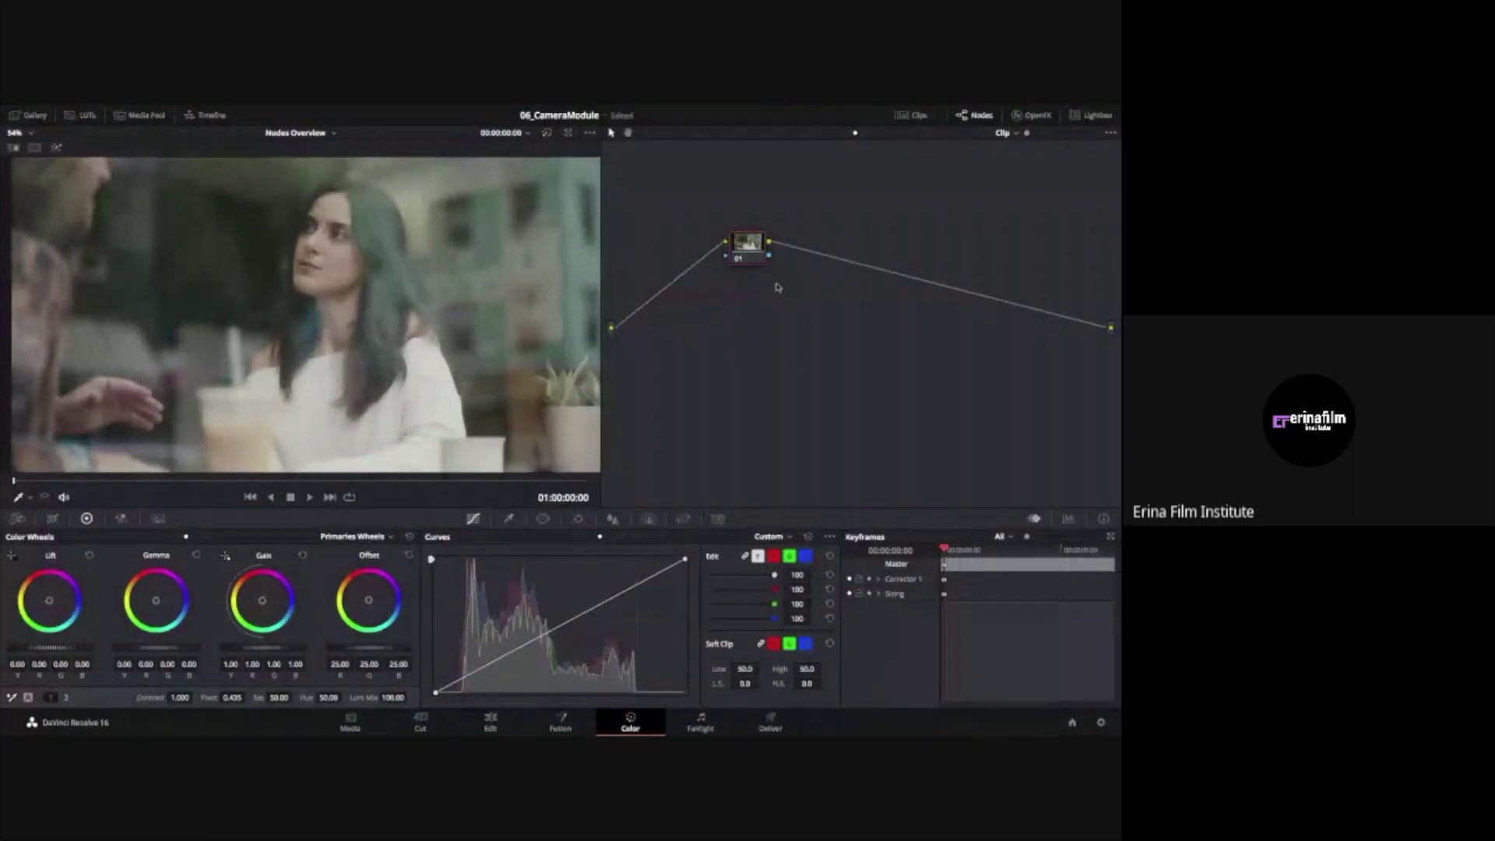
pyautogui.click(350, 720)
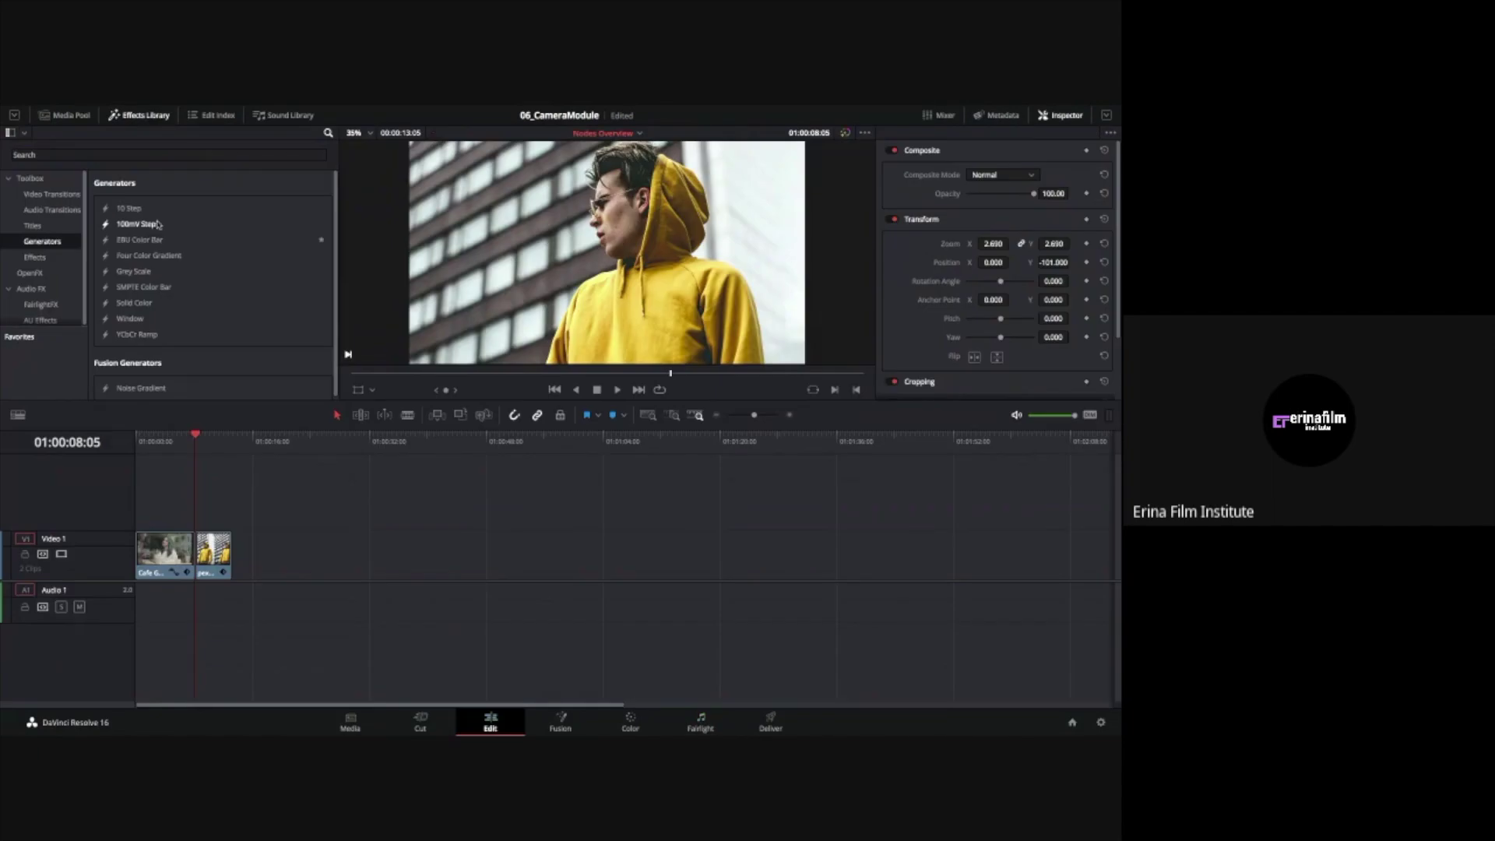
pyautogui.moveTo(134, 271); pyautogui.dragTo(357, 555)
pyautogui.click(352, 447)
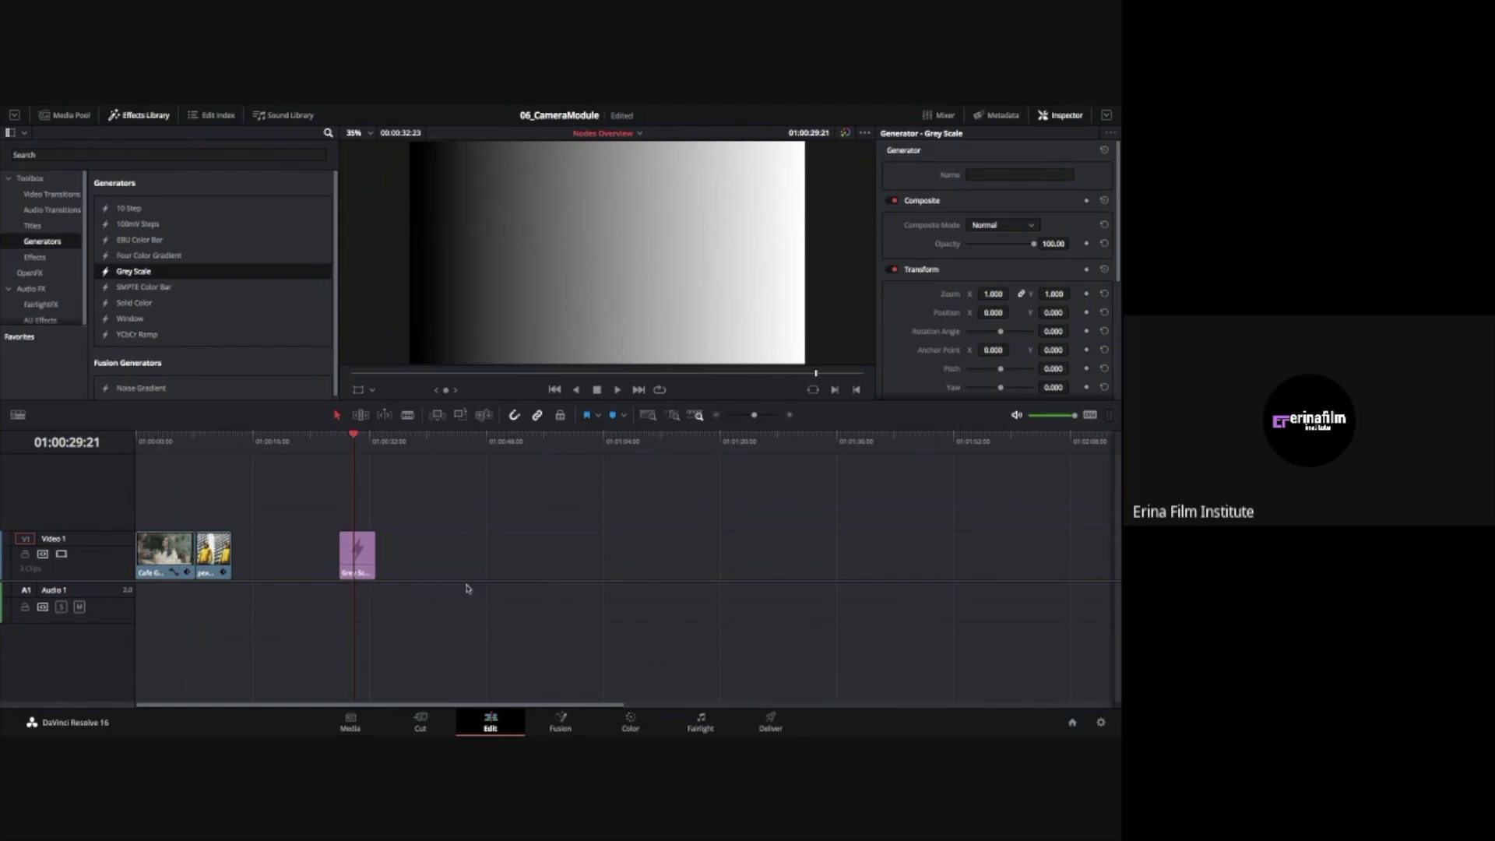
# Convert the Grey Scale generator into a compound clip and open it on the Color page
pyautogui.press('Up')
pyautogui.rightClick(364, 550)
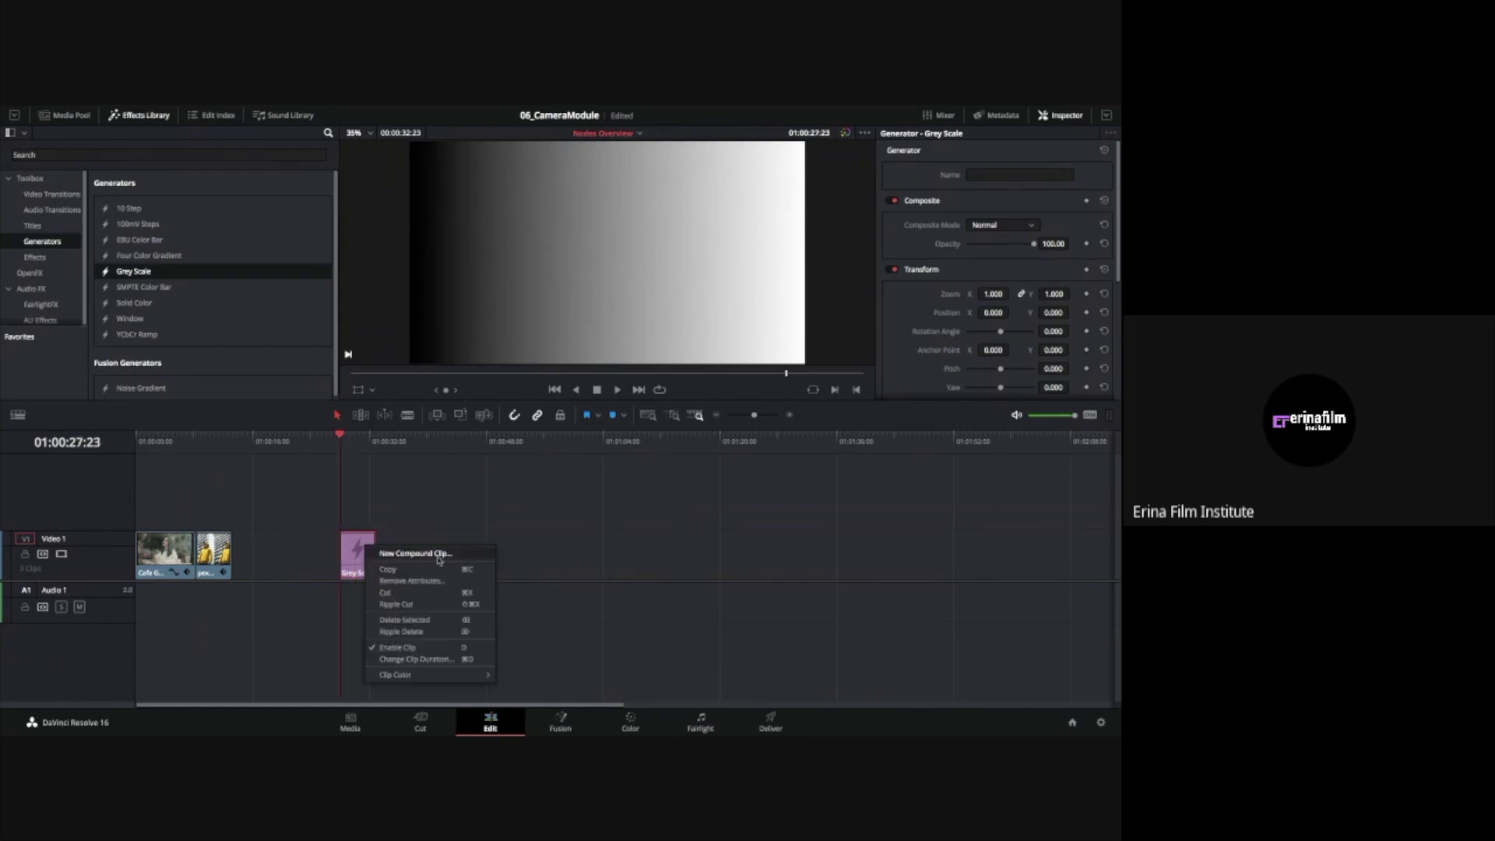
pyautogui.click(502, 545)
pyautogui.click(633, 719)
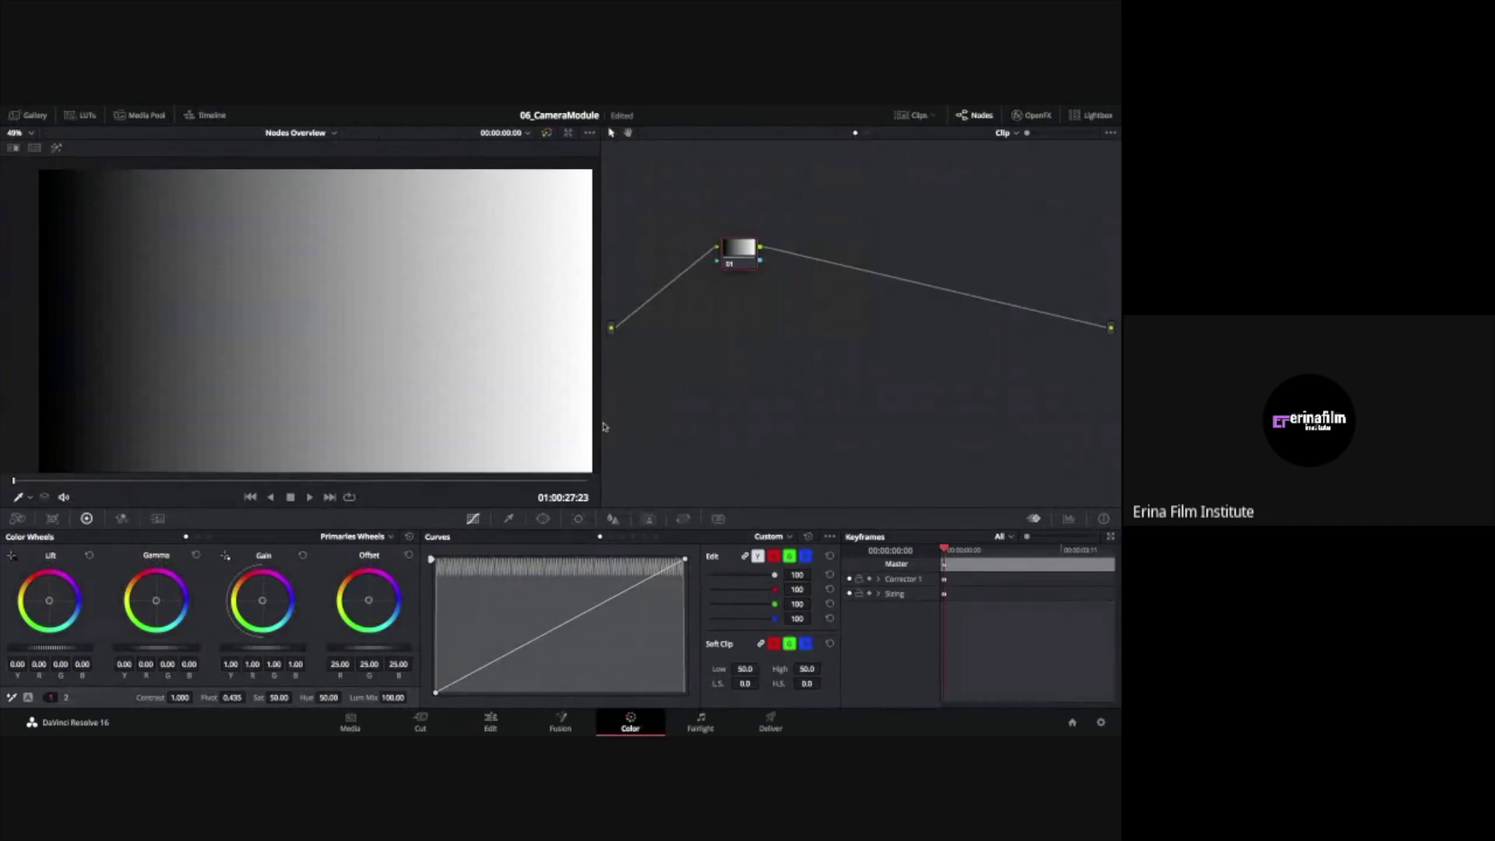
# Add a smaller circular window with softness 0.00 to node 01, and isolate the red channel in the custom curves
pyautogui.click(543, 519)
pyautogui.click(446, 614)
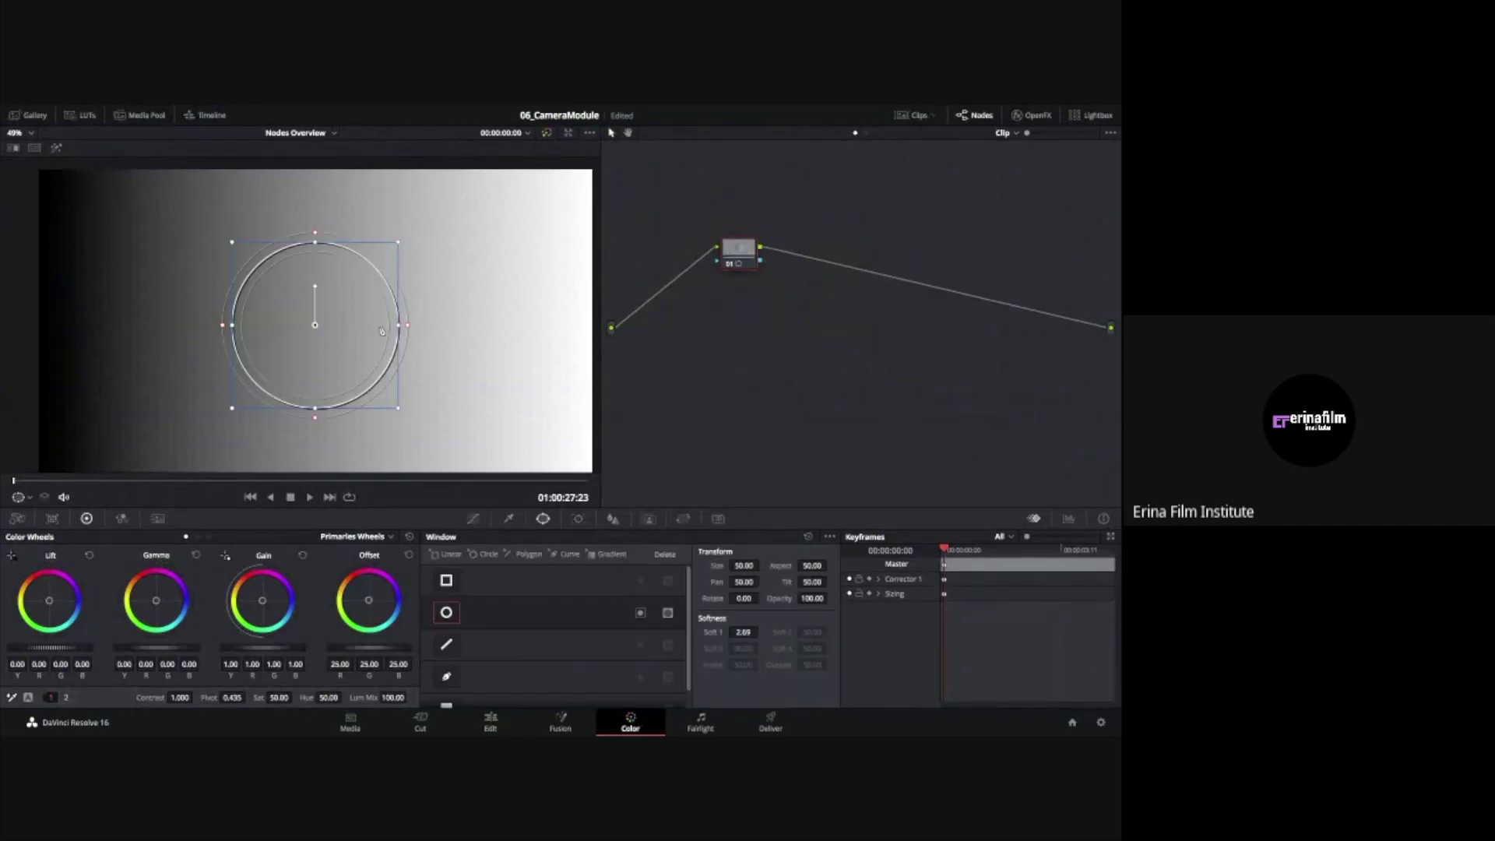
pyautogui.moveTo(407, 312); pyautogui.dragTo(393, 329)
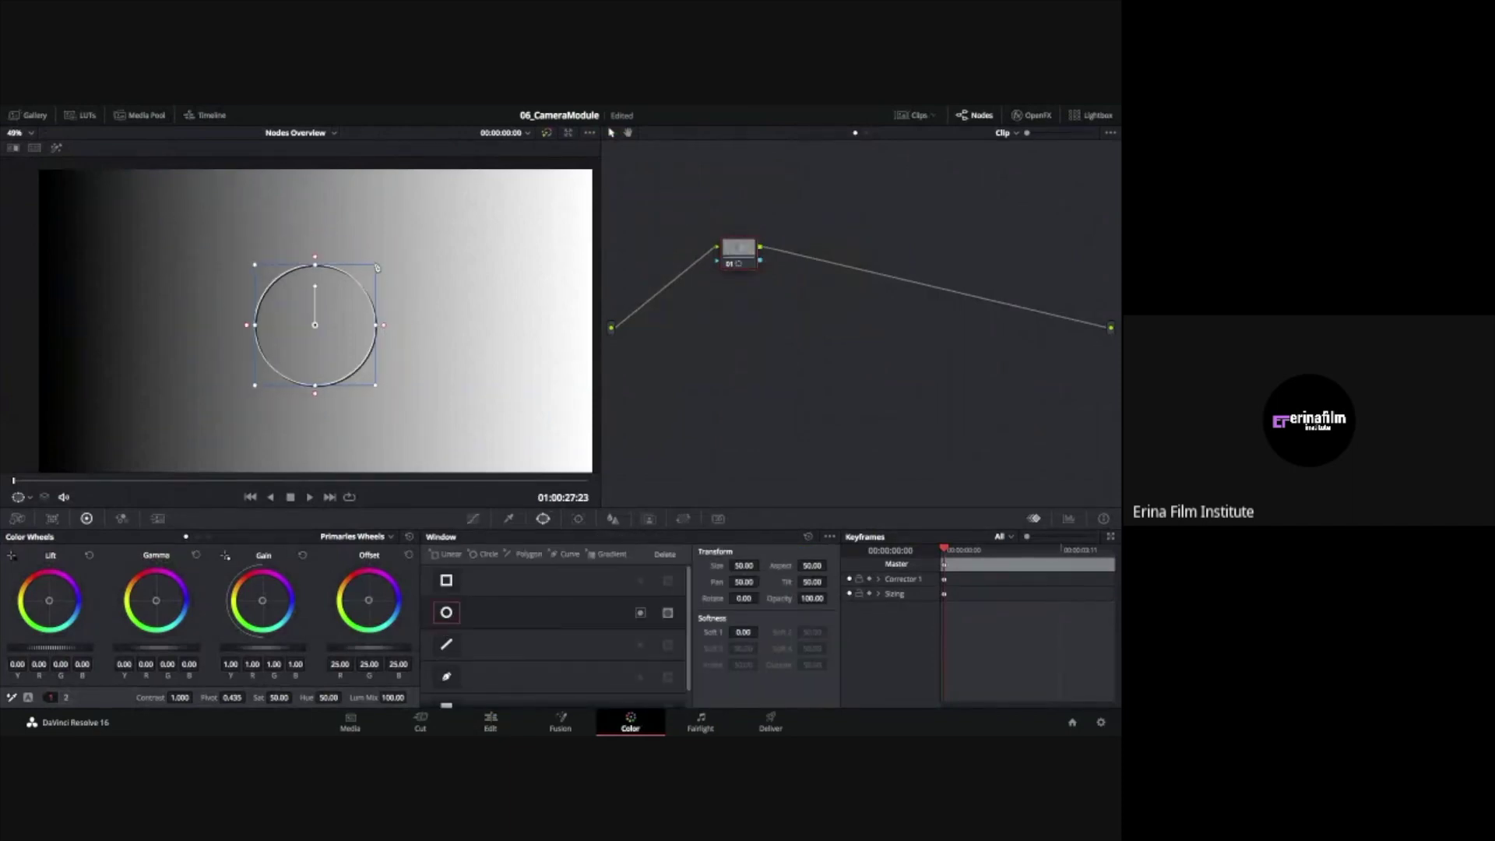
pyautogui.click(472, 519)
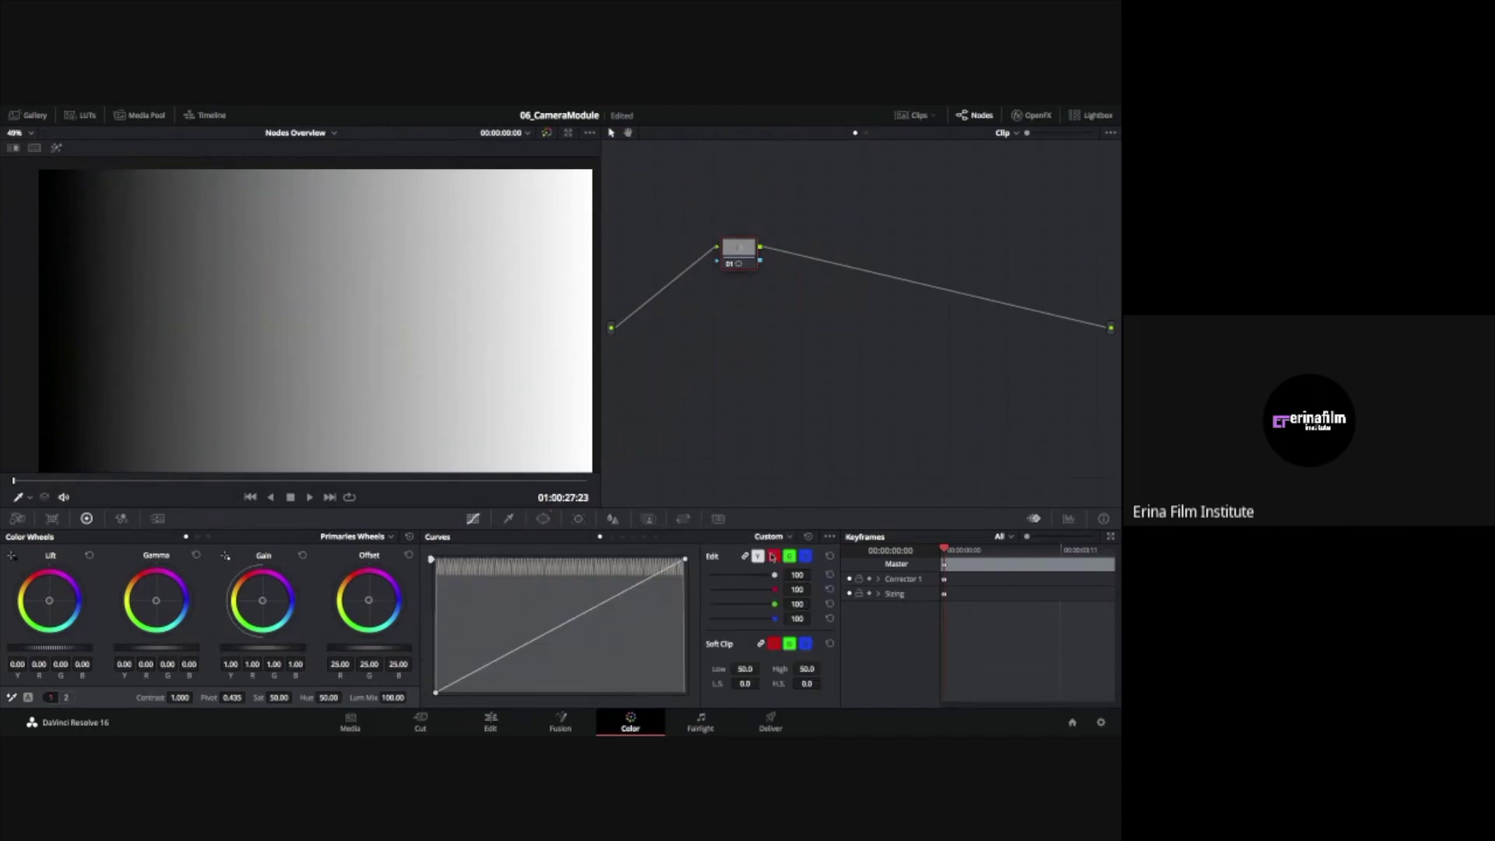
pyautogui.click(774, 556)
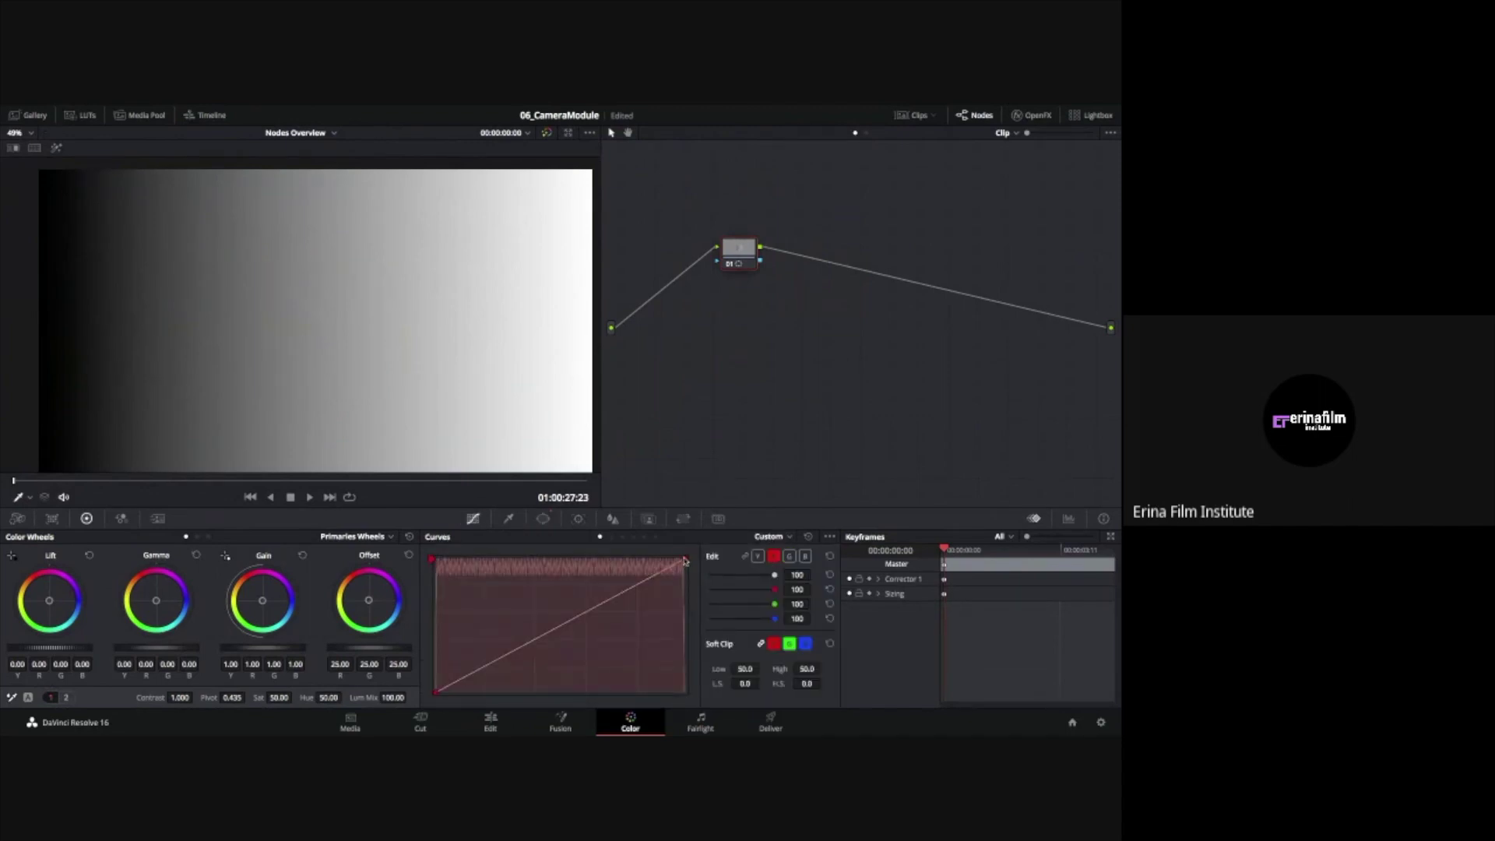
# Switch to Photoshop, undo the Linear Dodge (Add) blend on the upper blue circle, and return to DaVinci Resolve
pyautogui.click(358, 716)
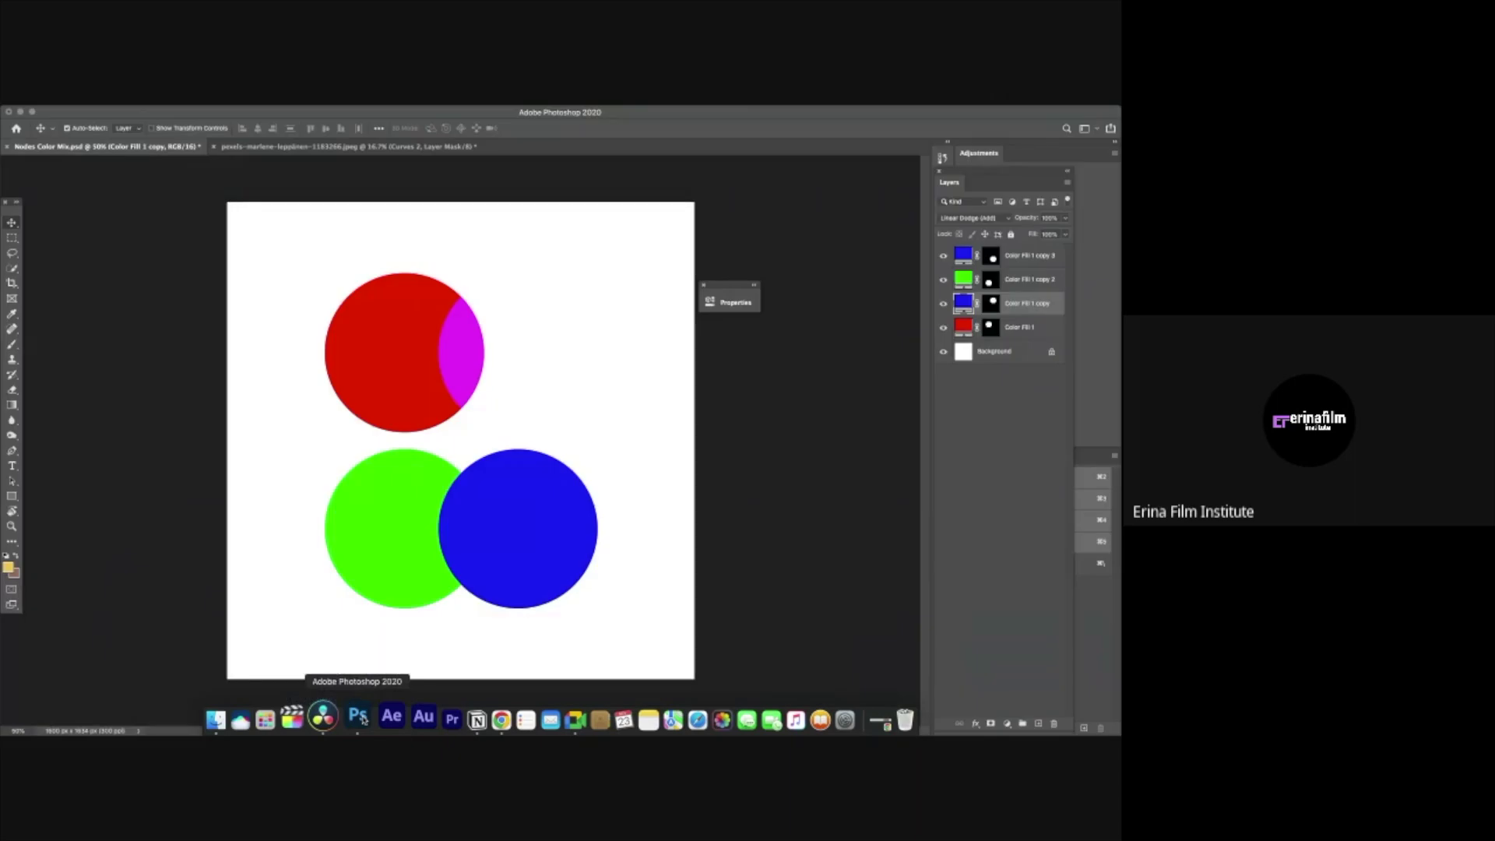
pyautogui.click(401, 352)
pyautogui.press('super+z')
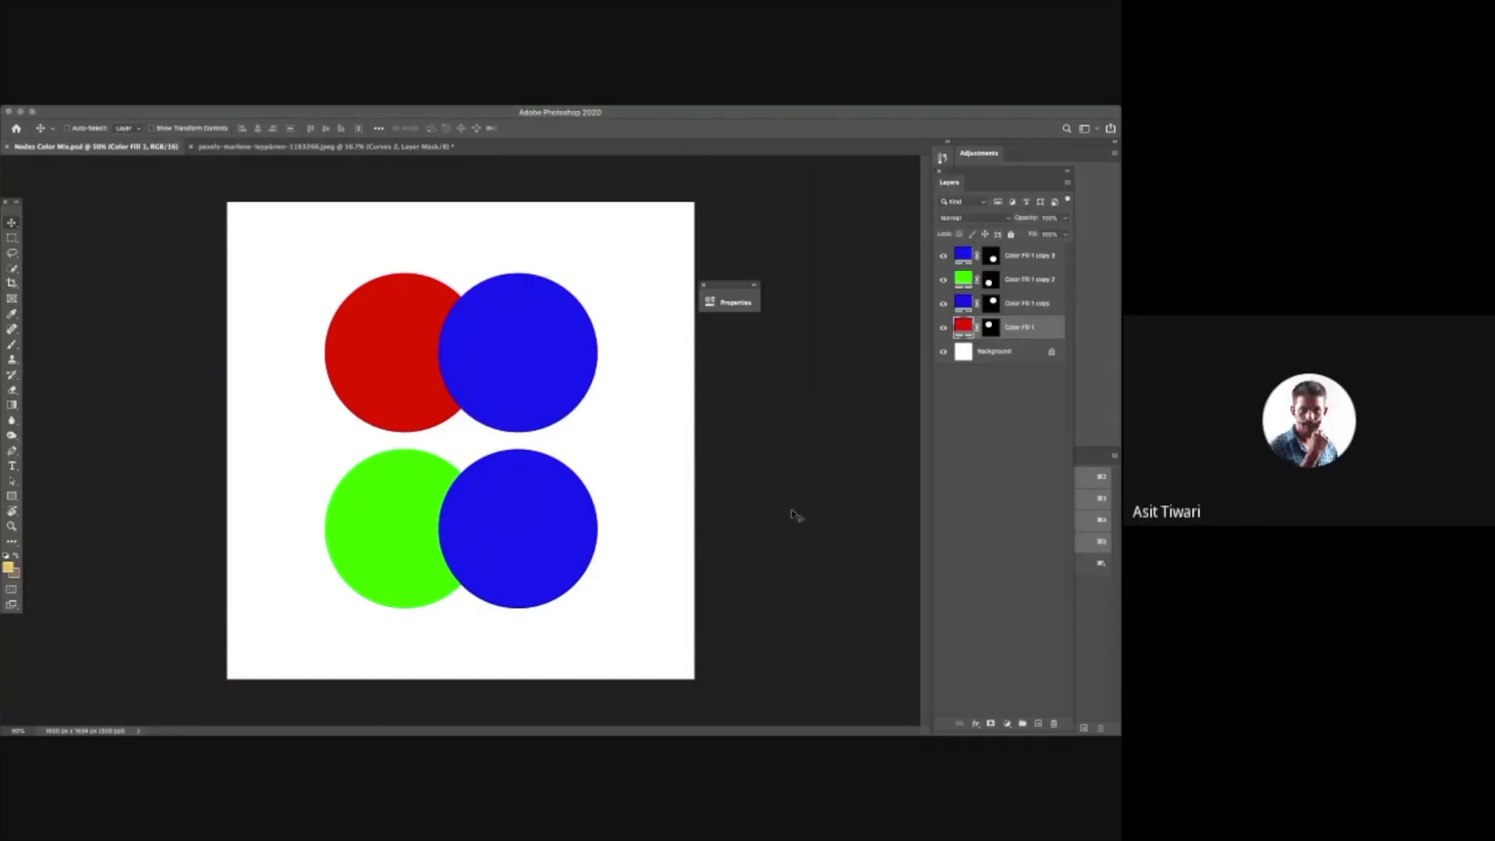
pyautogui.press('super+Tab')
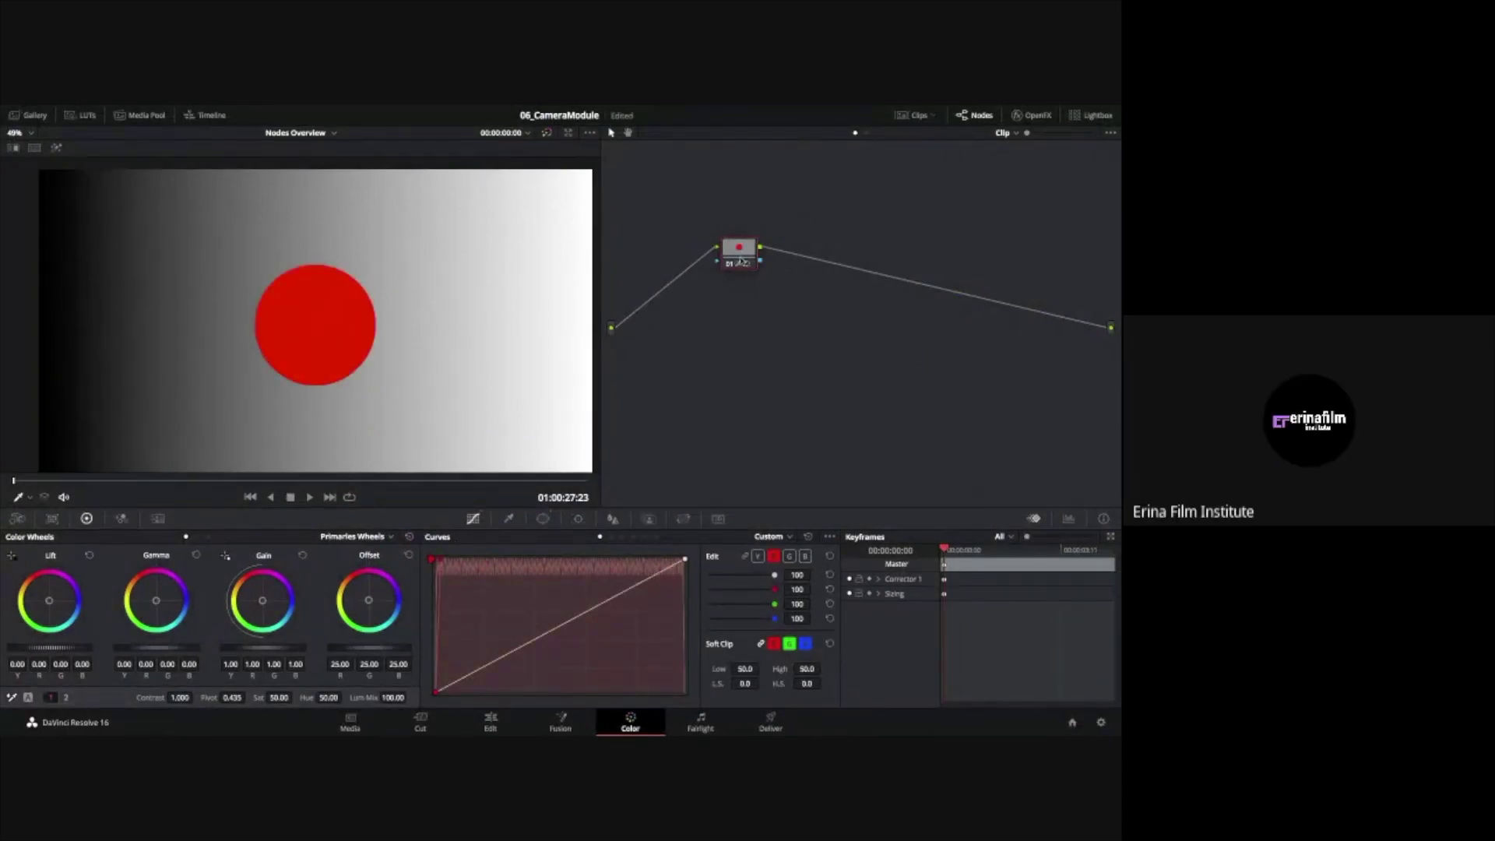
# Add a parallel node beneath node 01, circle it with the annotation pen, and clear the mark
pyautogui.hotkey('alt', 'p')
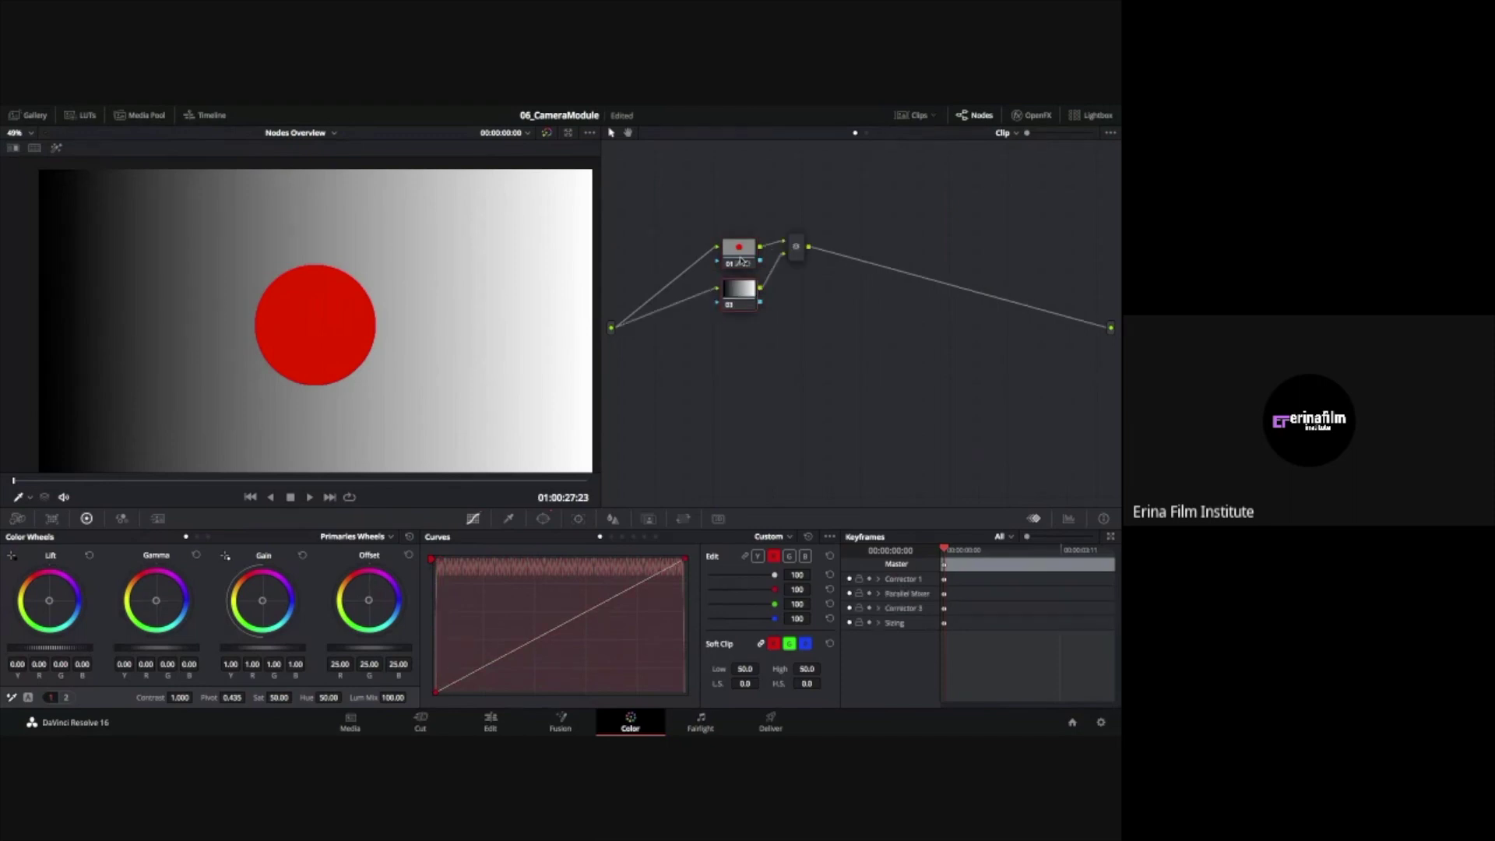
pyautogui.hotkey('ctrl', 'a')
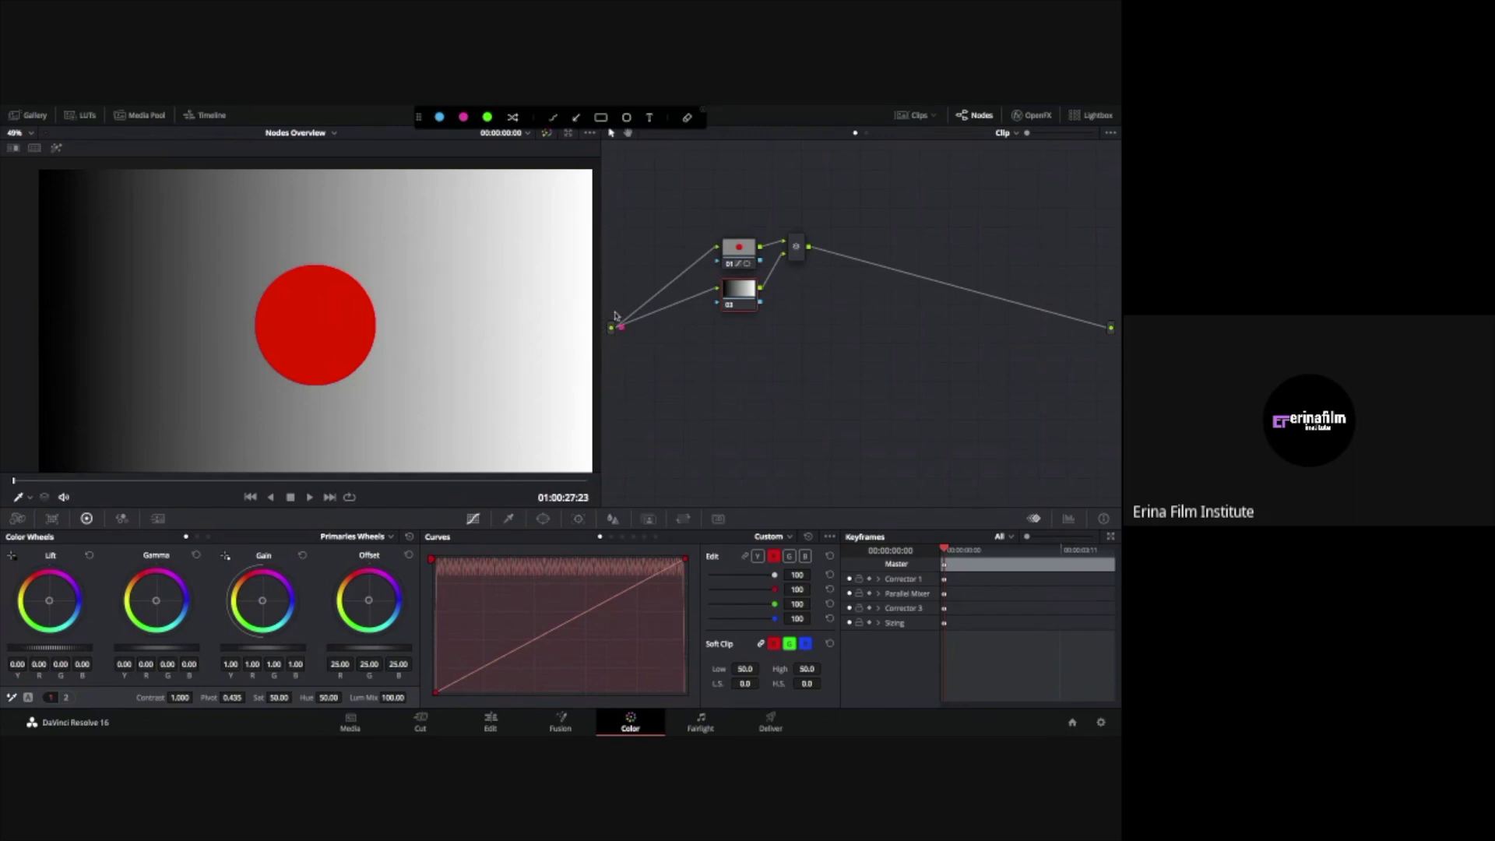
pyautogui.moveTo(748, 272)
pyautogui.mouseDown()
pyautogui.moveTo(705, 282)
pyautogui.moveTo(759, 273)
pyautogui.mouseUp()
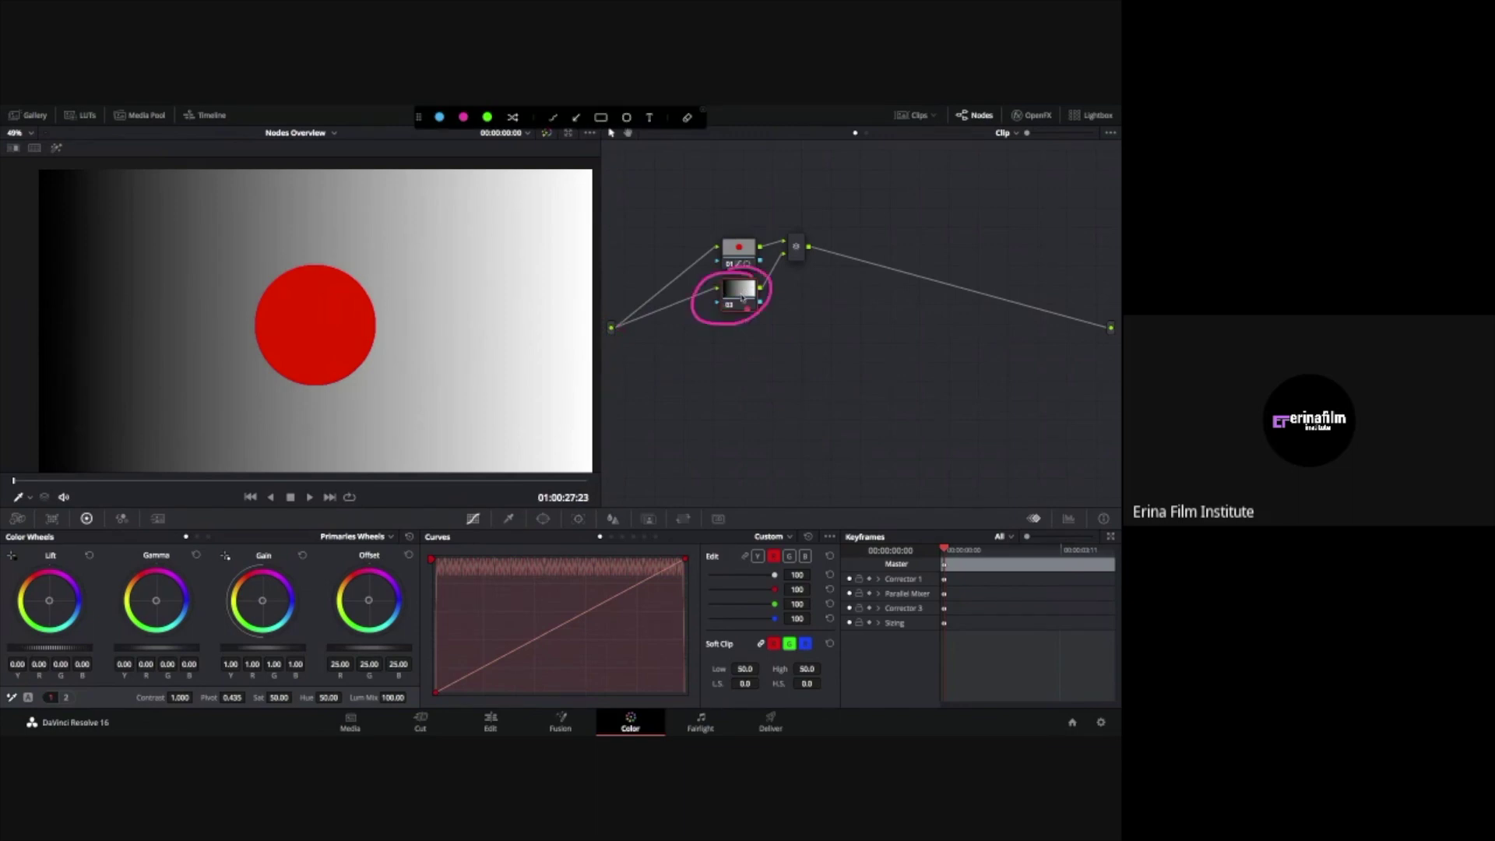
pyautogui.hotkey('ctrl', 'a')
# Add a serial node after the parallel mixer, trace the mixer and source connections with the annotation pen, and clear the marks
pyautogui.click(796, 247)
pyautogui.hotkey('alt', 's')
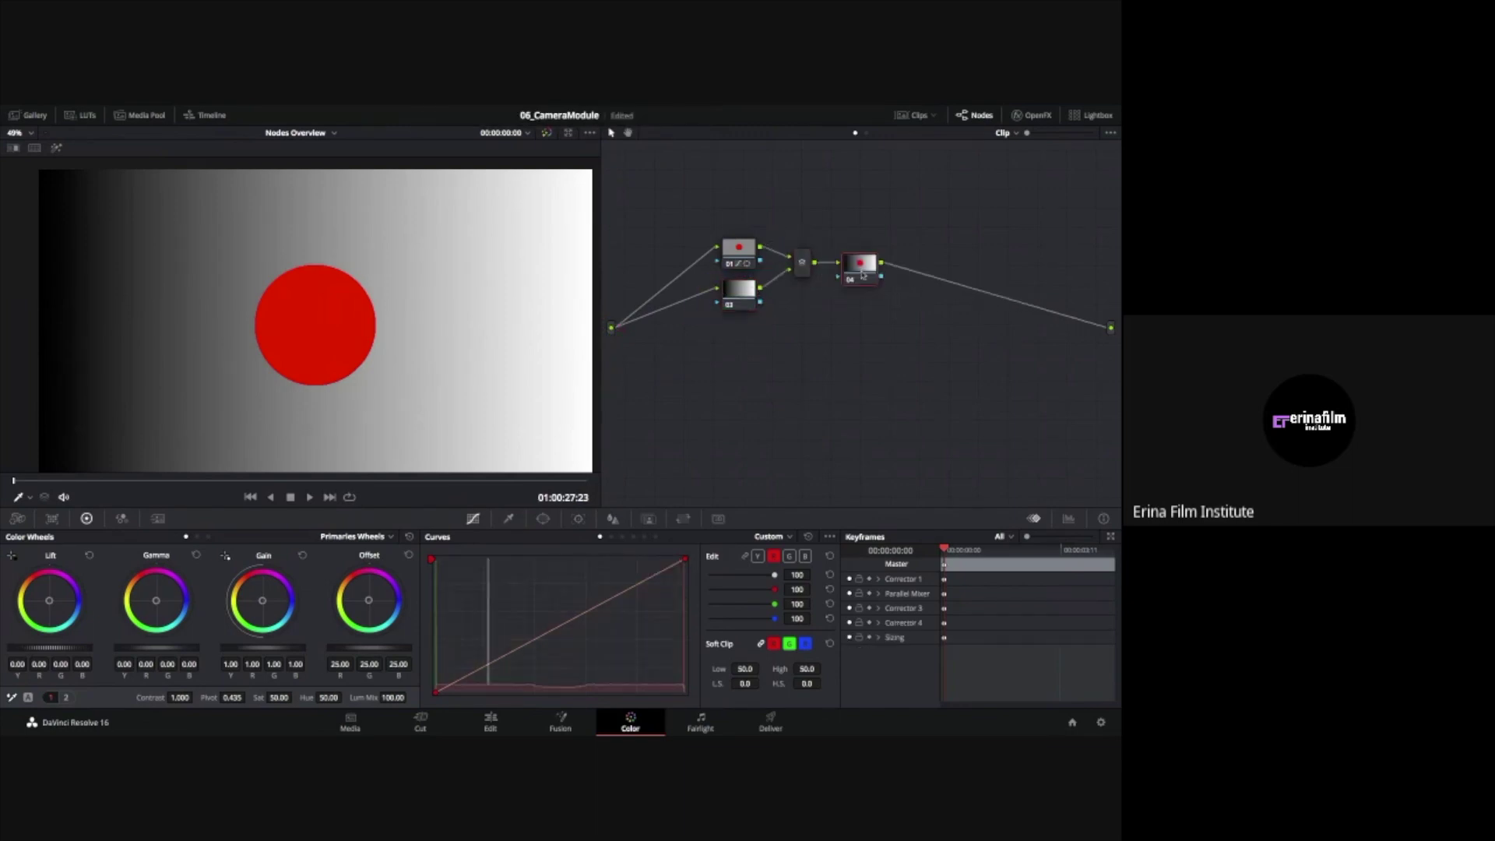
pyautogui.hotkey('ctrl', 'a')
pyautogui.moveTo(809, 251); pyautogui.dragTo(824, 269)
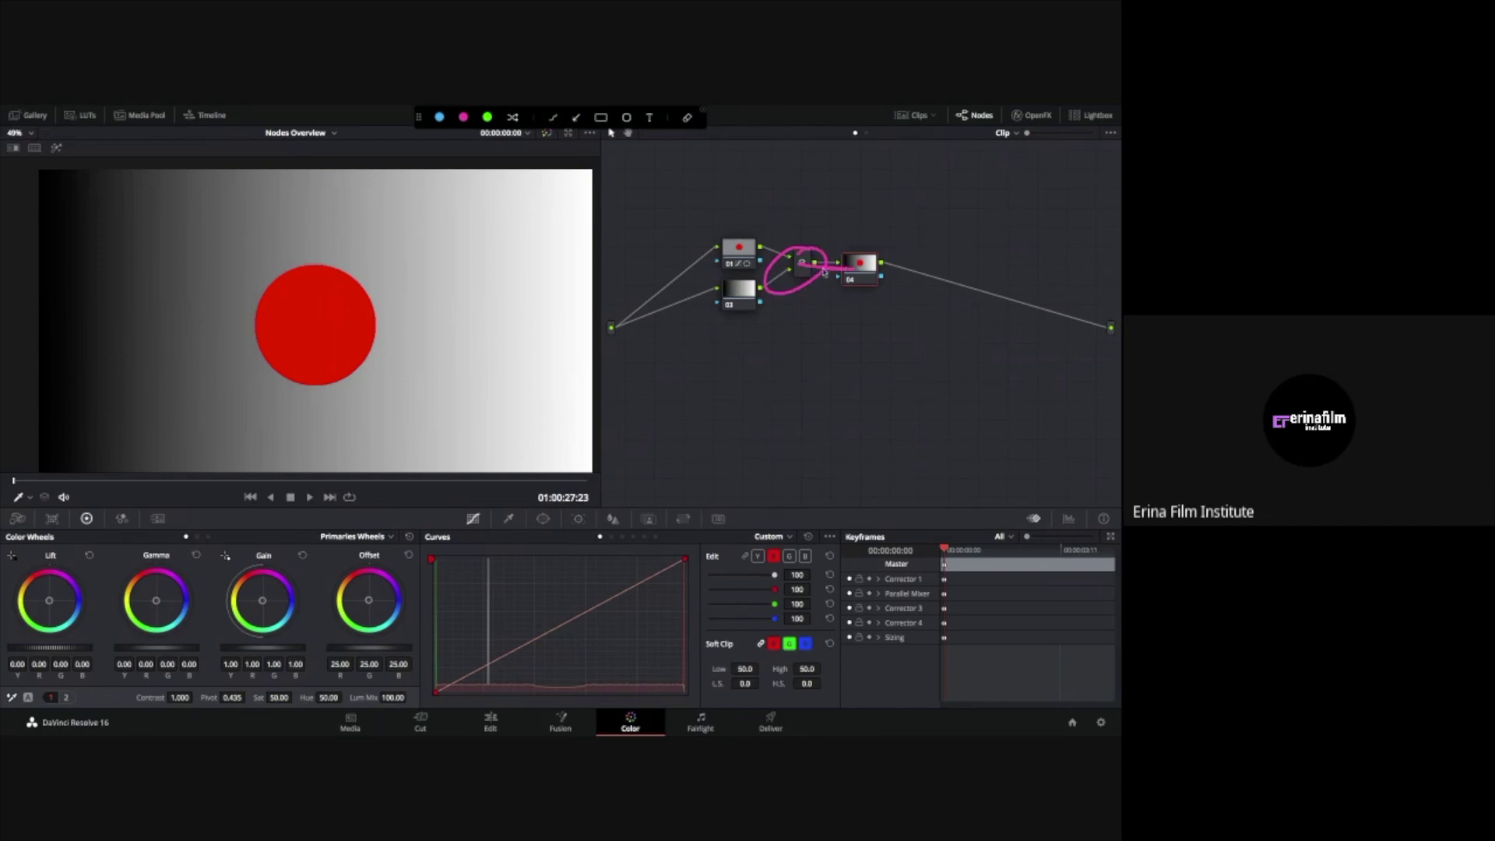
pyautogui.moveTo(619, 315)
pyautogui.mouseDown()
pyautogui.moveTo(585, 324)
pyautogui.moveTo(610, 313)
pyautogui.moveTo(602, 338)
pyautogui.moveTo(742, 288)
pyautogui.mouseUp()
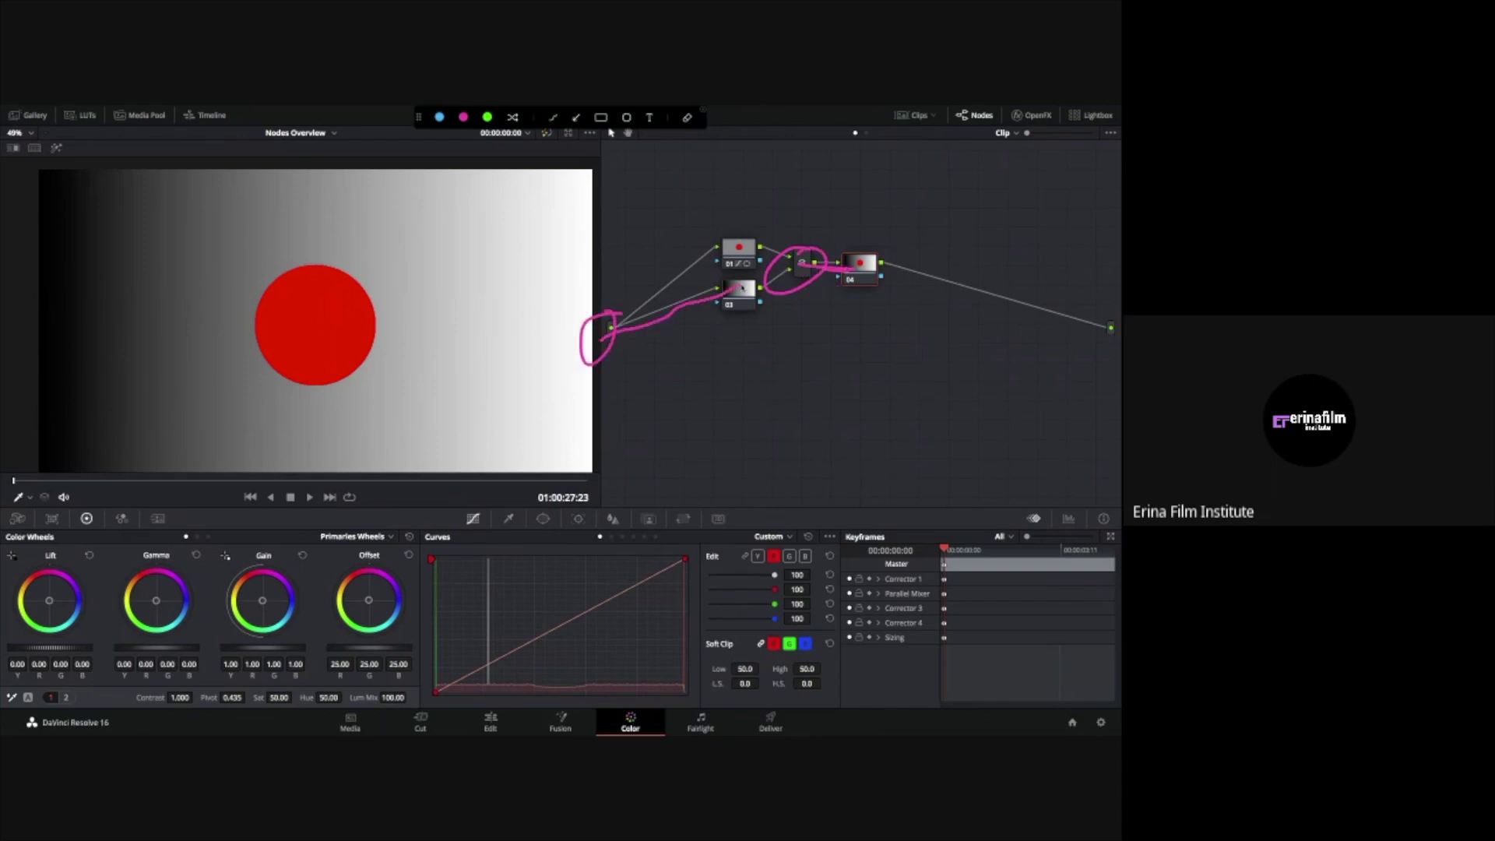
pyautogui.hotkey('ctrl', 'a')
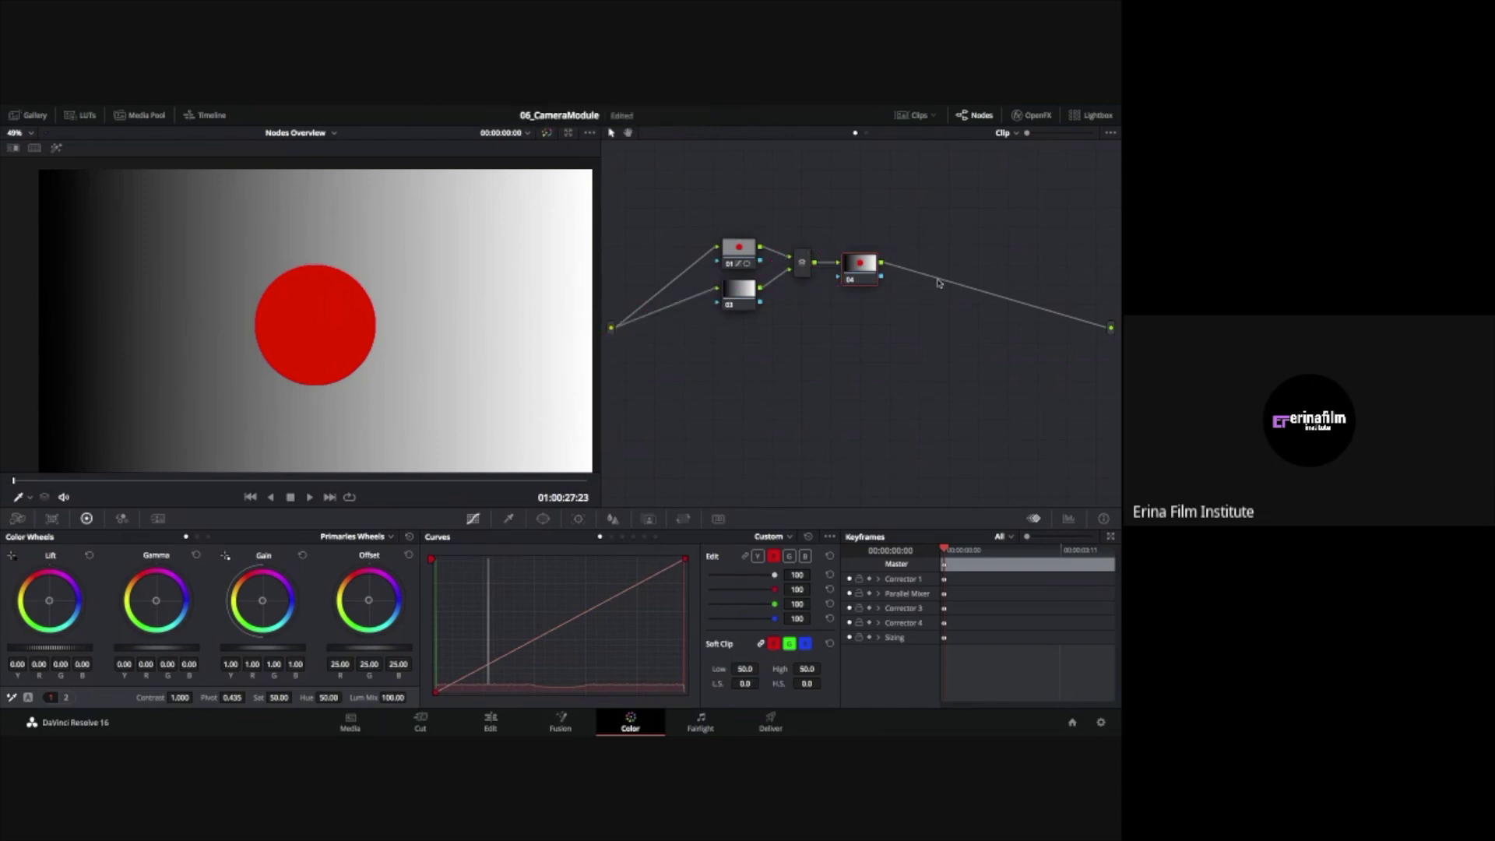
# Delete the serial node after the parallel mixer and select node 01
pyautogui.press('Delete')
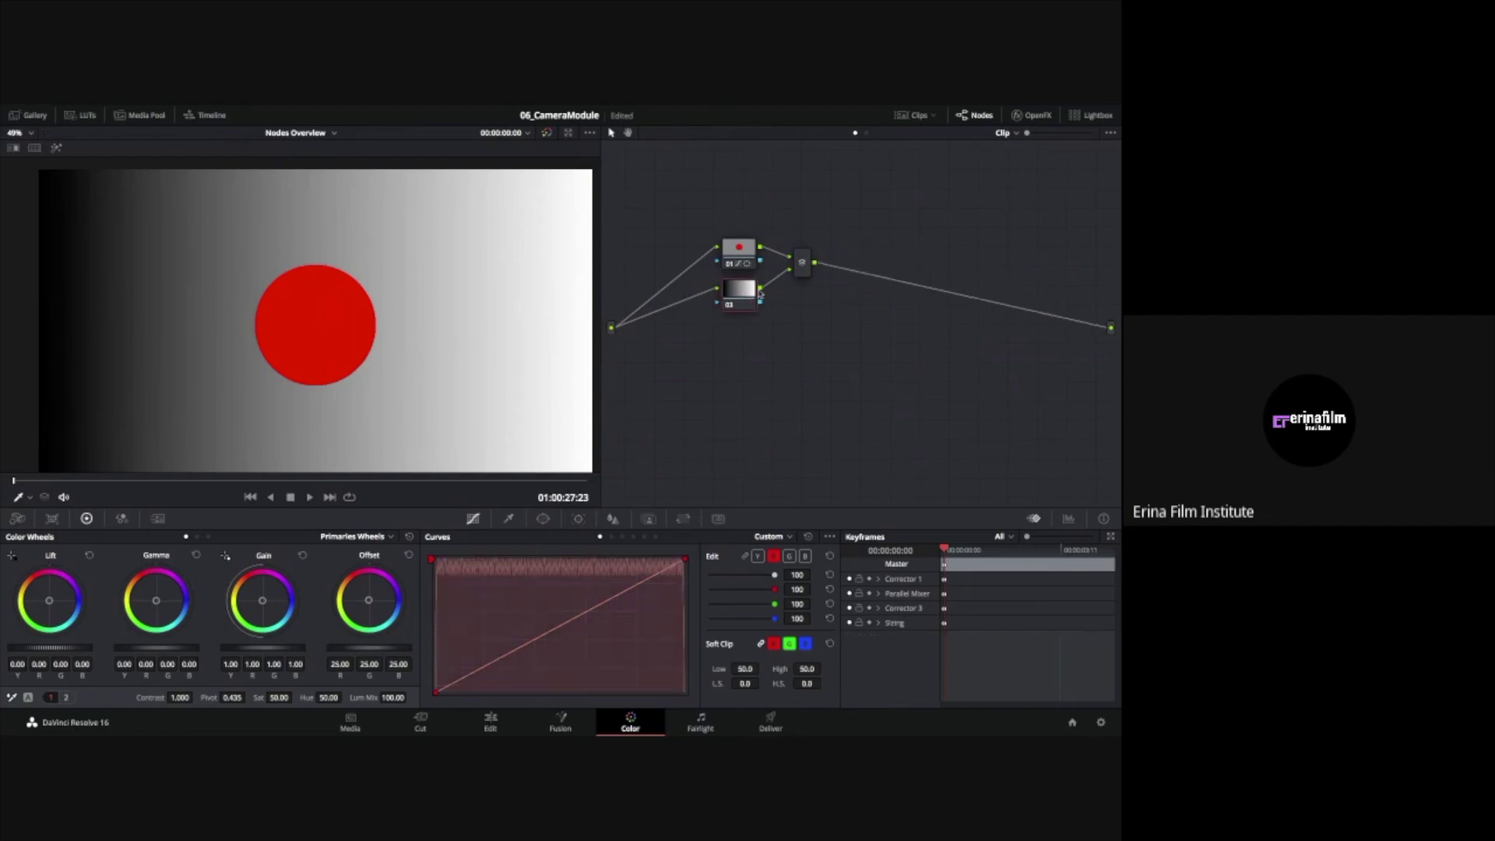
pyautogui.click(740, 251)
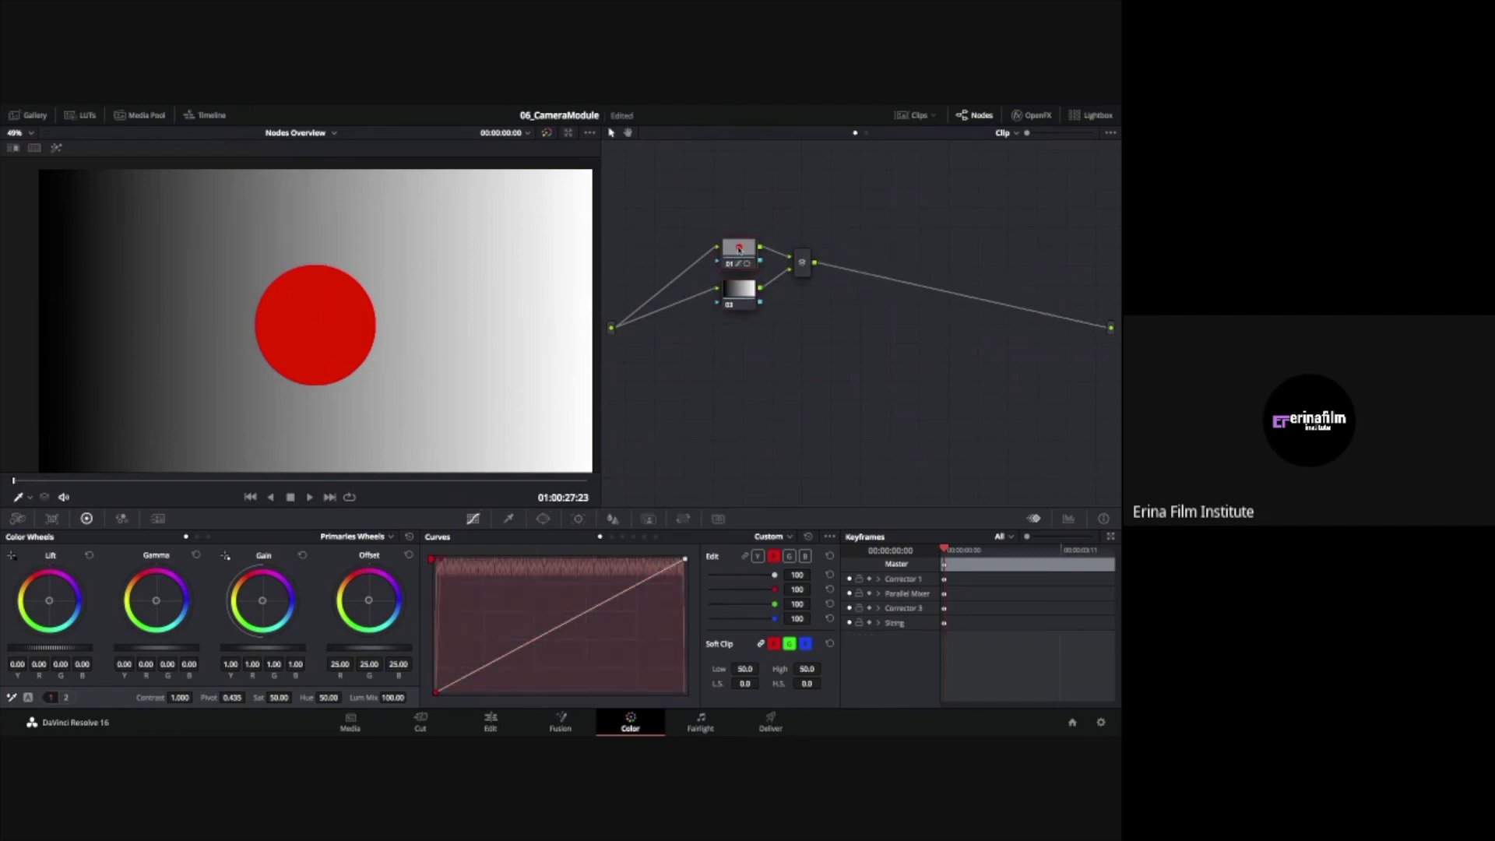
# Paste node 01's red-circle grade onto the lower parallel node and disable node 01
pyautogui.click(740, 293)
pyautogui.hotkey('ctrl', 'v')
pyautogui.click(731, 261)
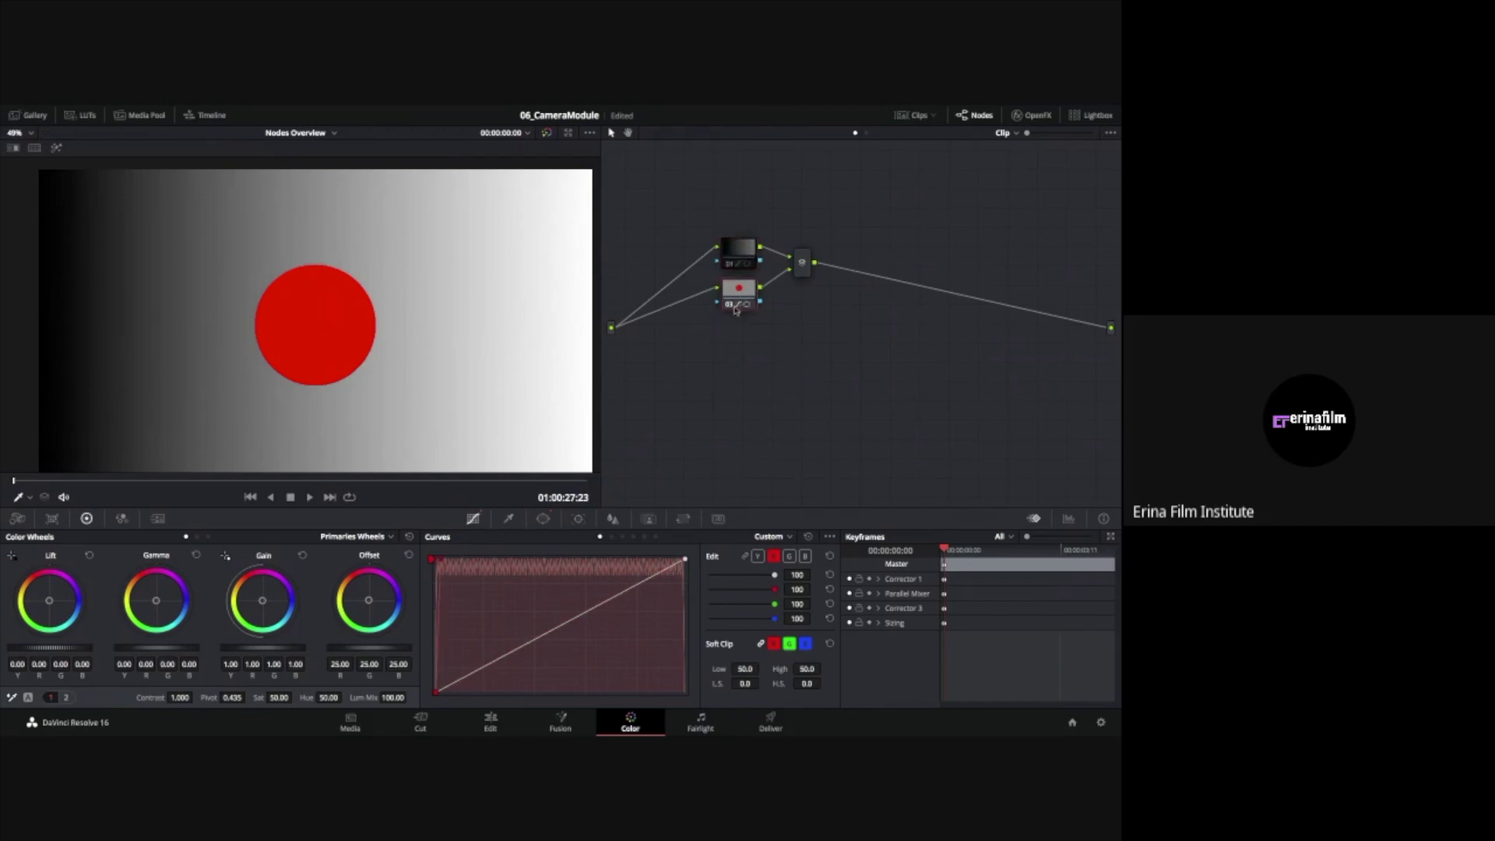
# Reset the lower parallel node's curves, turn its circle blue with the blue curve, and re-enable node 01
pyautogui.click(806, 555)
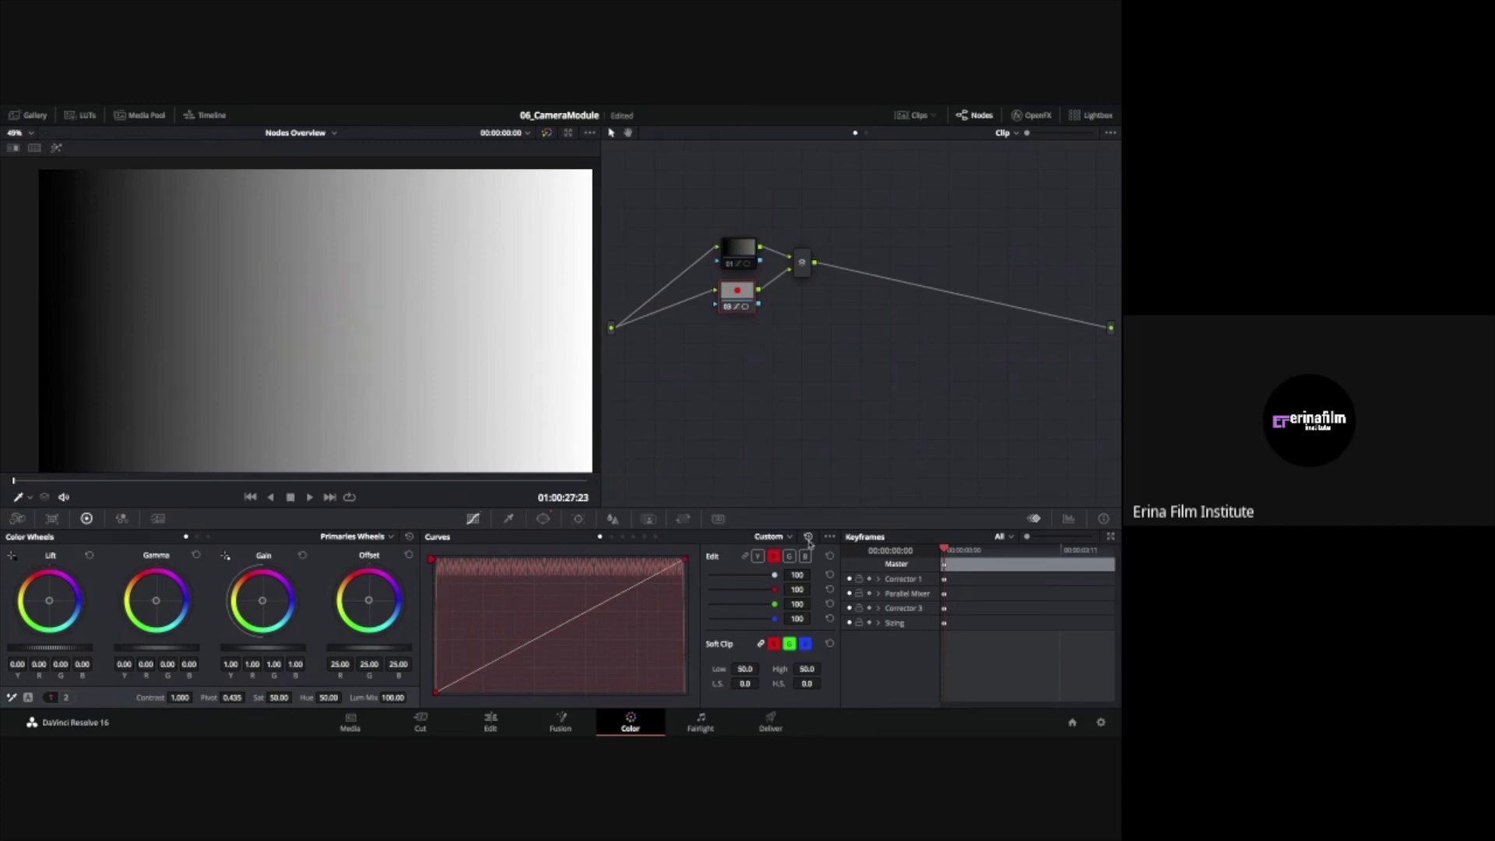
pyautogui.moveTo(685, 560); pyautogui.dragTo(377, 555)
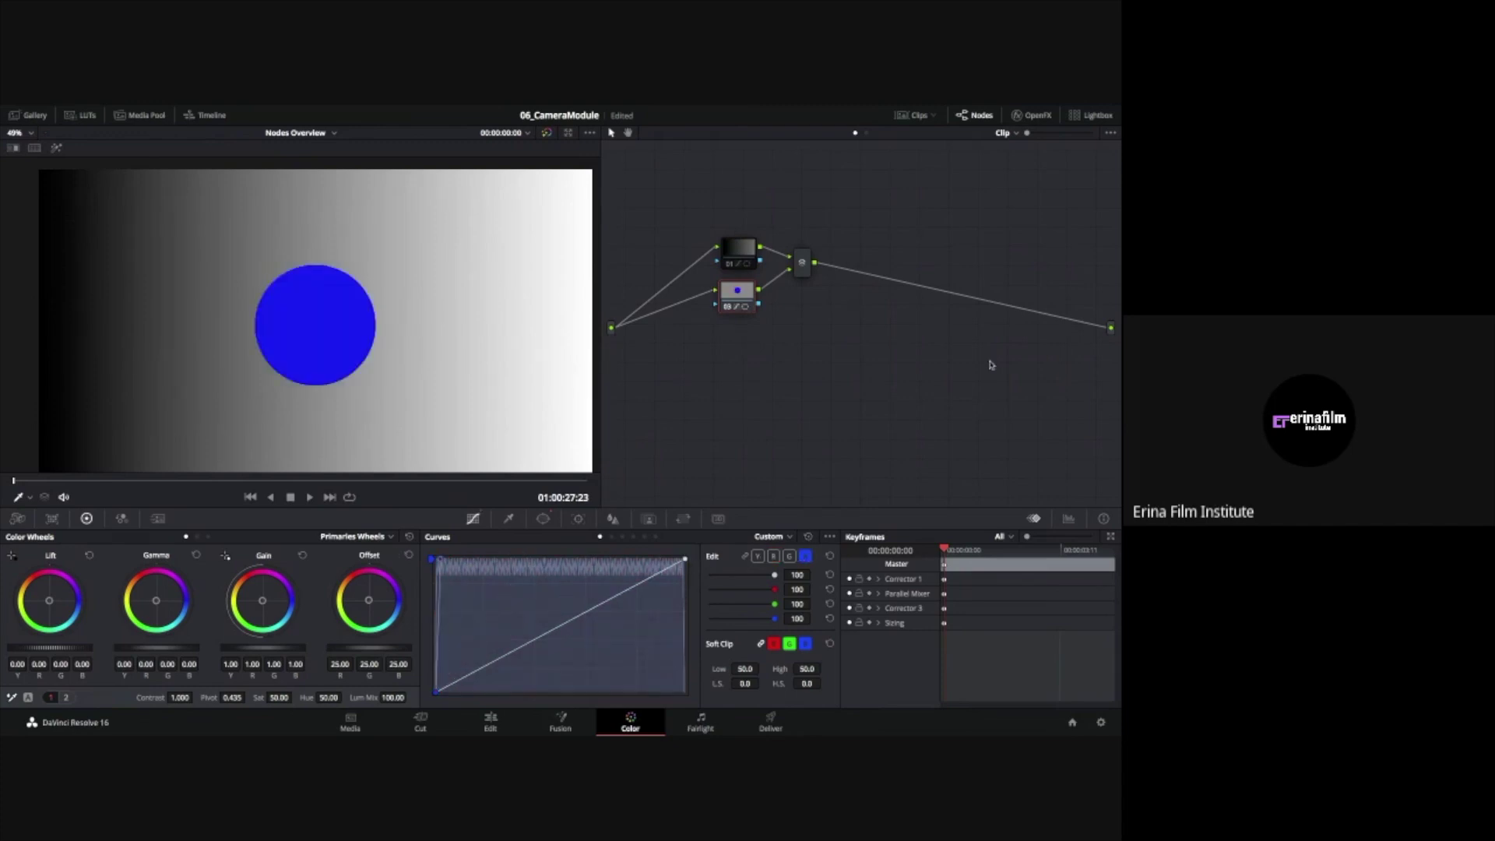
pyautogui.click(738, 251)
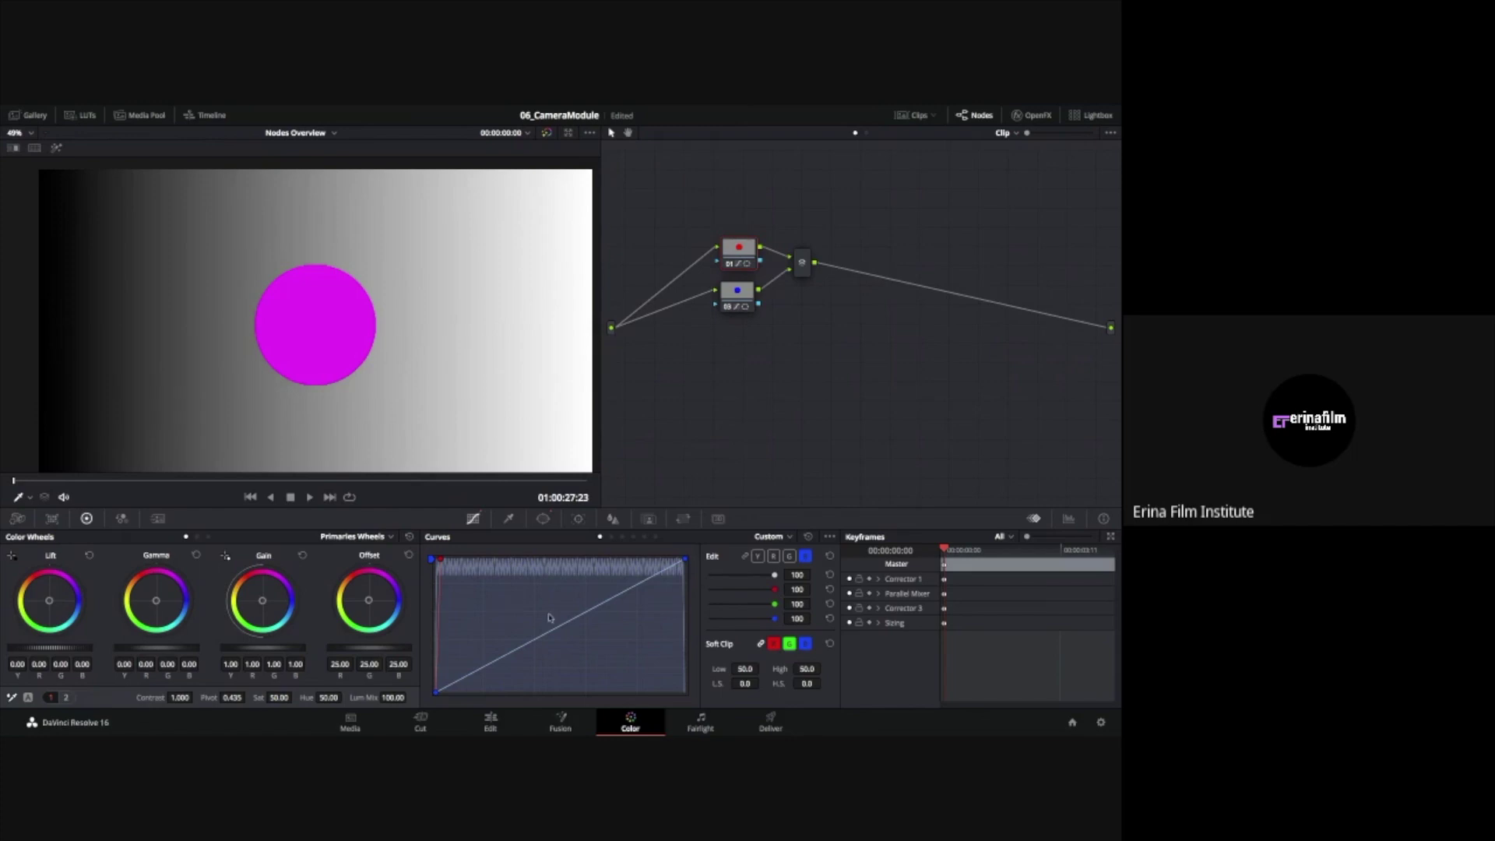
# Switch to Photoshop and preview the Screen blend mode on the upper blue circle without applying it
pyautogui.click(349, 717)
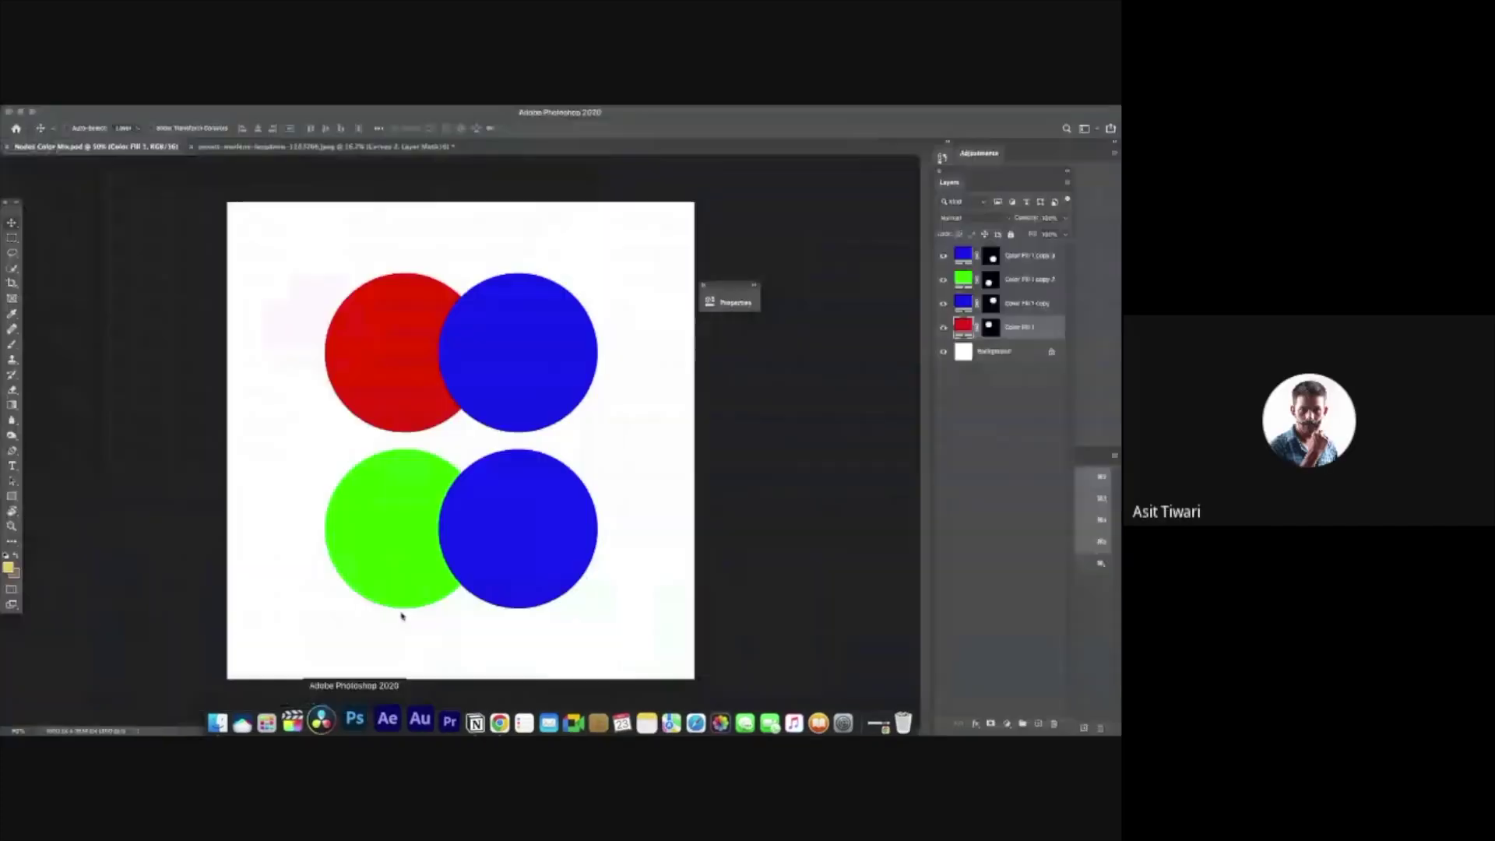
pyautogui.click(537, 338)
pyautogui.click(1003, 218)
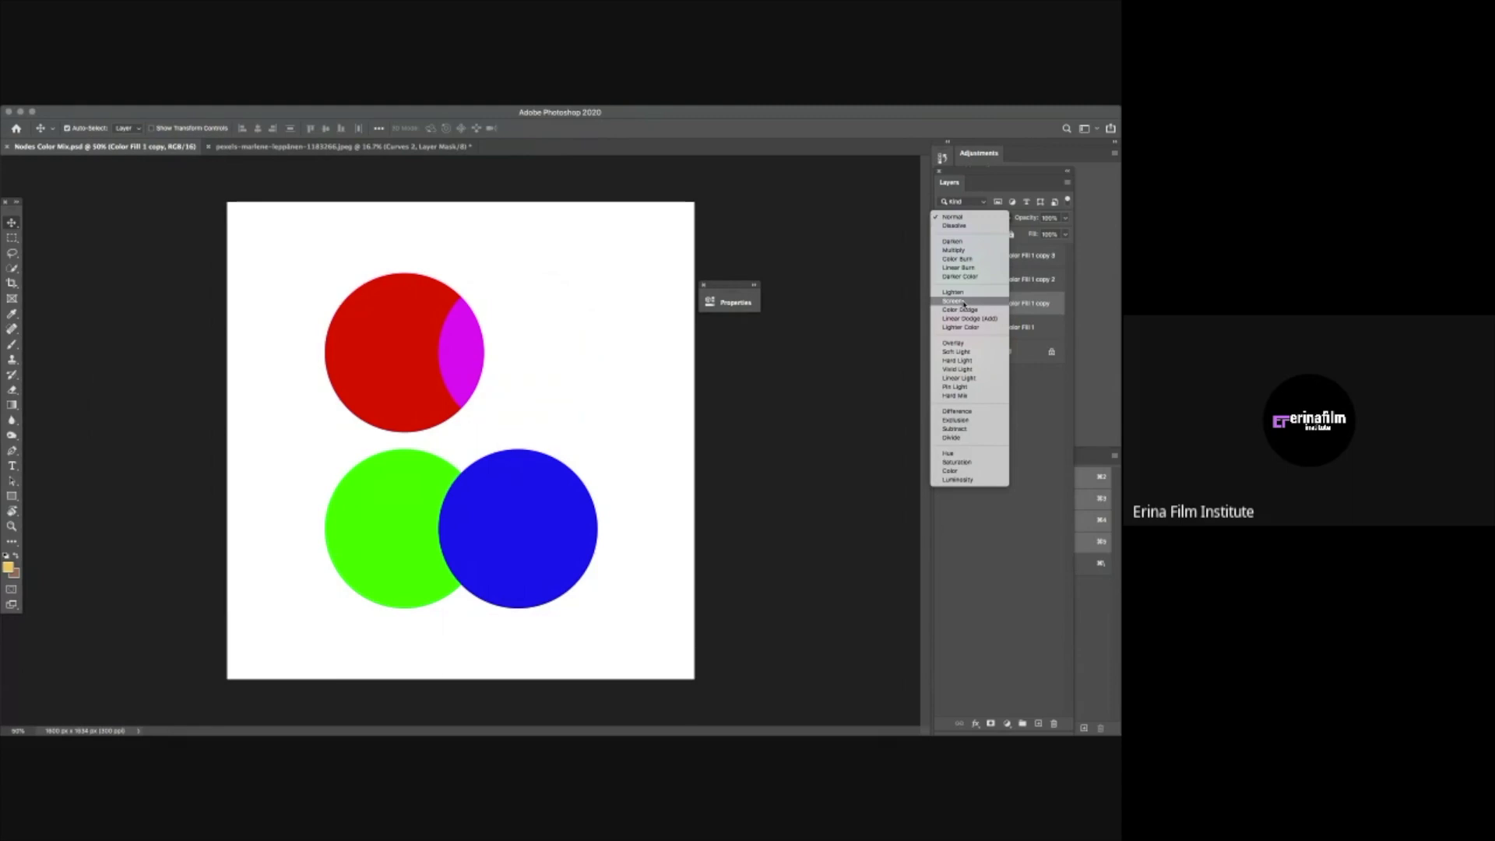
pyautogui.press('Escape')
pyautogui.press('F7')
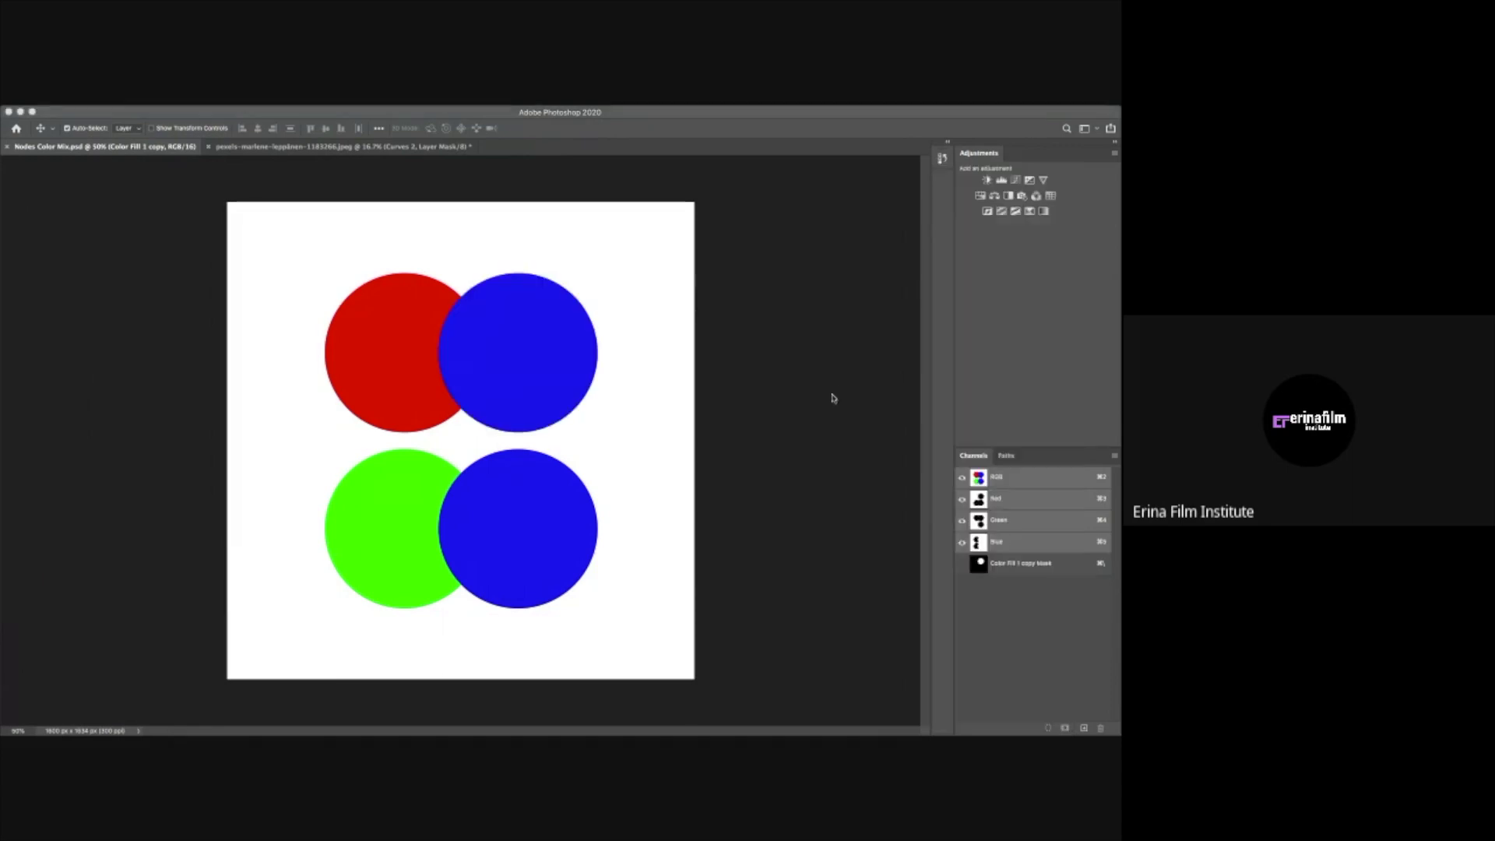
pyautogui.click(360, 714)
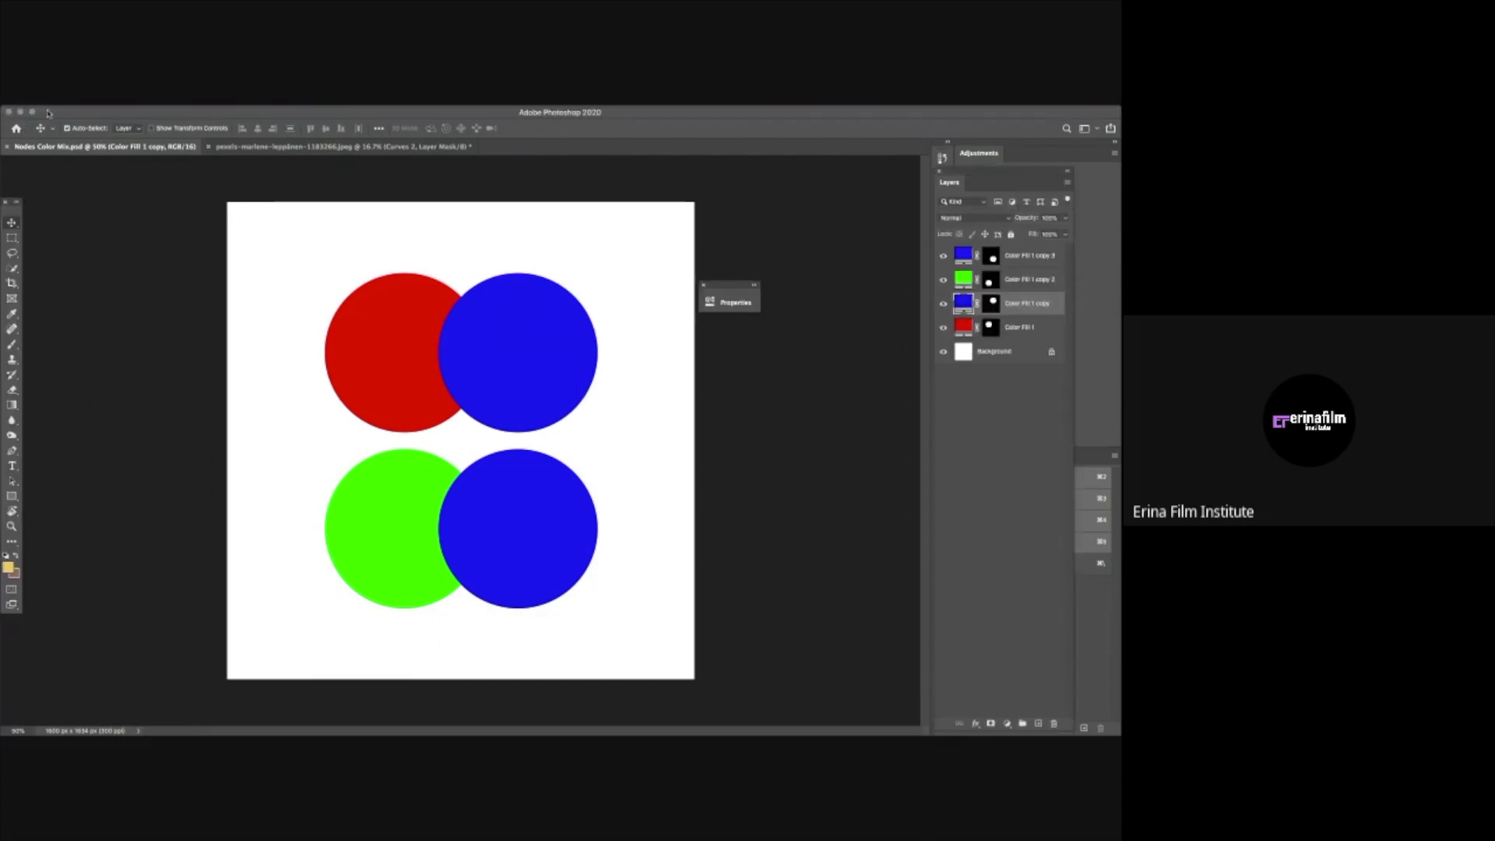
# Return to DaVinci Resolve and reset all grades and nodes on the grey scale clip
pyautogui.click(21, 112)
pyautogui.rightClick(760, 345)
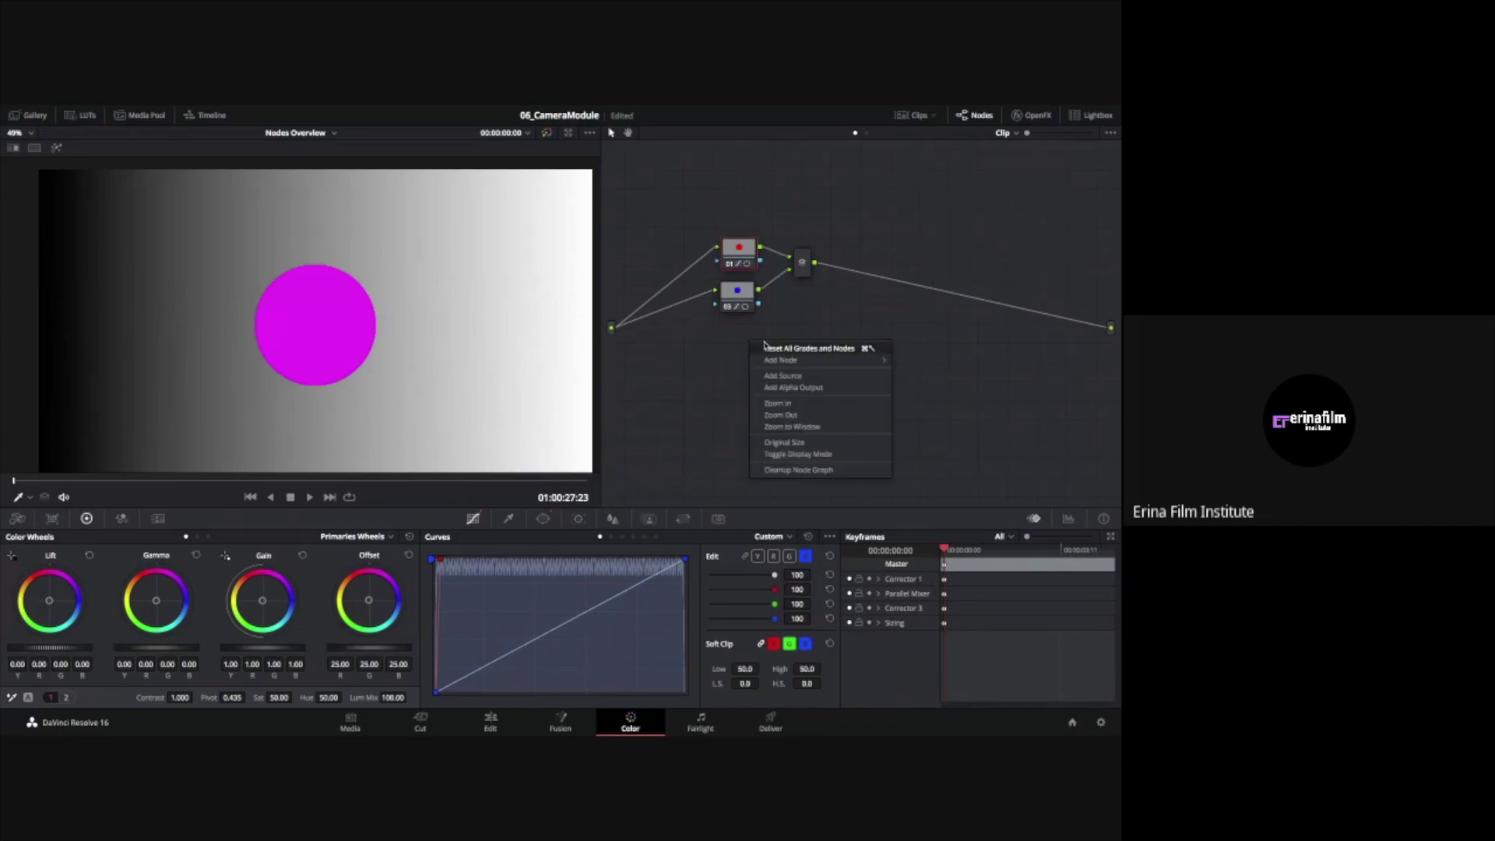
pyautogui.click(773, 350)
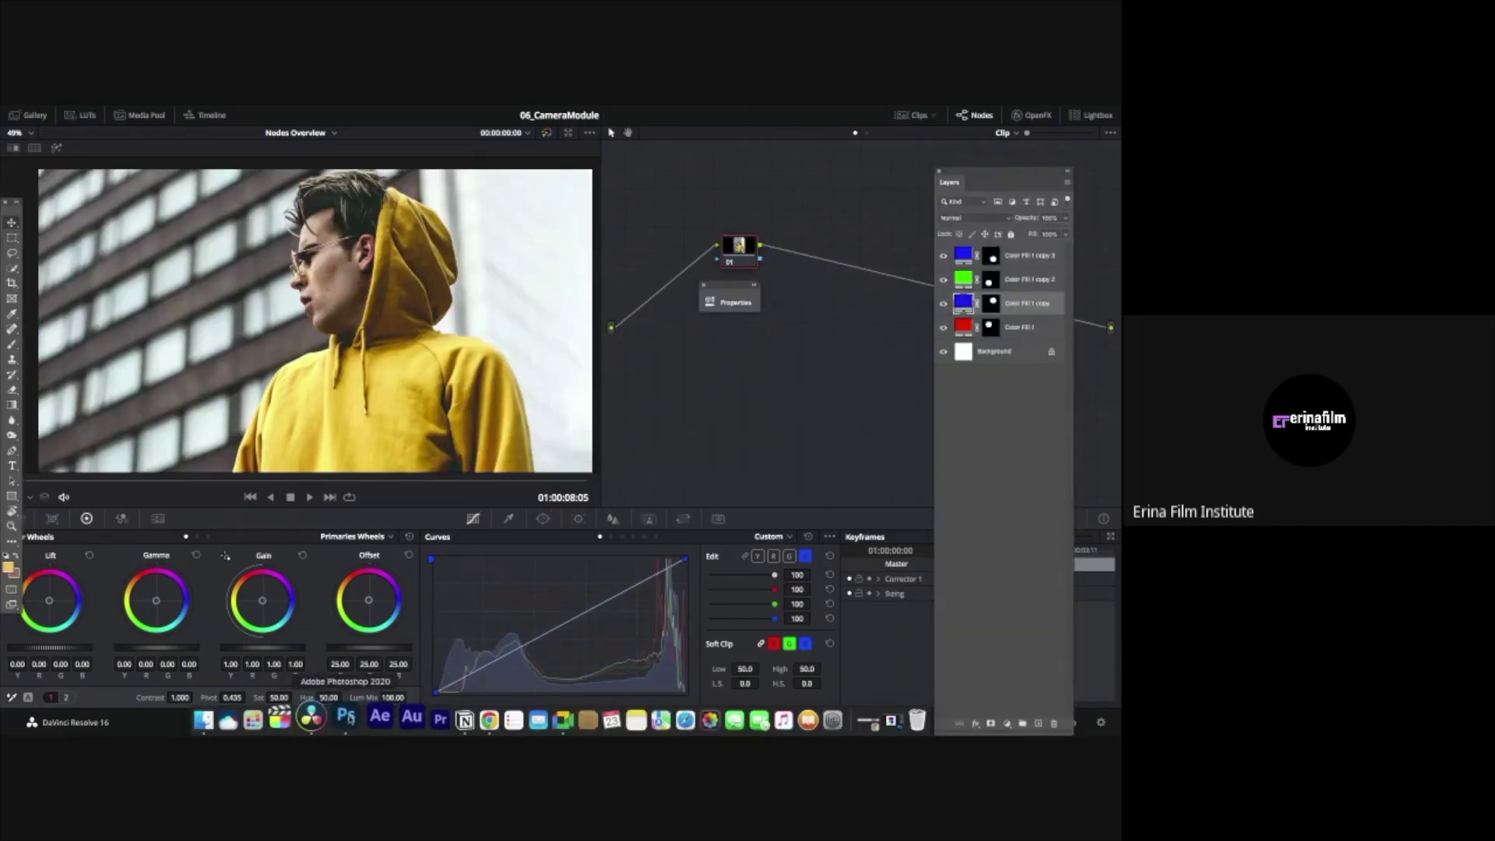
# Switch to the yellow hoodie photo in Photoshop, outline the hoodie and background with the annotation pen, and clear the marks
pyautogui.click(327, 720)
pyautogui.click(253, 146)
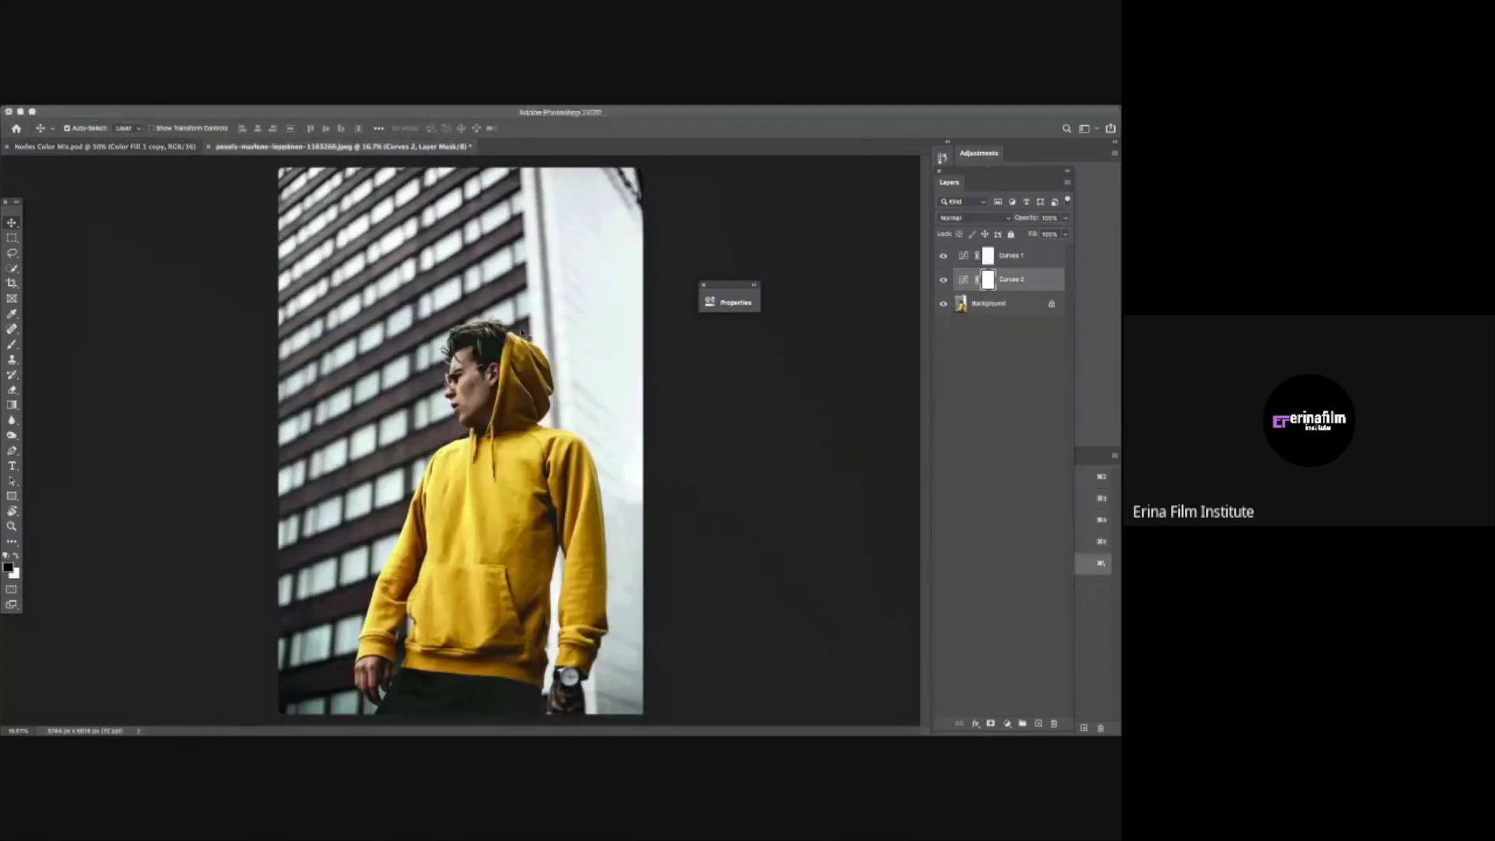
pyautogui.hotkey('ctrl', 'a')
pyautogui.moveTo(522, 333); pyautogui.dragTo(500, 424)
pyautogui.moveTo(398, 568)
pyautogui.mouseDown()
pyautogui.moveTo(543, 406)
pyautogui.moveTo(584, 427)
pyautogui.moveTo(530, 142)
pyautogui.mouseUp()
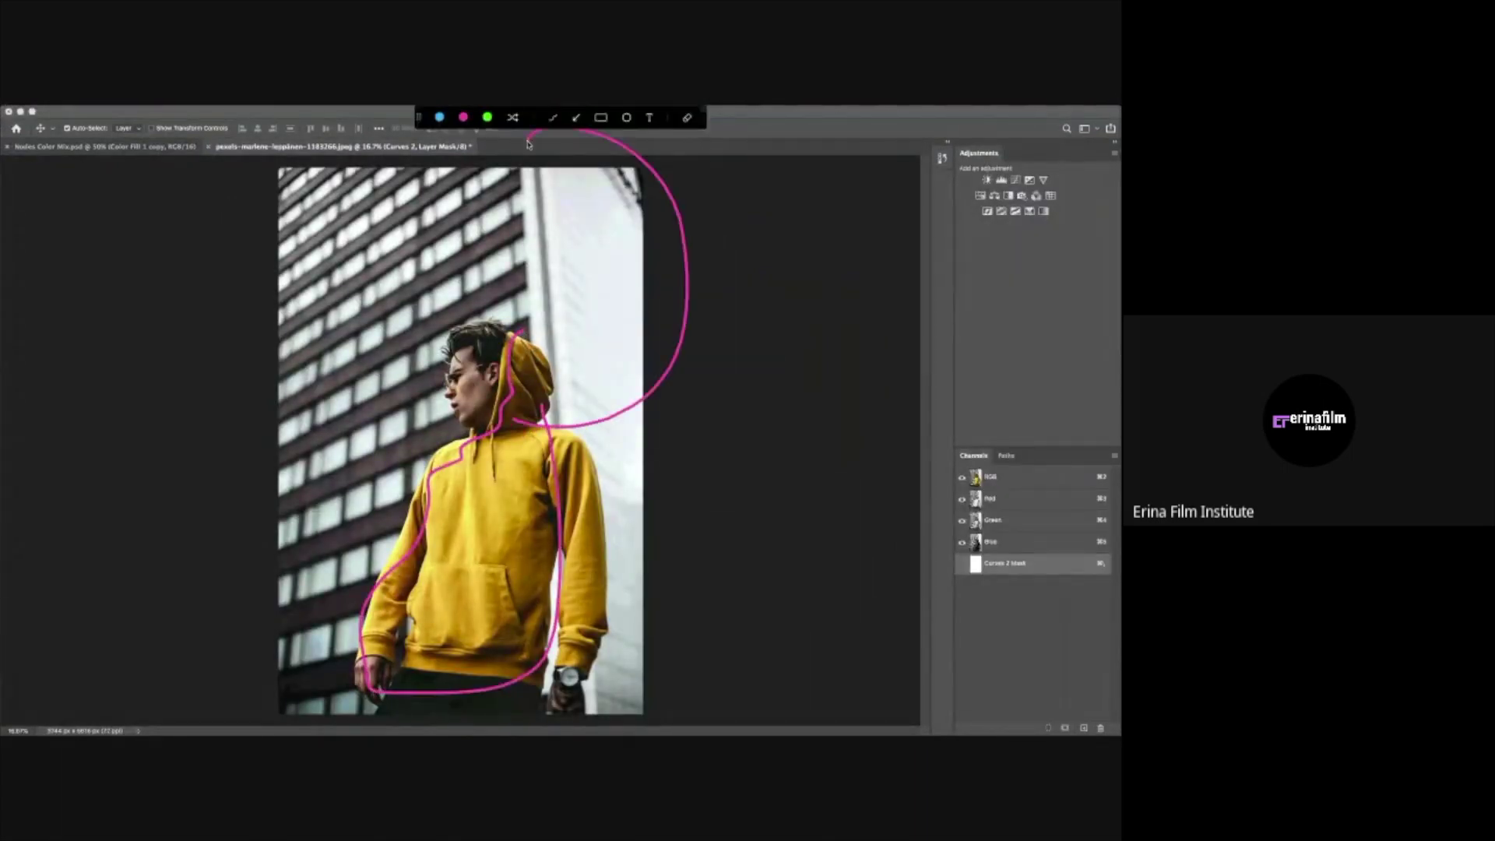
pyautogui.press('Escape')
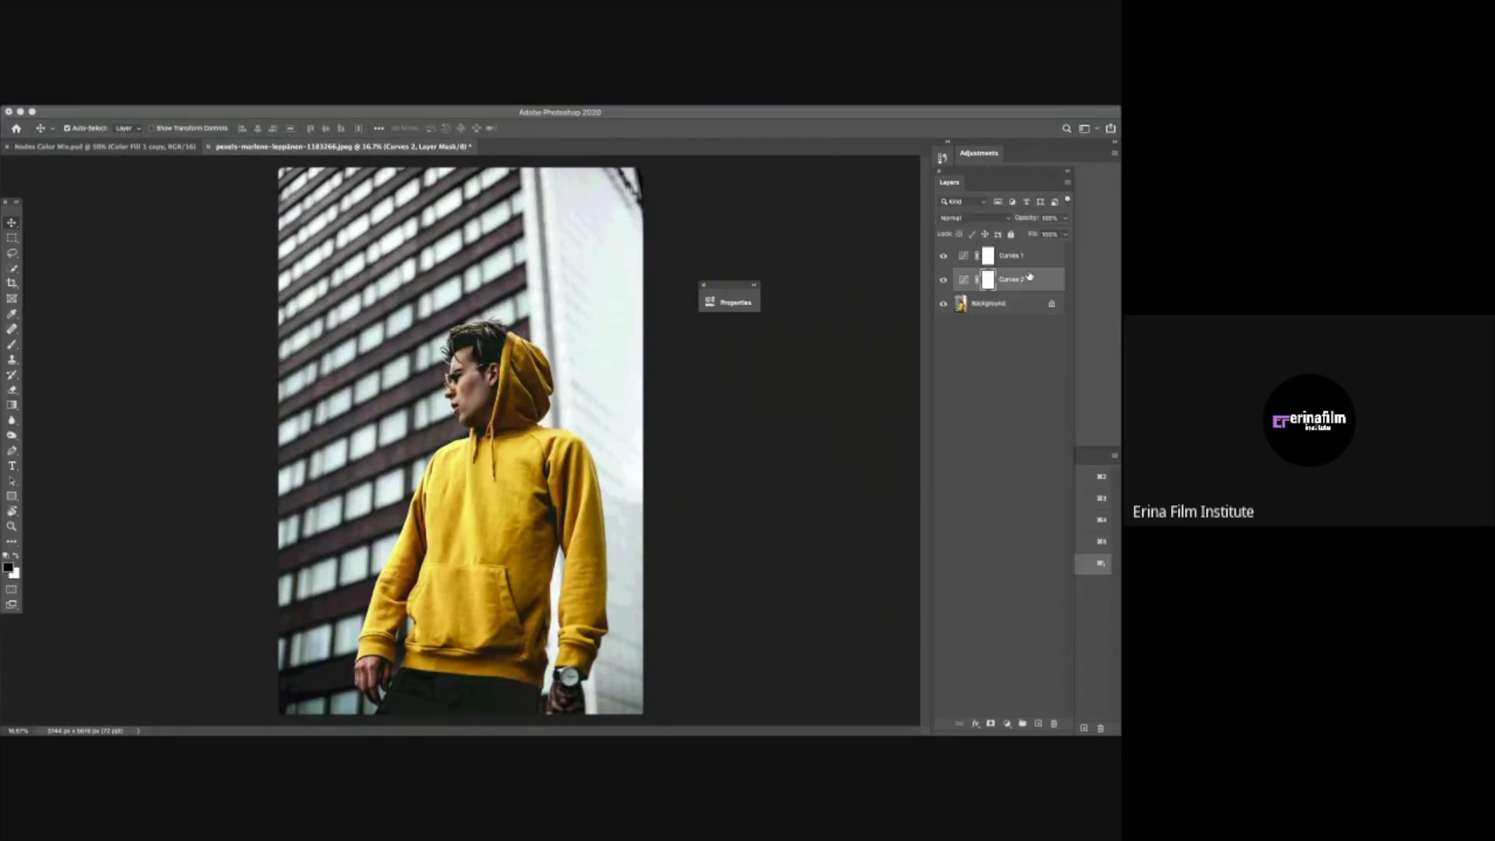
# Delete the Curves 2 and Curves 1 adjustment layers from the hoodie photo
pyautogui.press('Delete')
pyautogui.click(1038, 256)
pyautogui.press('Delete')
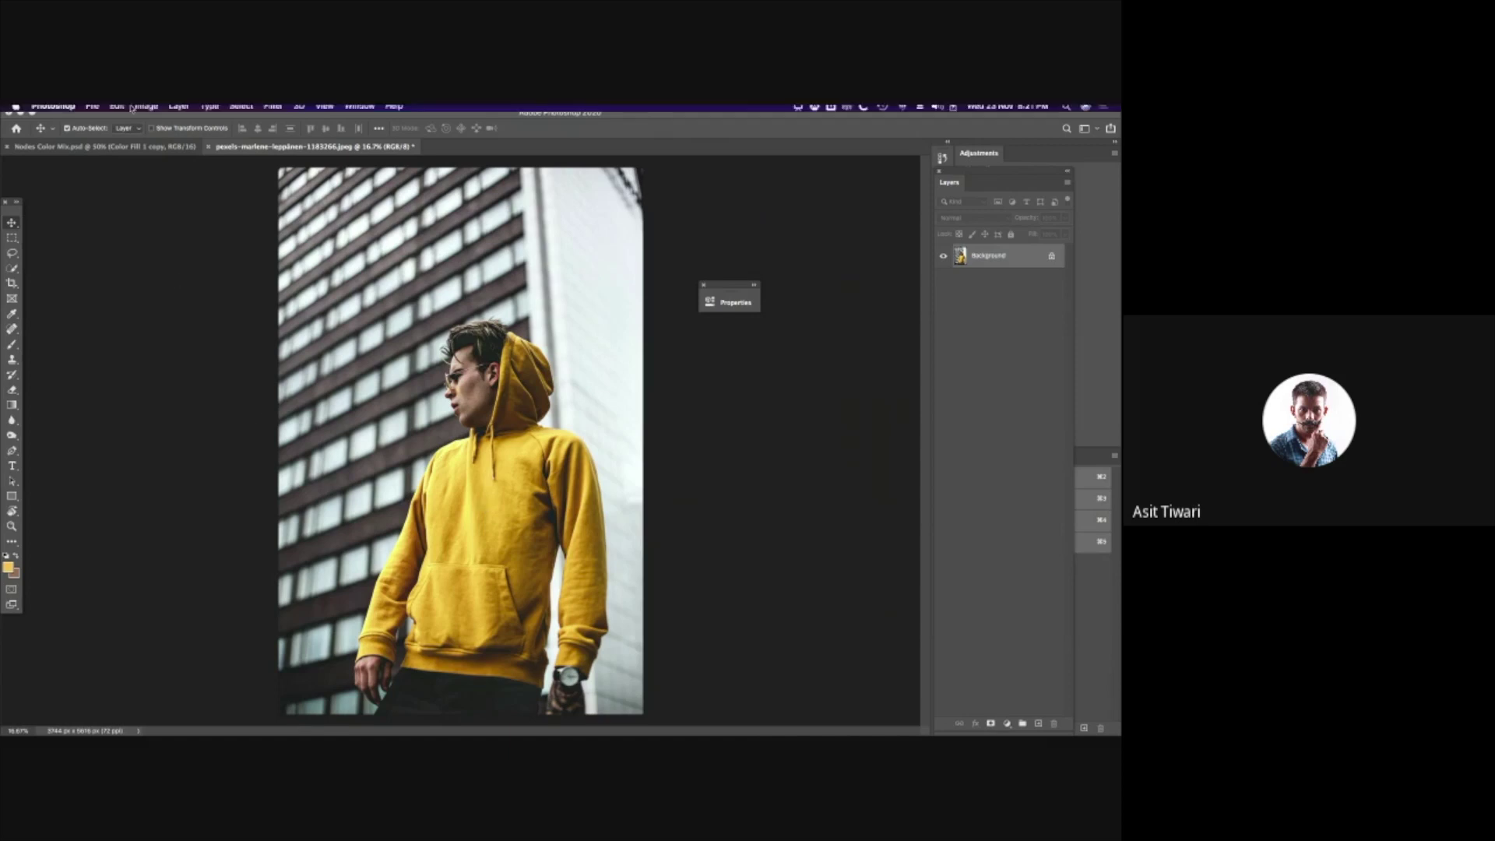
pyautogui.click(11, 268)
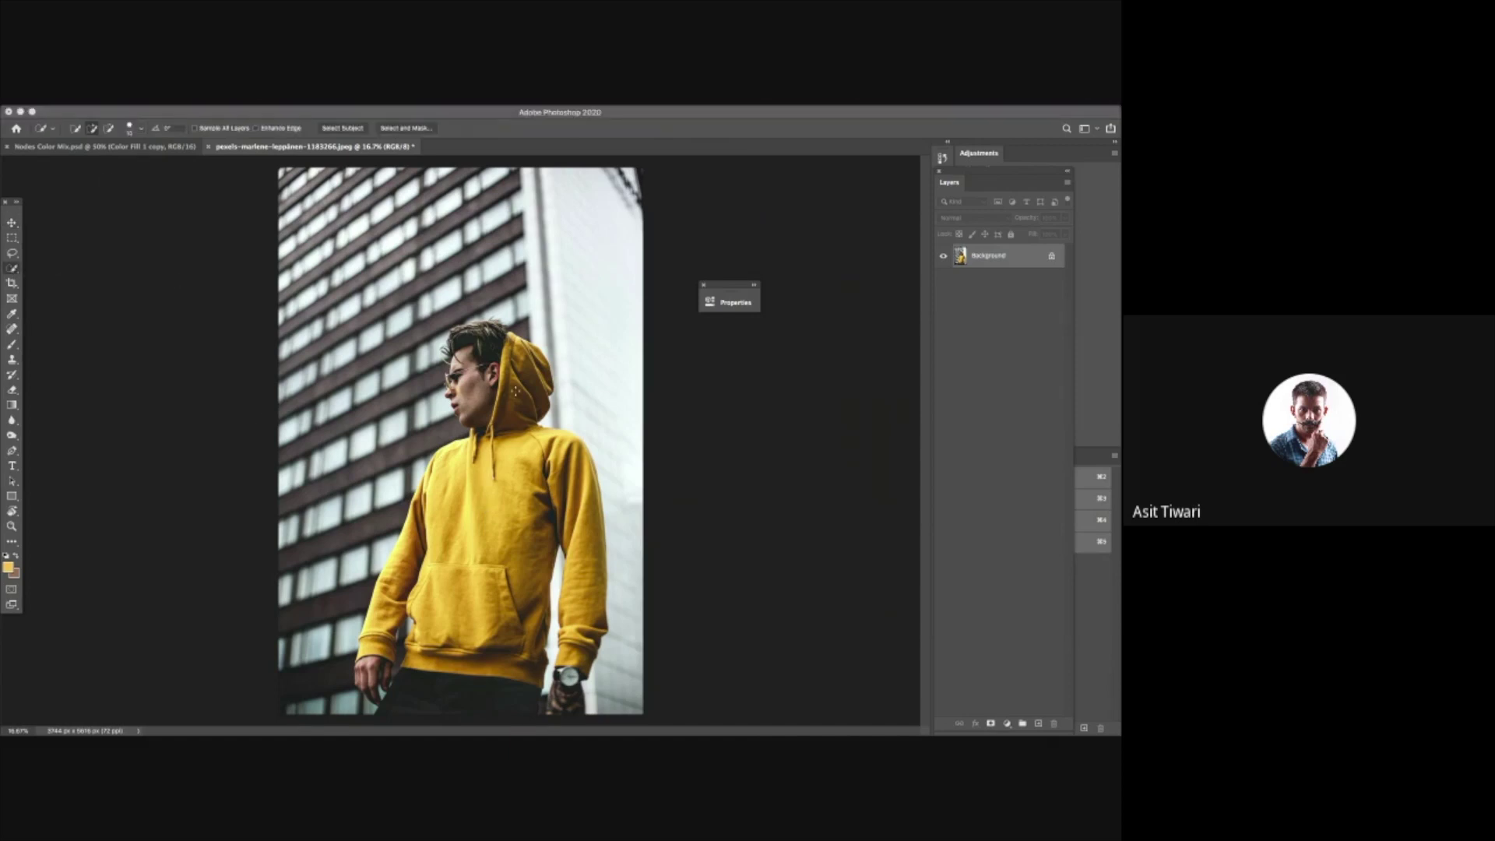
pyautogui.click(12, 238)
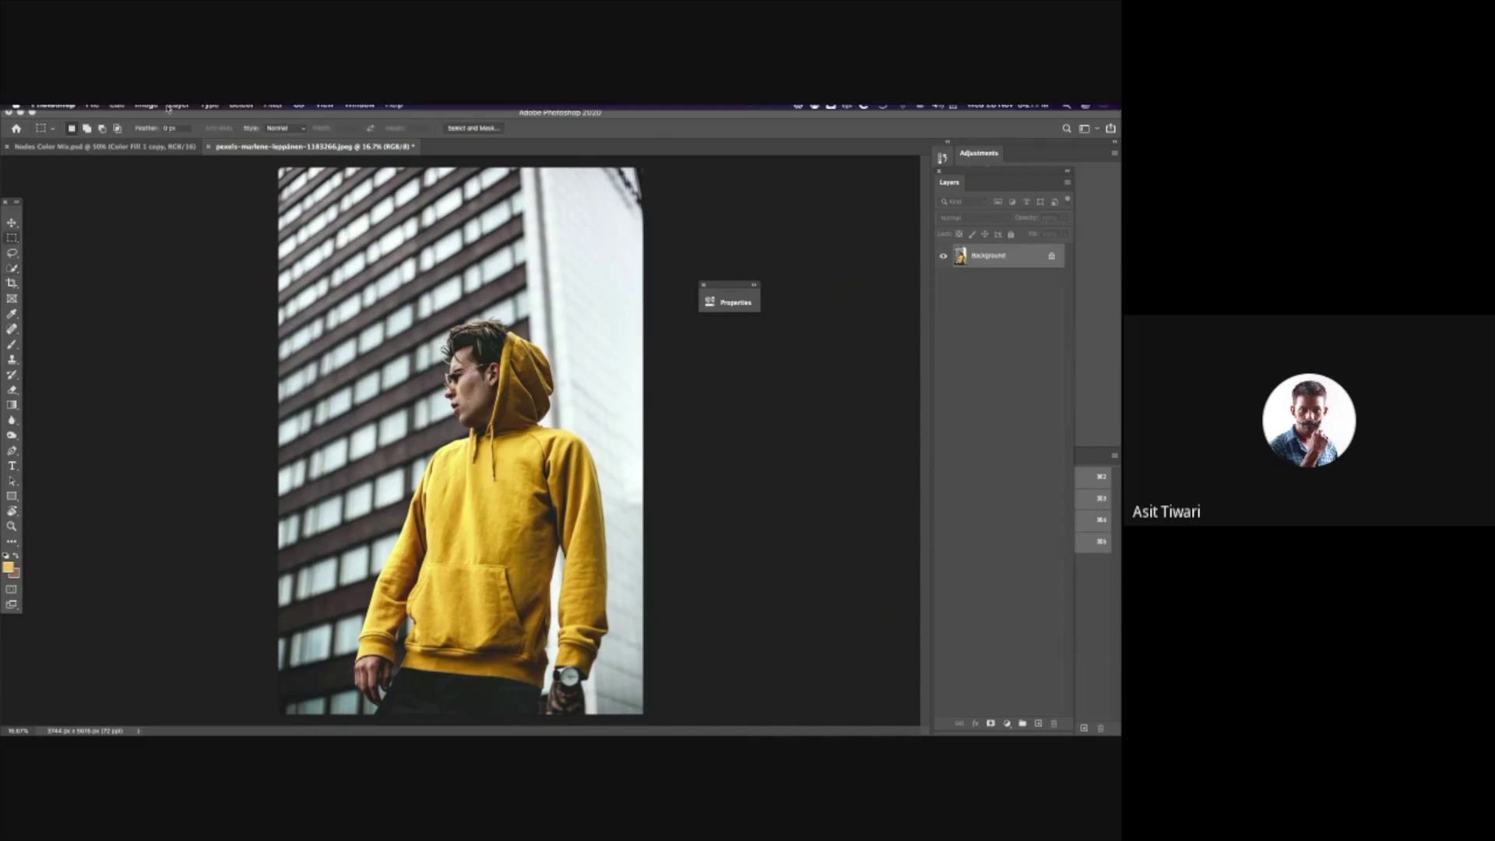
pyautogui.click(242, 112)
pyautogui.click(262, 228)
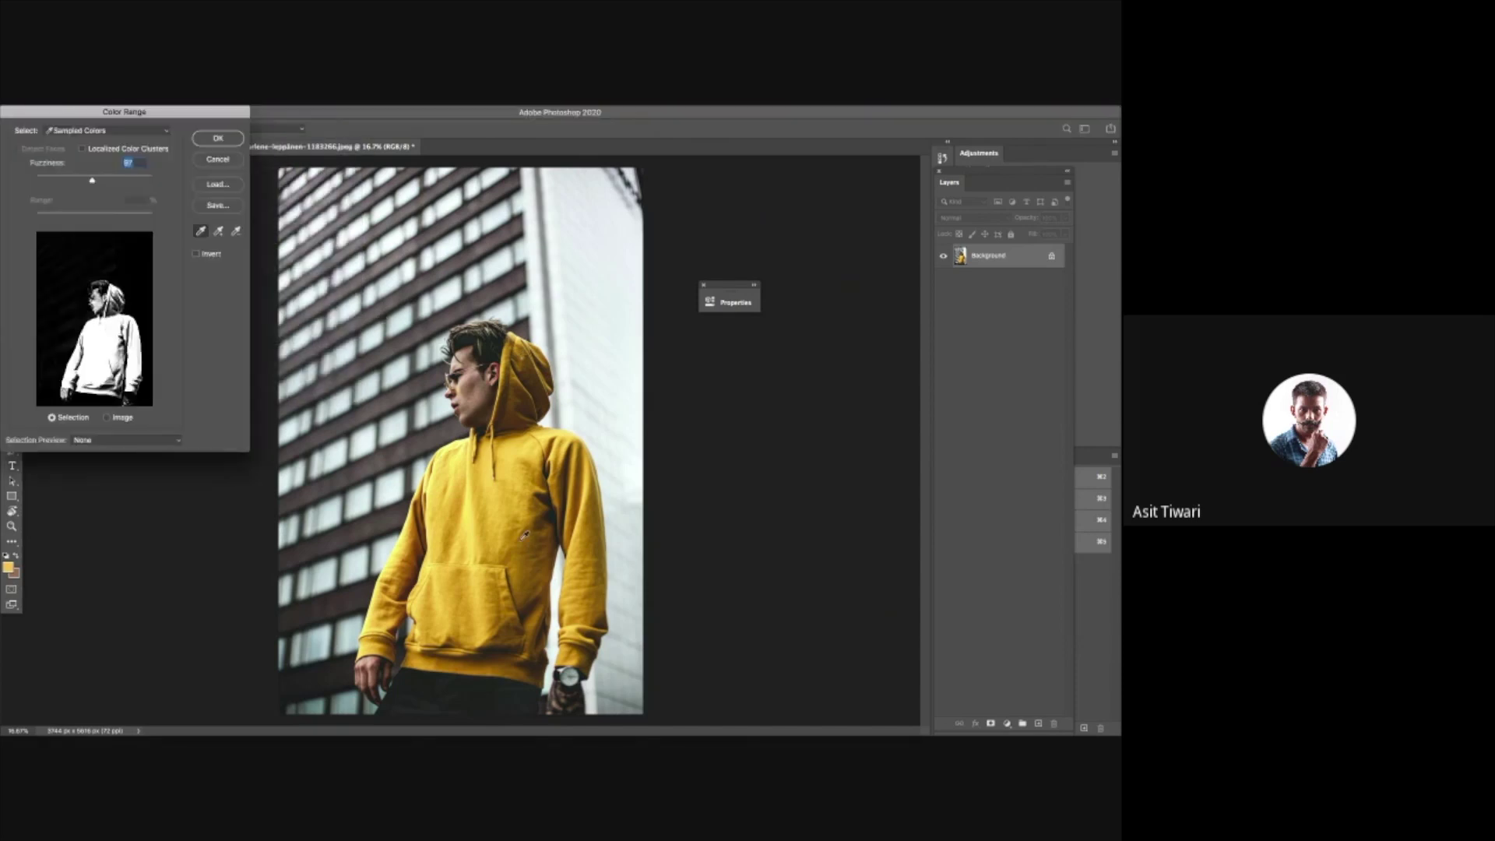
pyautogui.click(218, 160)
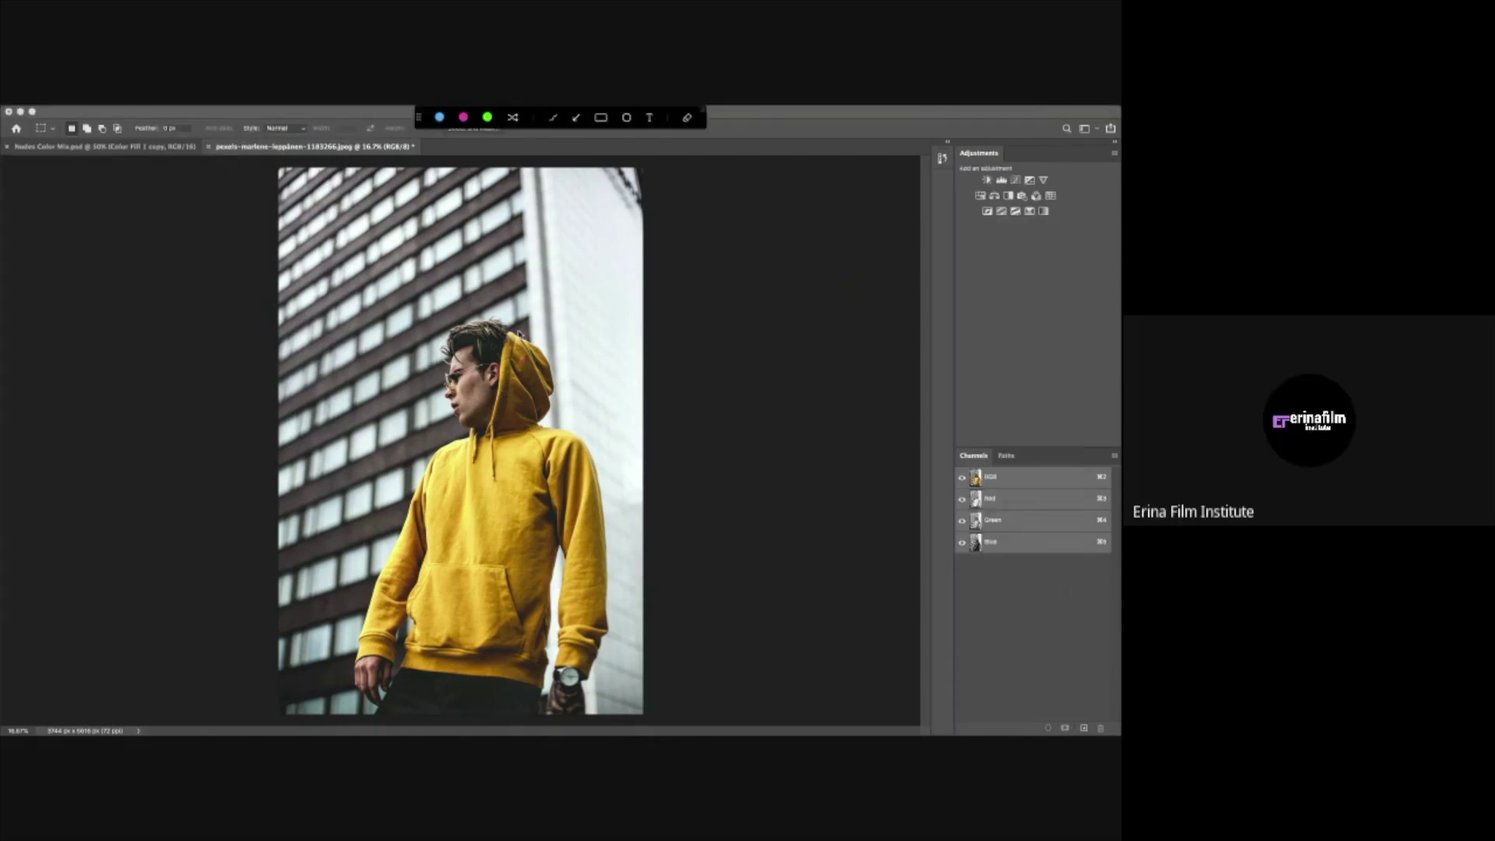
# Circle the hoodie with the annotation pen, add strokes across the photo, and clear the marks
pyautogui.moveTo(516, 333)
pyautogui.mouseDown()
pyautogui.moveTo(446, 355)
pyautogui.moveTo(338, 525)
pyautogui.moveTo(352, 682)
pyautogui.moveTo(599, 485)
pyautogui.moveTo(502, 387)
pyautogui.mouseUp()
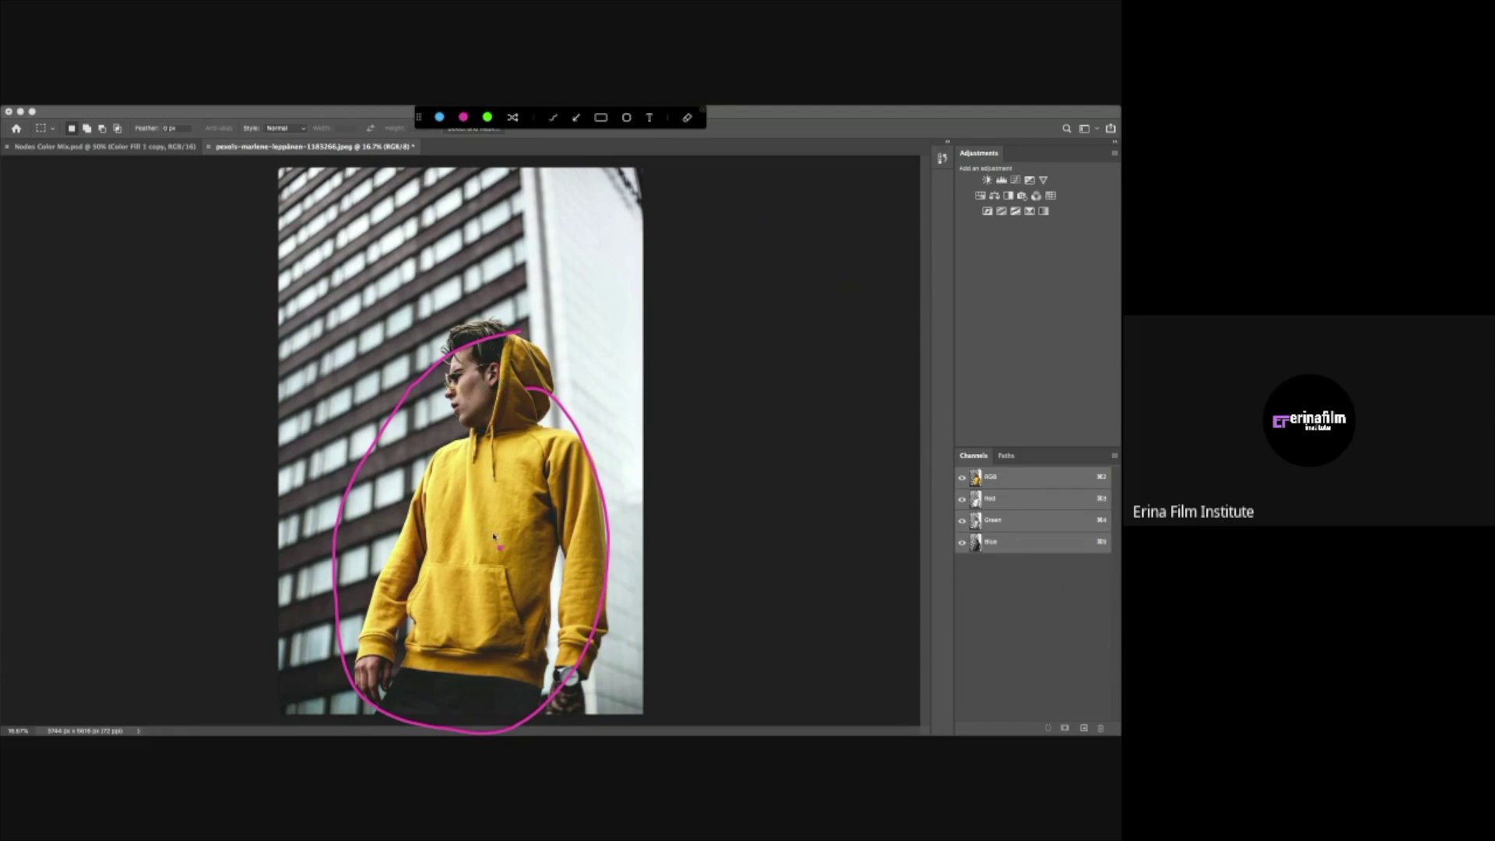
pyautogui.moveTo(494, 537)
pyautogui.mouseDown()
pyautogui.moveTo(537, 546)
pyautogui.moveTo(662, 458)
pyautogui.moveTo(633, 295)
pyautogui.moveTo(511, 256)
pyautogui.mouseUp()
pyautogui.moveTo(680, 543); pyautogui.dragTo(746, 552)
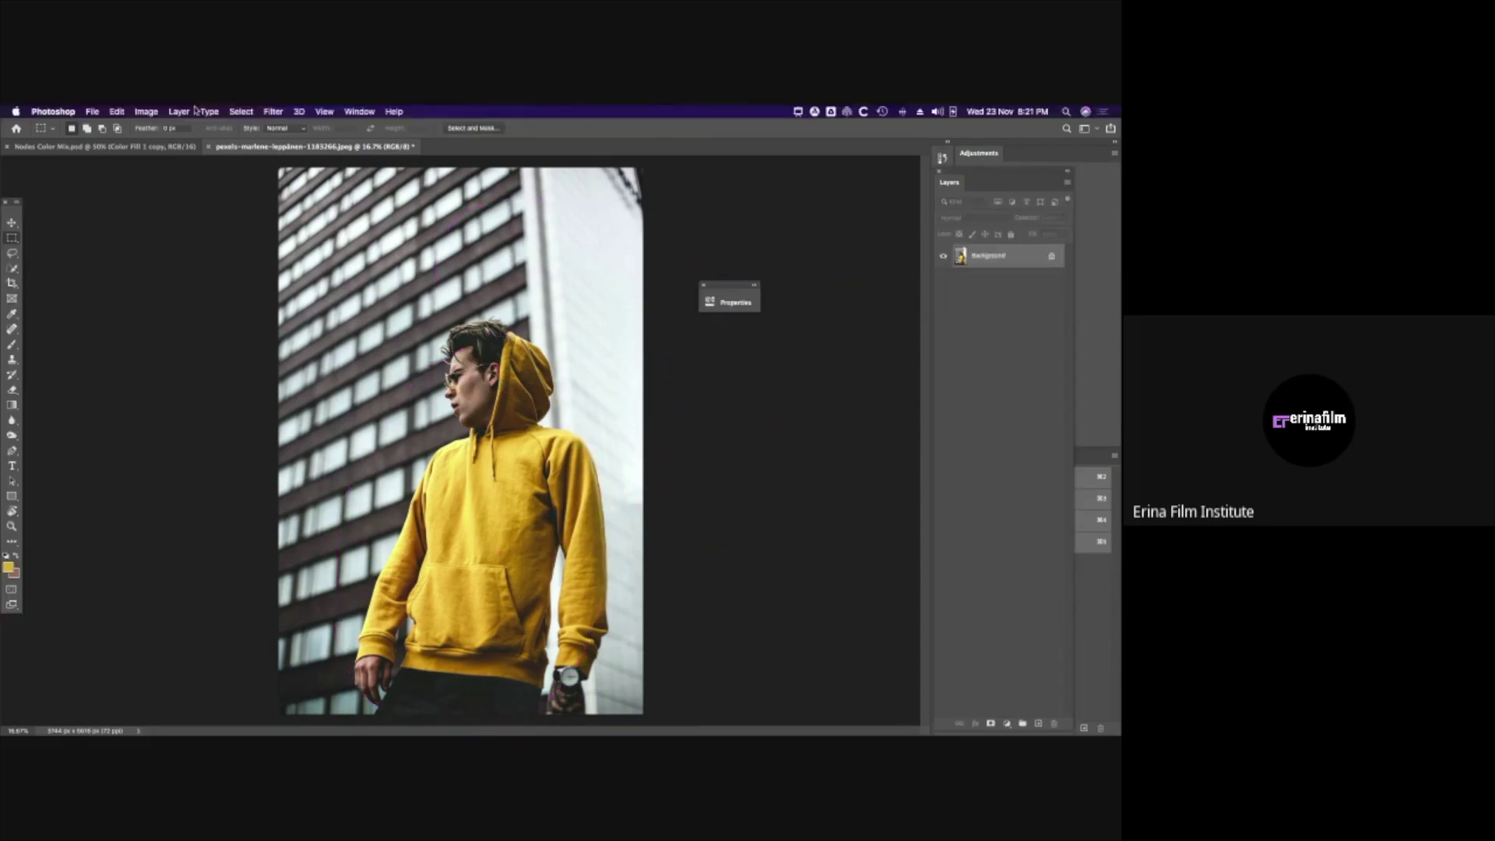
# Select the yellow hoodie with Color Range, adding several samples across the fabric and undoing the sample that selects the whole photo
pyautogui.click(240, 111)
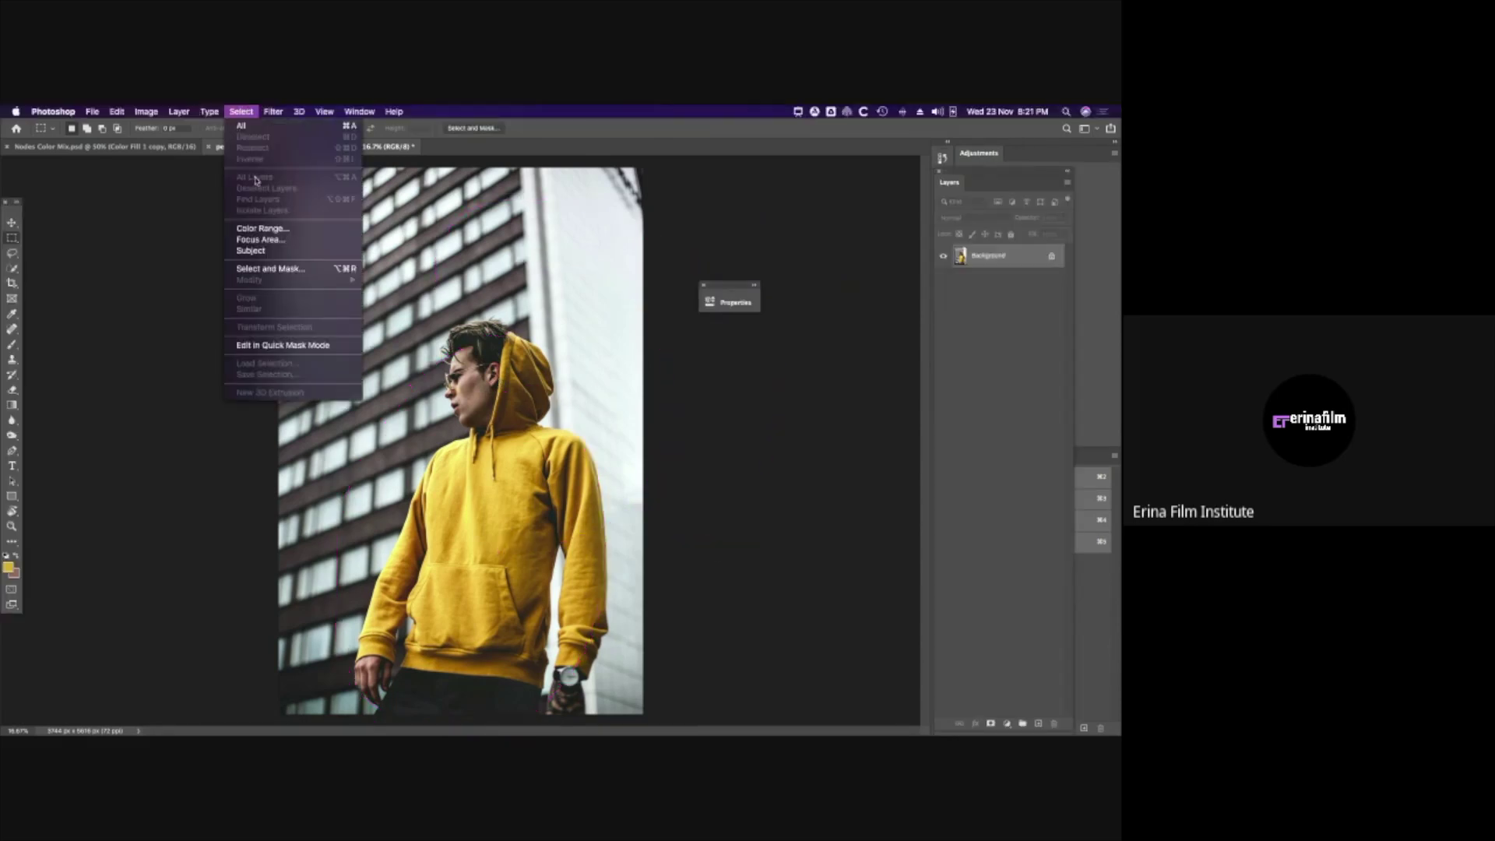
pyautogui.click(262, 228)
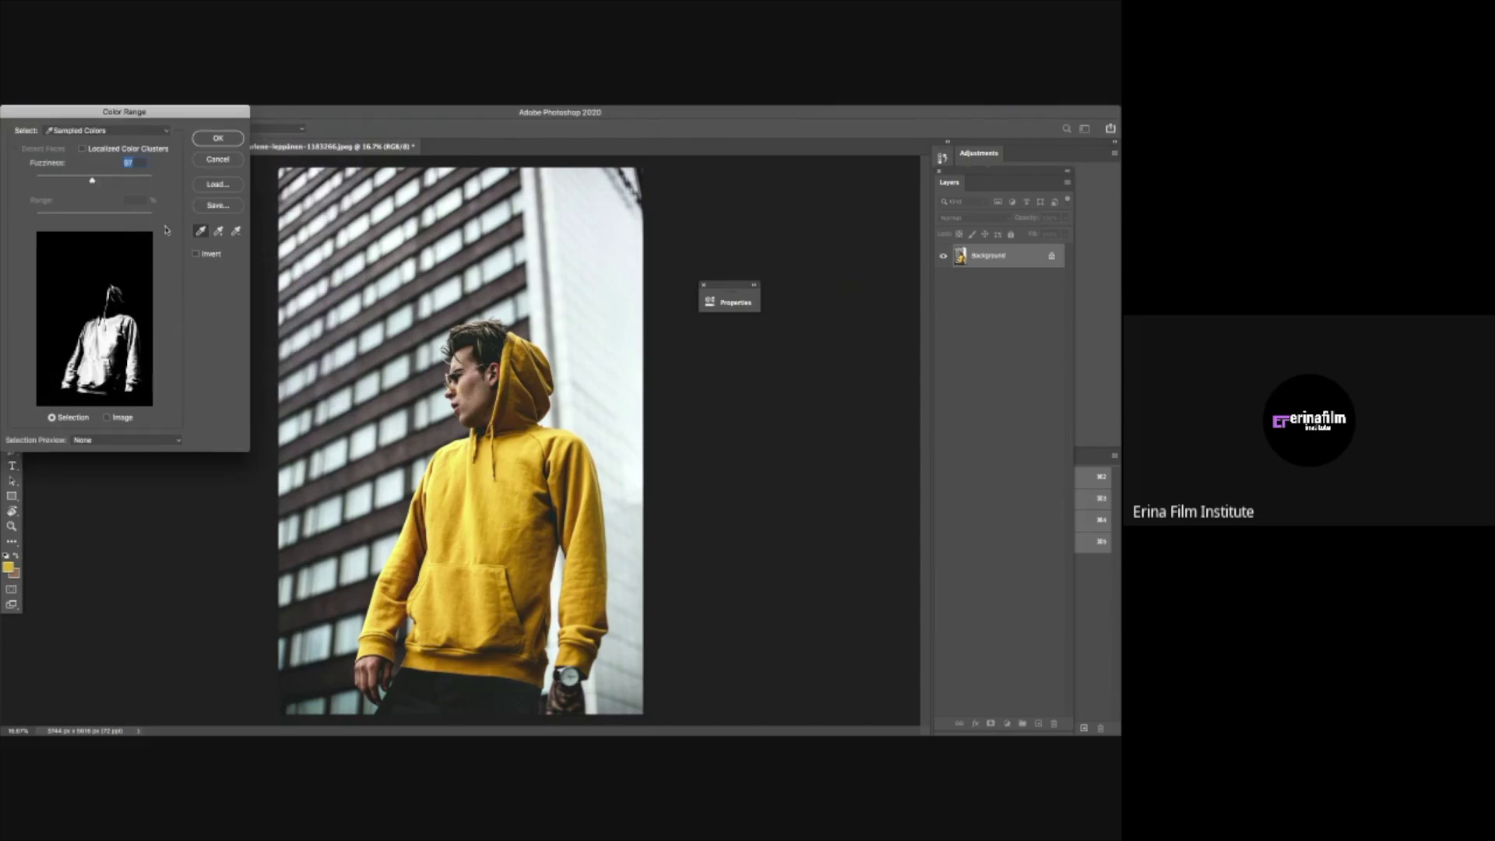
pyautogui.click(220, 231)
pyautogui.click(457, 462)
pyautogui.click(481, 499)
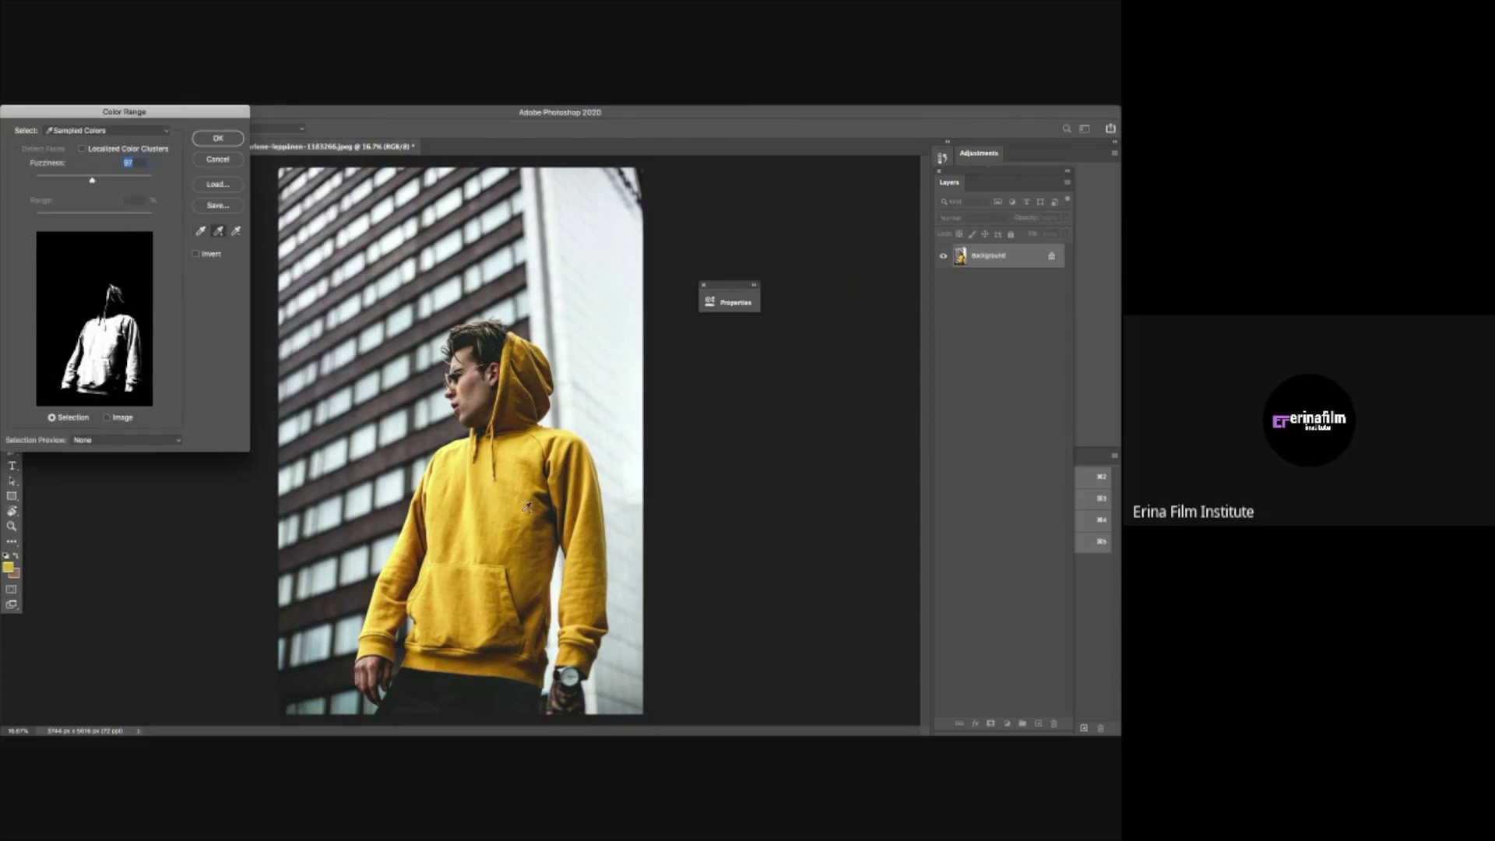
pyautogui.click(509, 532)
pyautogui.click(505, 573)
pyautogui.click(518, 544)
pyautogui.click(538, 538)
pyautogui.click(554, 514)
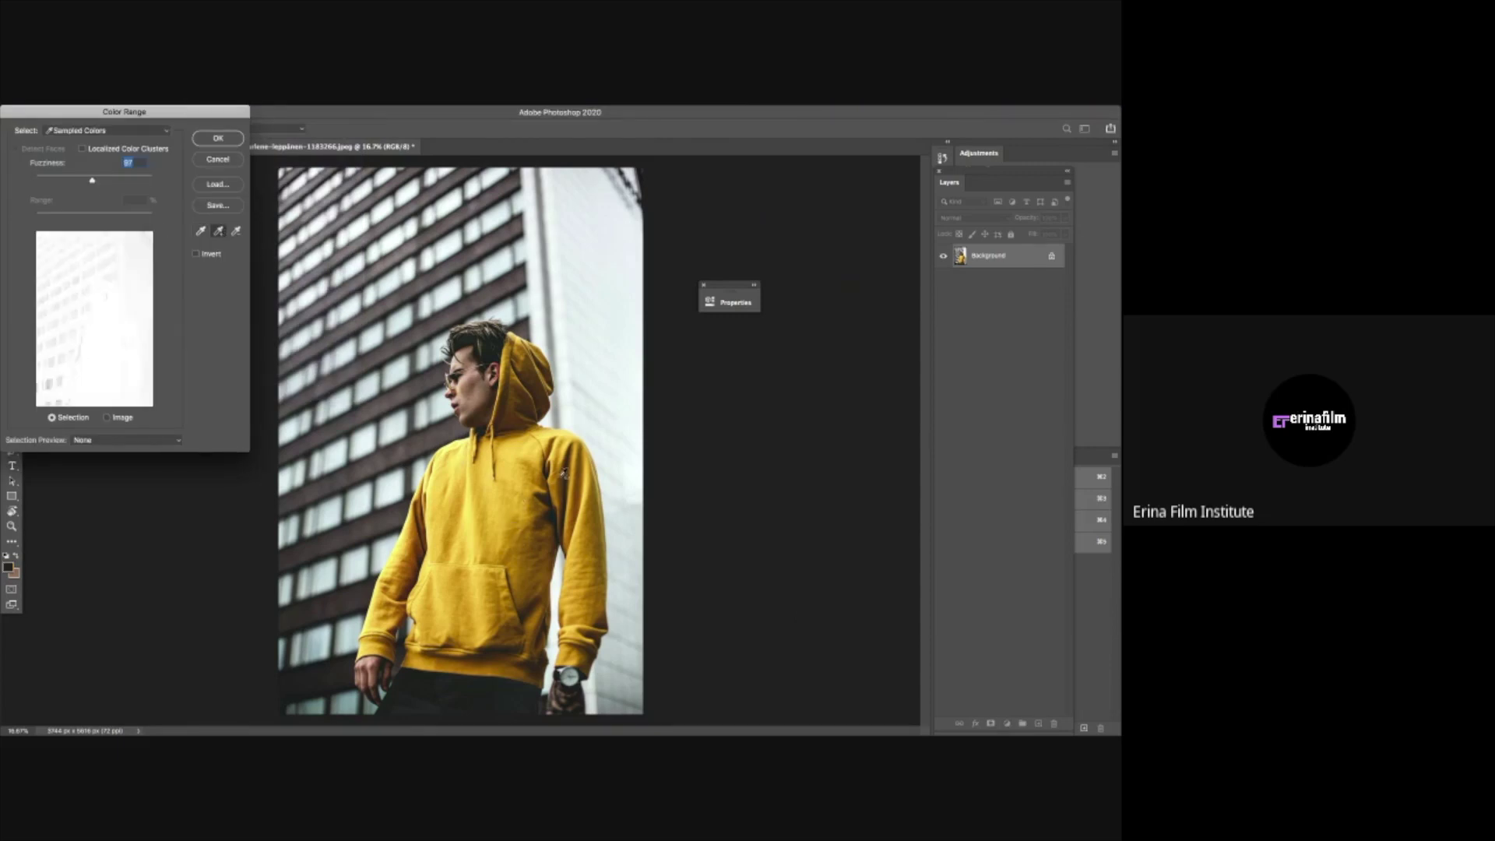
pyautogui.press('super+z')
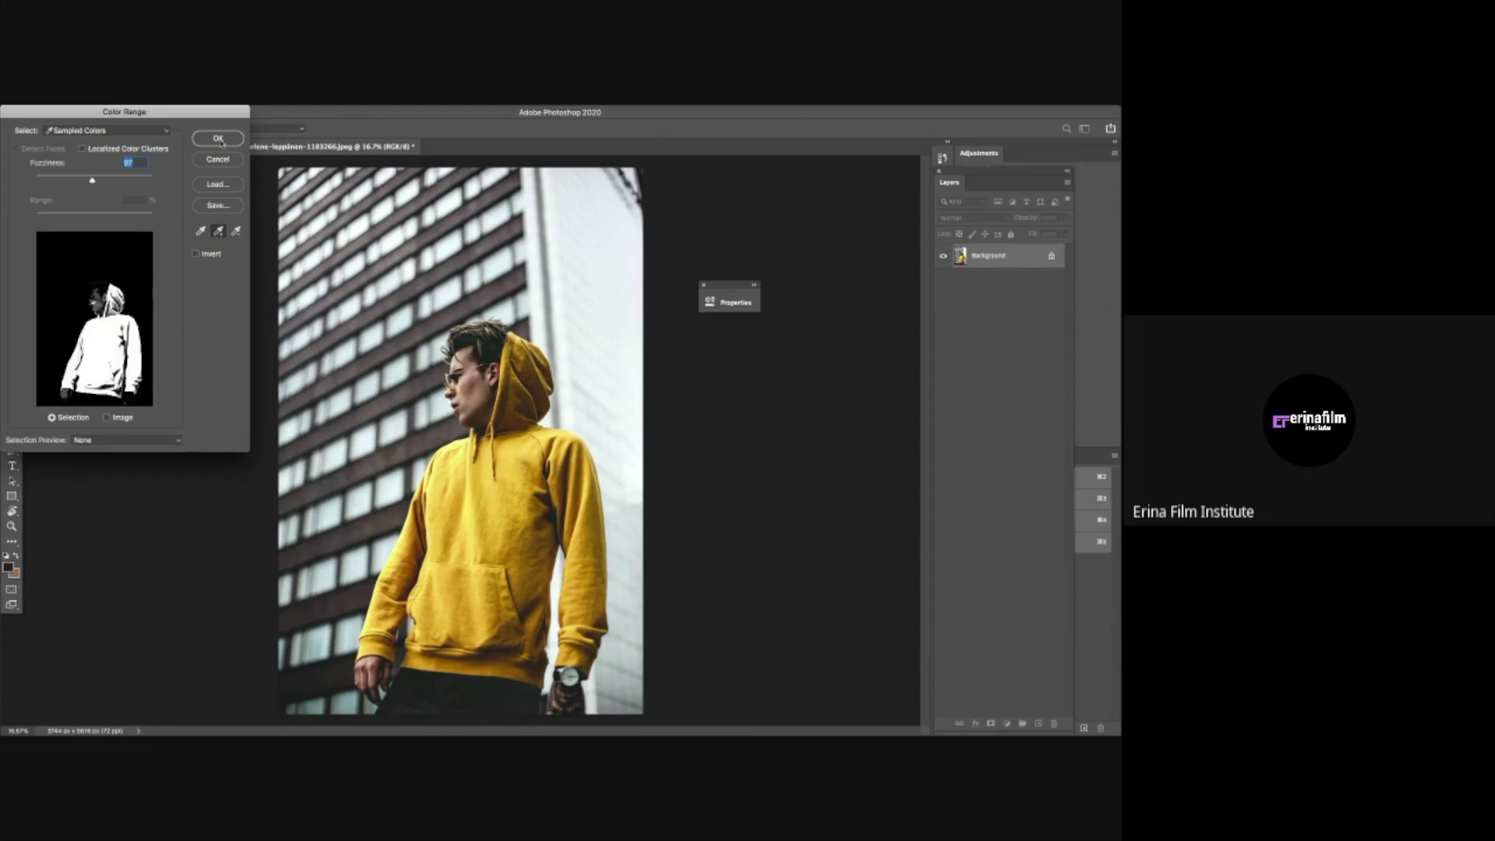
pyautogui.click(218, 138)
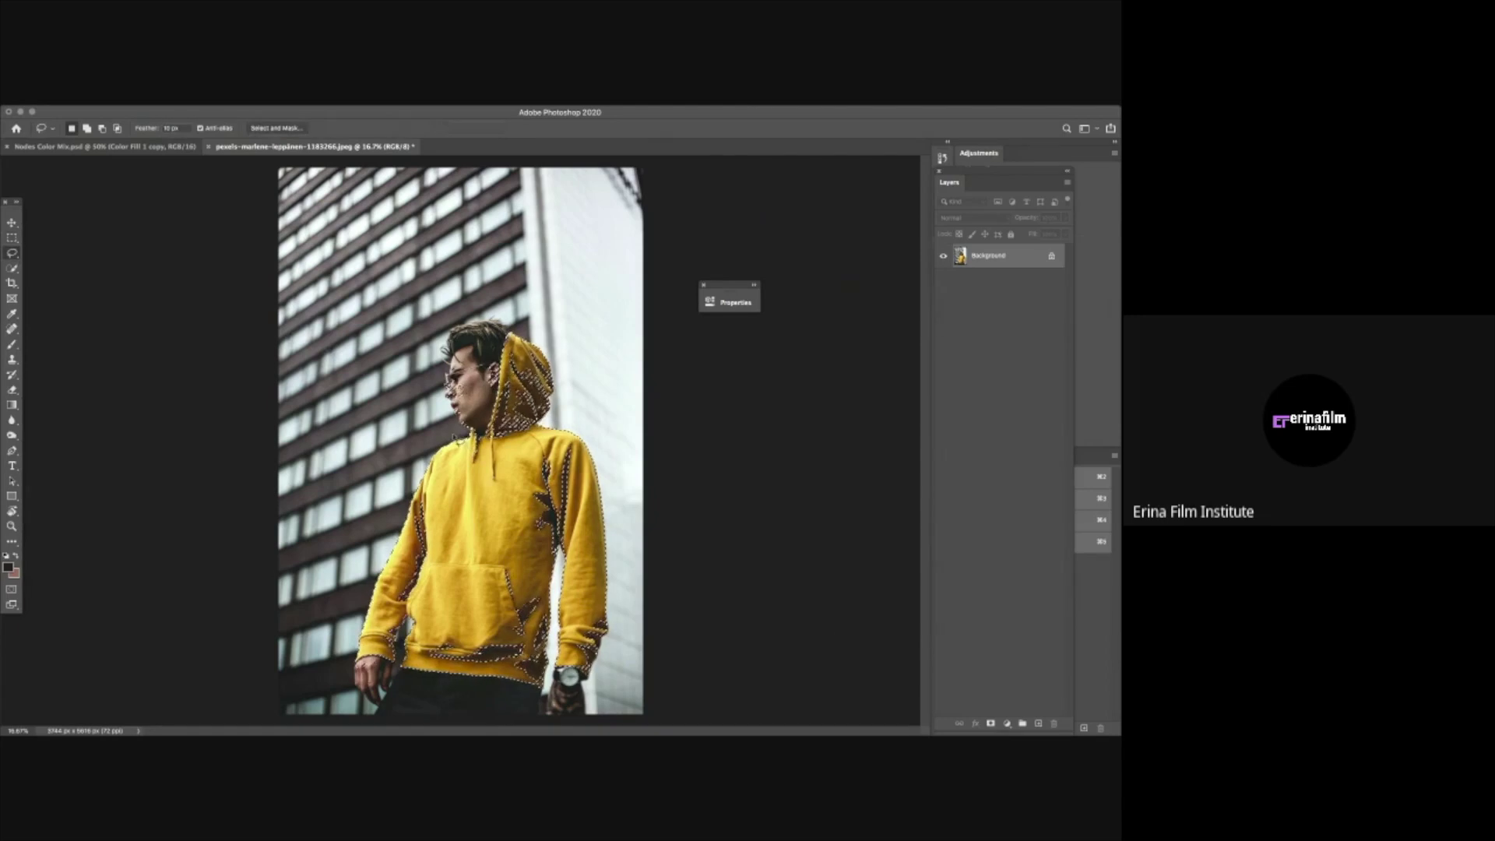
# Remove the face area from the selection with the Lasso tool and copy the selected hoodie to a new layer
pyautogui.click(12, 253)
pyautogui.moveTo(433, 428)
pyautogui.mouseDown()
pyautogui.moveTo(503, 432)
pyautogui.moveTo(506, 382)
pyautogui.moveTo(495, 302)
pyautogui.moveTo(425, 302)
pyautogui.mouseUp()
pyautogui.press('super+j')
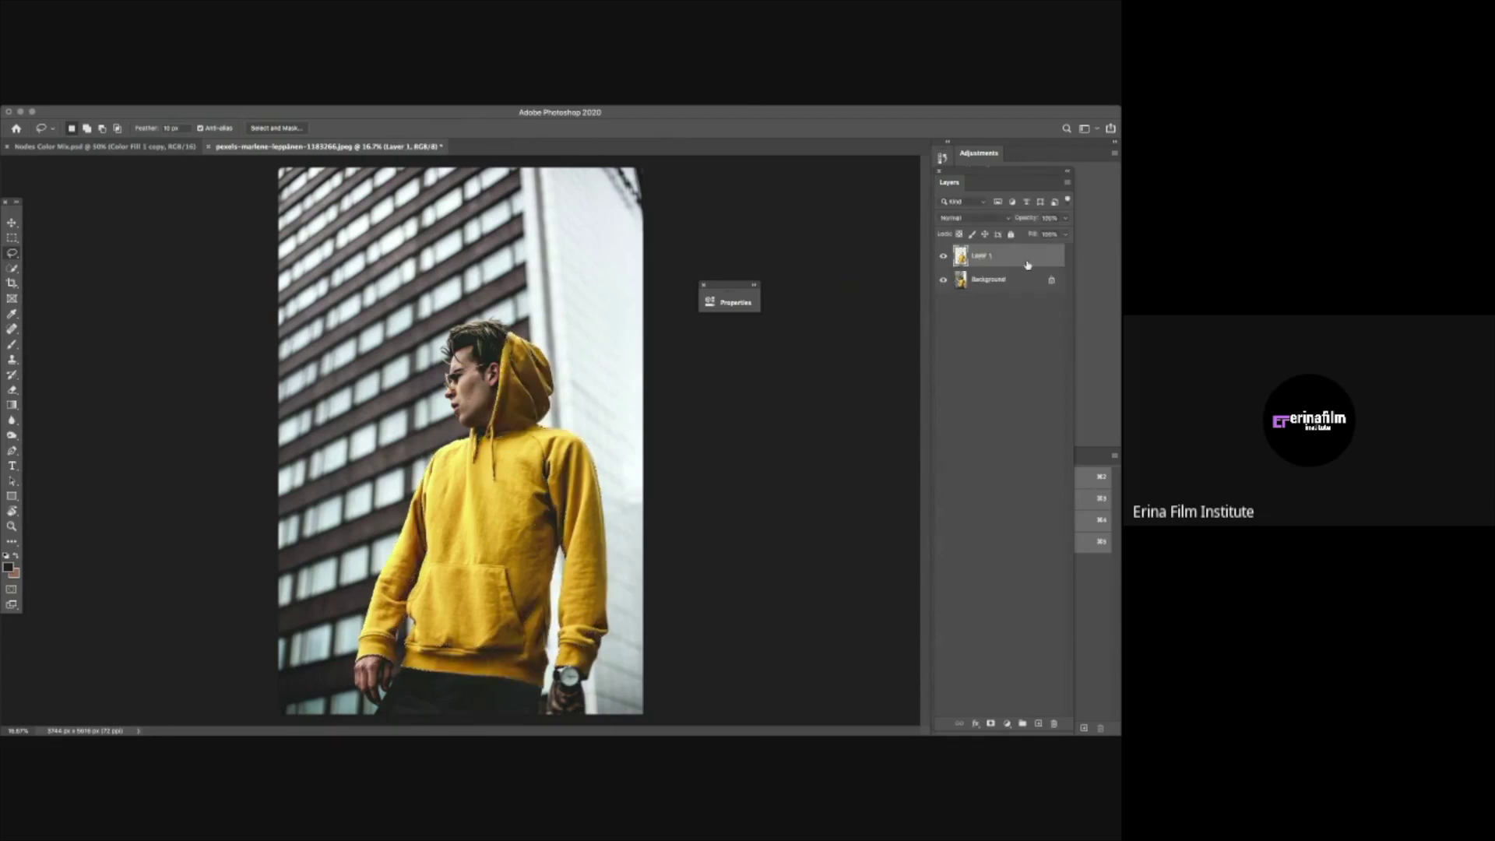
# Isolate the hoodie layer to check it, hide it, and show and select the Background layer
pyautogui.click(943, 280)
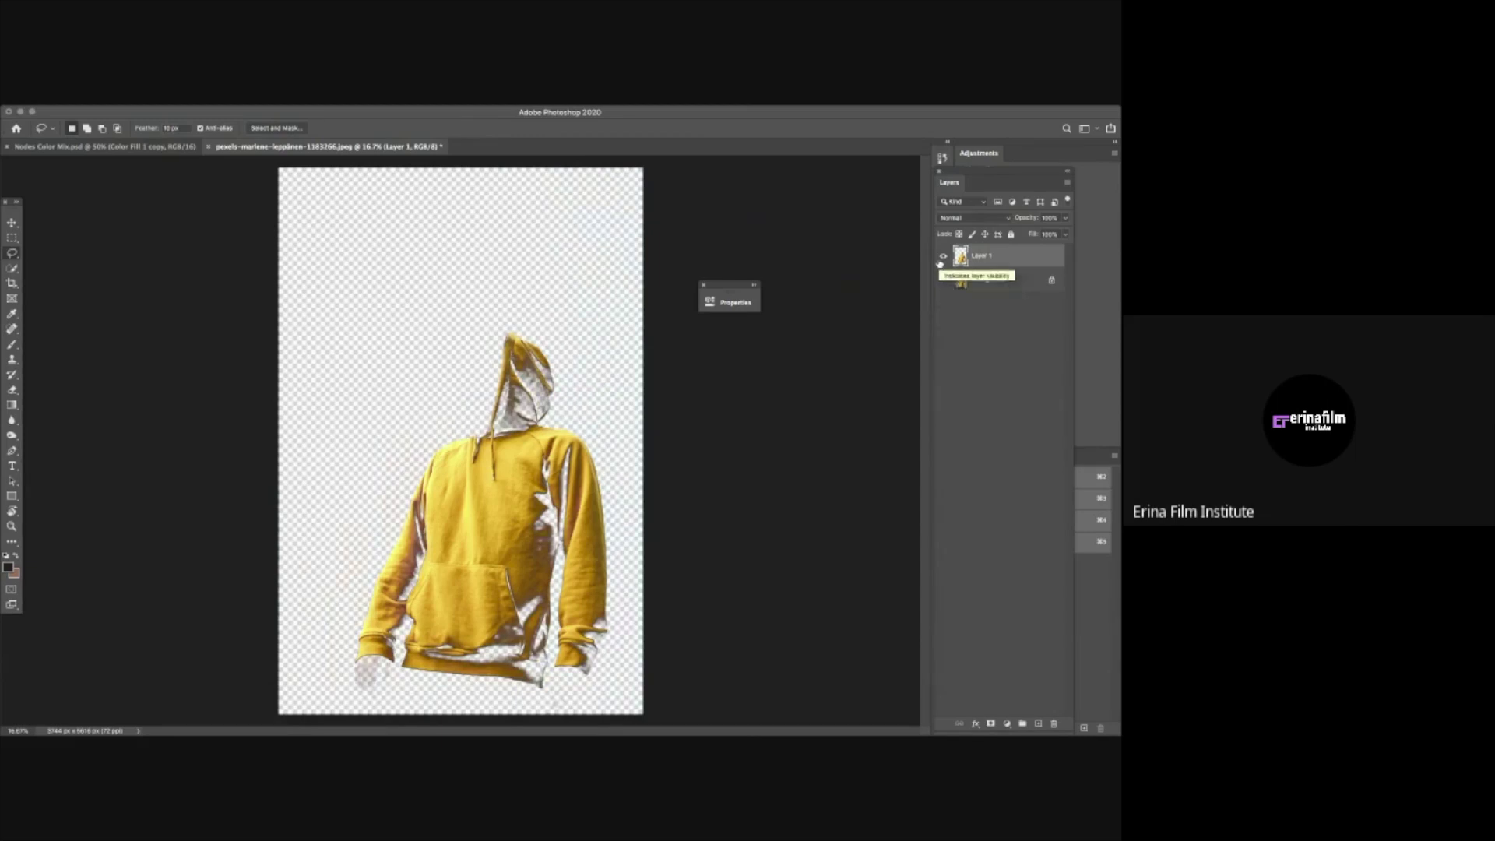
pyautogui.click(944, 255)
pyautogui.click(943, 280)
pyautogui.click(1001, 280)
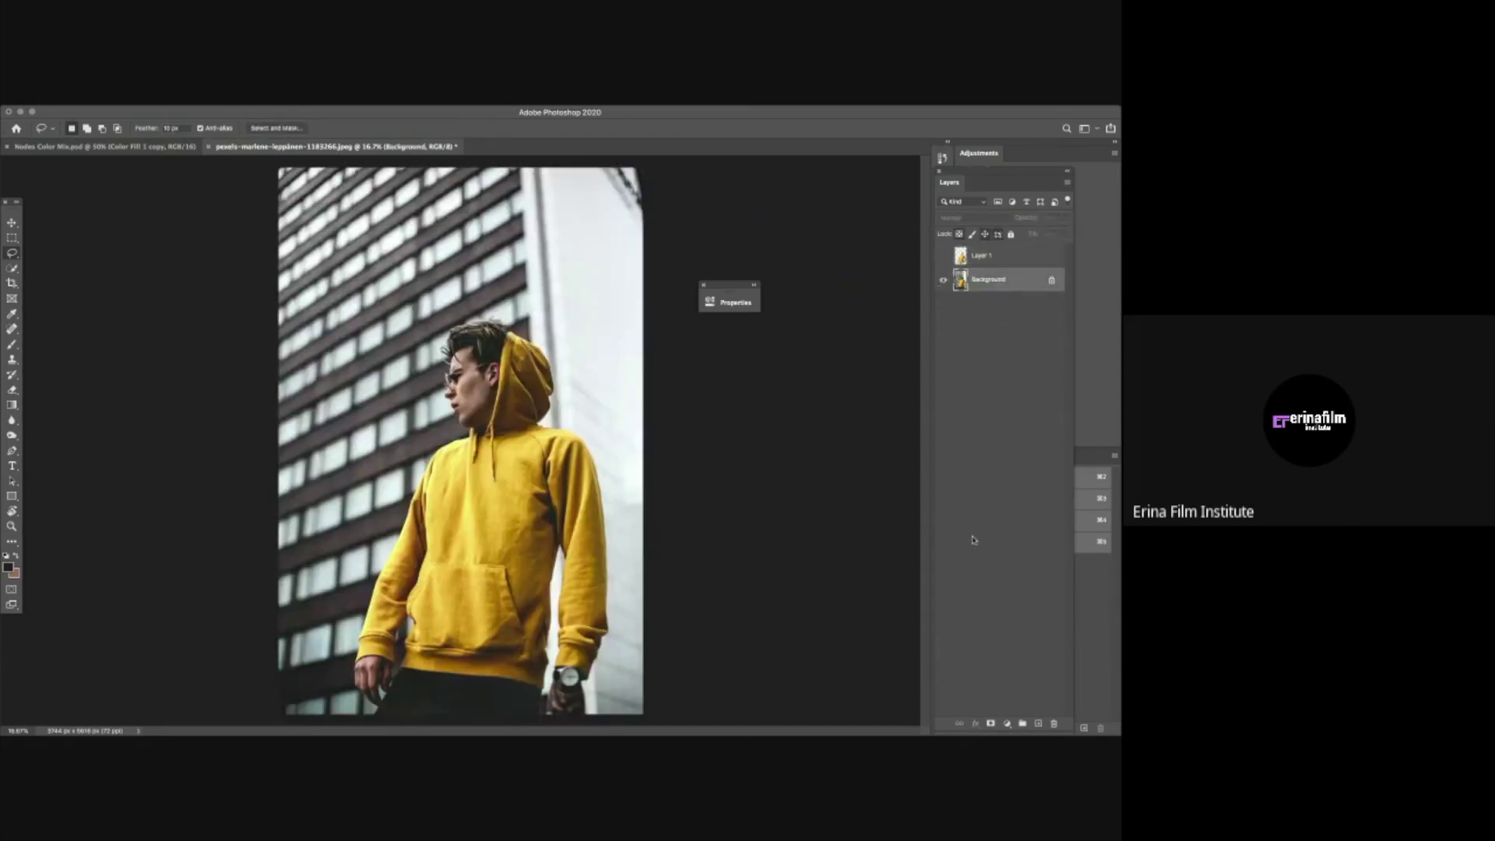
# Add a Hue/Saturation adjustment above the Background, desaturate the photo to greyscale, and show Layer 1 over it
pyautogui.click(1007, 723)
pyautogui.click(1035, 597)
pyautogui.moveTo(555, 401); pyautogui.dragTo(210, 384)
pyautogui.click(678, 297)
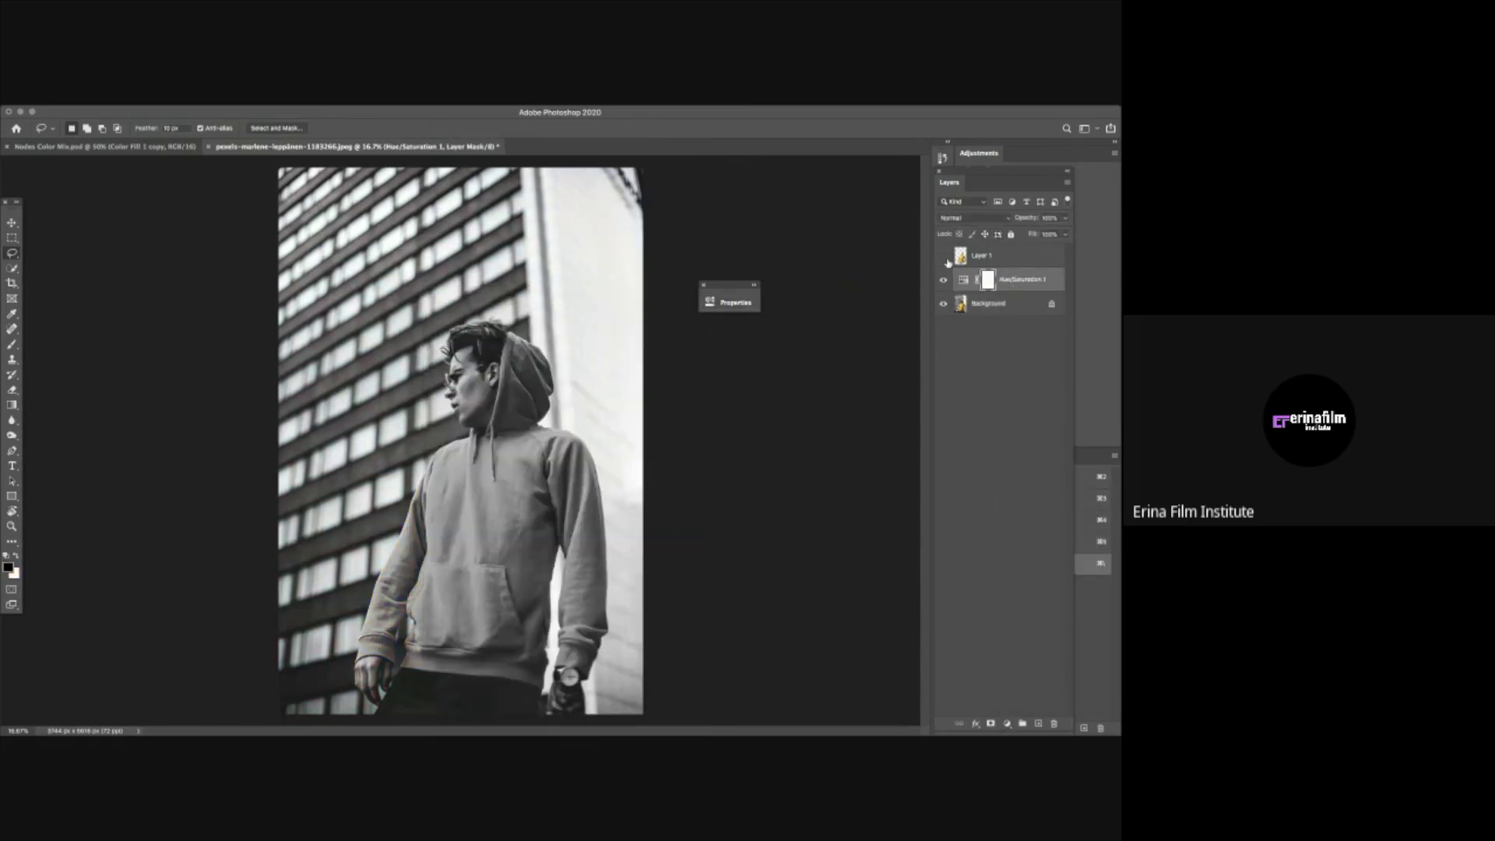
pyautogui.click(944, 257)
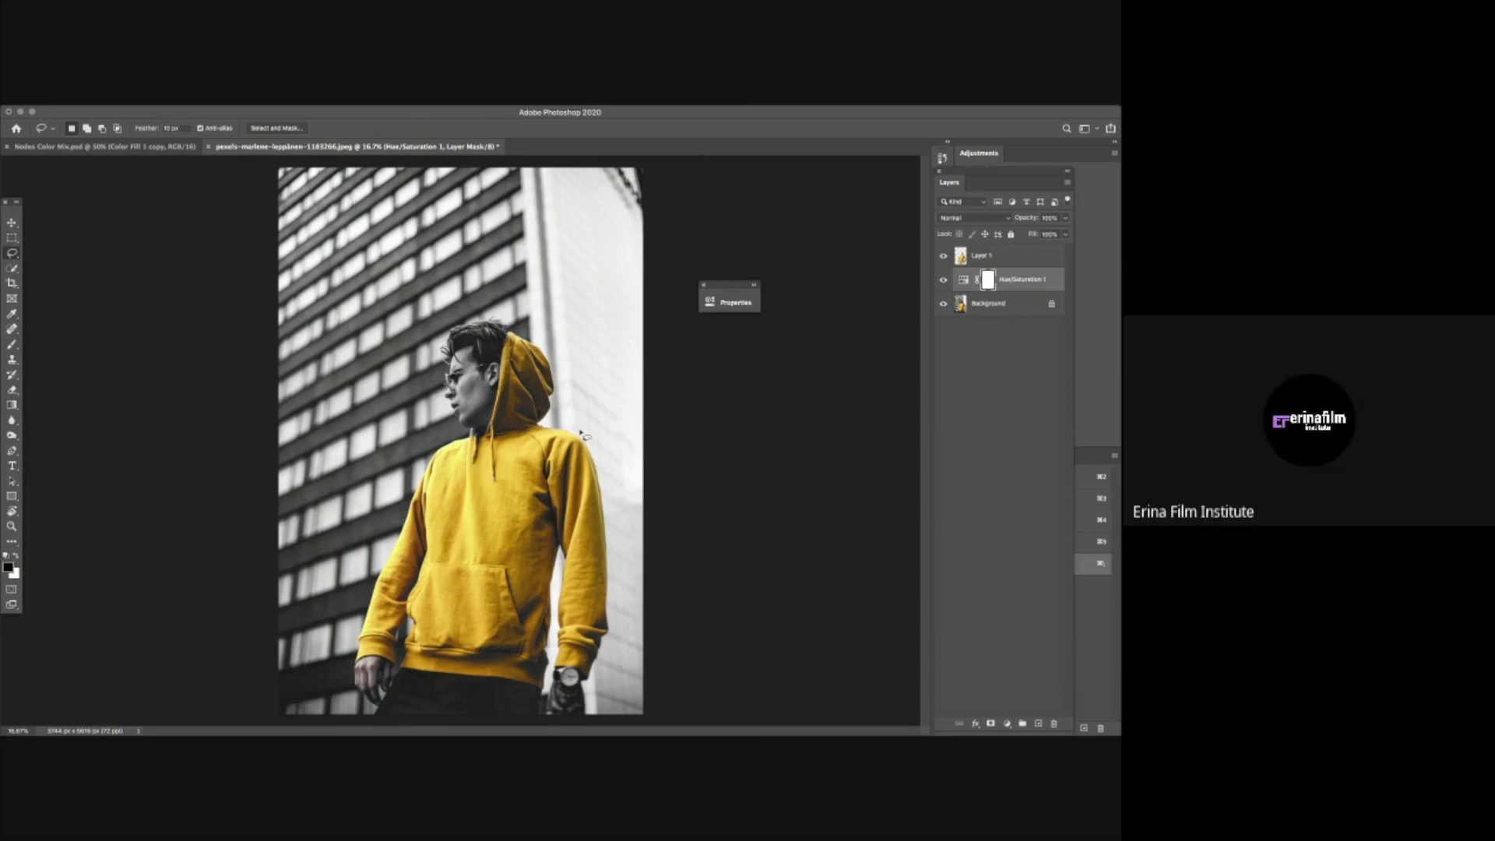
# Switch to DaVinci Resolve and examine the hoodie clip and its single node with the viewer at 47%
pyautogui.press('super+Tab')
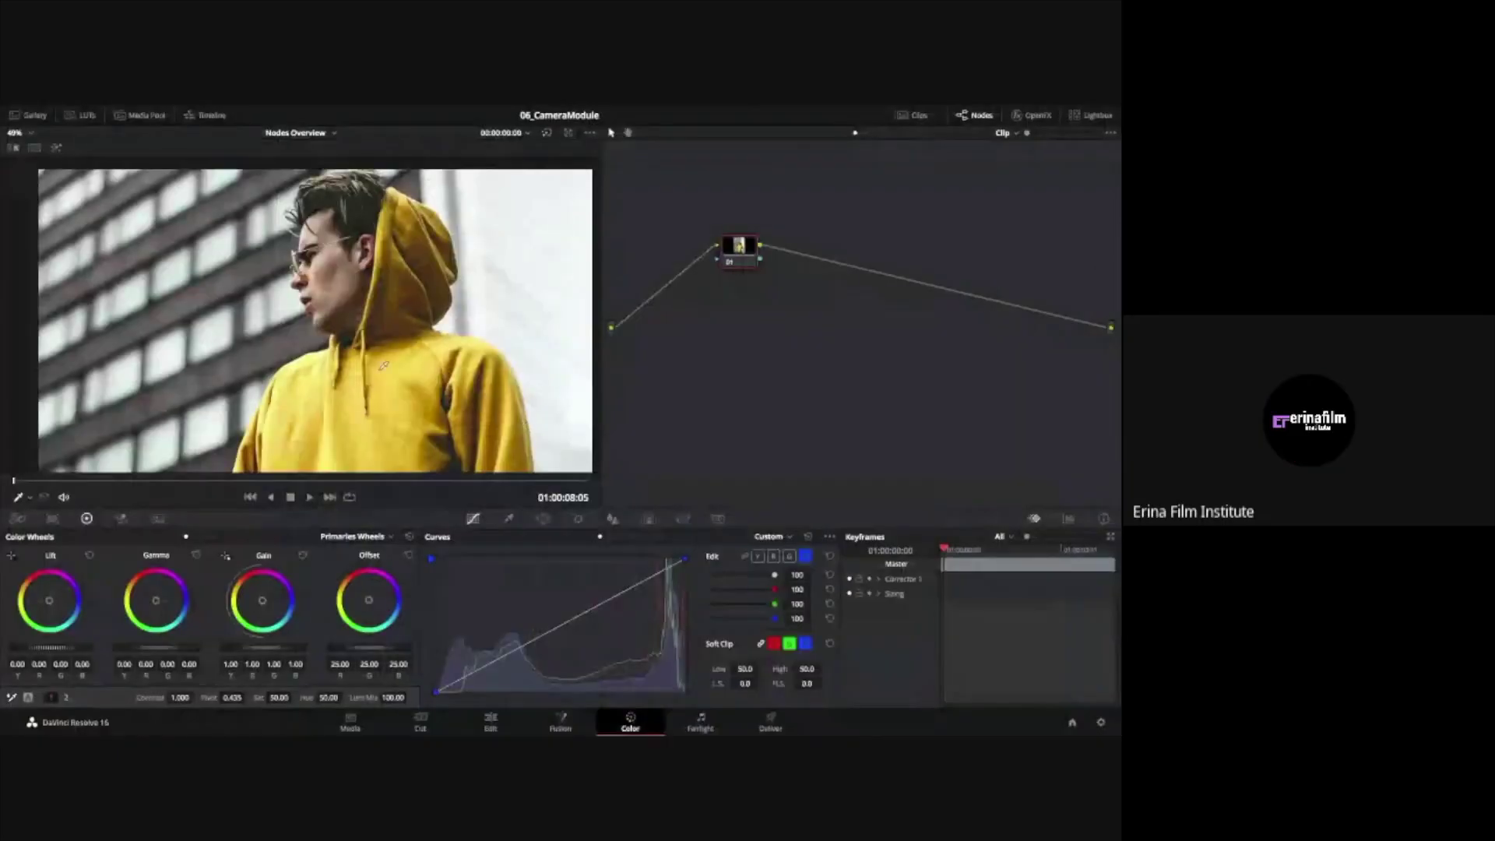
pyautogui.scroll(-3, 383, 365)
pyautogui.scroll(2, 384, 365)
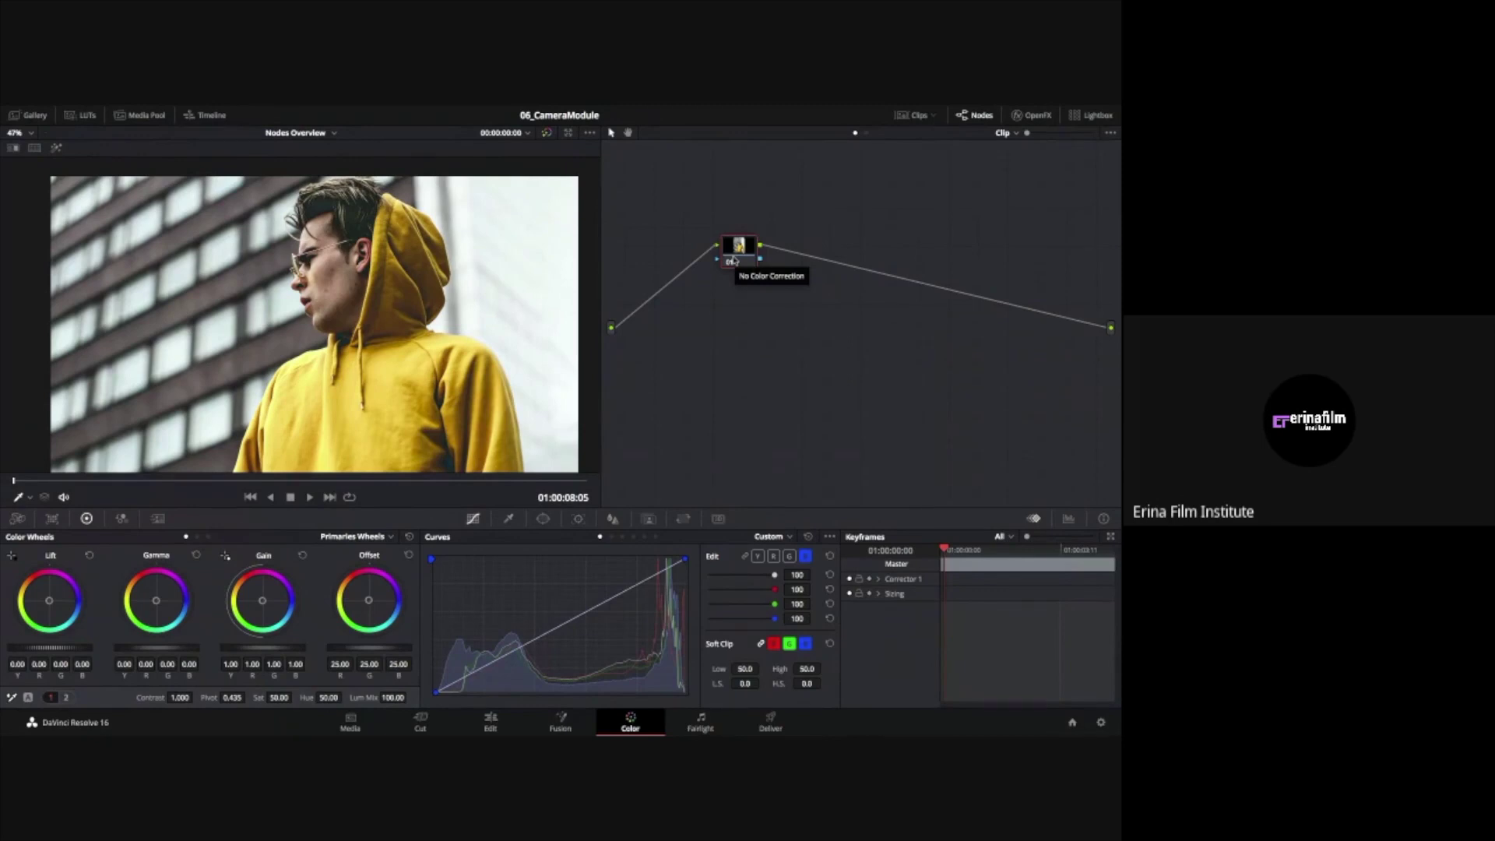
# Switch to Photoshop and review the yellow hoodie layer above the greyscale Hue/Saturation adjustment
pyautogui.press('super+Tab')
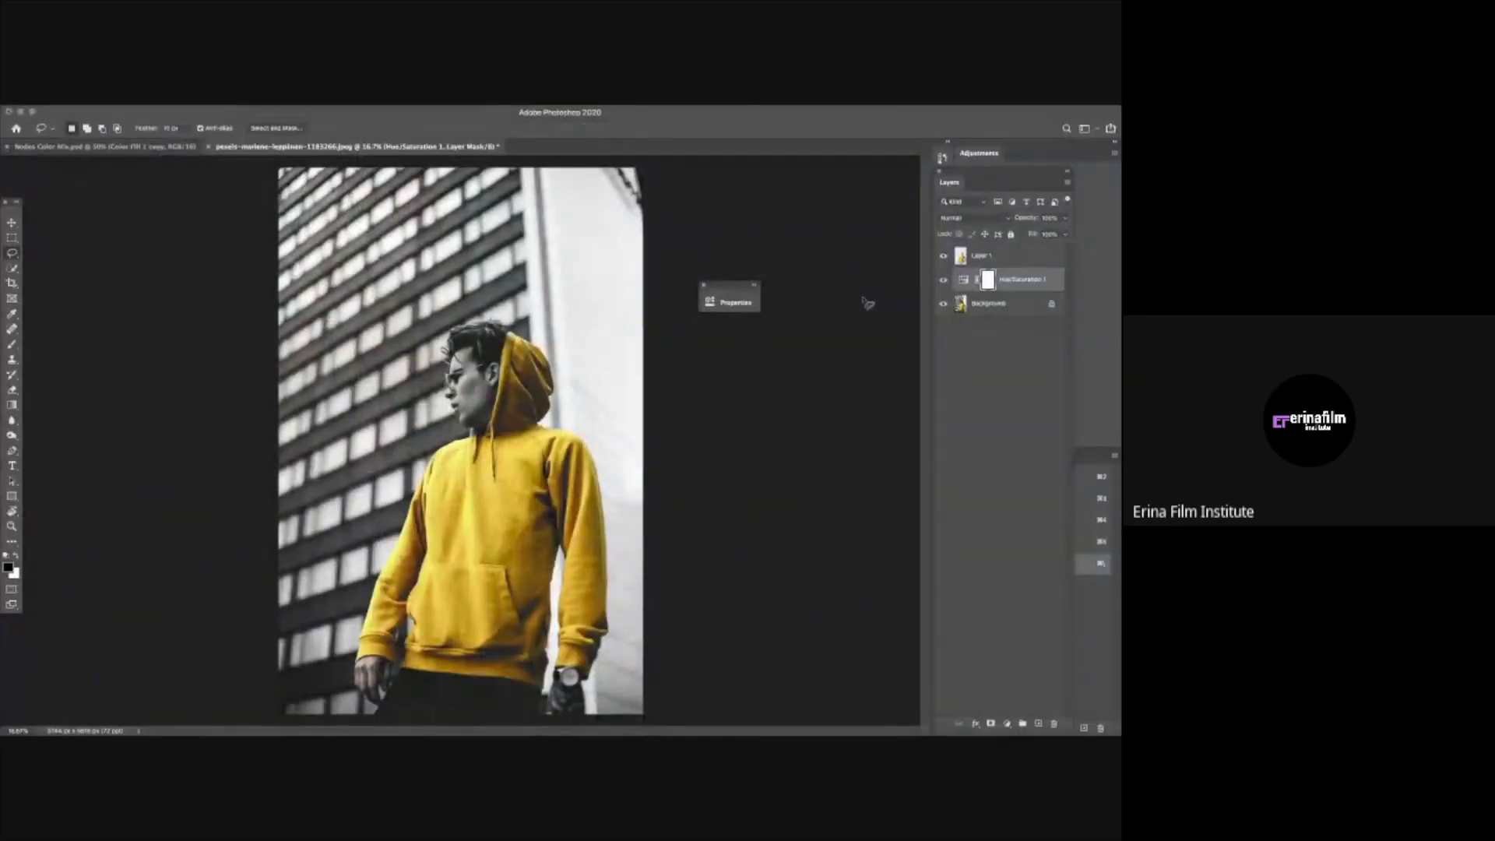
pyautogui.hotkey('ctrl', 'a')
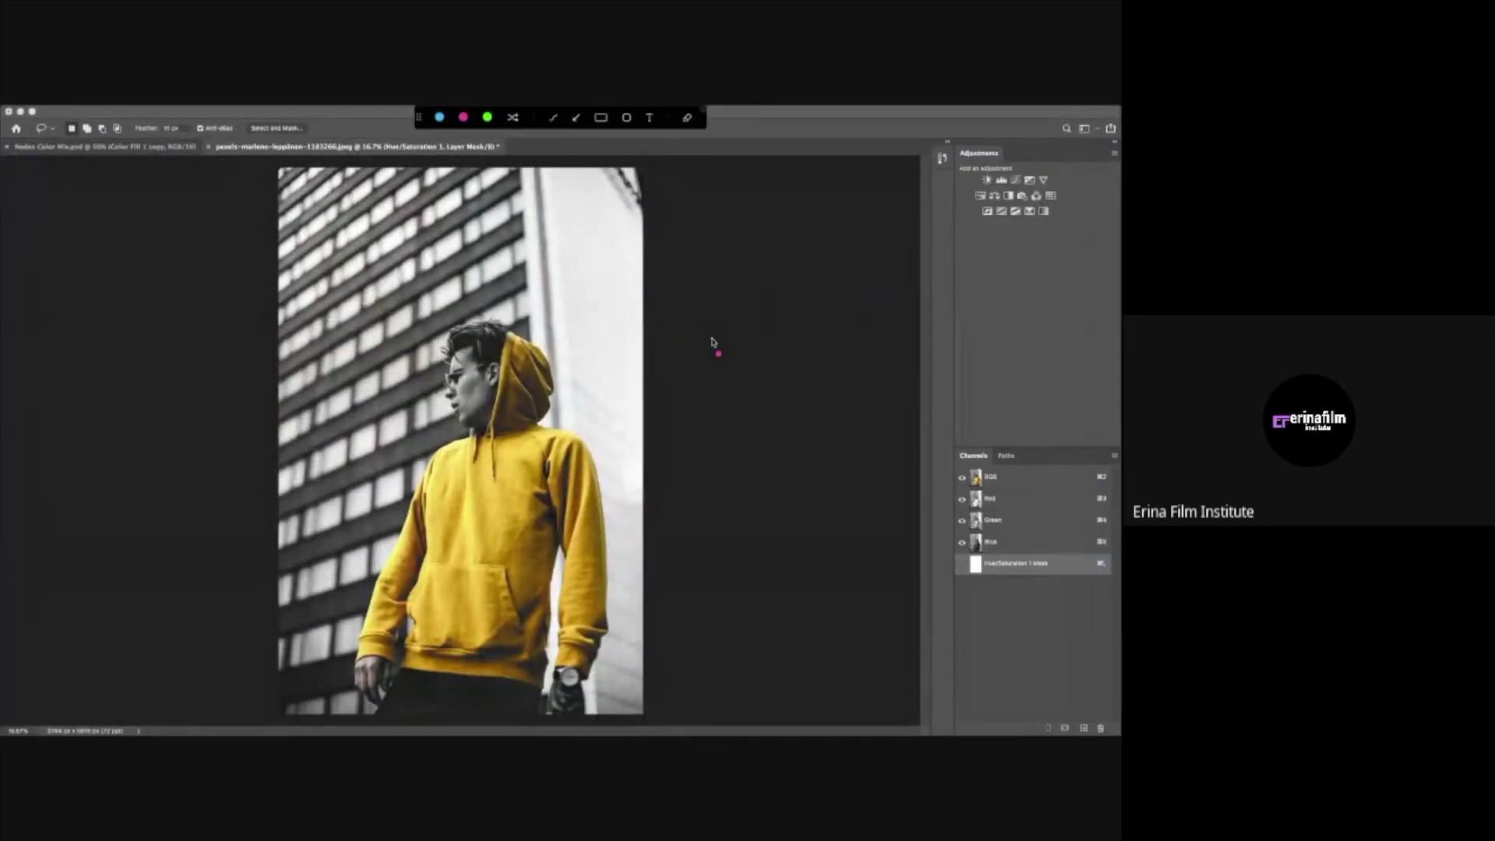
pyautogui.hotkey('ctrl', 'a')
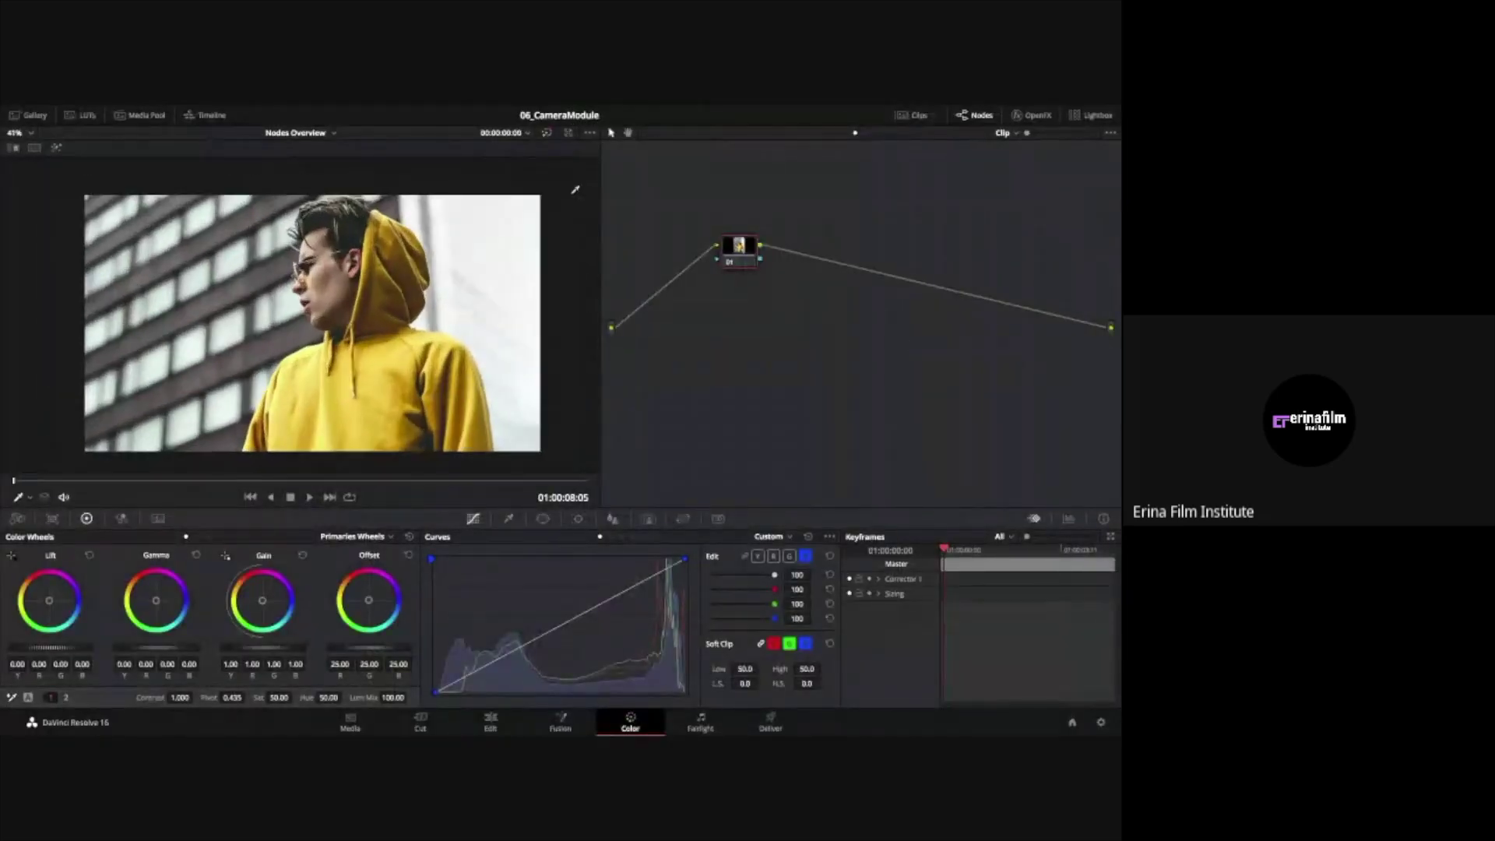
# Back in DaVinci Resolve, add a layer node with a Layer Mixer to node 01 and space the two nodes apart
pyautogui.hotkey('alt', 'l')
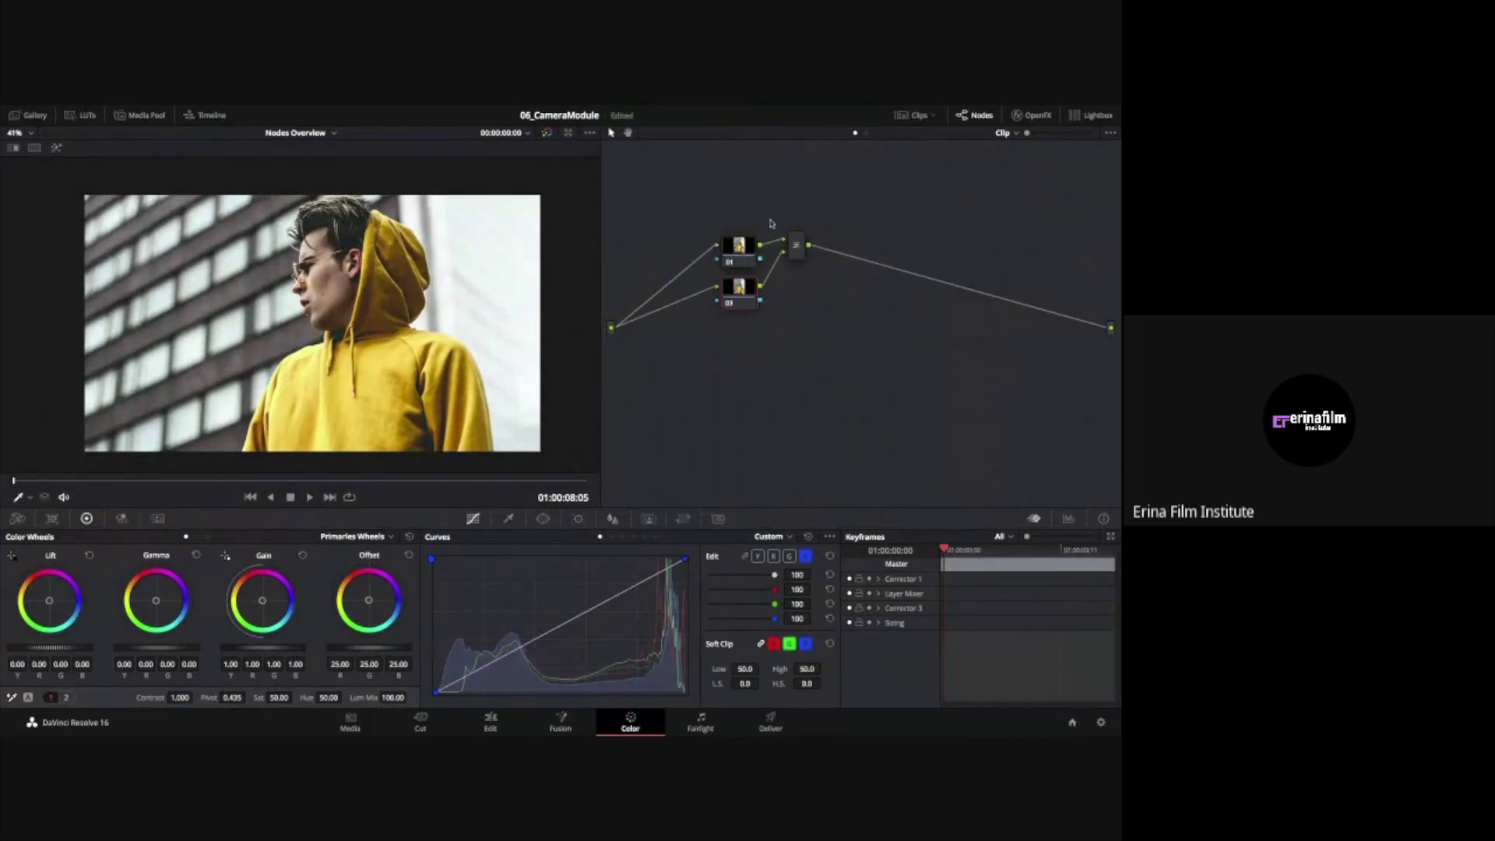
pyautogui.moveTo(752, 302); pyautogui.dragTo(751, 317)
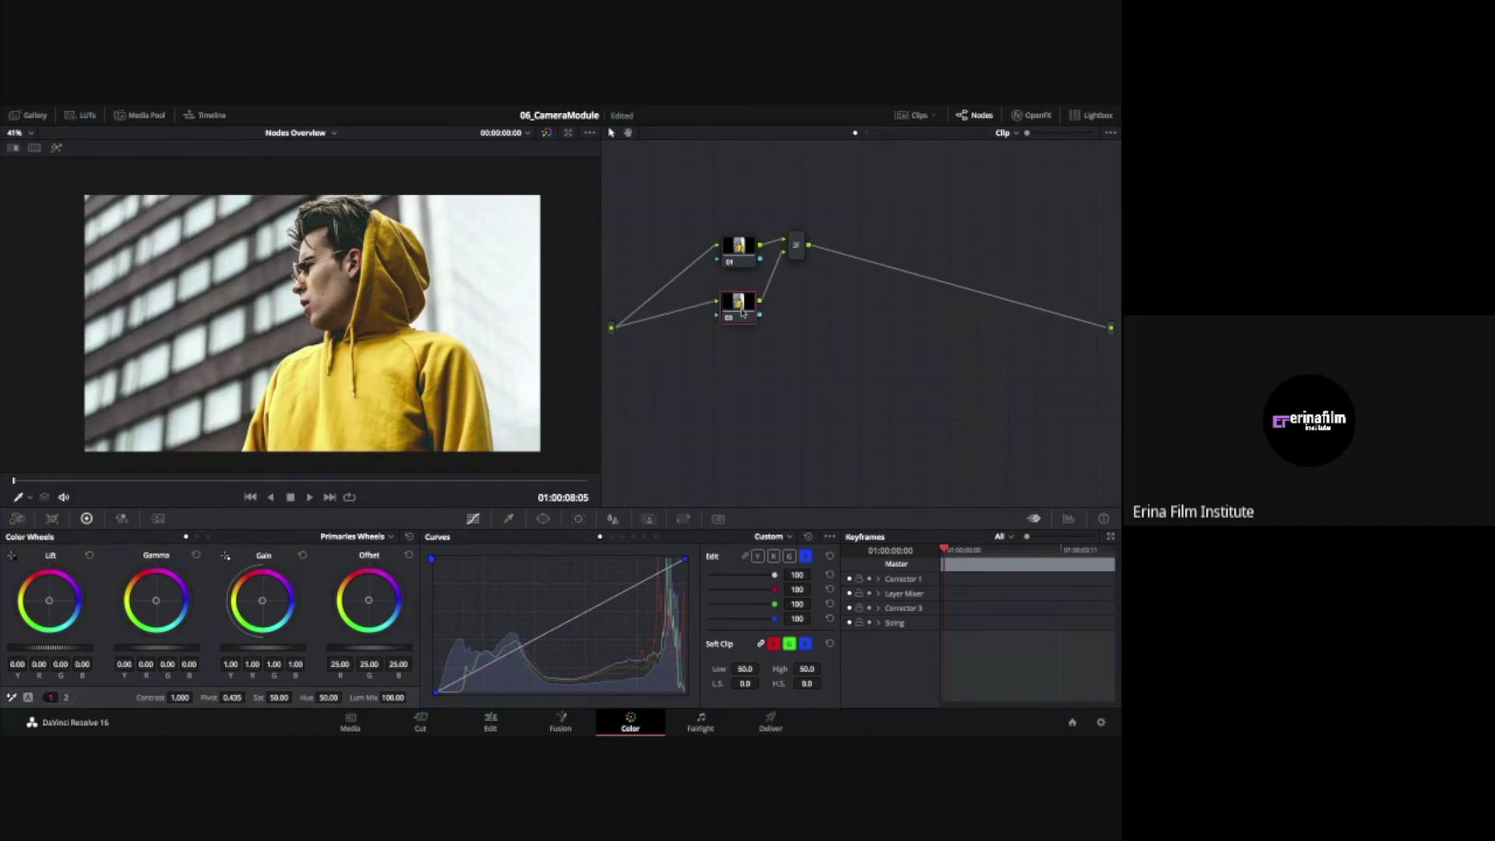
pyautogui.moveTo(739, 249); pyautogui.dragTo(741, 247)
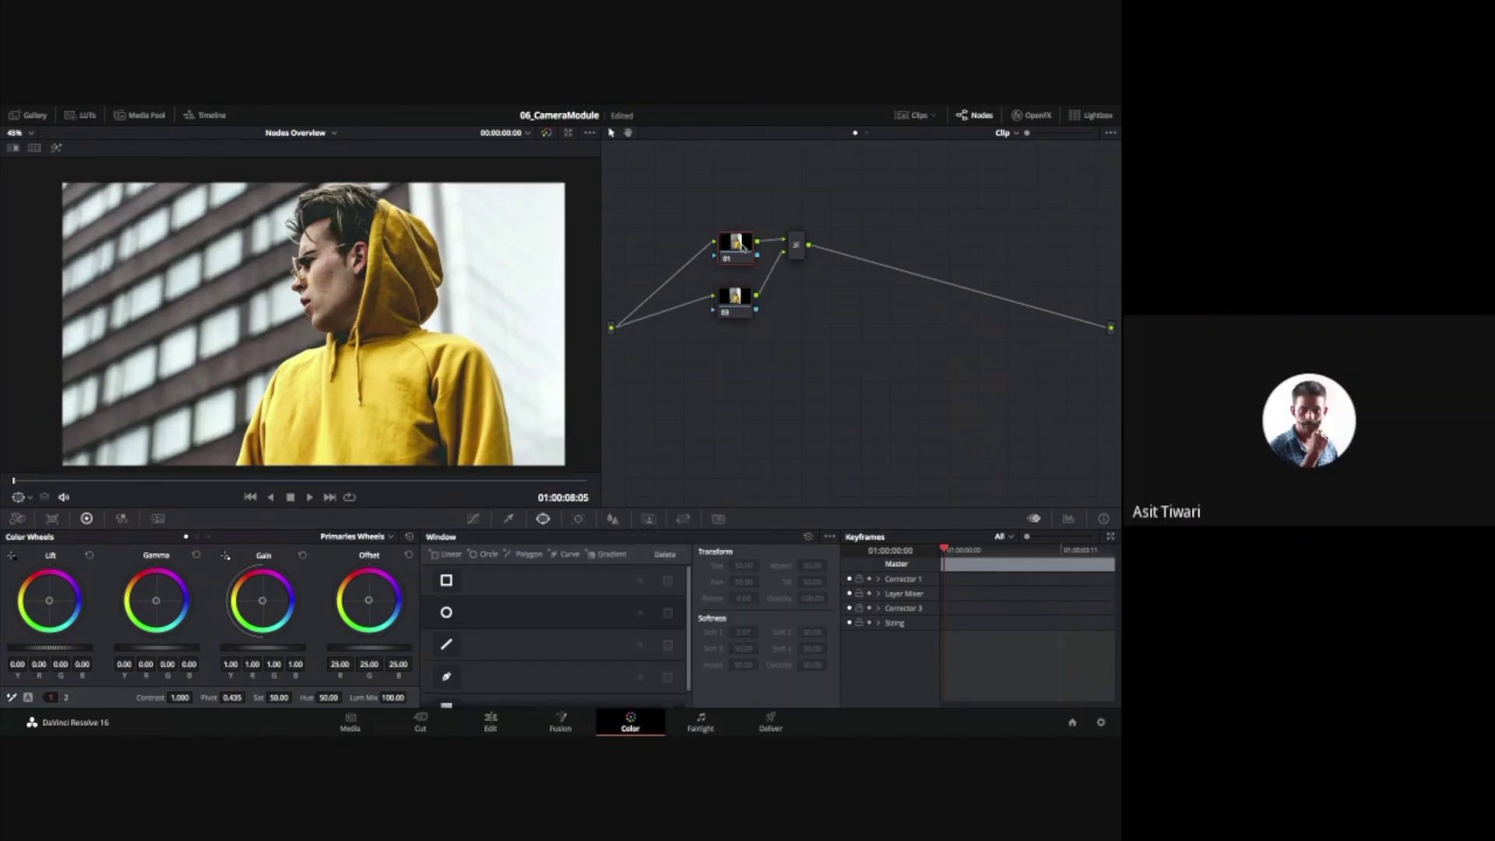
# Draw a closed Pen window on node 03 loosely around the yellow hoodie, following the hood's edge beside the face
pyautogui.click(737, 303)
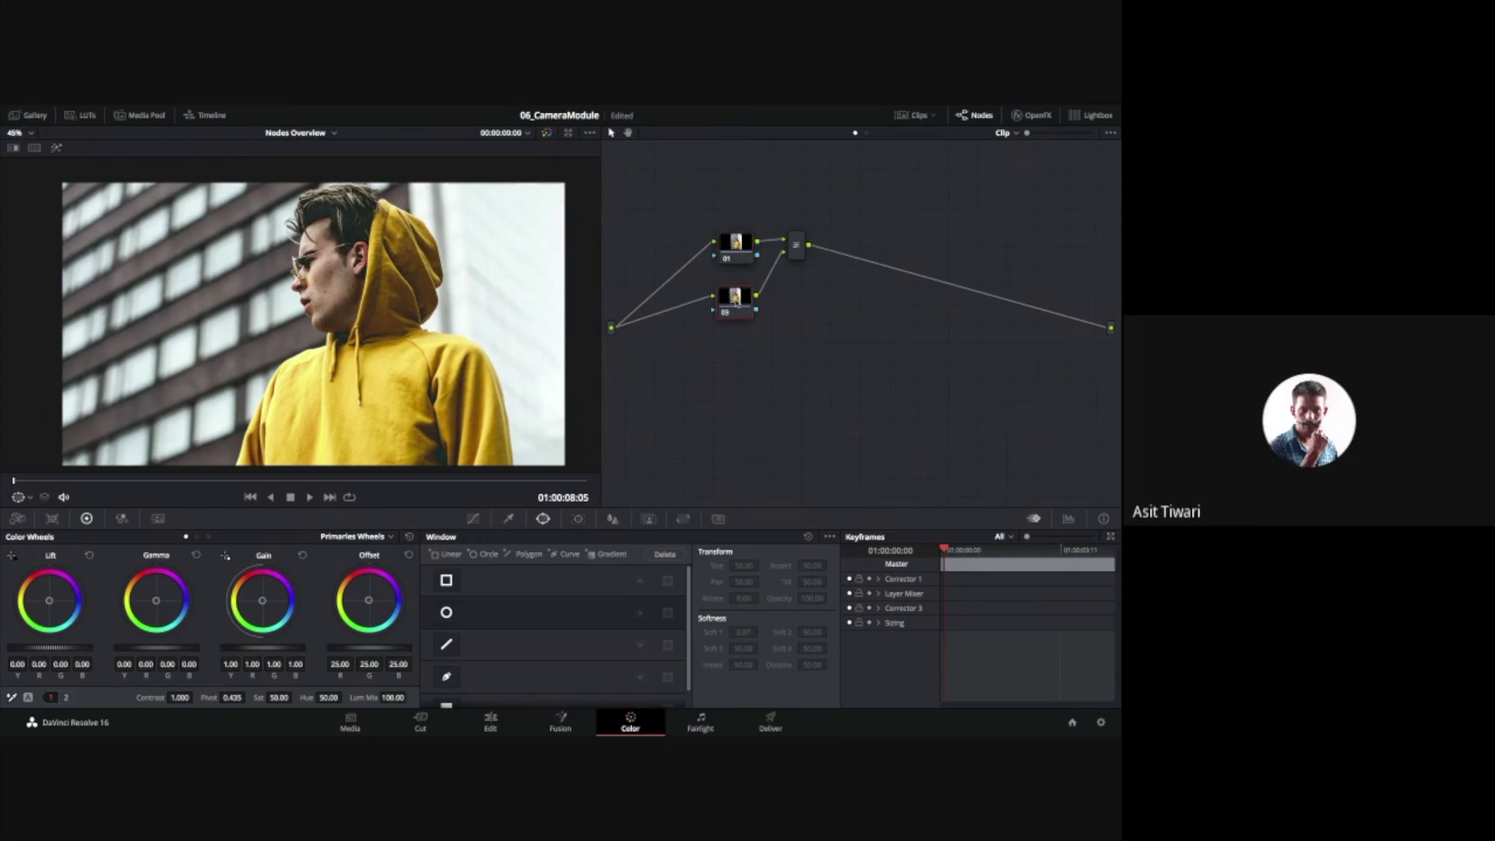
pyautogui.click(447, 676)
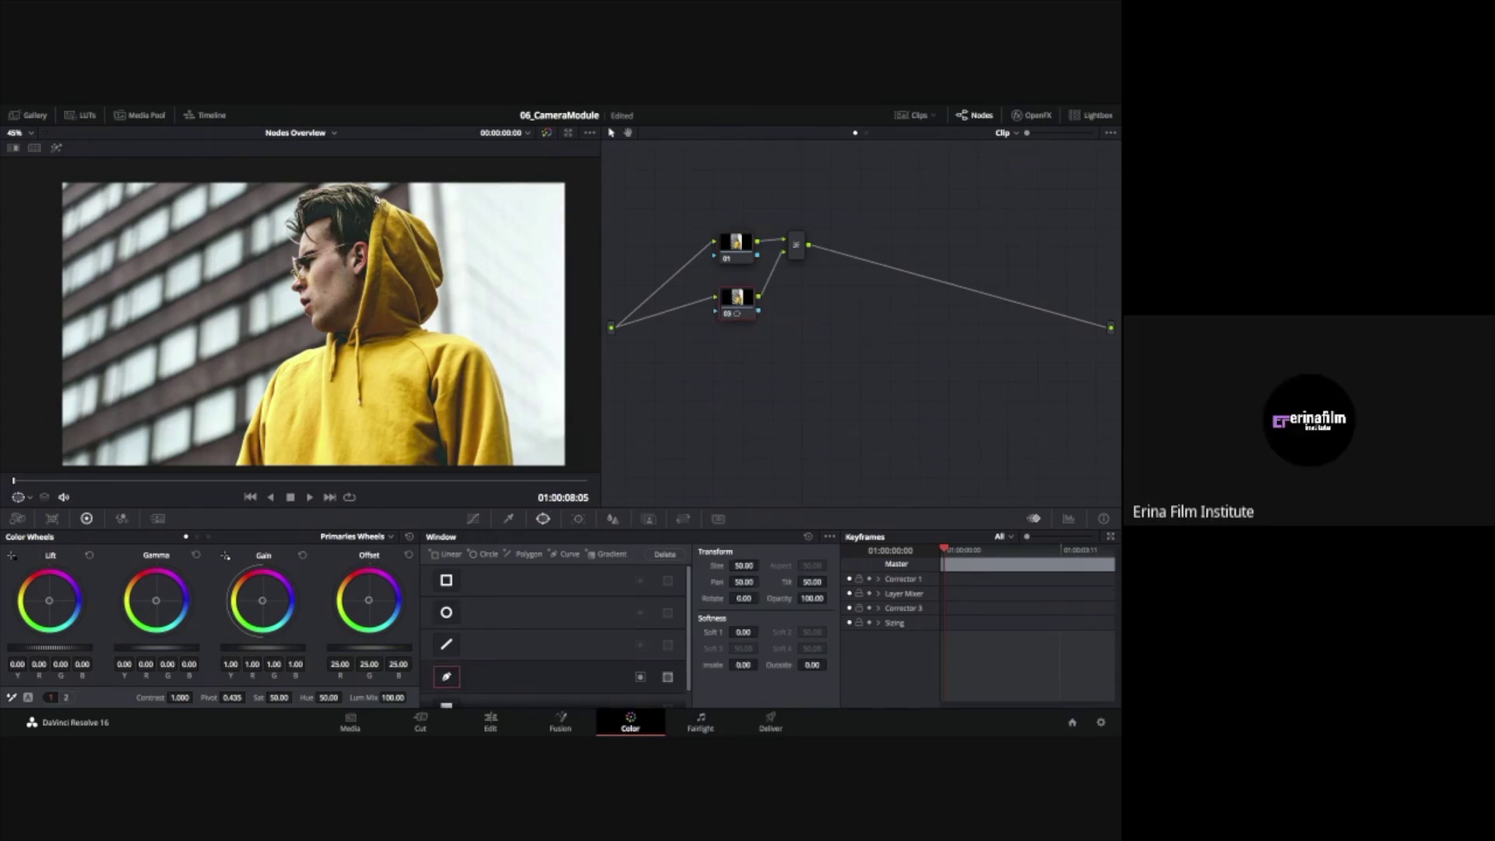
pyautogui.click(377, 192)
pyautogui.click(362, 262)
pyautogui.click(337, 321)
pyautogui.click(299, 346)
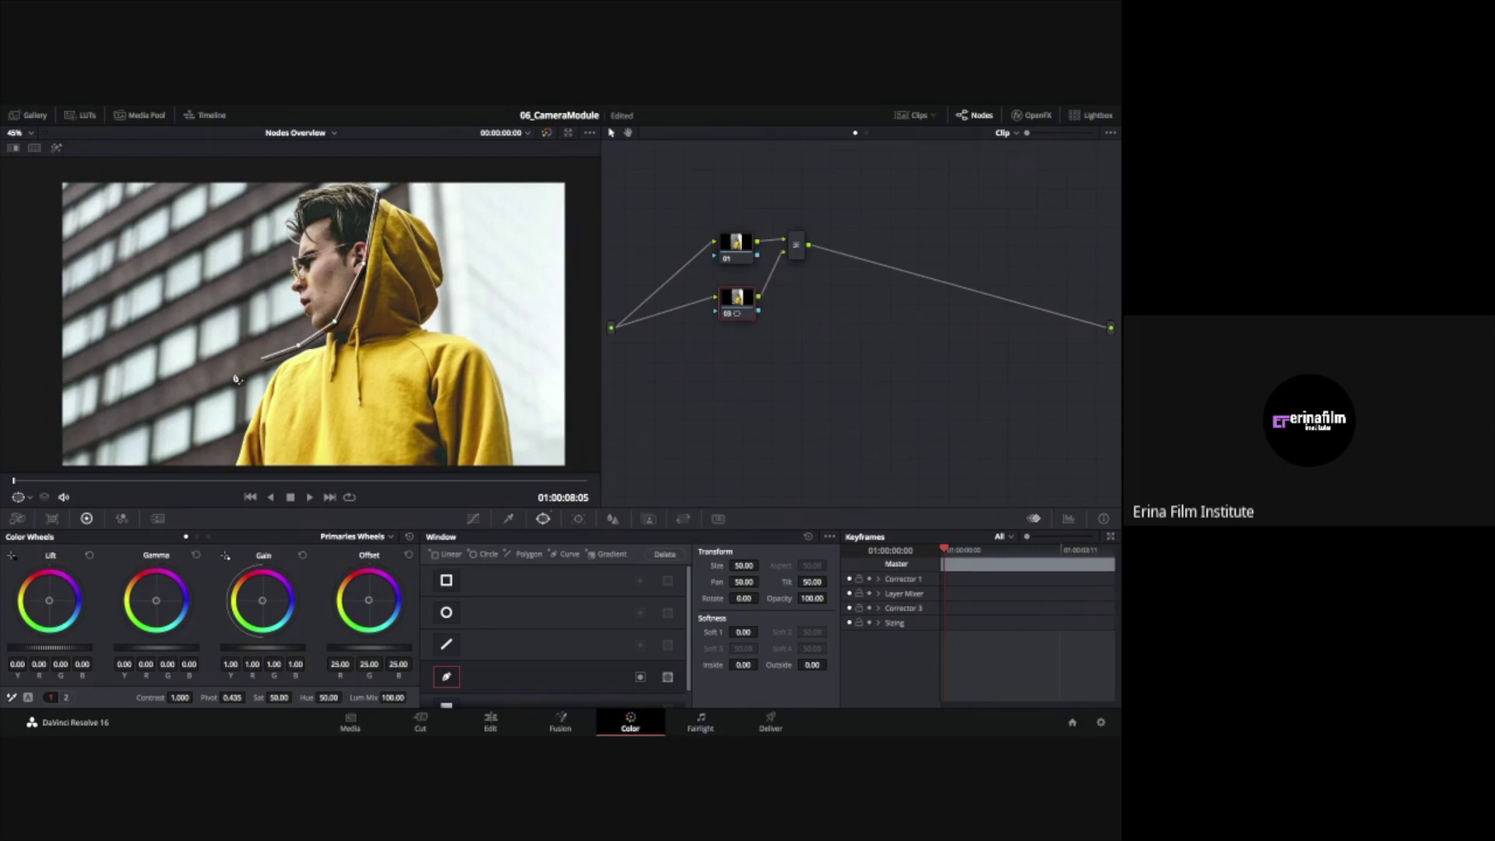
pyautogui.click(220, 387)
pyautogui.scroll(-1, 237, 451)
pyautogui.click(235, 447)
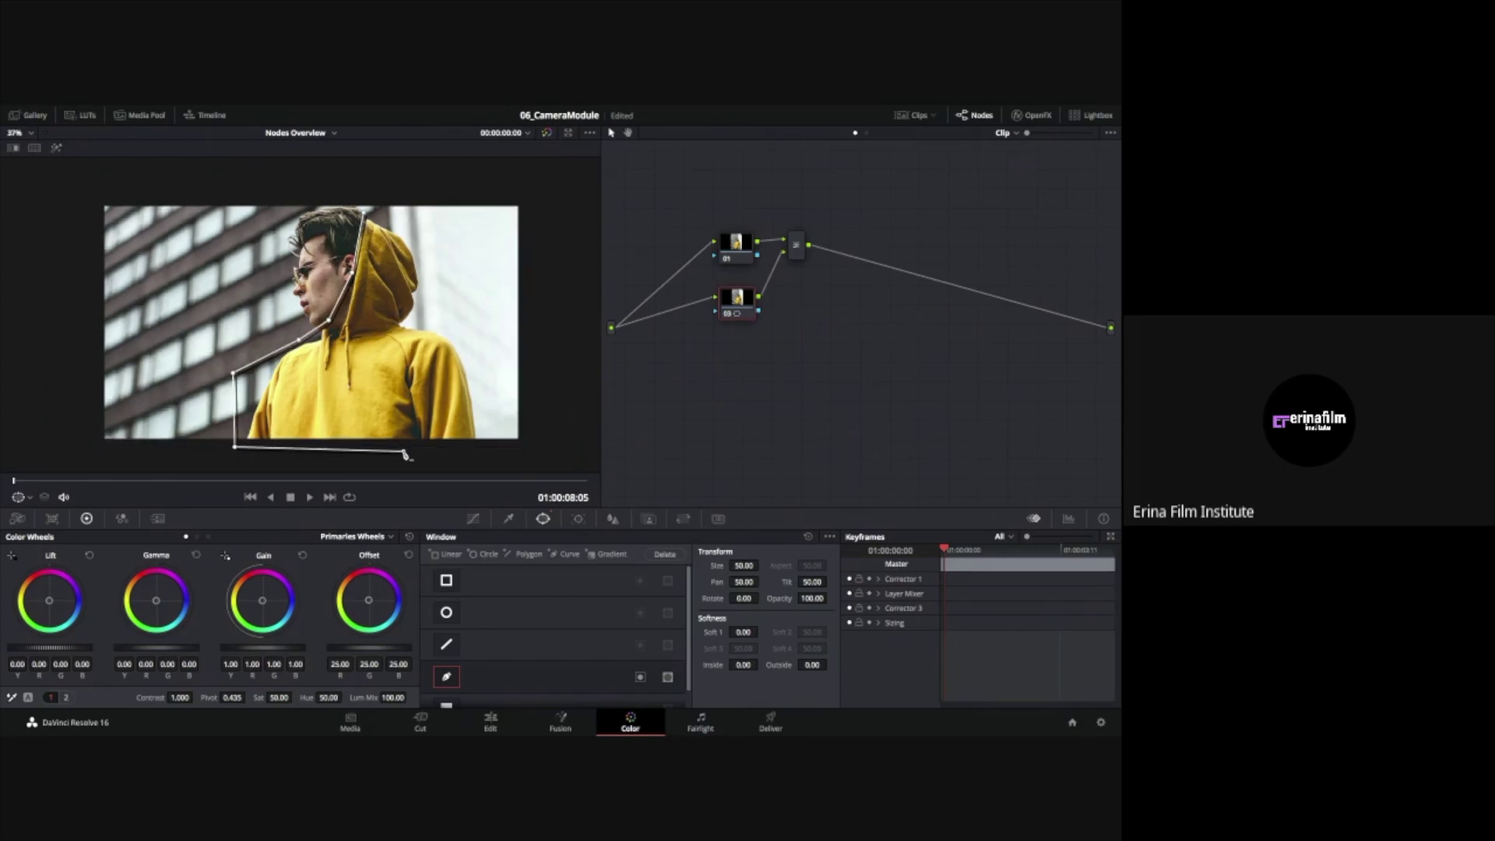
pyautogui.click(404, 452)
pyautogui.click(494, 453)
pyautogui.click(443, 311)
pyautogui.click(425, 313)
pyautogui.click(419, 242)
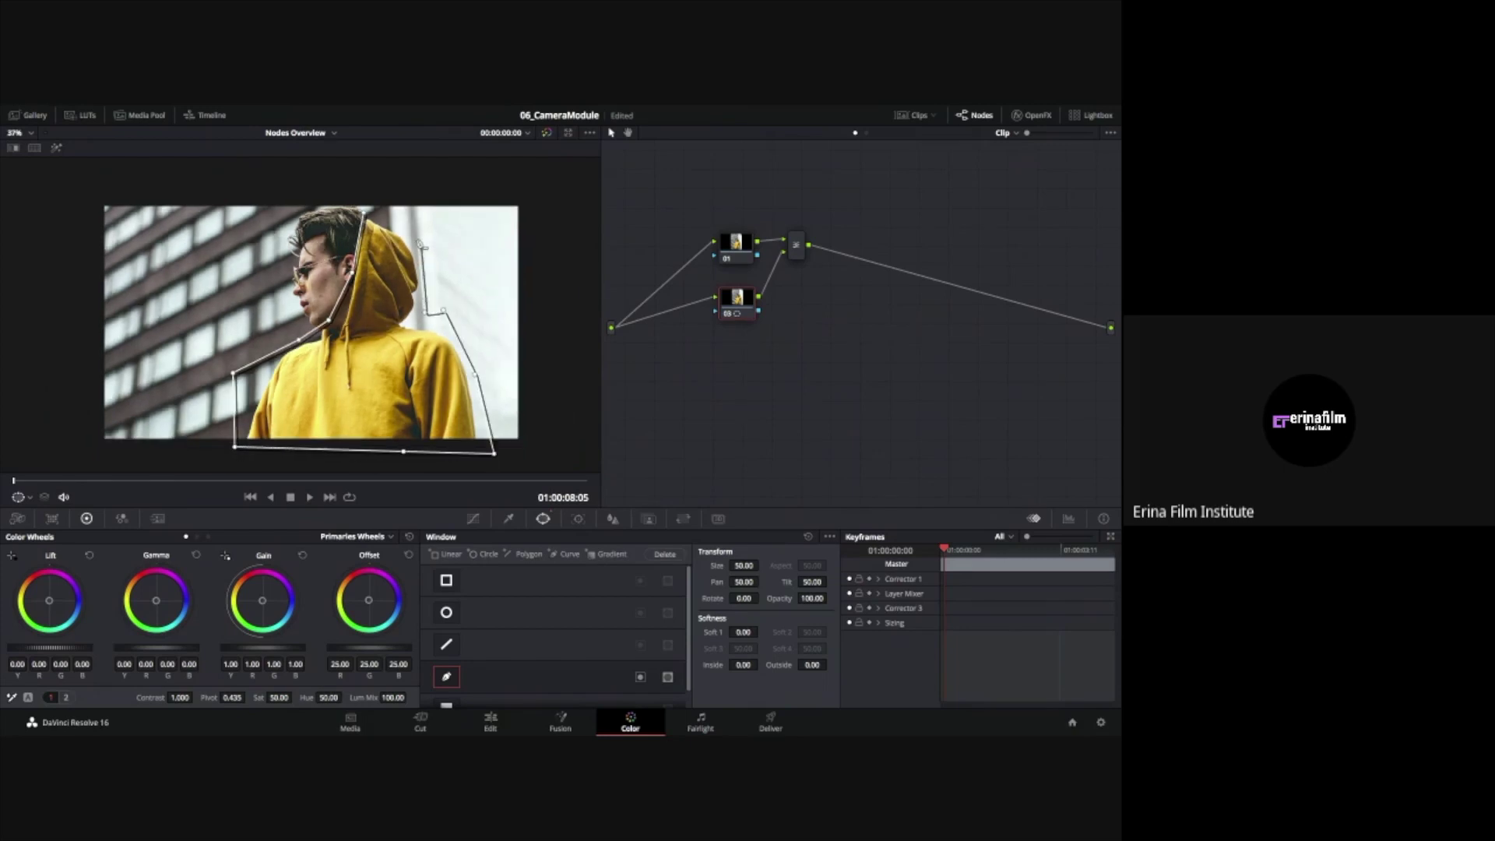
pyautogui.click(364, 212)
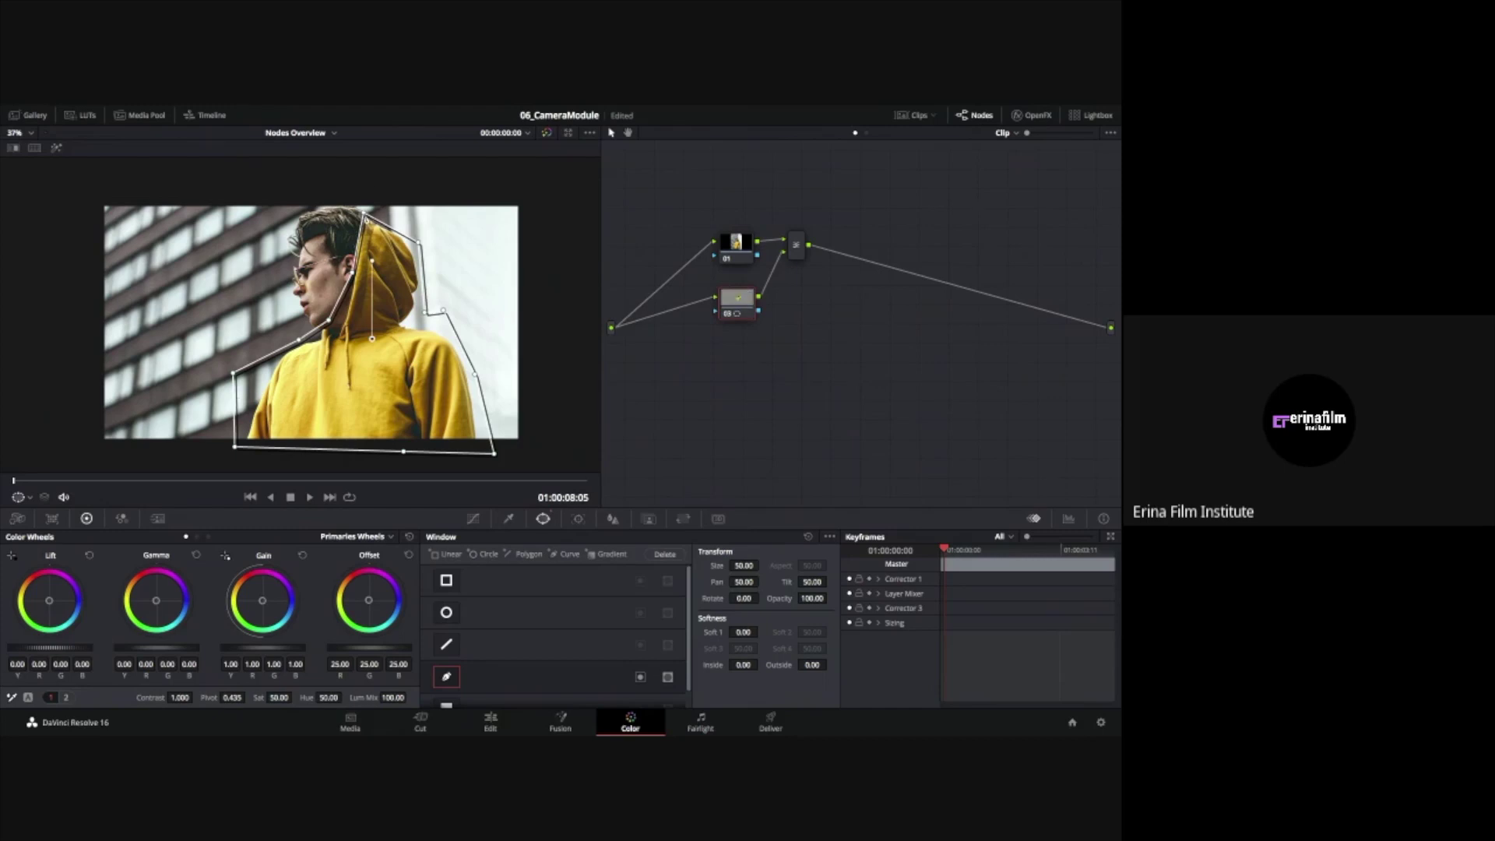
pyautogui.moveTo(363, 212); pyautogui.dragTo(358, 209)
# Preview the hoodie window with Highlight, try a Gain shift towards orange inside it, and reset the primaries
pyautogui.click(56, 147)
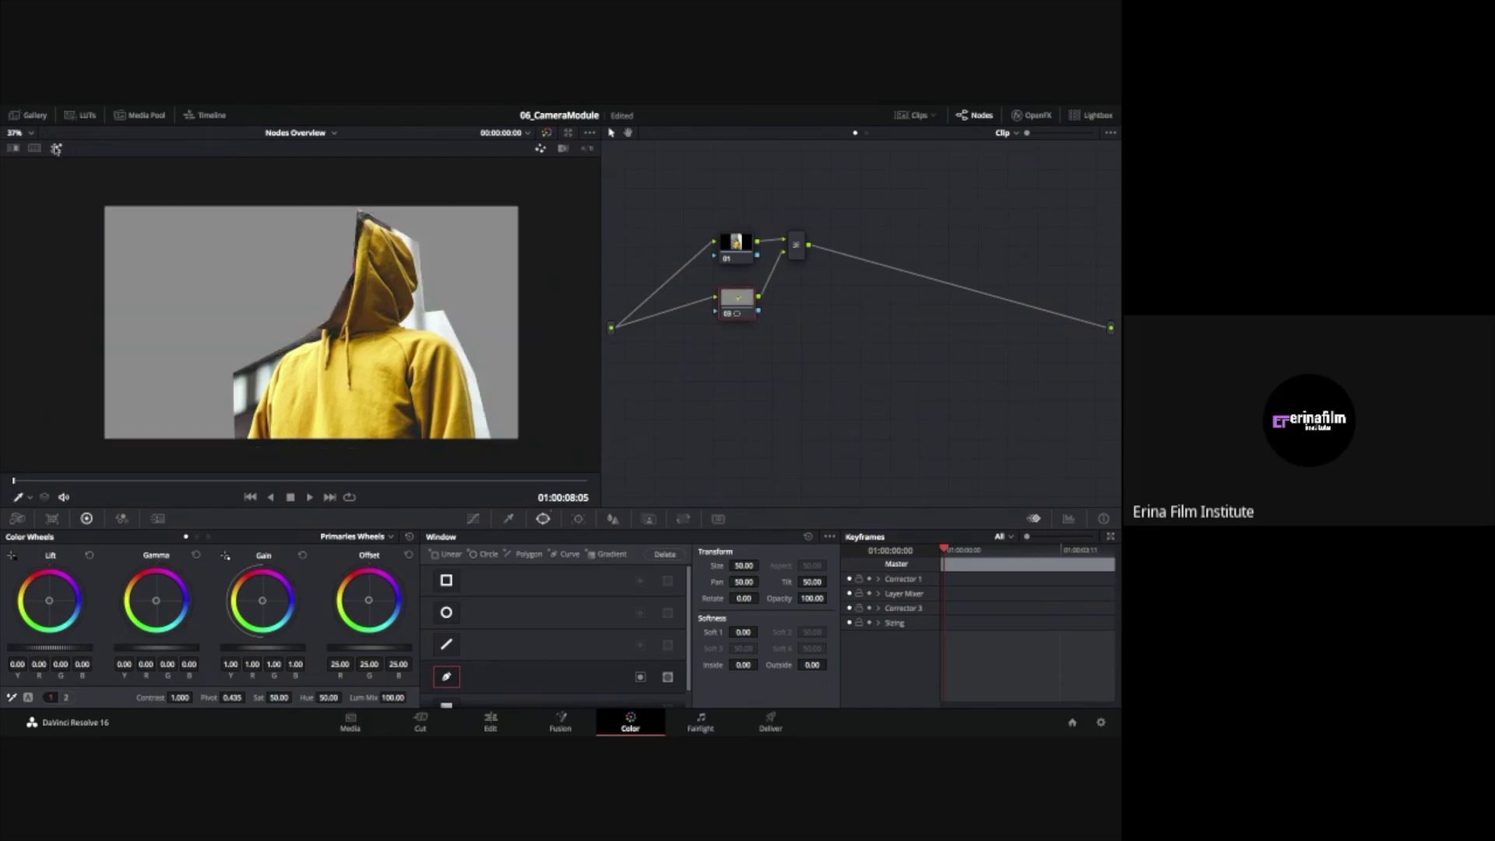
pyautogui.click(57, 147)
pyautogui.scroll(1, 428, 299)
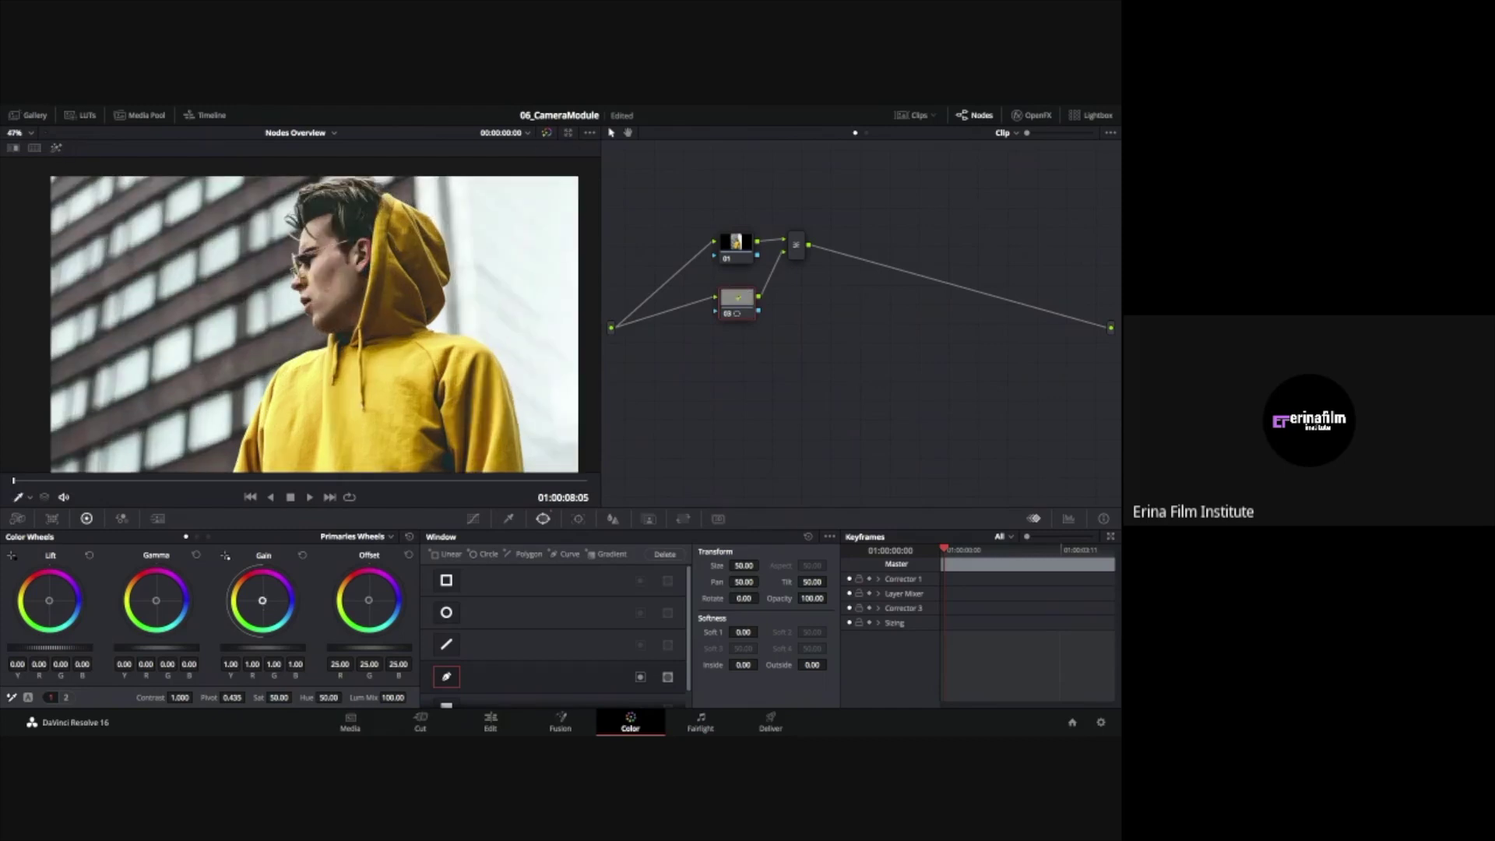
pyautogui.moveTo(263, 600); pyautogui.dragTo(262, 595)
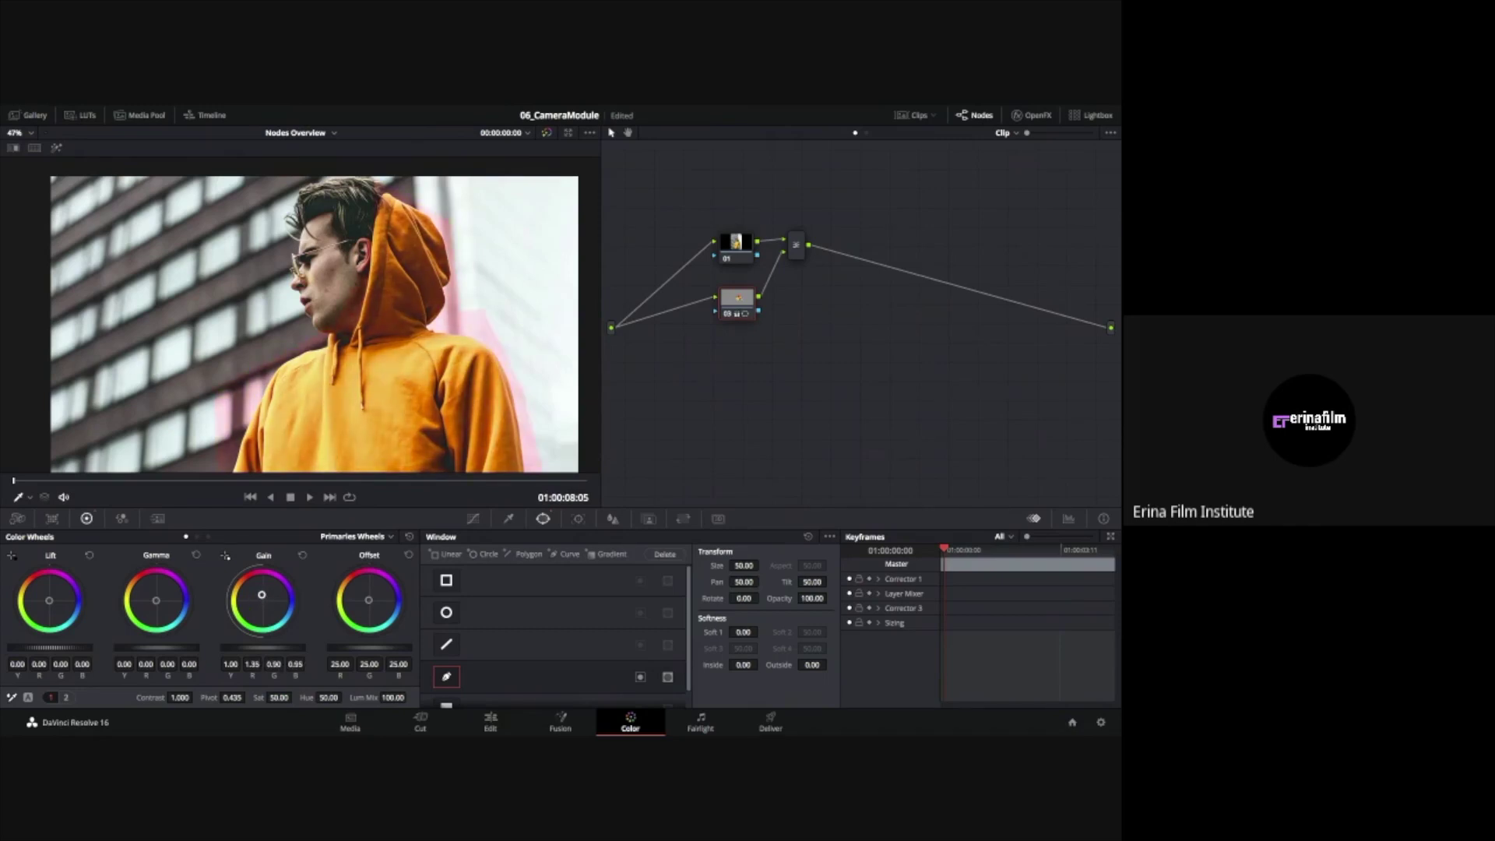
pyautogui.click(409, 536)
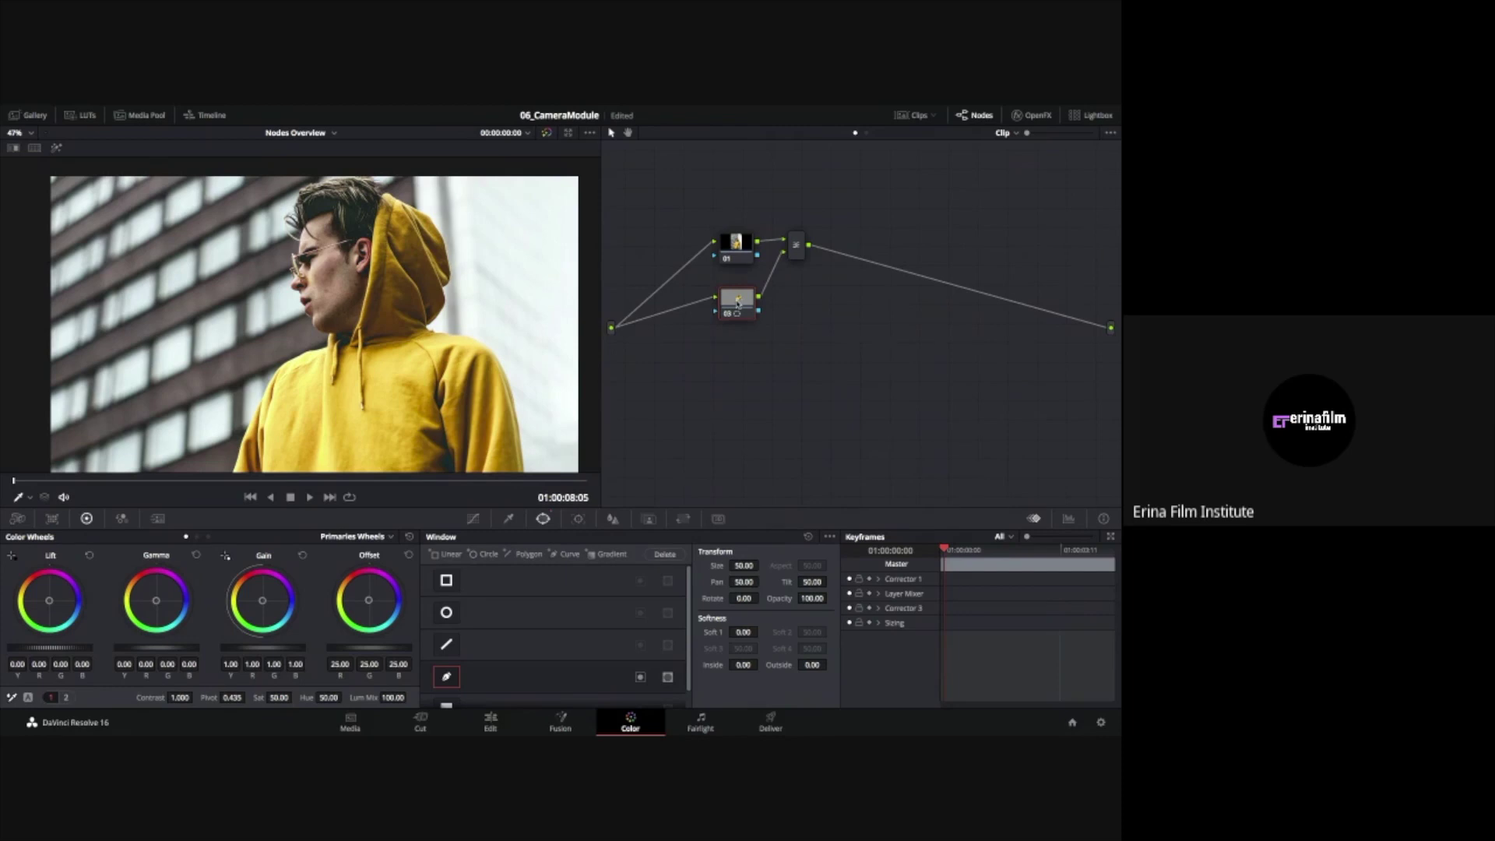
# Swap the windowed grade onto node 01 above the ungraded node 03 and try shifting its Gain towards magenta
pyautogui.click(737, 243)
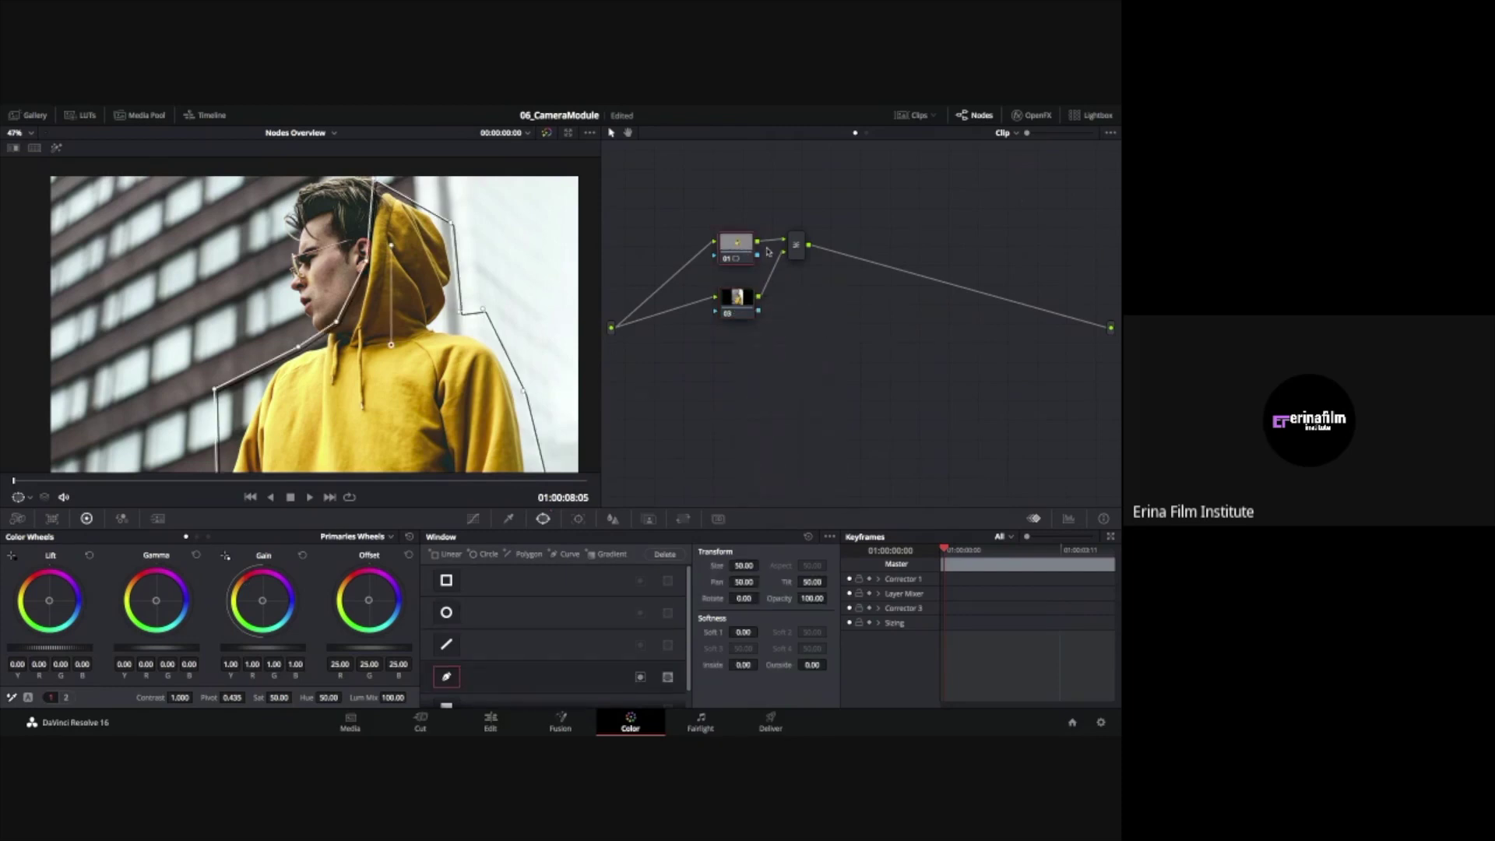
pyautogui.moveTo(739, 251); pyautogui.dragTo(742, 249)
pyautogui.moveTo(741, 309); pyautogui.dragTo(746, 306)
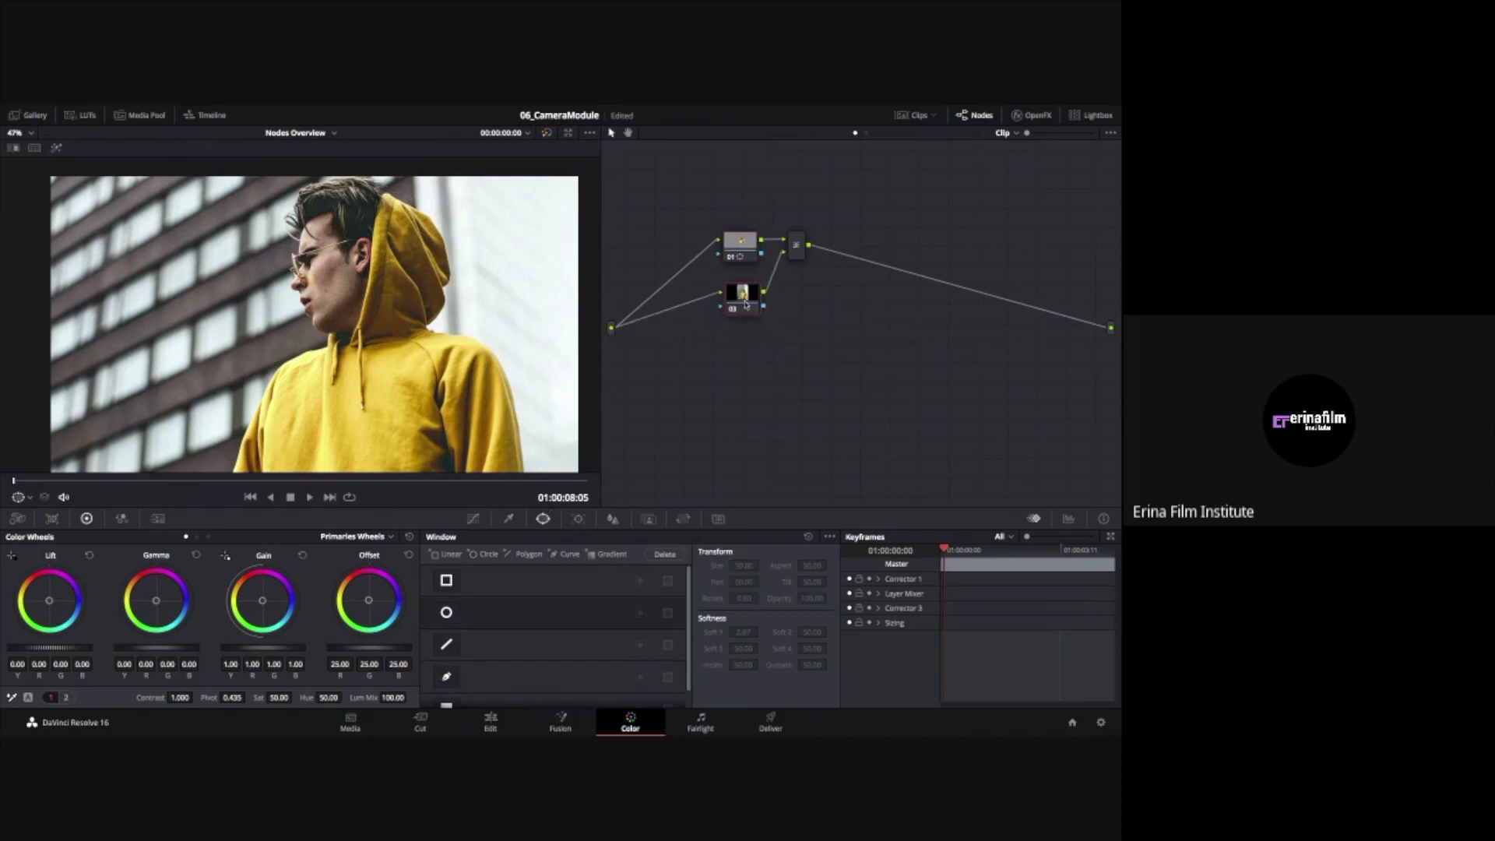
pyautogui.moveTo(748, 245); pyautogui.dragTo(747, 242)
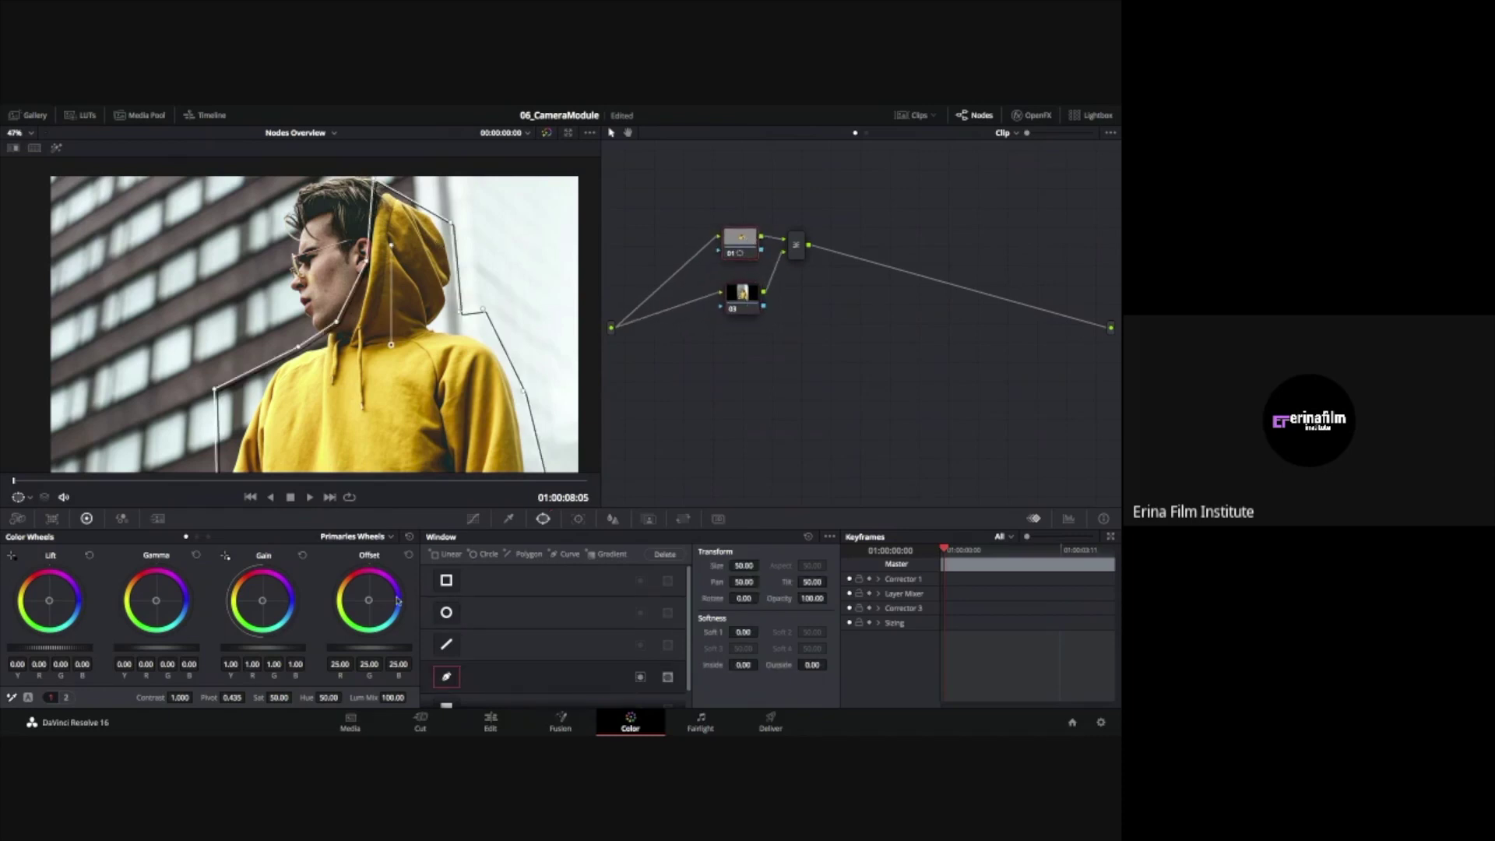
pyautogui.moveTo(248, 612); pyautogui.dragTo(270, 596)
# Place node 03 back below node 01, feeding the Layer Mixer, and spread the two nodes apart
pyautogui.moveTo(1001, 109)
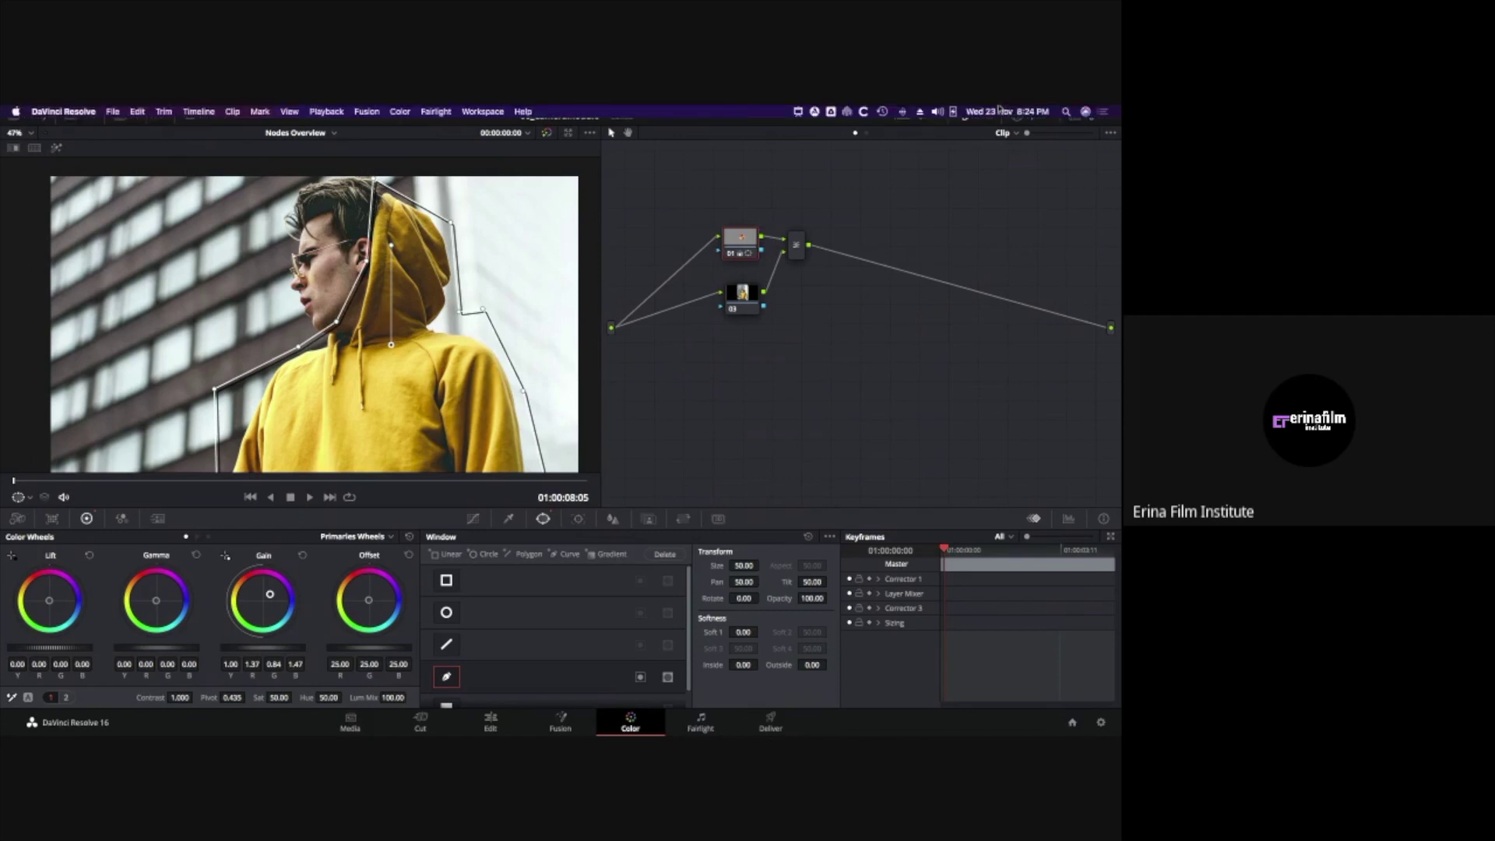
pyautogui.hotkey('ctrl', 'alt', 'a')
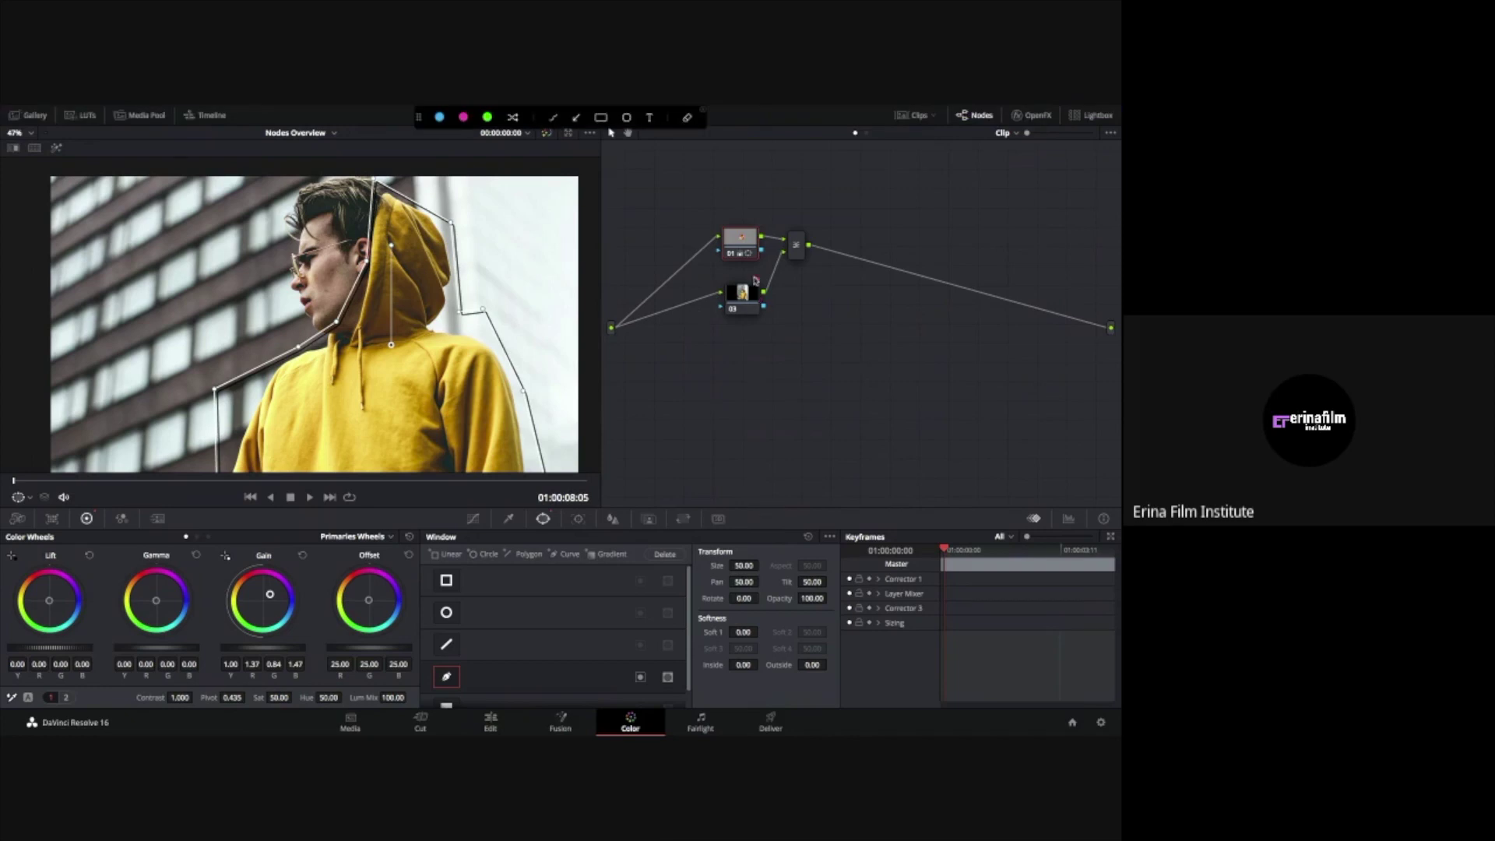
pyautogui.moveTo(759, 281)
pyautogui.mouseDown()
pyautogui.moveTo(710, 304)
pyautogui.moveTo(727, 325)
pyautogui.moveTo(770, 318)
pyautogui.moveTo(760, 277)
pyautogui.mouseUp()
pyautogui.hotkey('ctrl', 'alt', 'a')
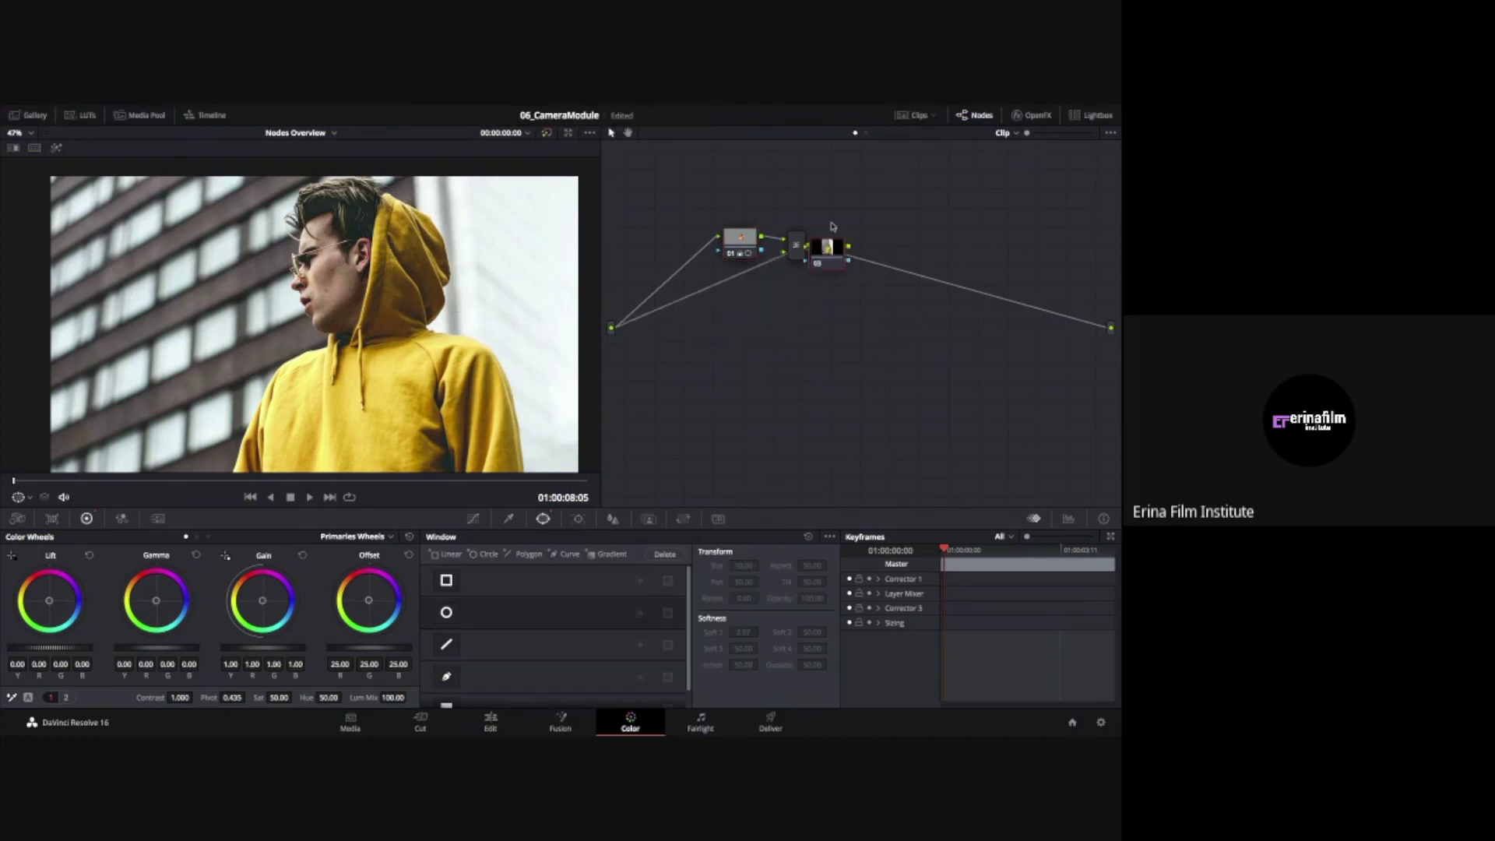
pyautogui.moveTo(830, 247); pyautogui.dragTo(731, 284)
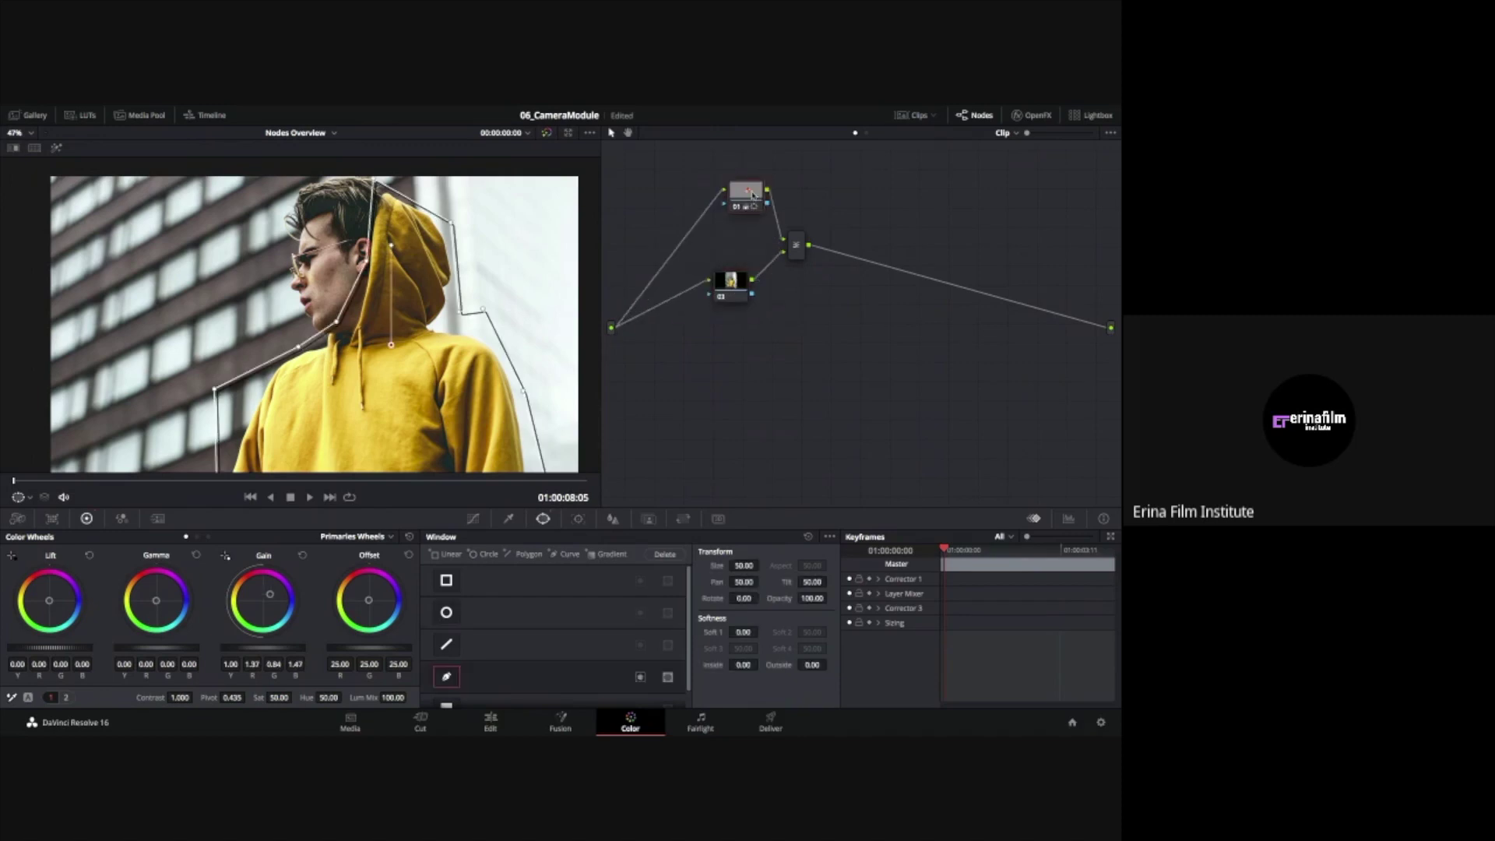
pyautogui.moveTo(746, 193)
pyautogui.mouseDown()
pyautogui.moveTo(860, 371)
pyautogui.moveTo(757, 355)
pyautogui.moveTo(740, 204)
pyautogui.mouseUp()
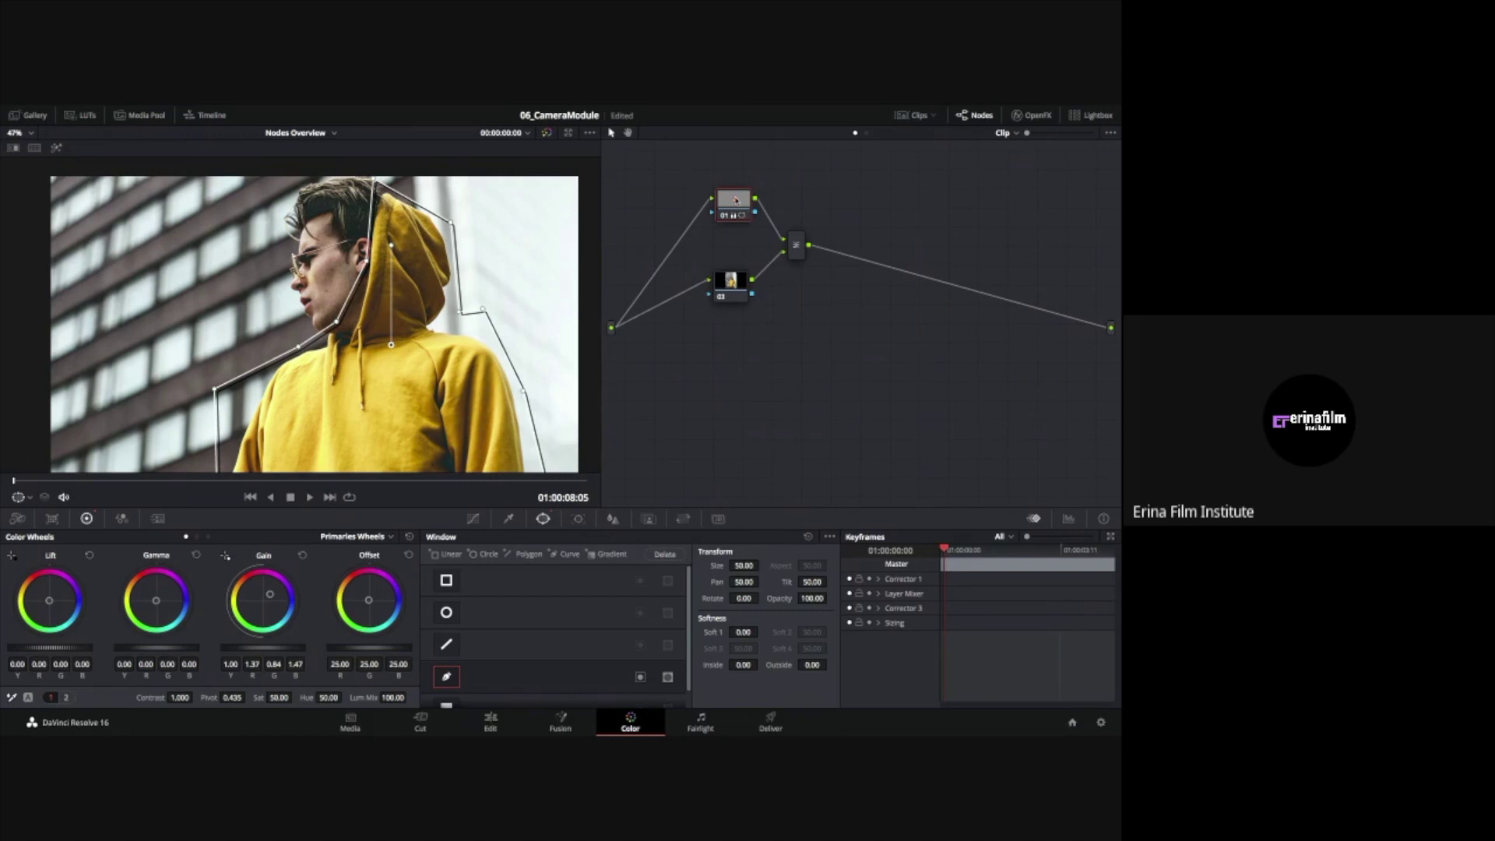
# Reset the grades of nodes 01 and 03 and move both nodes with the Layer Mixer closer to the output
pyautogui.rightClick(743, 208)
pyautogui.click(749, 206)
pyautogui.rightClick(746, 294)
pyautogui.click(748, 295)
pyautogui.moveTo(744, 293); pyautogui.dragTo(742, 268)
pyautogui.moveTo(705, 162); pyautogui.dragTo(843, 293)
pyautogui.click(787, 304)
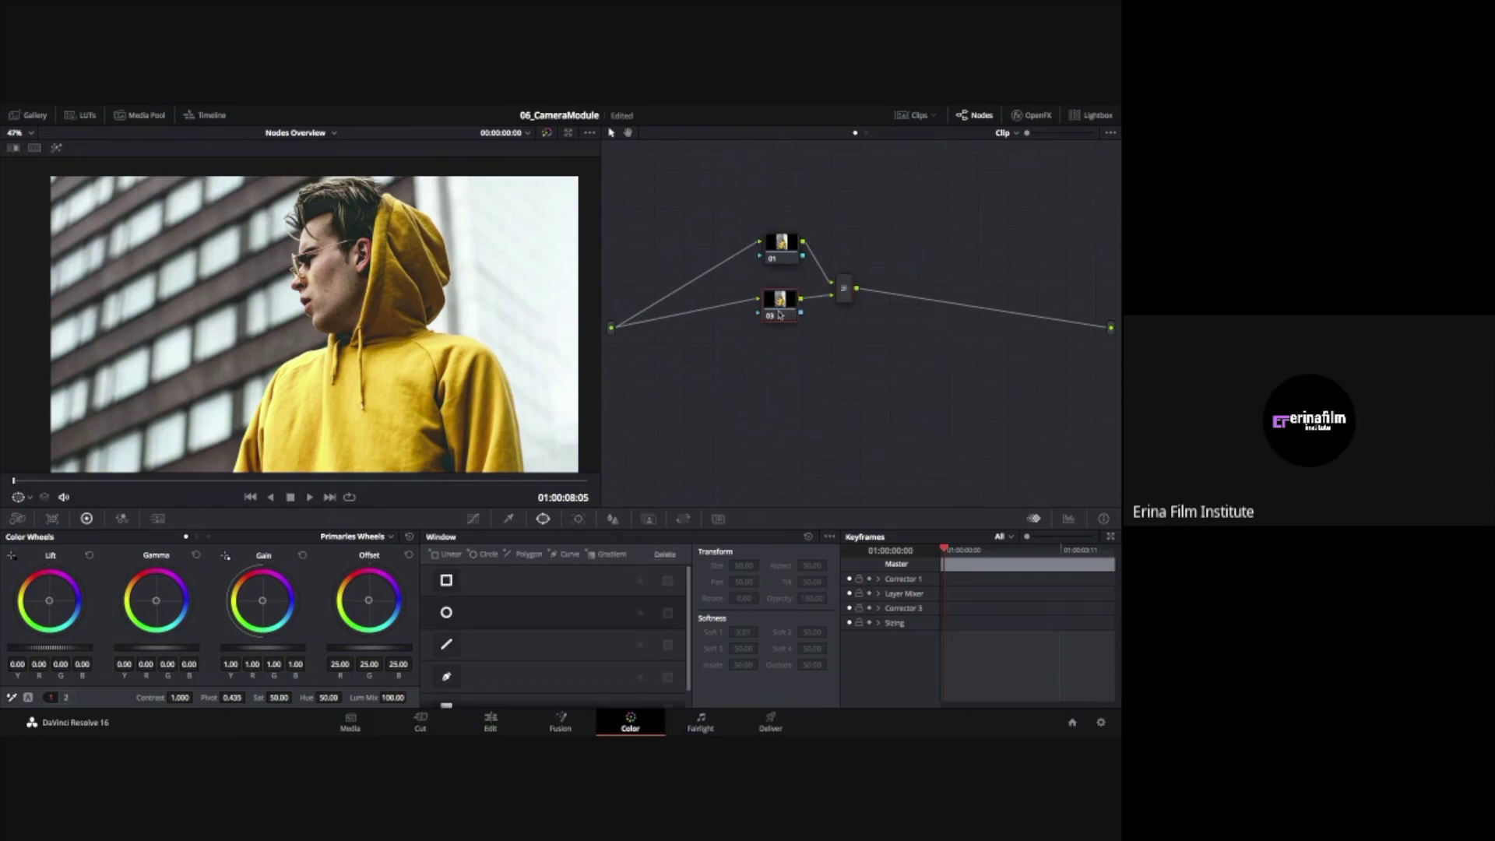
# Redraw the Pen window around the yellow hoodie on the reset node 03, closing the outline at the top of the hood
pyautogui.moveTo(782, 312)
pyautogui.mouseDown()
pyautogui.moveTo(864, 160)
pyautogui.moveTo(797, 175)
pyautogui.moveTo(779, 323)
pyautogui.mouseUp()
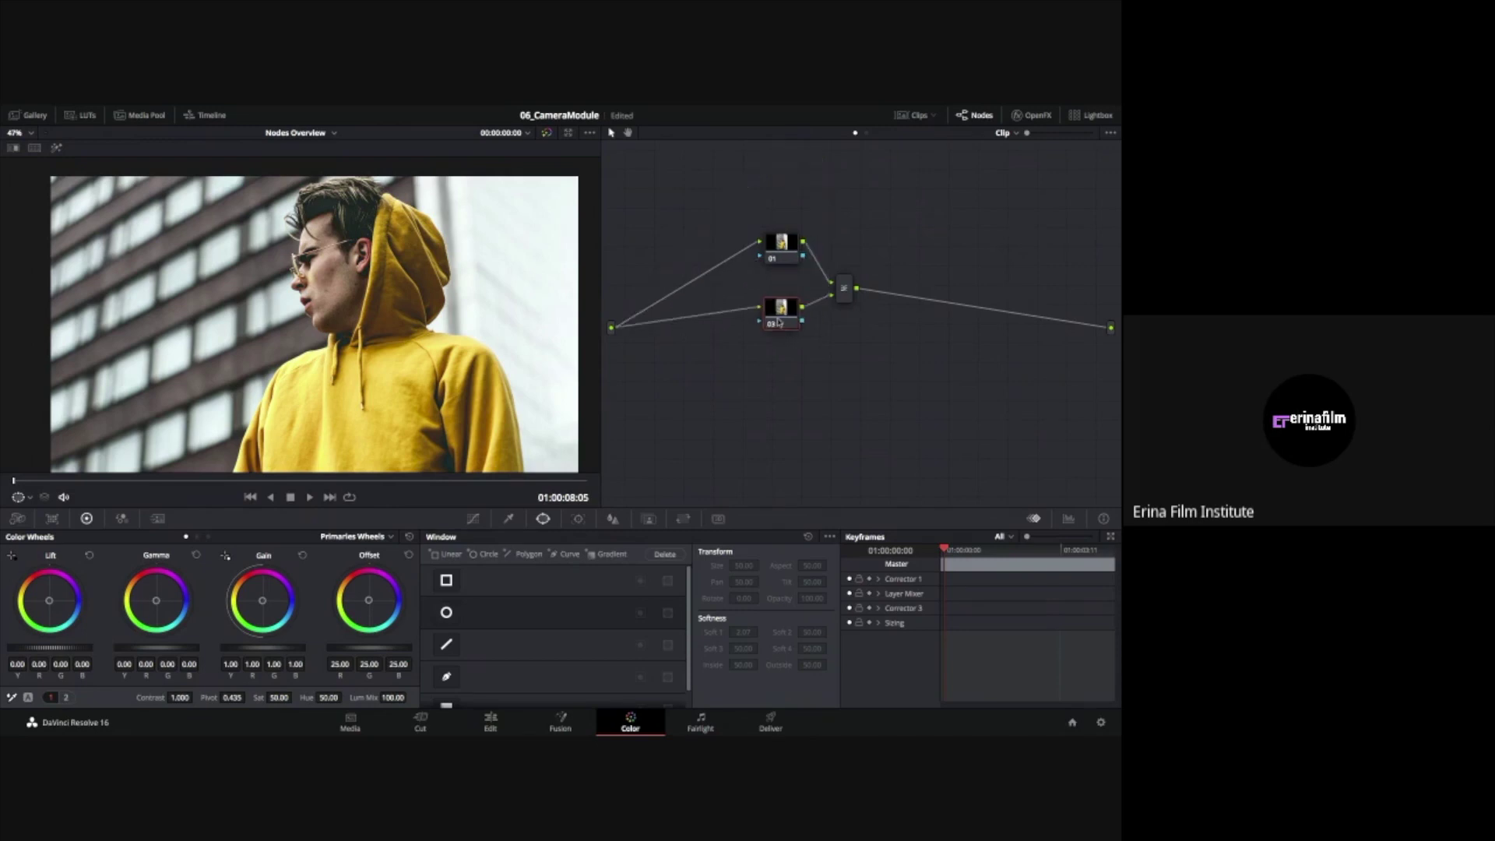
pyautogui.click(446, 678)
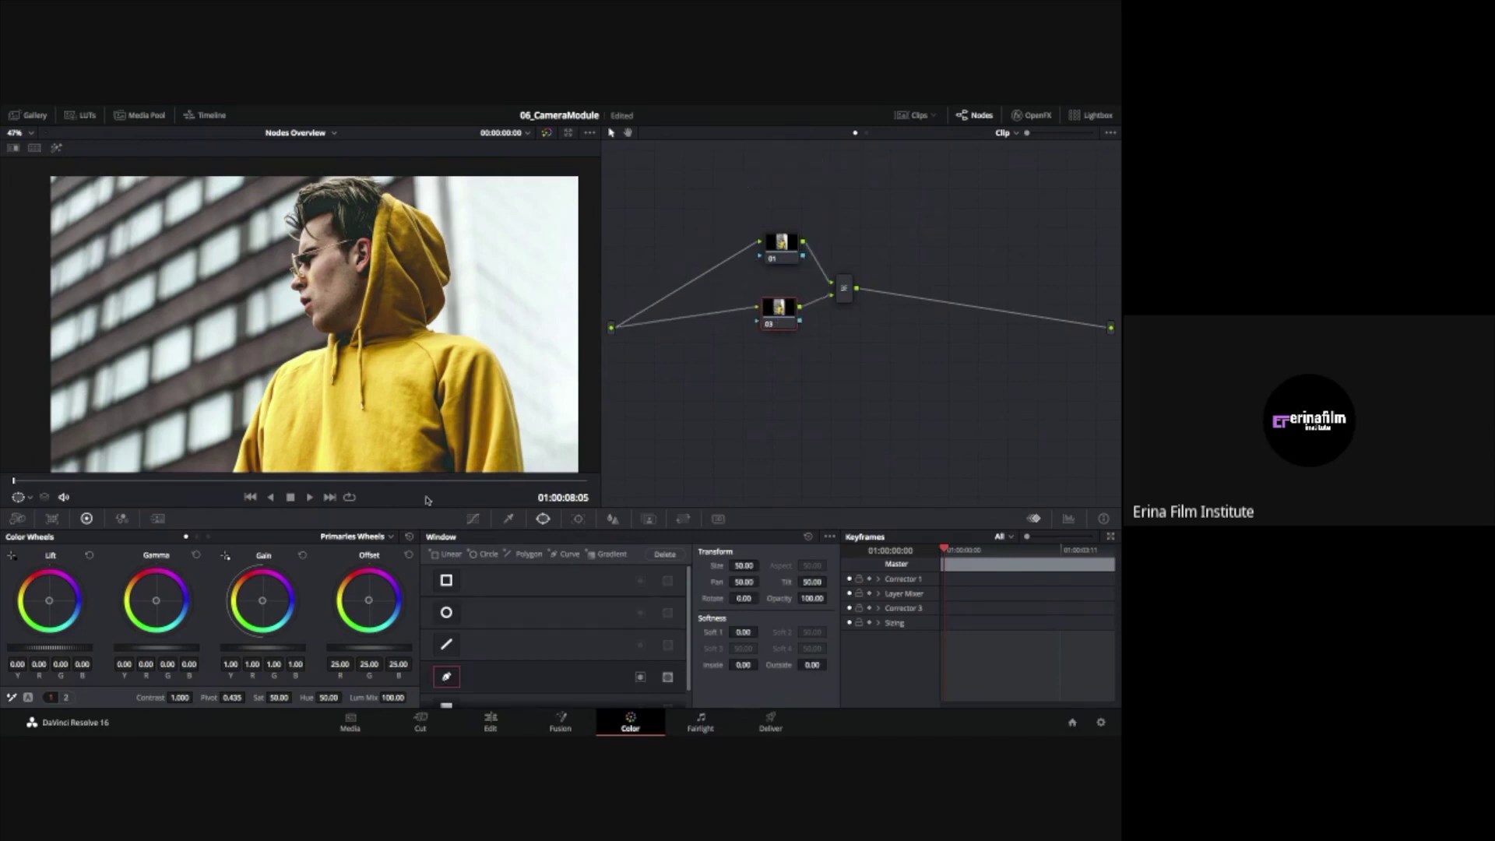
pyautogui.scroll(-3, 450, 397)
pyautogui.click(362, 217)
pyautogui.click(352, 257)
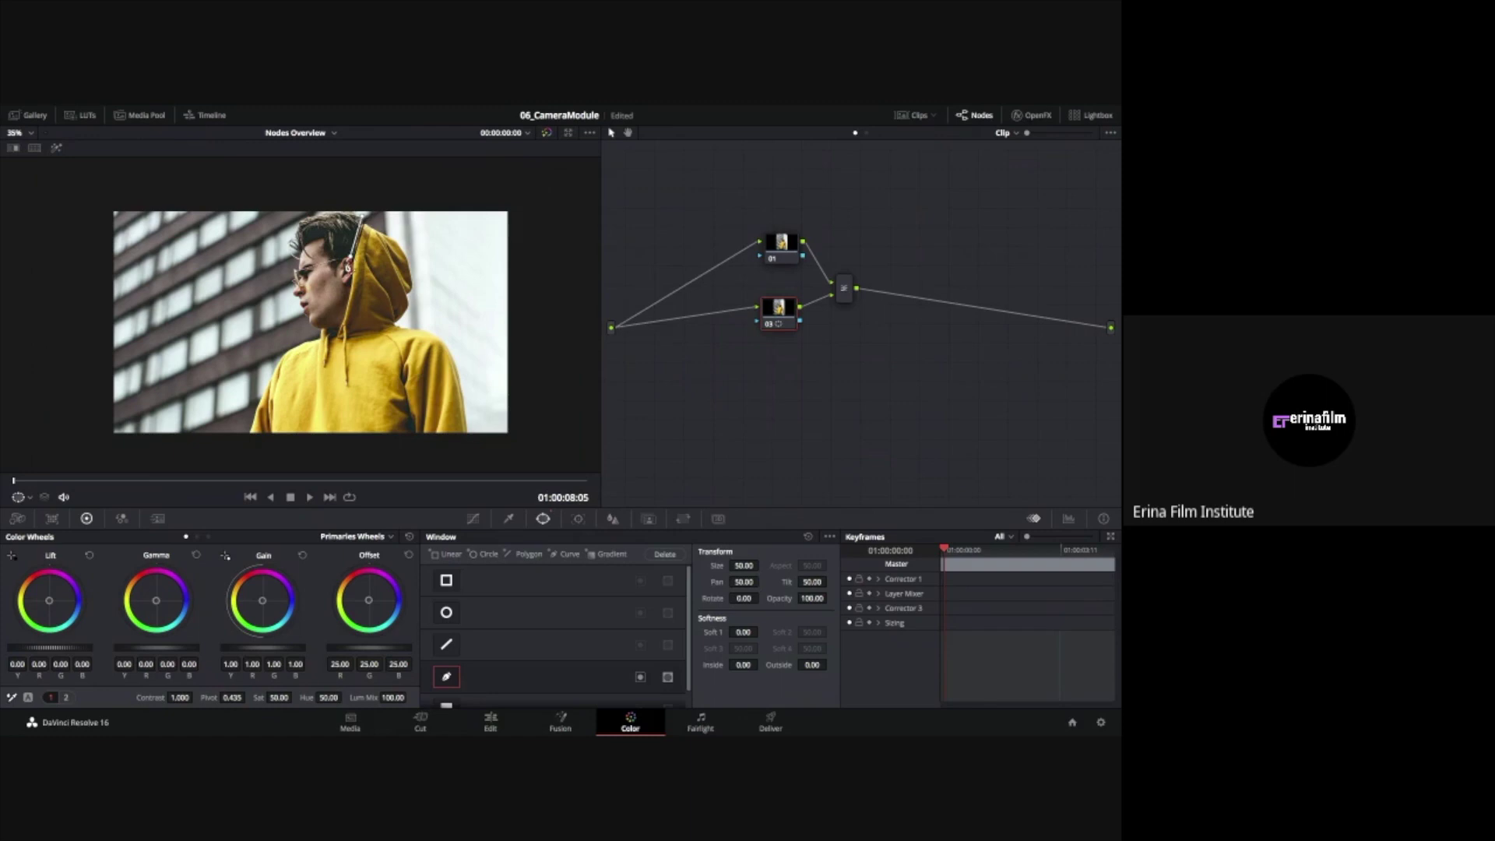
pyautogui.click(339, 309)
pyautogui.click(302, 328)
pyautogui.click(254, 382)
pyautogui.click(239, 440)
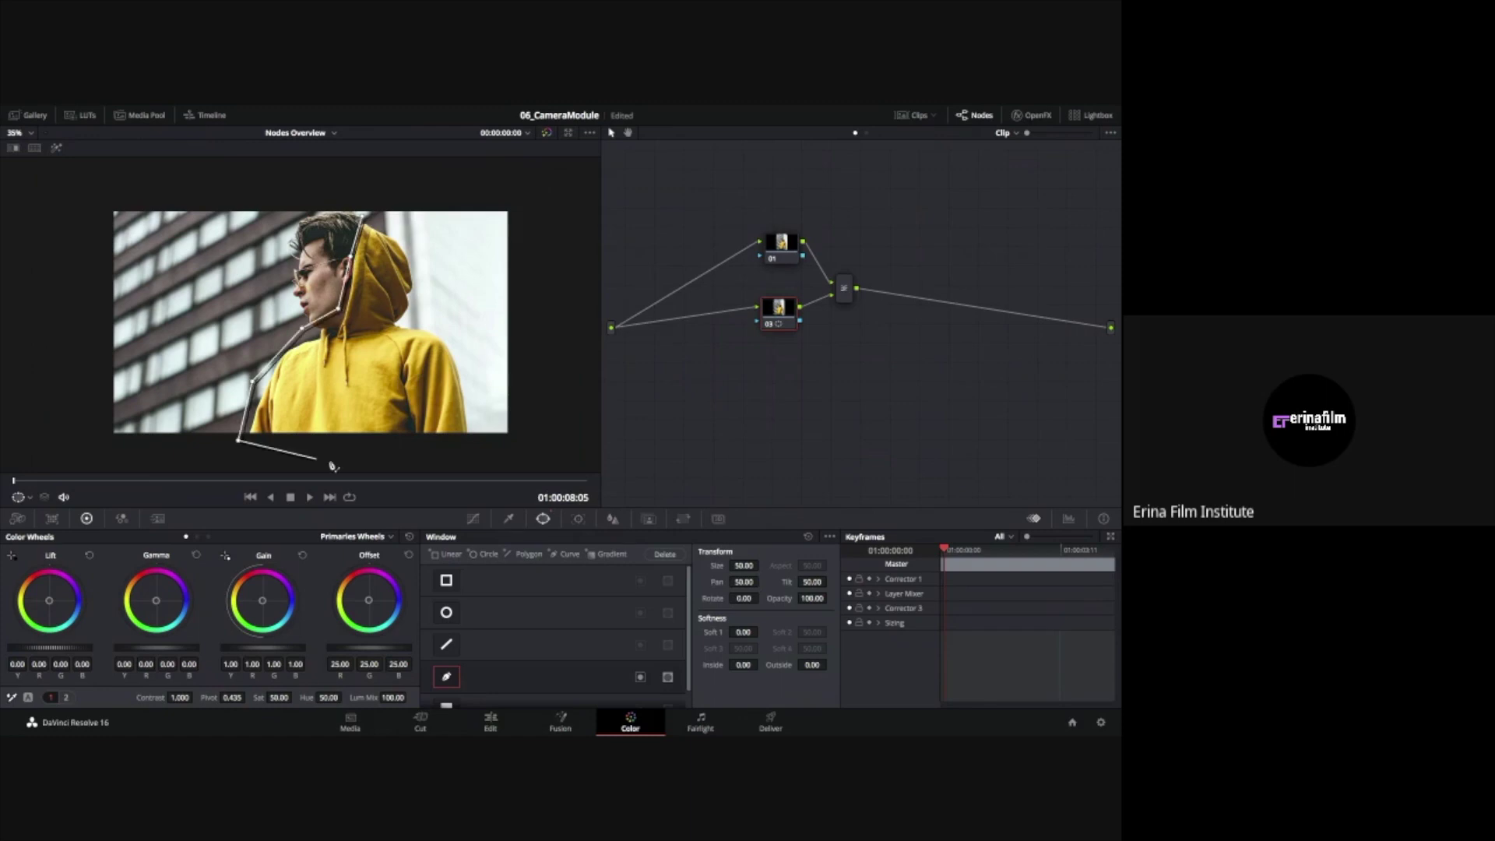
pyautogui.click(344, 461)
pyautogui.click(484, 435)
pyautogui.click(459, 344)
pyautogui.click(431, 314)
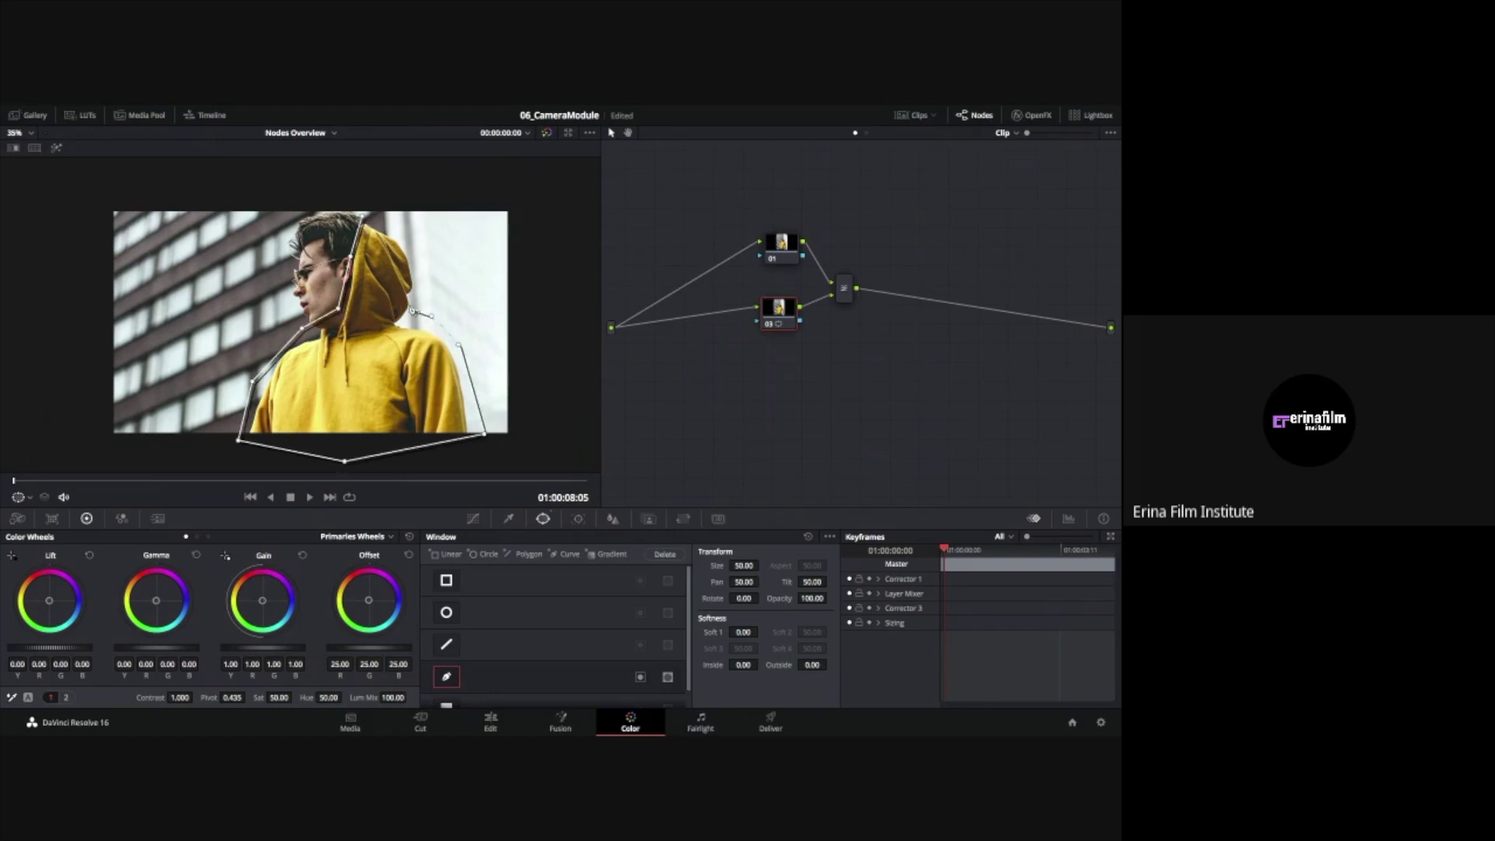
pyautogui.click(418, 303)
pyautogui.click(422, 231)
pyautogui.click(364, 217)
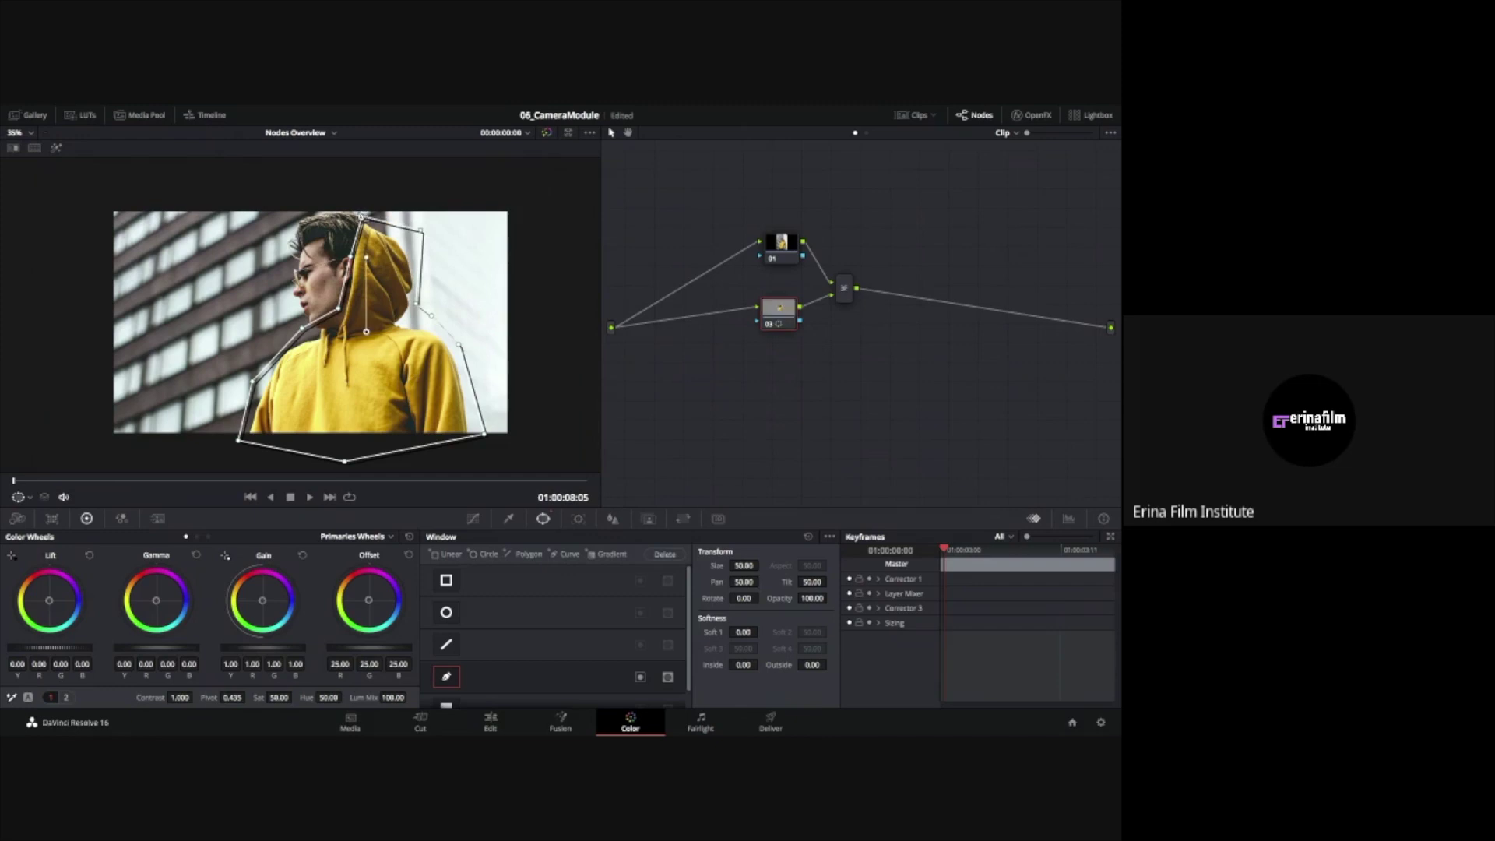
# Check the redrawn window with Highlight, test an orange Gain shift on the hoodie, and reset the color wheels
pyautogui.click(57, 149)
pyautogui.scroll(1, 385, 196)
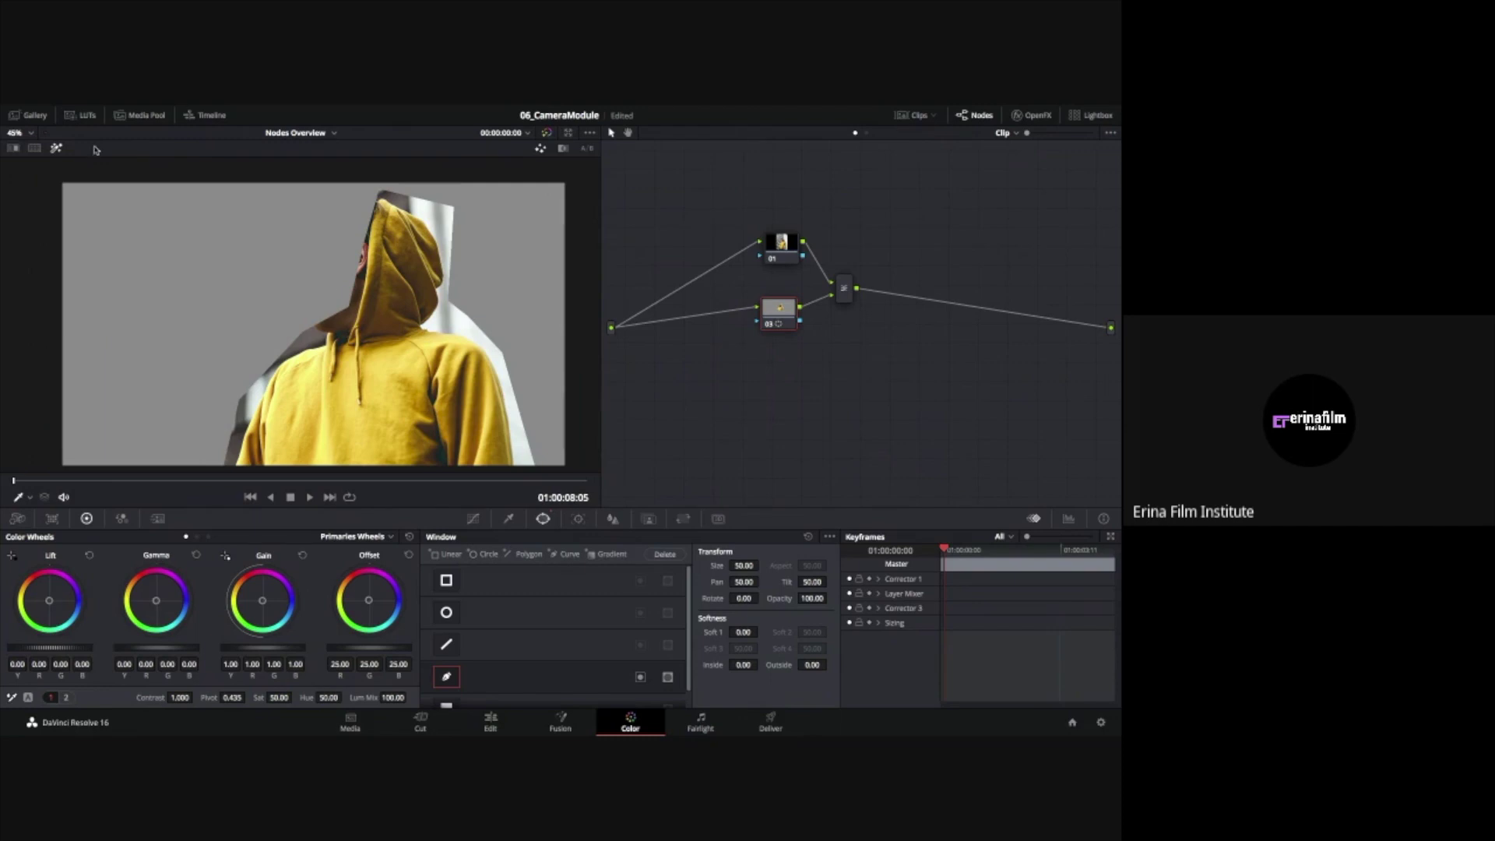
pyautogui.click(57, 149)
pyautogui.moveTo(256, 635); pyautogui.dragTo(290, 608)
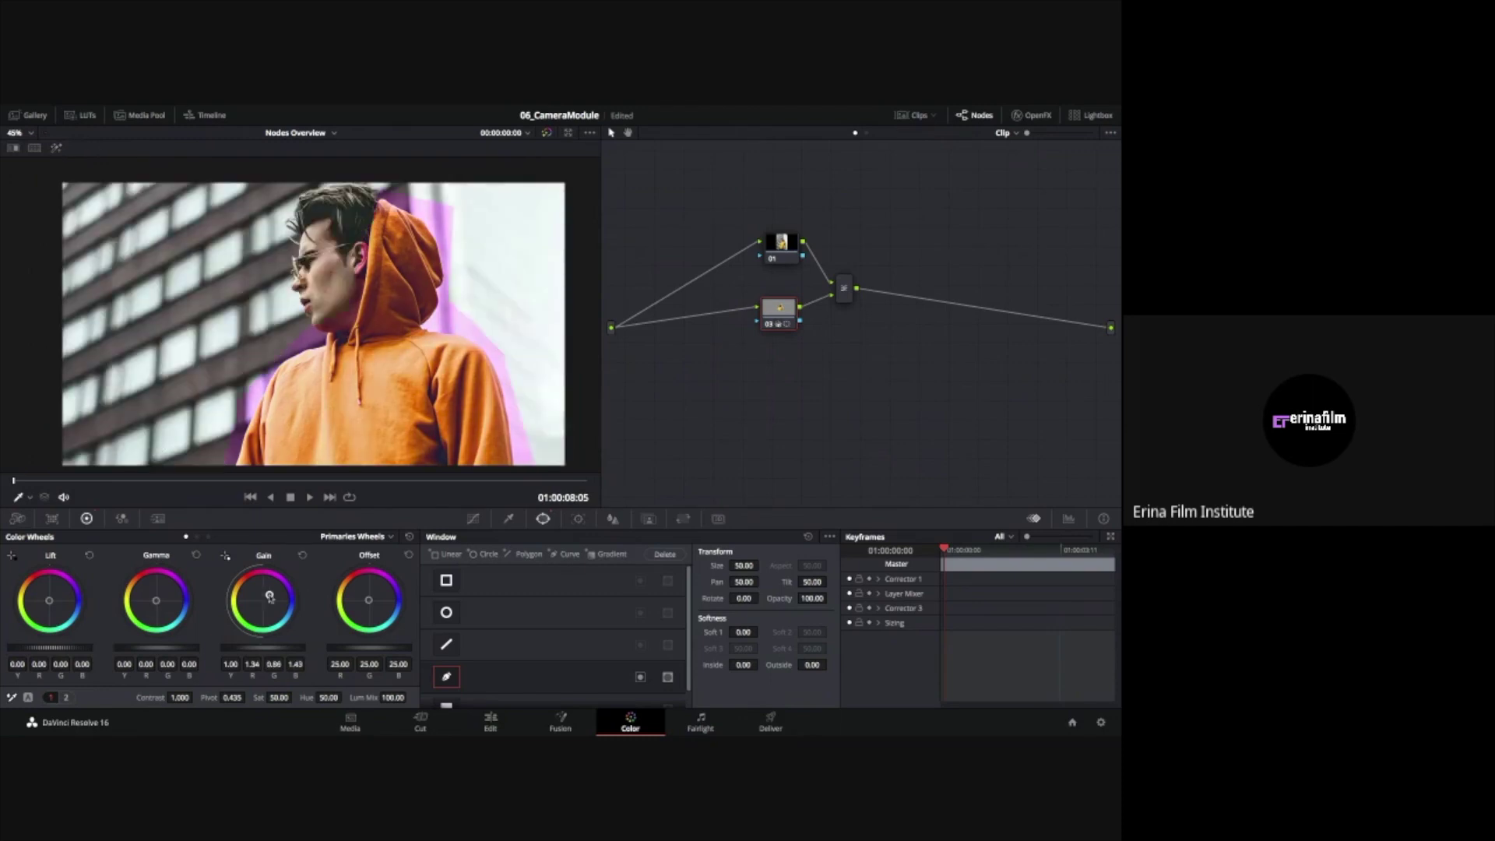
pyautogui.click(409, 537)
# Turn on Highlight and sample the yellow hoodie with the HSL Qualifier on node 03 to key out the background inside the window
pyautogui.click(56, 147)
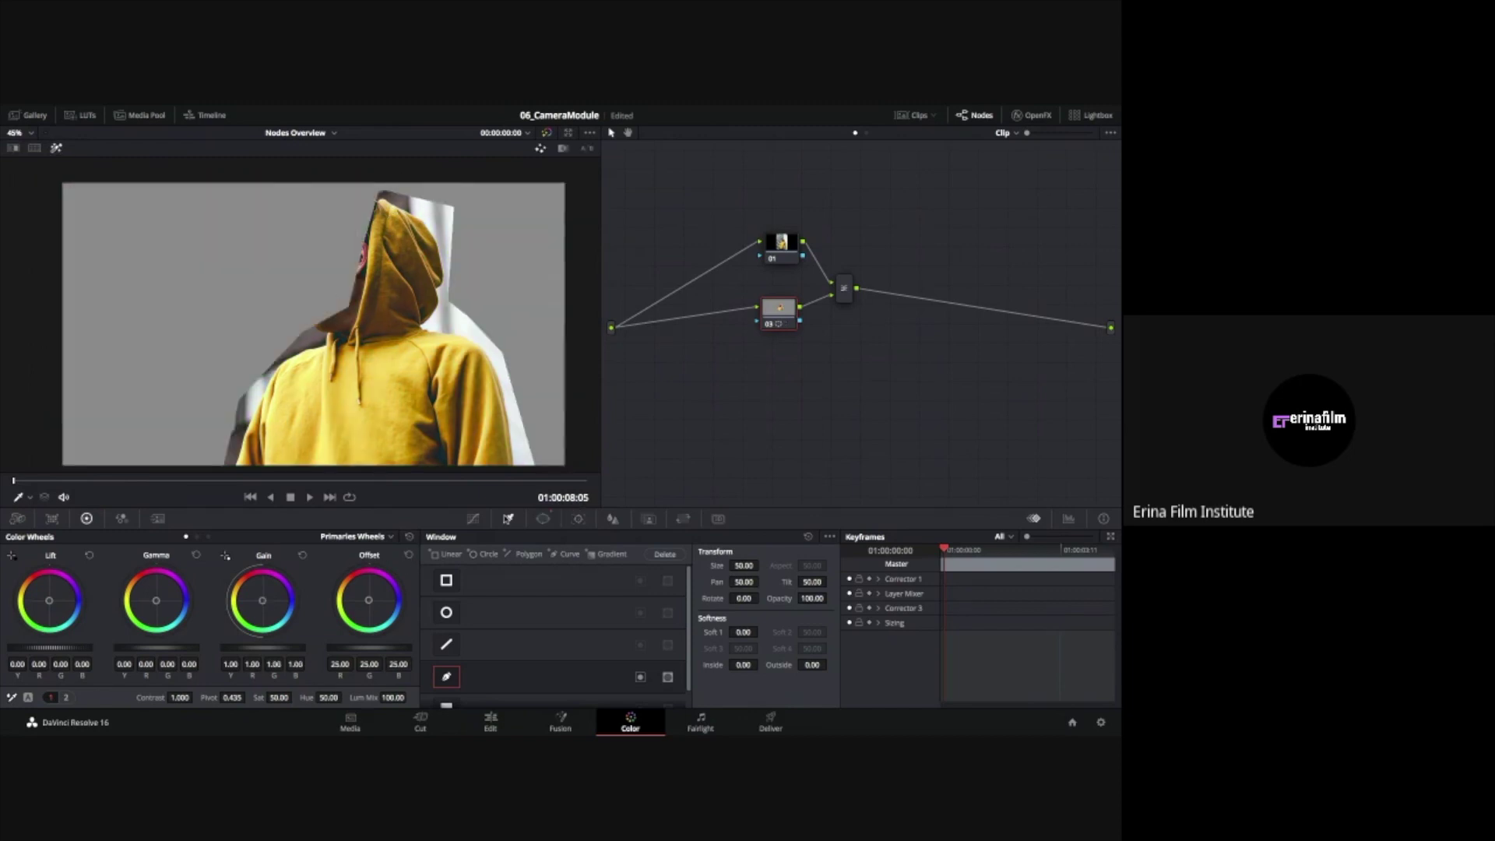
pyautogui.click(508, 518)
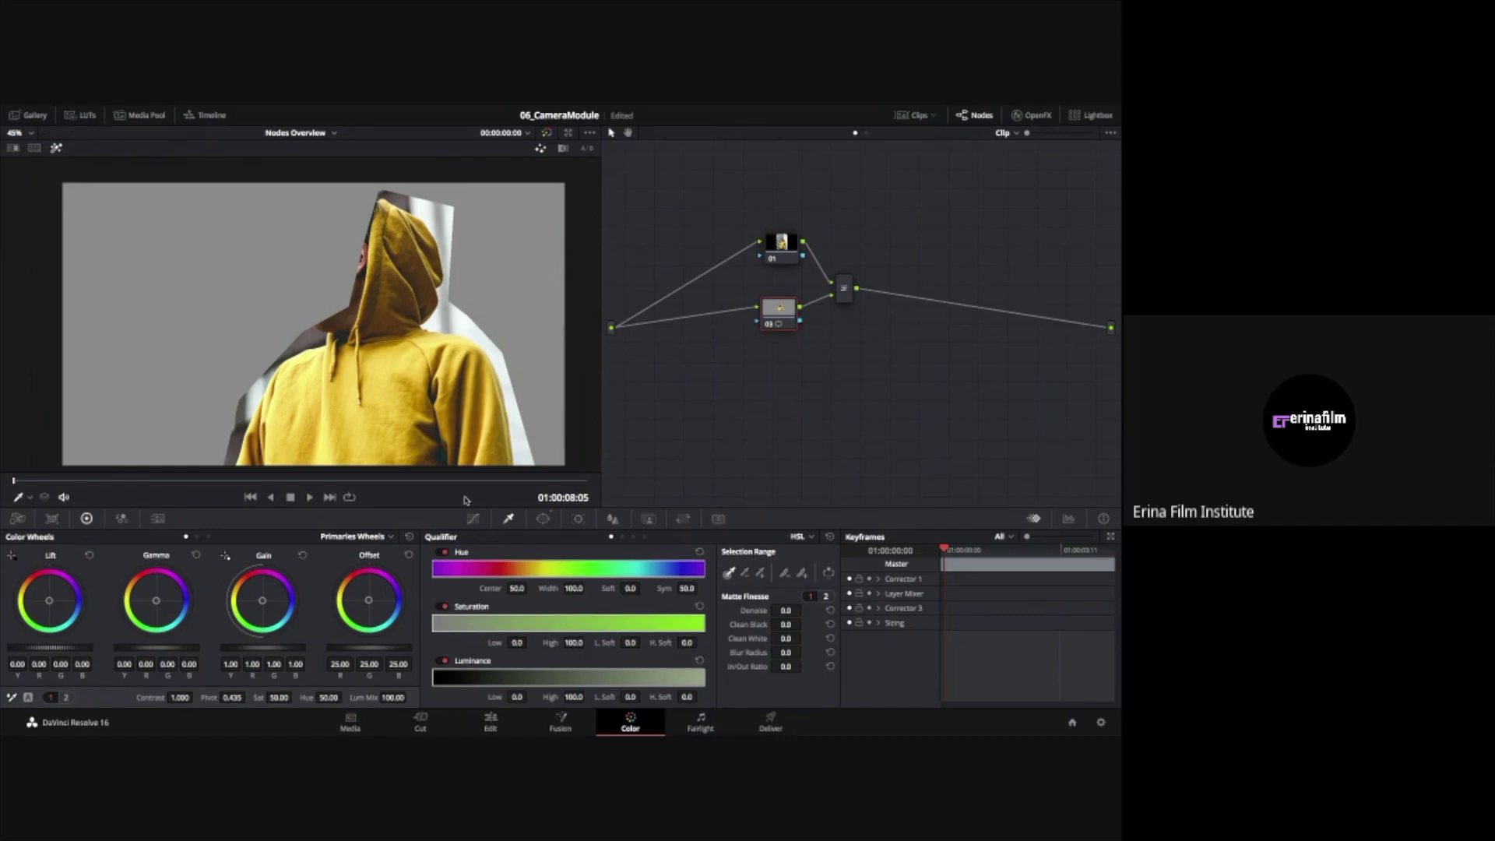
pyautogui.moveTo(446, 353)
pyautogui.mouseDown()
pyautogui.moveTo(379, 376)
pyautogui.moveTo(399, 417)
pyautogui.moveTo(396, 306)
pyautogui.mouseUp()
pyautogui.click(403, 300)
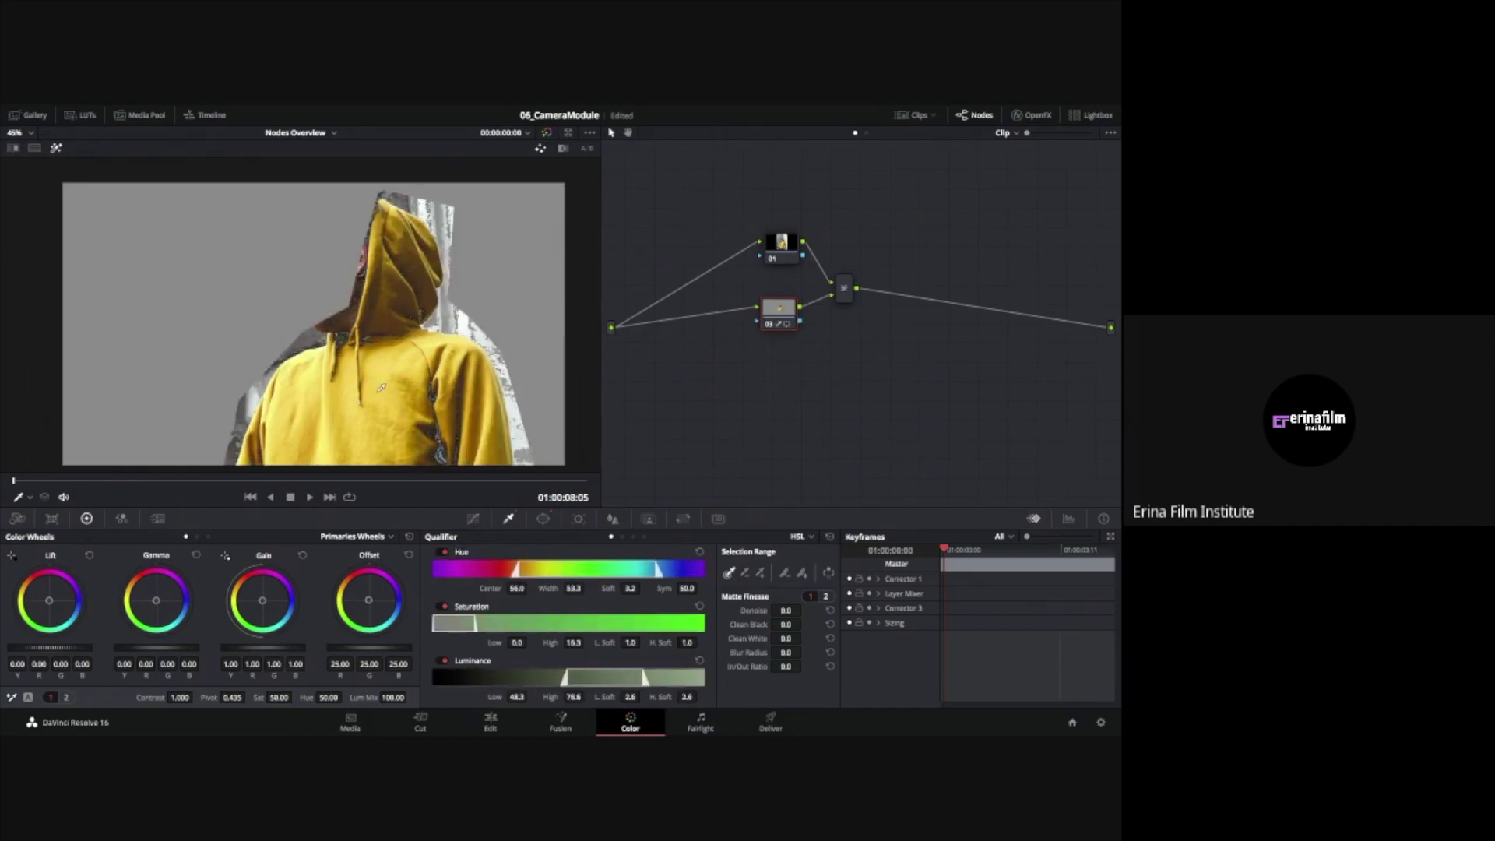
pyautogui.moveTo(402, 349)
pyautogui.mouseDown()
pyautogui.moveTo(366, 414)
pyautogui.moveTo(315, 434)
pyautogui.moveTo(427, 370)
pyautogui.mouseUp()
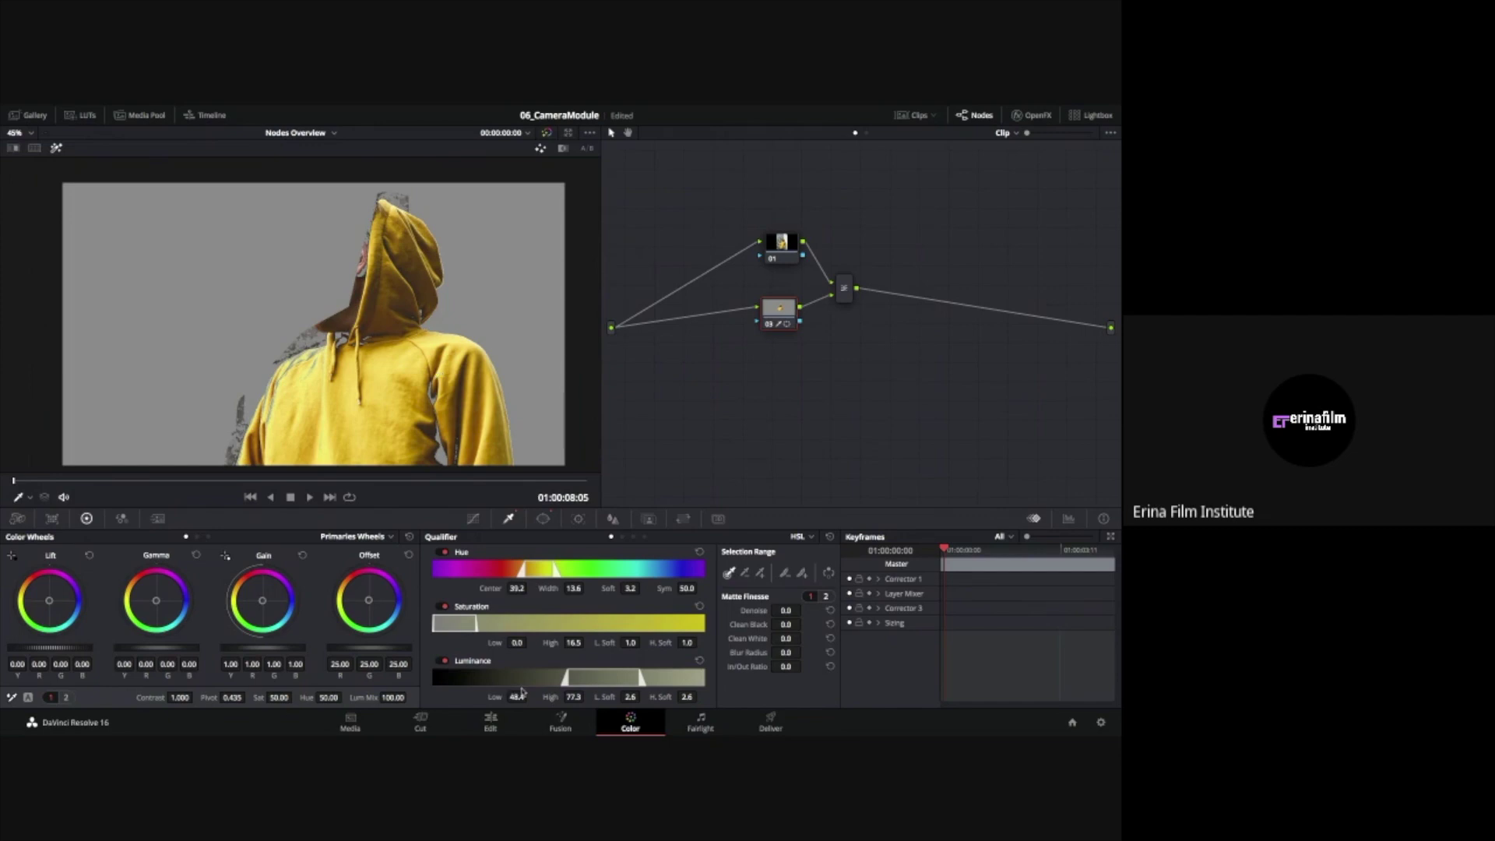
# Refine the hoodie key to hue center 42.0 and width 13.1, raise Clean White, and set Blur Radius to 41.6
pyautogui.moveTo(522, 692)
pyautogui.mouseDown()
pyautogui.moveTo(562, 692)
pyautogui.moveTo(534, 693)
pyautogui.mouseUp()
pyautogui.click(408, 250)
pyautogui.moveTo(383, 325); pyautogui.dragTo(321, 420)
pyautogui.moveTo(517, 588)
pyautogui.mouseDown()
pyautogui.moveTo(542, 588)
pyautogui.moveTo(512, 593)
pyautogui.mouseUp()
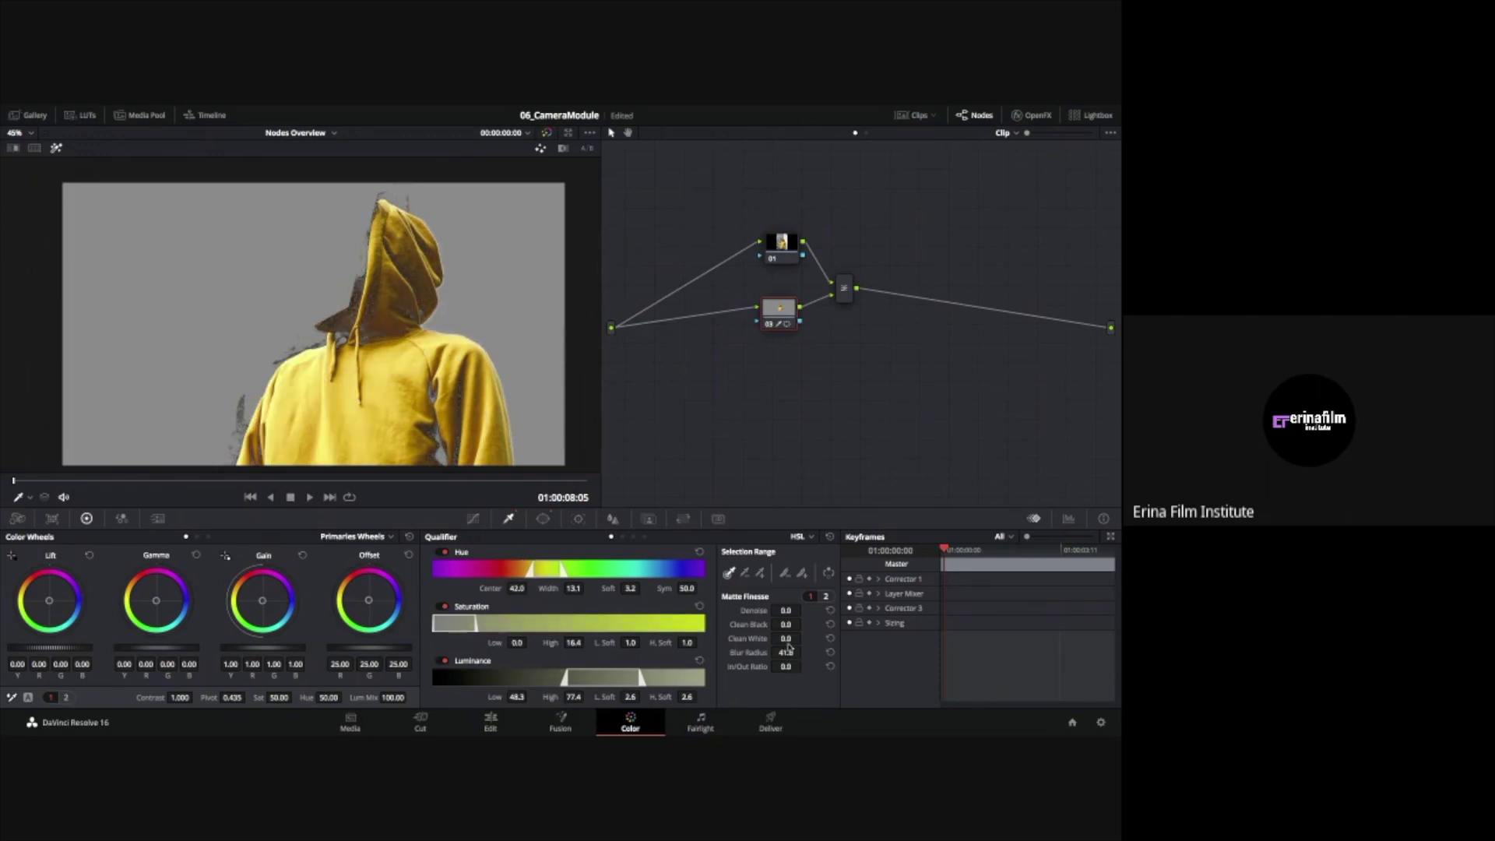
pyautogui.moveTo(789, 651); pyautogui.dragTo(811, 625)
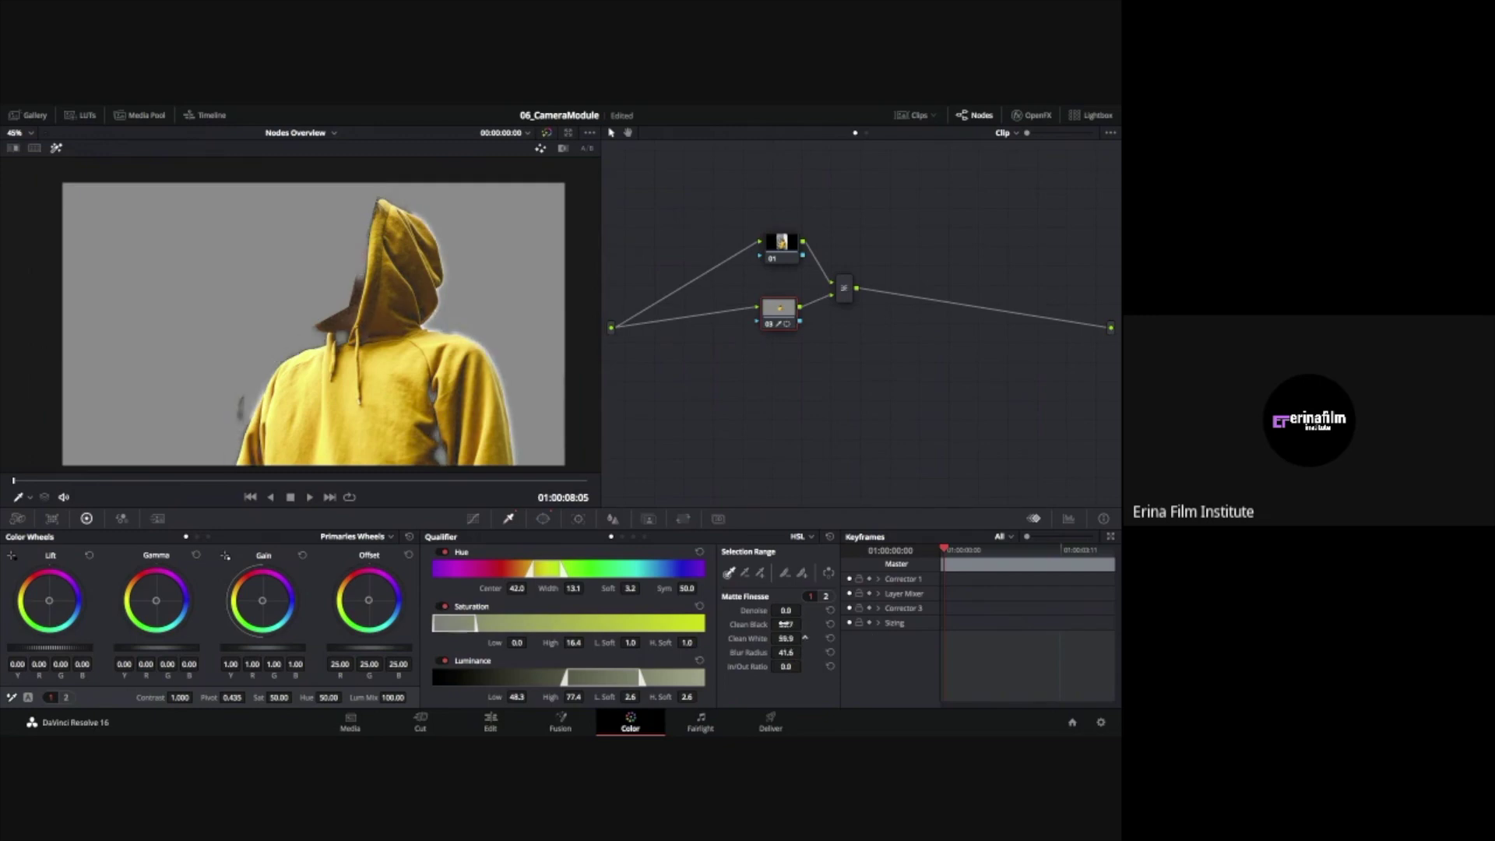
# Tighten the Pen window's outline along the face and shoulder, set Soft 1 to 3.12, and turn off Highlight
pyautogui.click(543, 519)
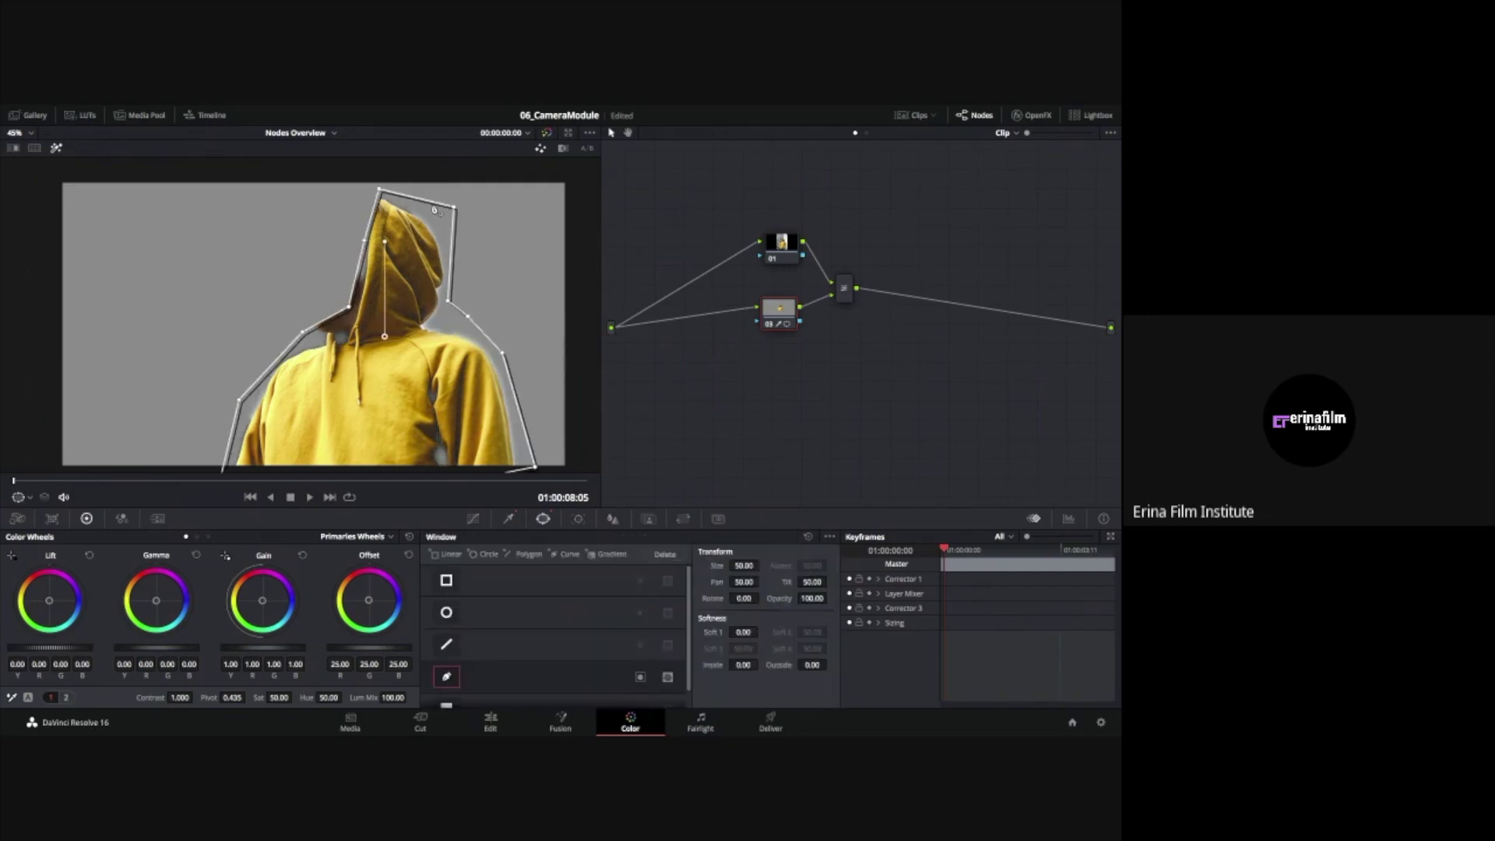
pyautogui.moveTo(354, 298); pyautogui.dragTo(308, 348)
pyautogui.moveTo(364, 240); pyautogui.dragTo(368, 244)
pyautogui.moveTo(350, 325); pyautogui.dragTo(353, 330)
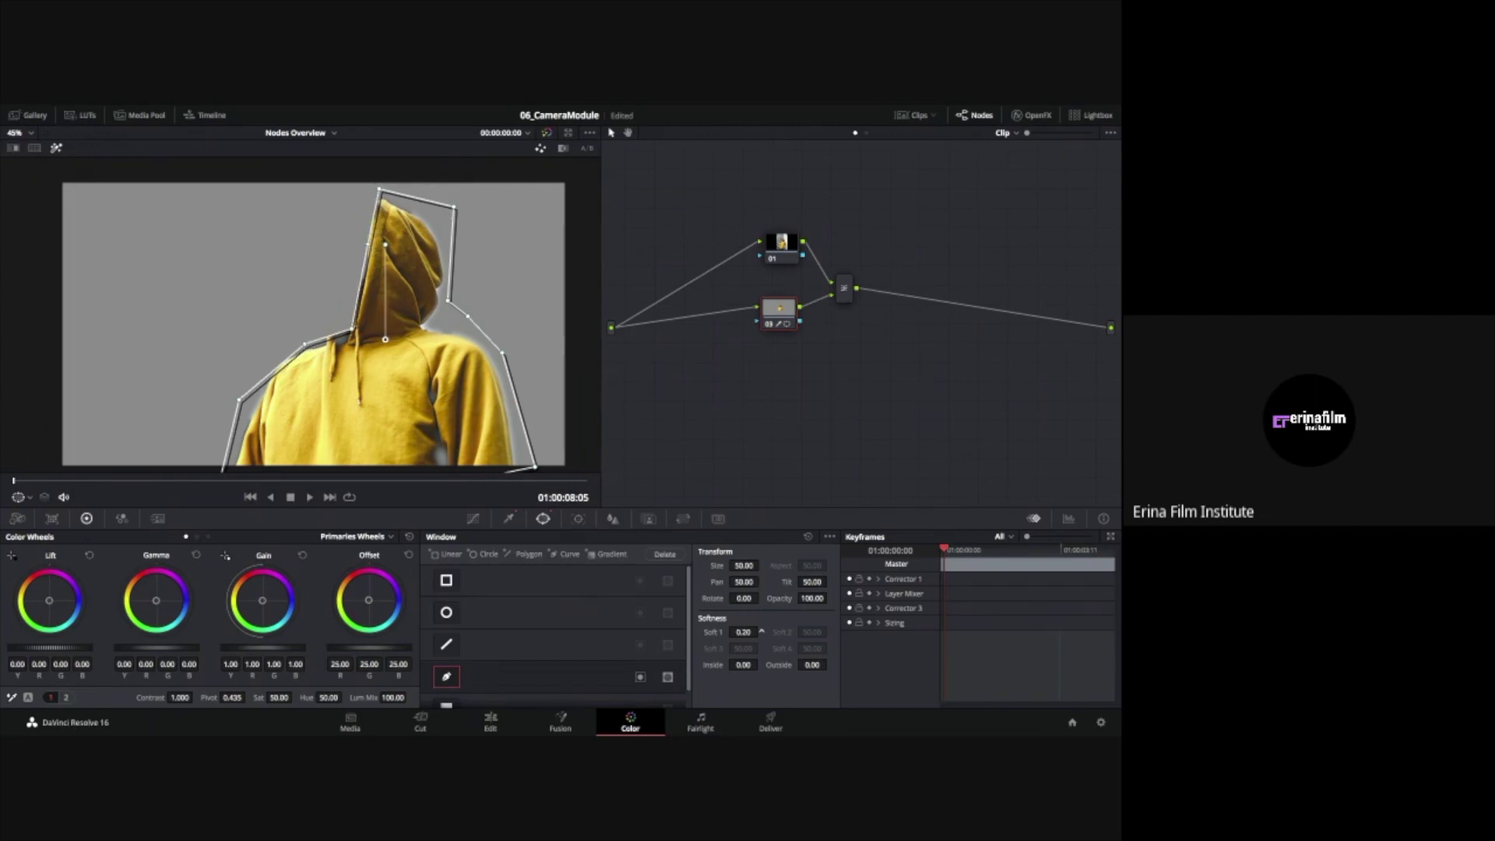
pyautogui.moveTo(742, 633); pyautogui.dragTo(754, 632)
pyautogui.click(59, 146)
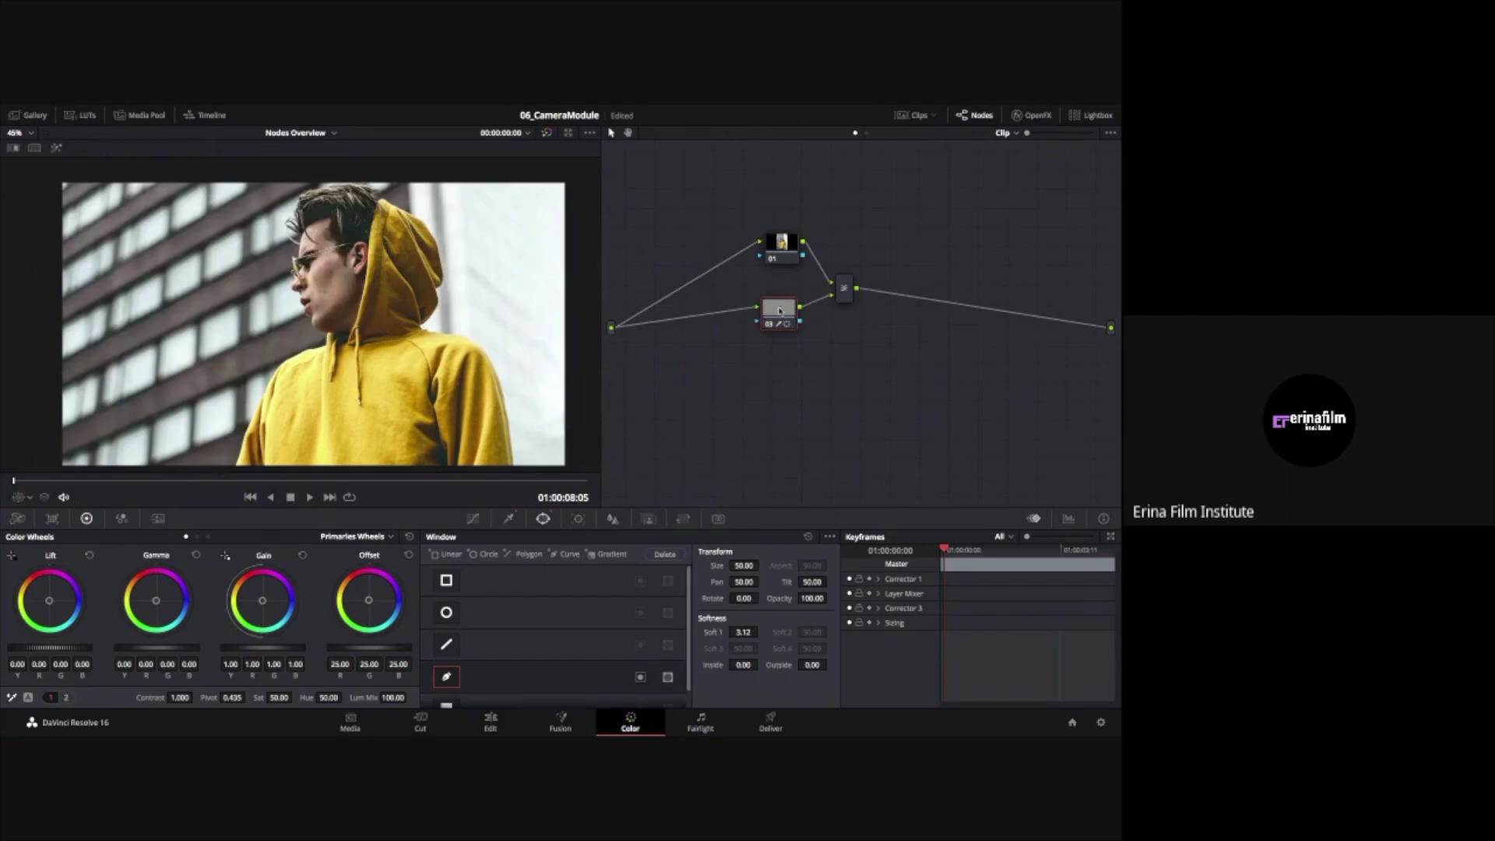
# Try node 03 above node 01, return it below, and desaturate node 01 to make the background greyscale
pyautogui.moveTo(780, 311); pyautogui.dragTo(789, 172)
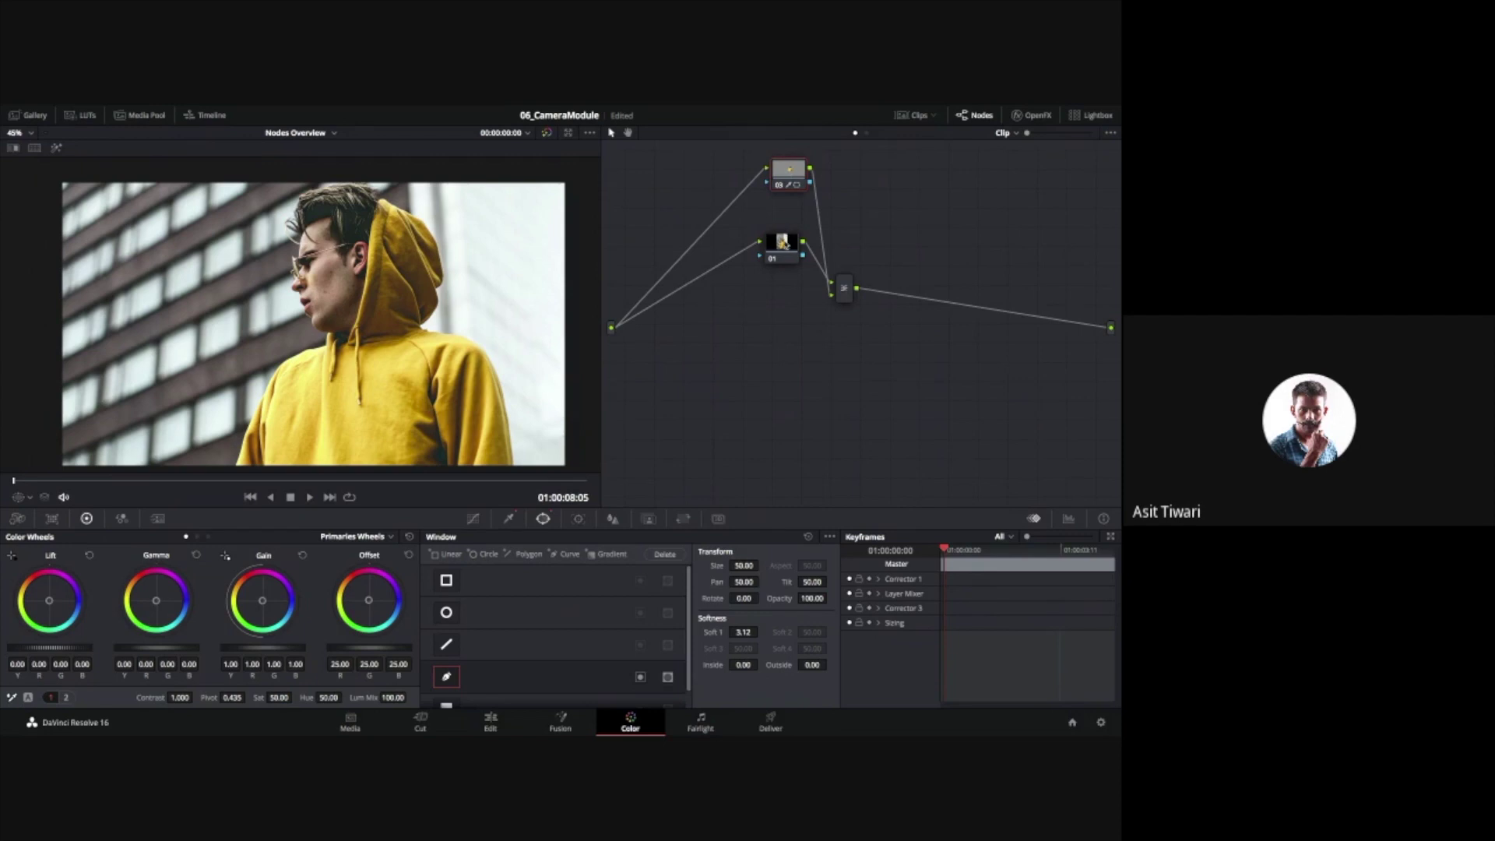
pyautogui.moveTo(805, 159); pyautogui.dragTo(795, 294)
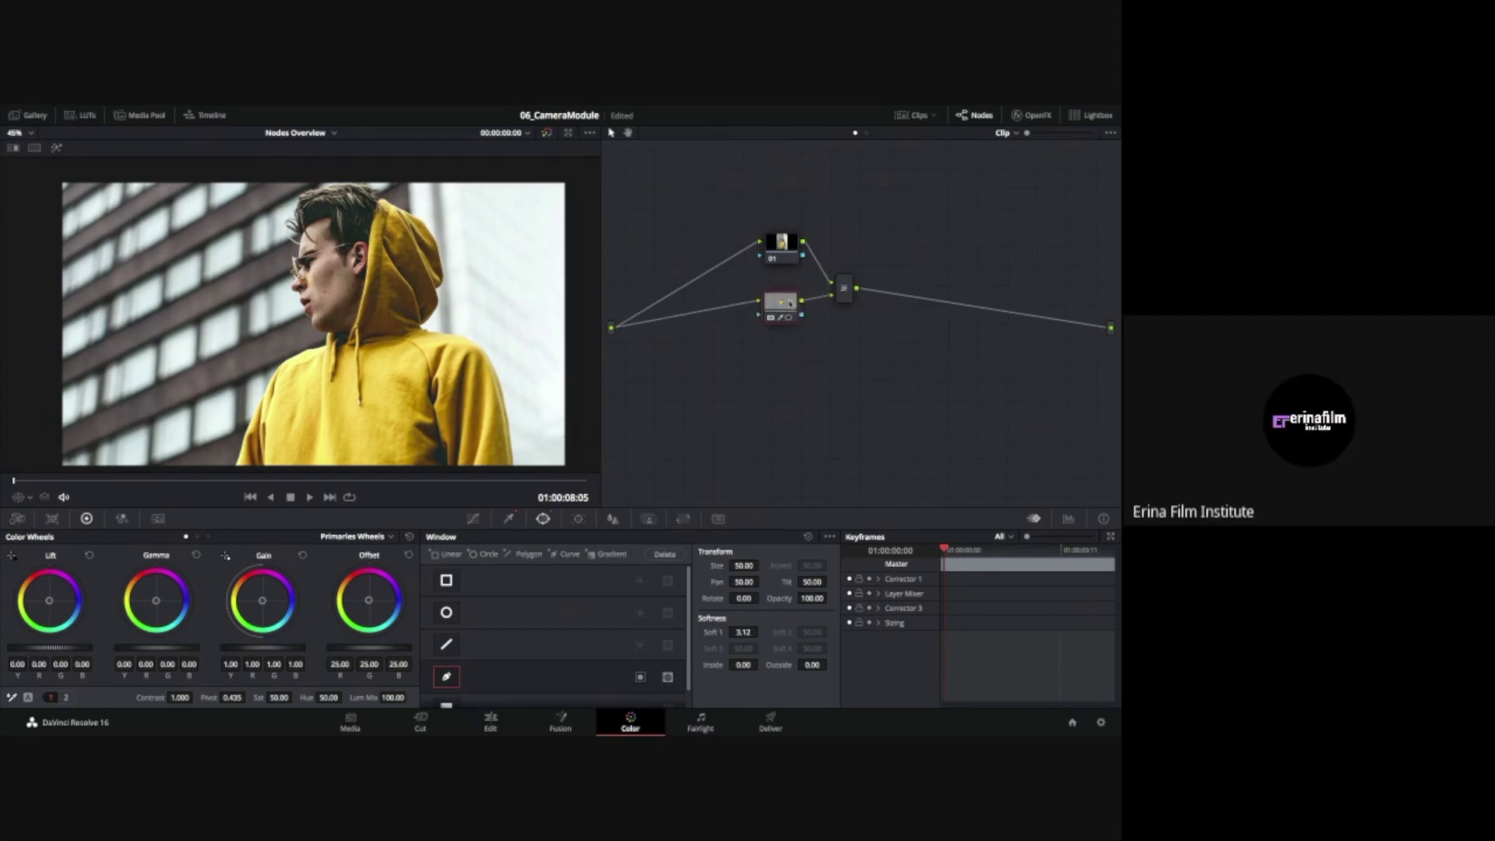
pyautogui.click(787, 248)
pyautogui.moveTo(279, 698); pyautogui.dragTo(275, 699)
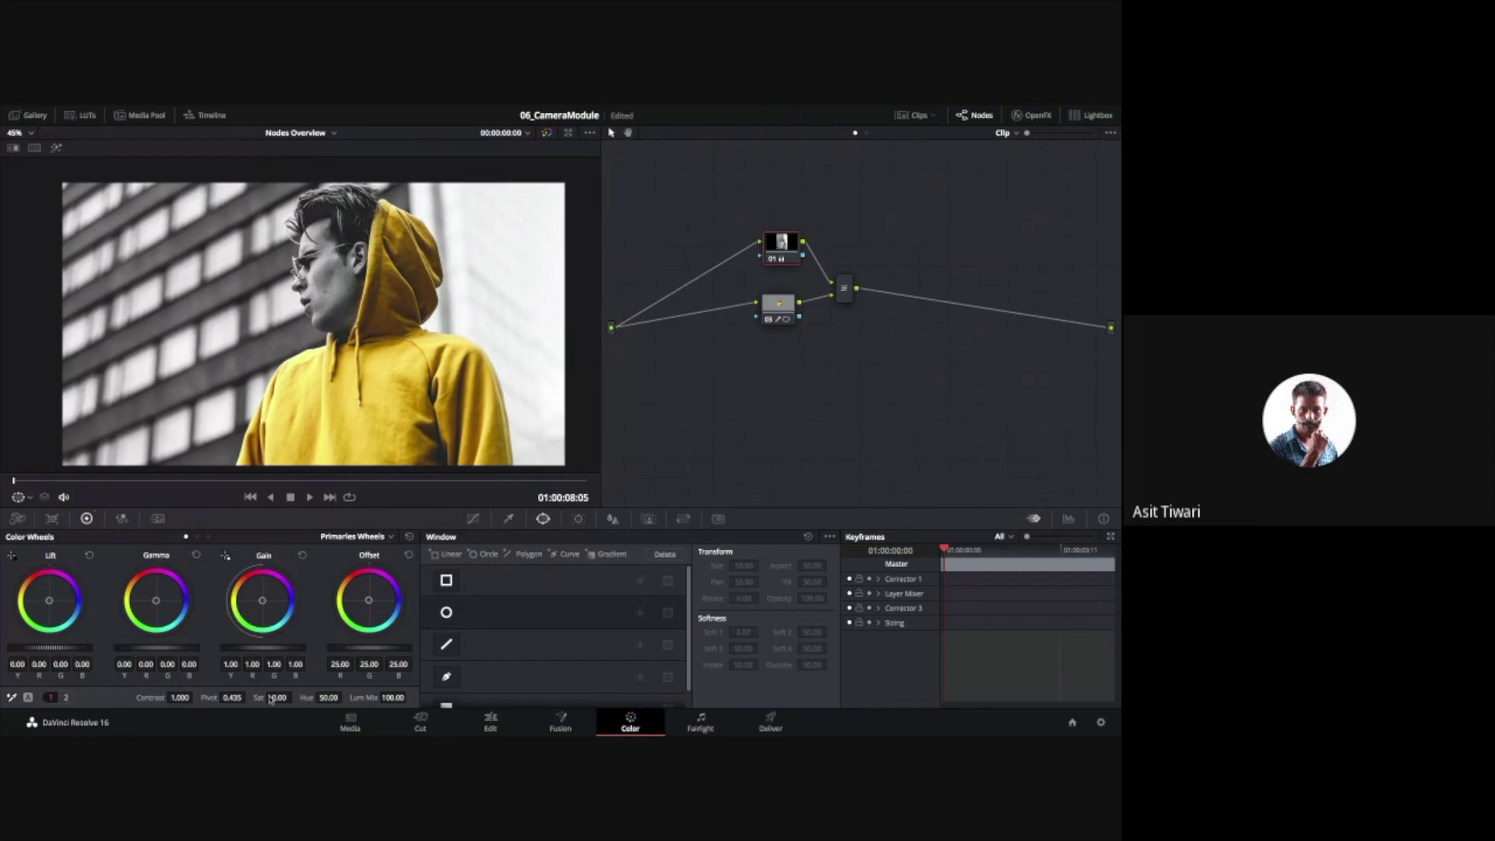
# Select node 03 to show its window over the hoodie and annotate the hair area beside the hood
pyautogui.moveTo(786, 308)
pyautogui.mouseDown()
pyautogui.moveTo(849, 285)
pyautogui.moveTo(837, 187)
pyautogui.moveTo(797, 177)
pyautogui.moveTo(814, 307)
pyautogui.moveTo(788, 313)
pyautogui.mouseUp()
pyautogui.moveTo(772, 257)
pyautogui.mouseDown()
pyautogui.moveTo(782, 235)
pyautogui.moveTo(920, 378)
pyautogui.moveTo(803, 431)
pyautogui.moveTo(790, 204)
pyautogui.moveTo(775, 255)
pyautogui.mouseUp()
pyautogui.click(780, 304)
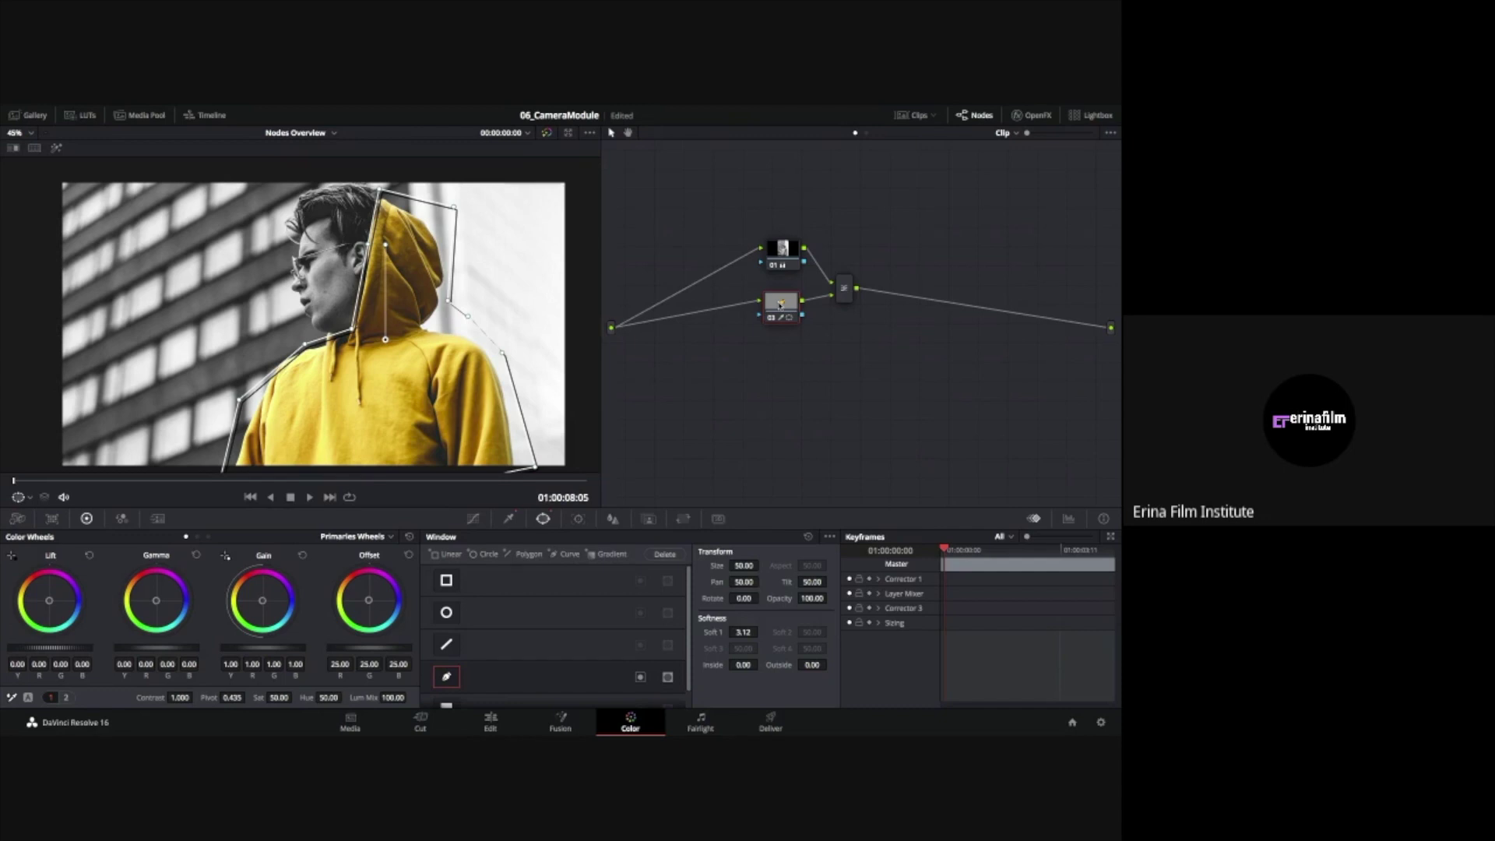
pyautogui.hotkey('ctrl', 'a')
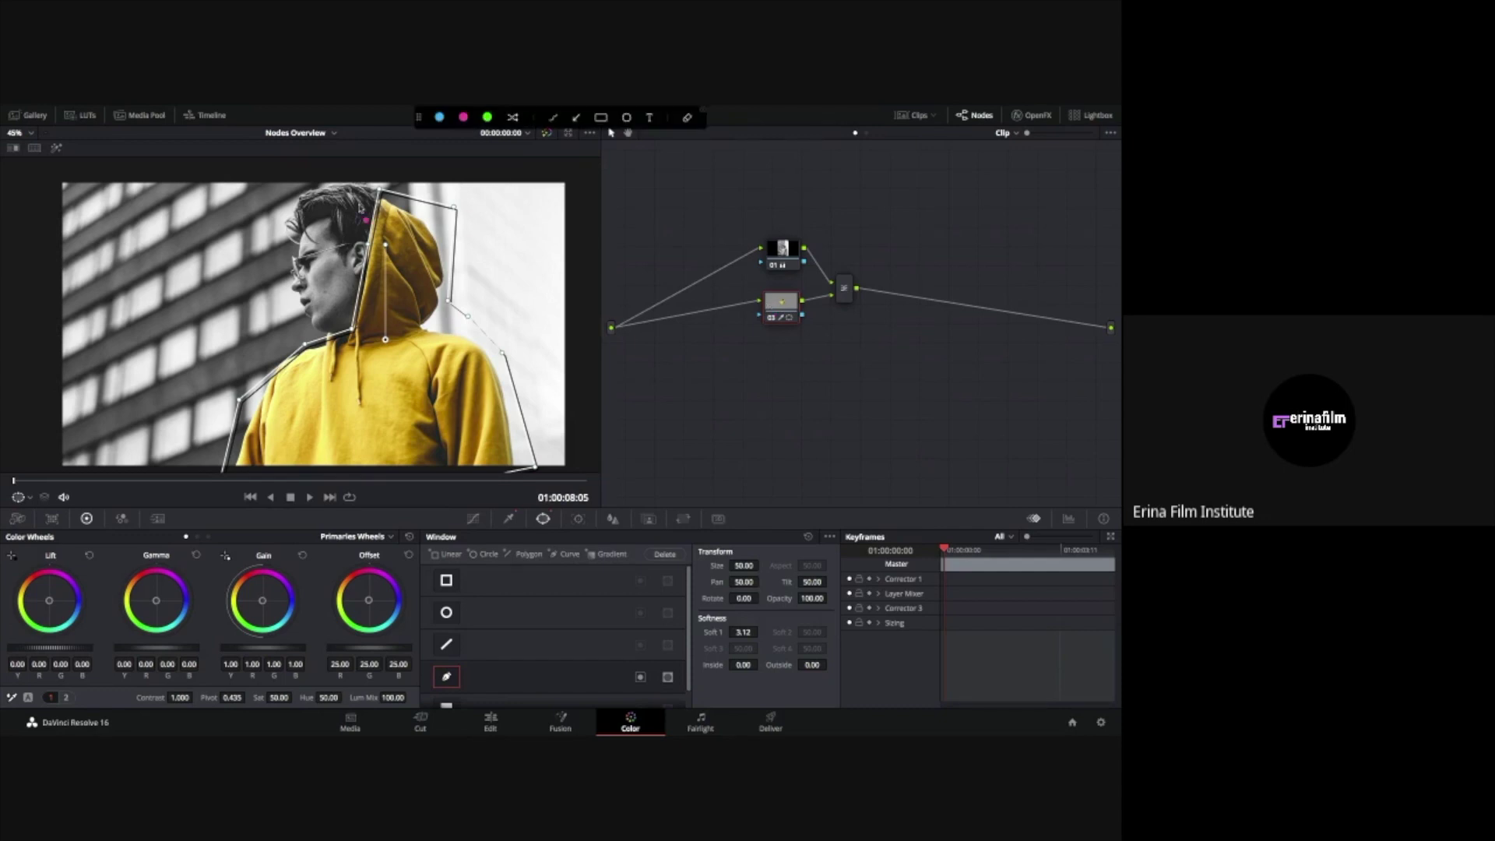
pyautogui.moveTo(352, 199); pyautogui.dragTo(295, 211)
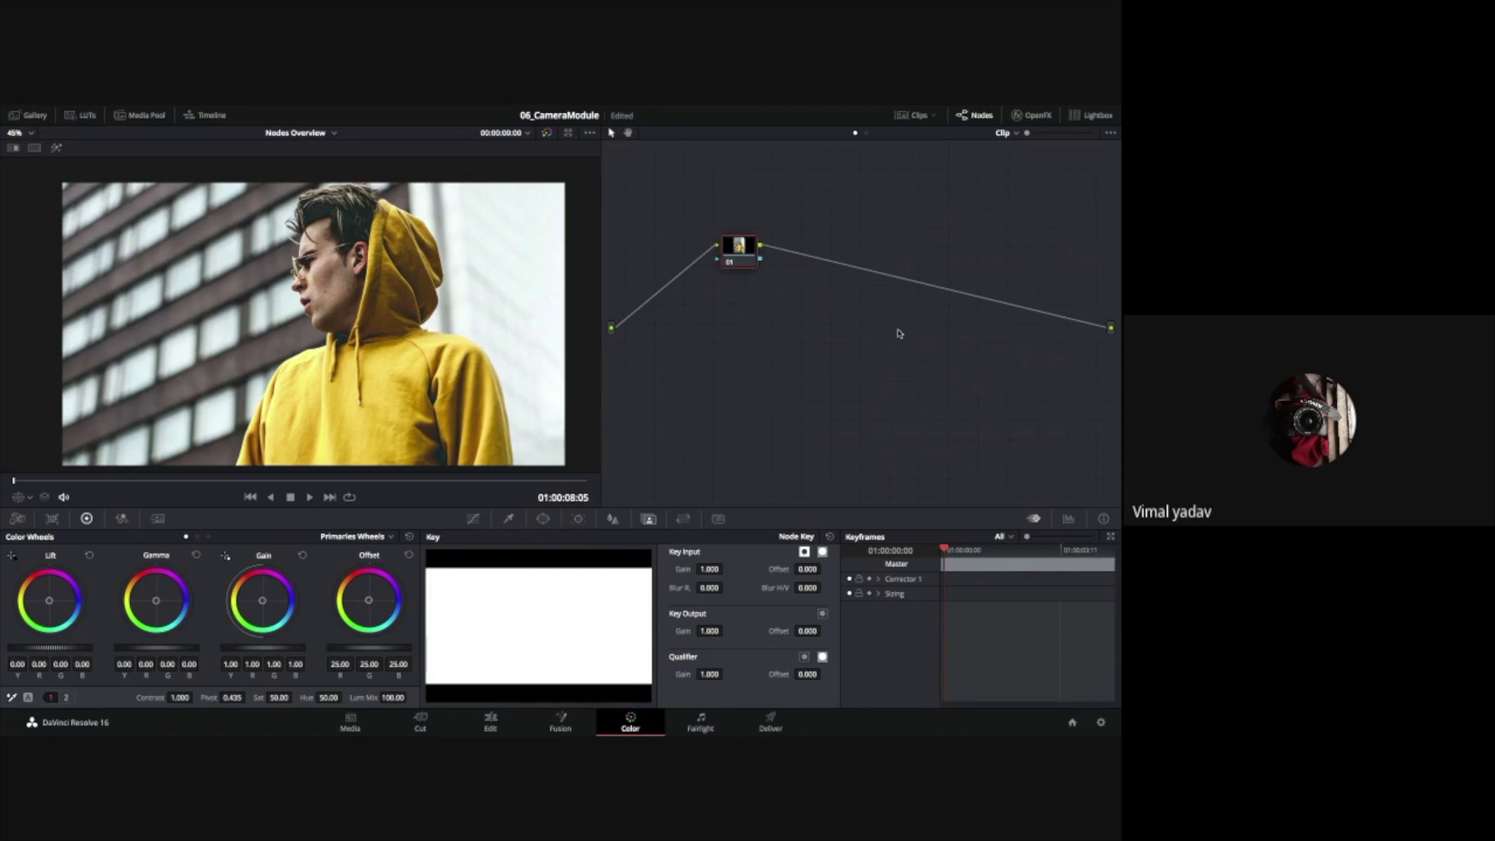
# Add a Circle window to the single node 01 and reduce its Soft 1 to 0.00
pyautogui.moveTo(745, 257); pyautogui.dragTo(737, 261)
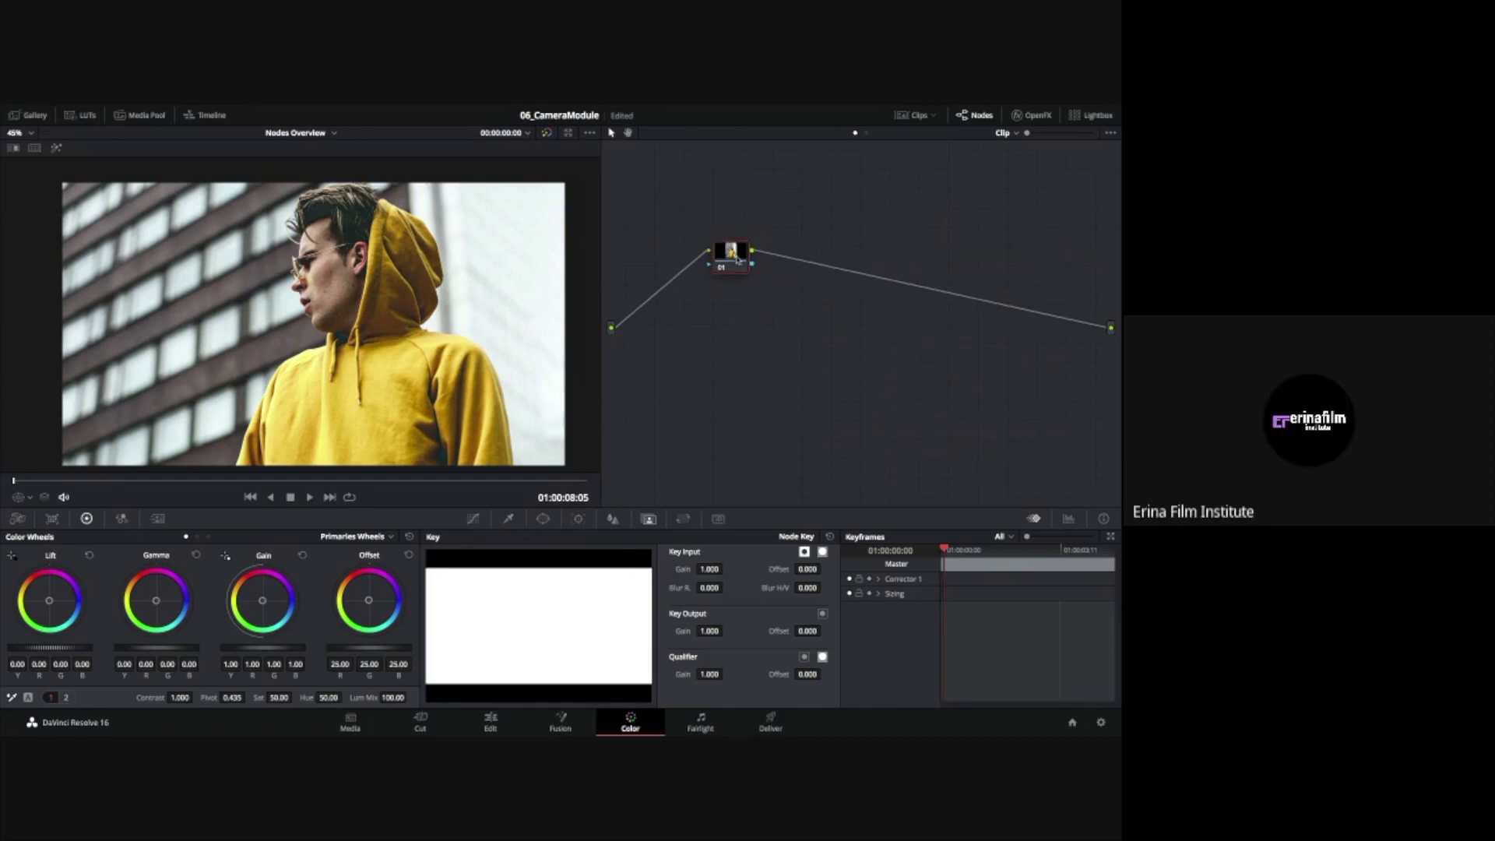
pyautogui.click(543, 519)
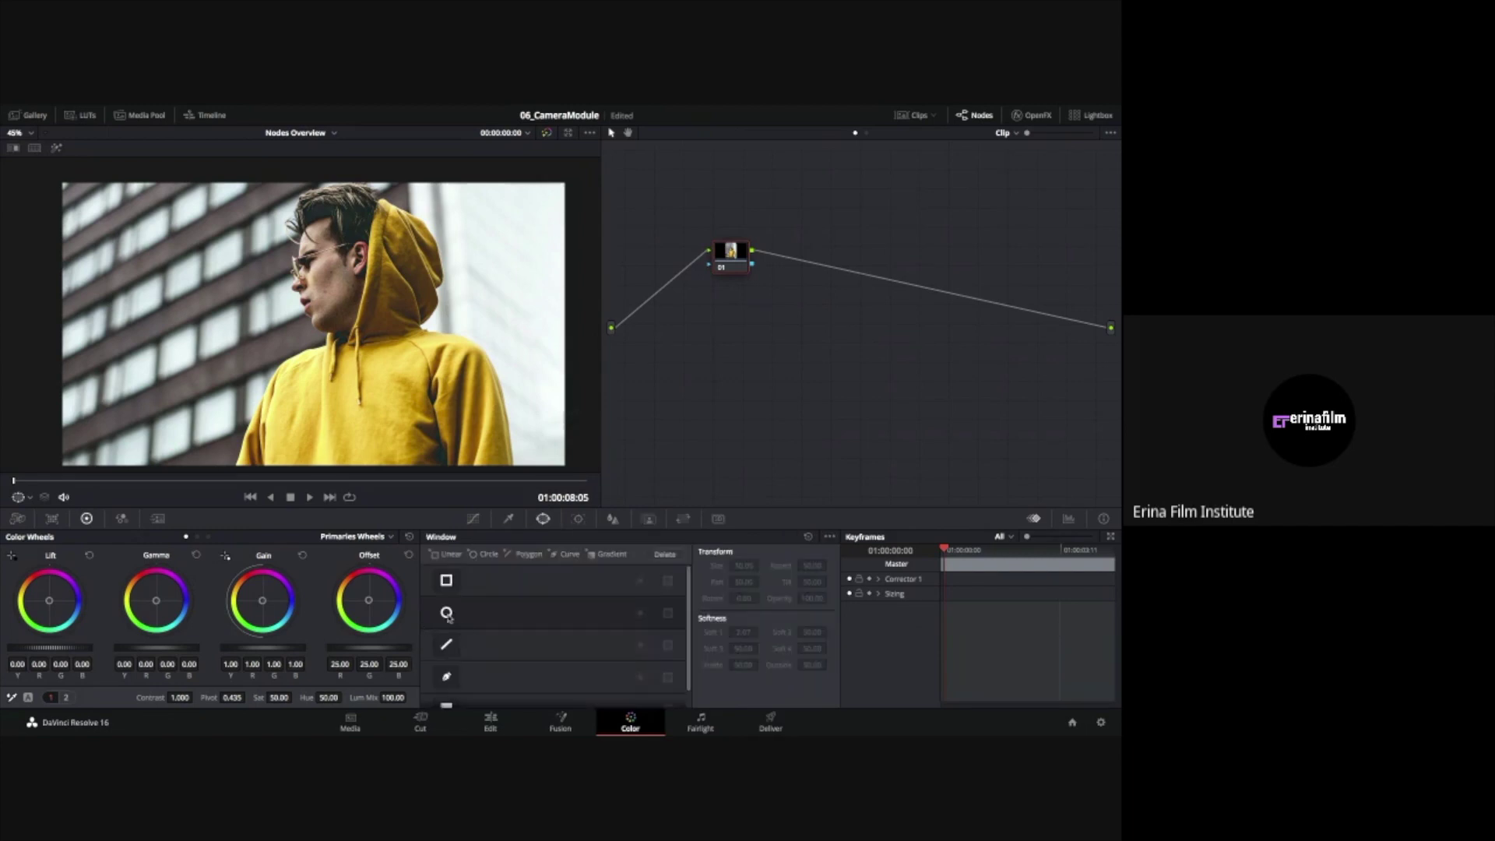
pyautogui.rightClick(739, 261)
pyautogui.click(746, 267)
pyautogui.click(446, 612)
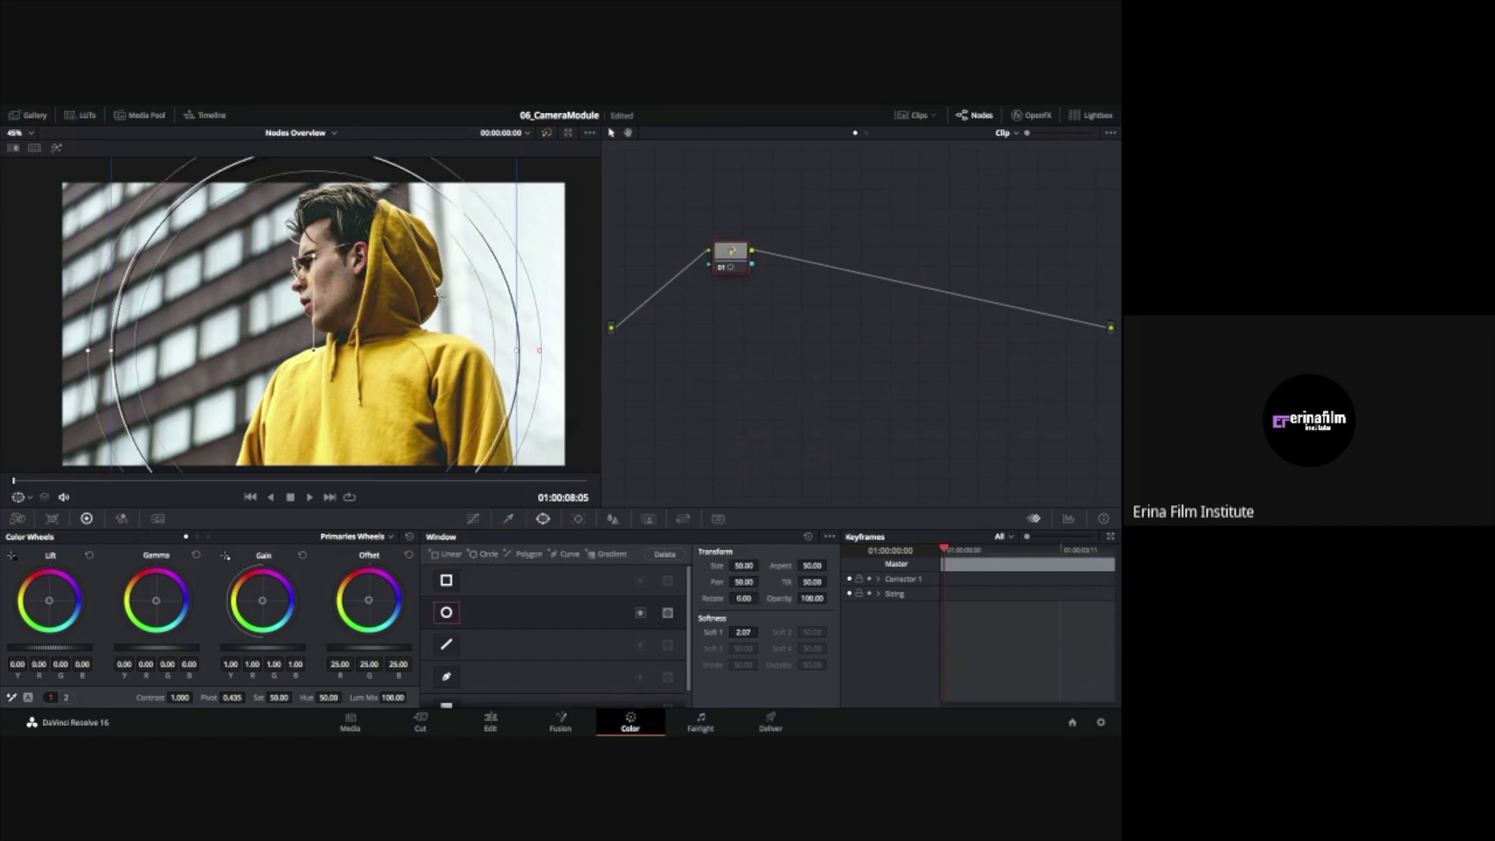
pyautogui.moveTo(541, 353); pyautogui.dragTo(450, 340)
pyautogui.scroll(-1, 514, 257)
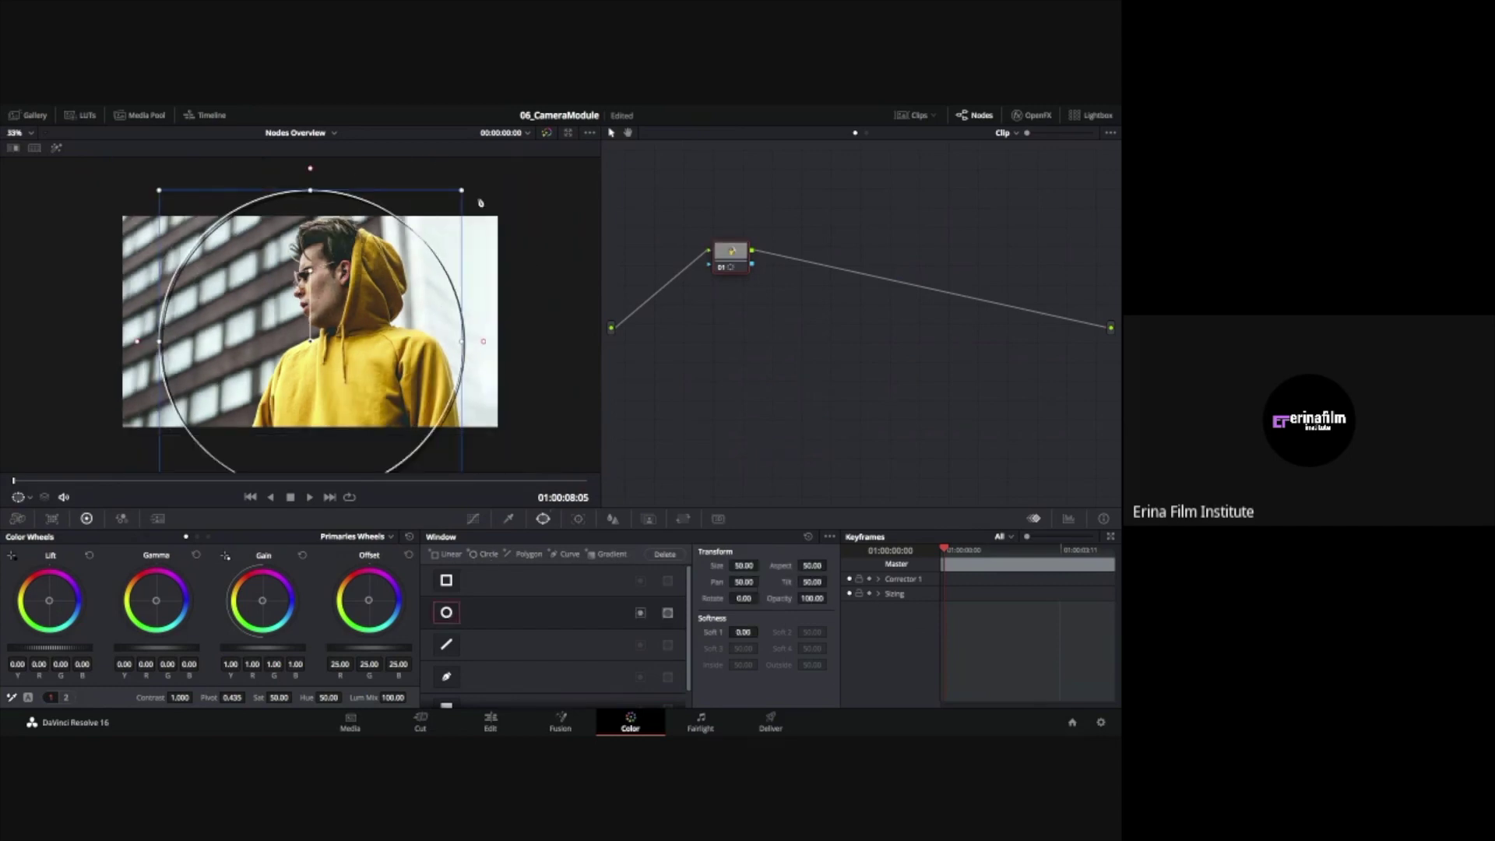
# Shrink the Circle window to an oval around the man's face and check the isolated area with Highlight
pyautogui.moveTo(459, 193); pyautogui.dragTo(338, 282)
pyautogui.moveTo(324, 348); pyautogui.dragTo(363, 281)
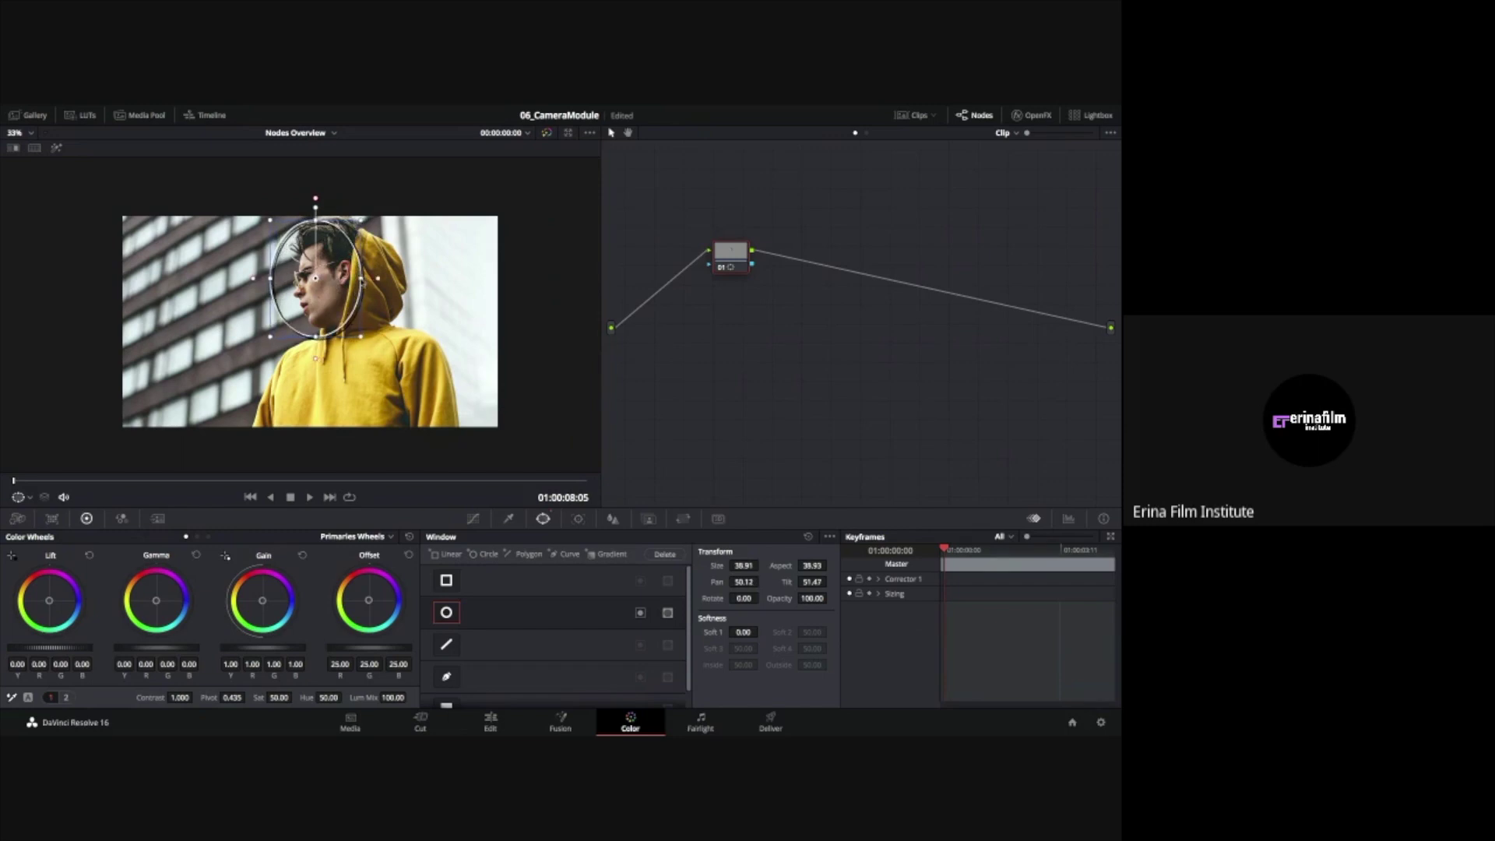
pyautogui.scroll(2, 364, 282)
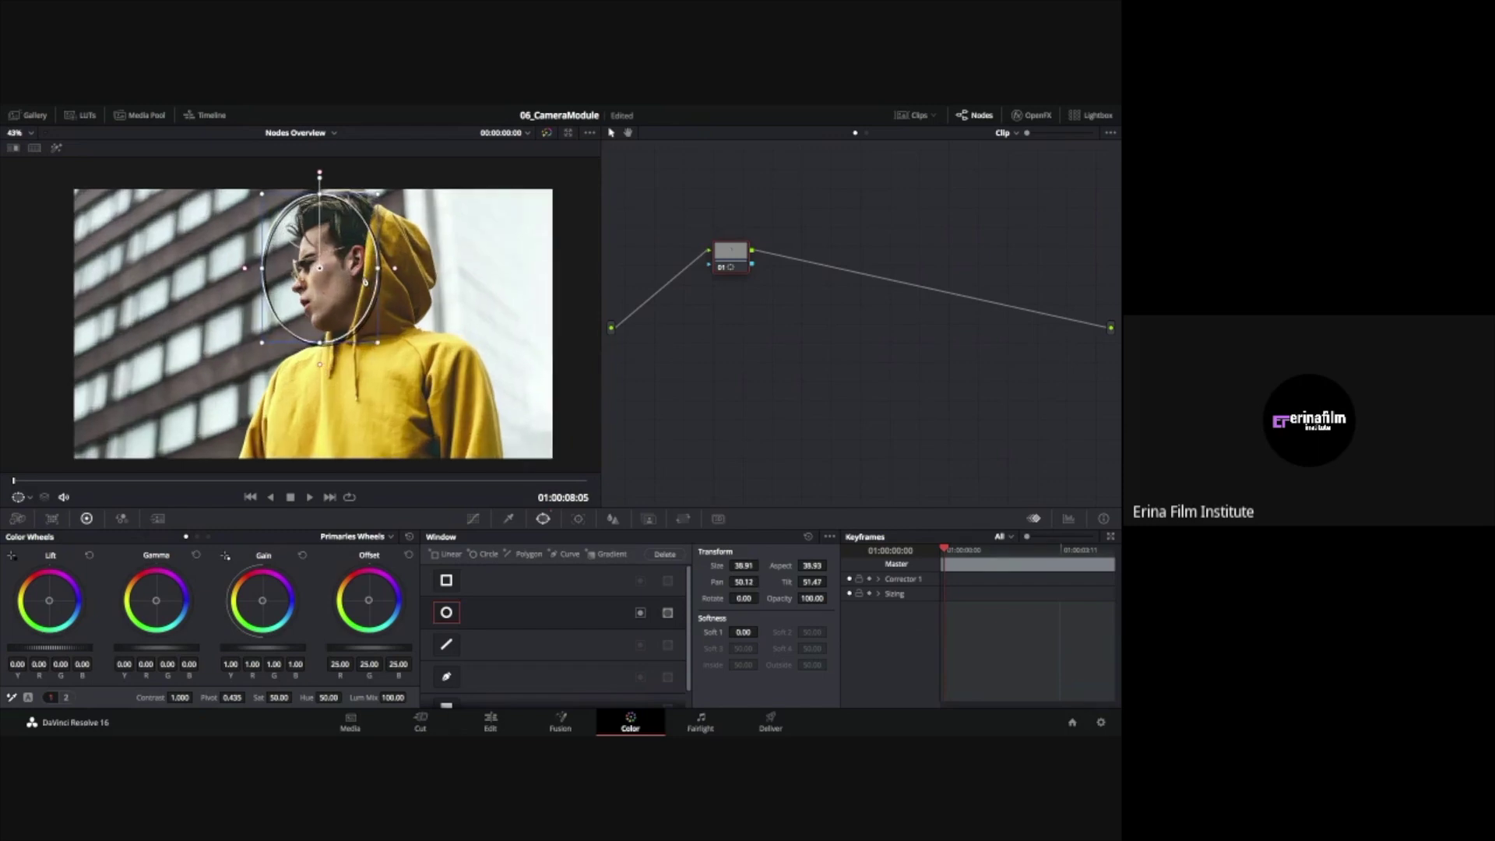
pyautogui.click(57, 148)
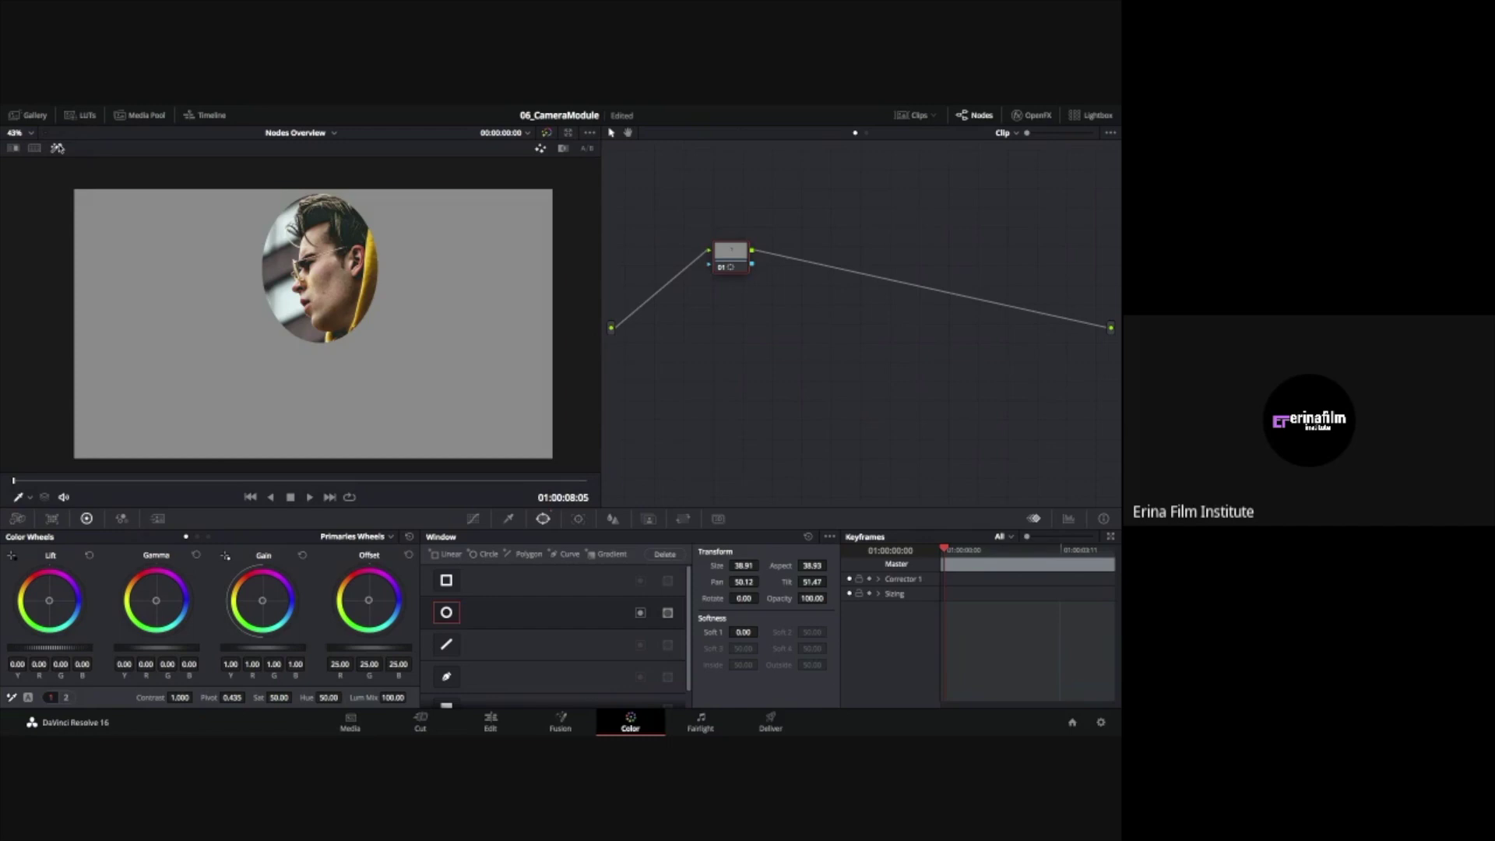
pyautogui.click(57, 148)
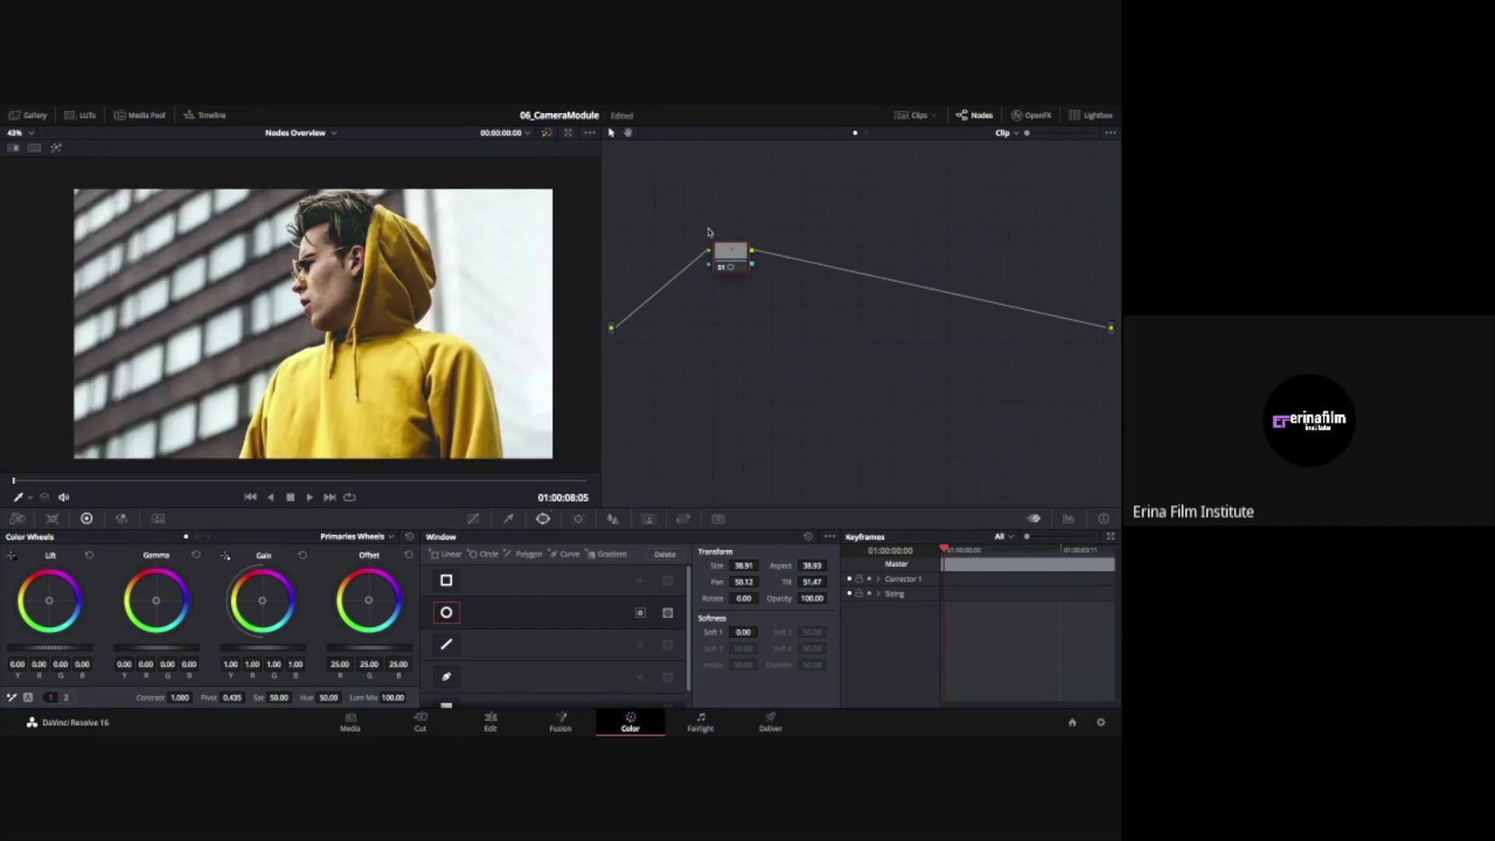
# Add five serial nodes after node 01, placing node 05 in a second row below with node 06 following it
pyautogui.hotkey('alt', 's')
pyautogui.hotkey('alt', 's')
pyautogui.hotkey('alt', 's')
pyautogui.hotkey('alt', 's')
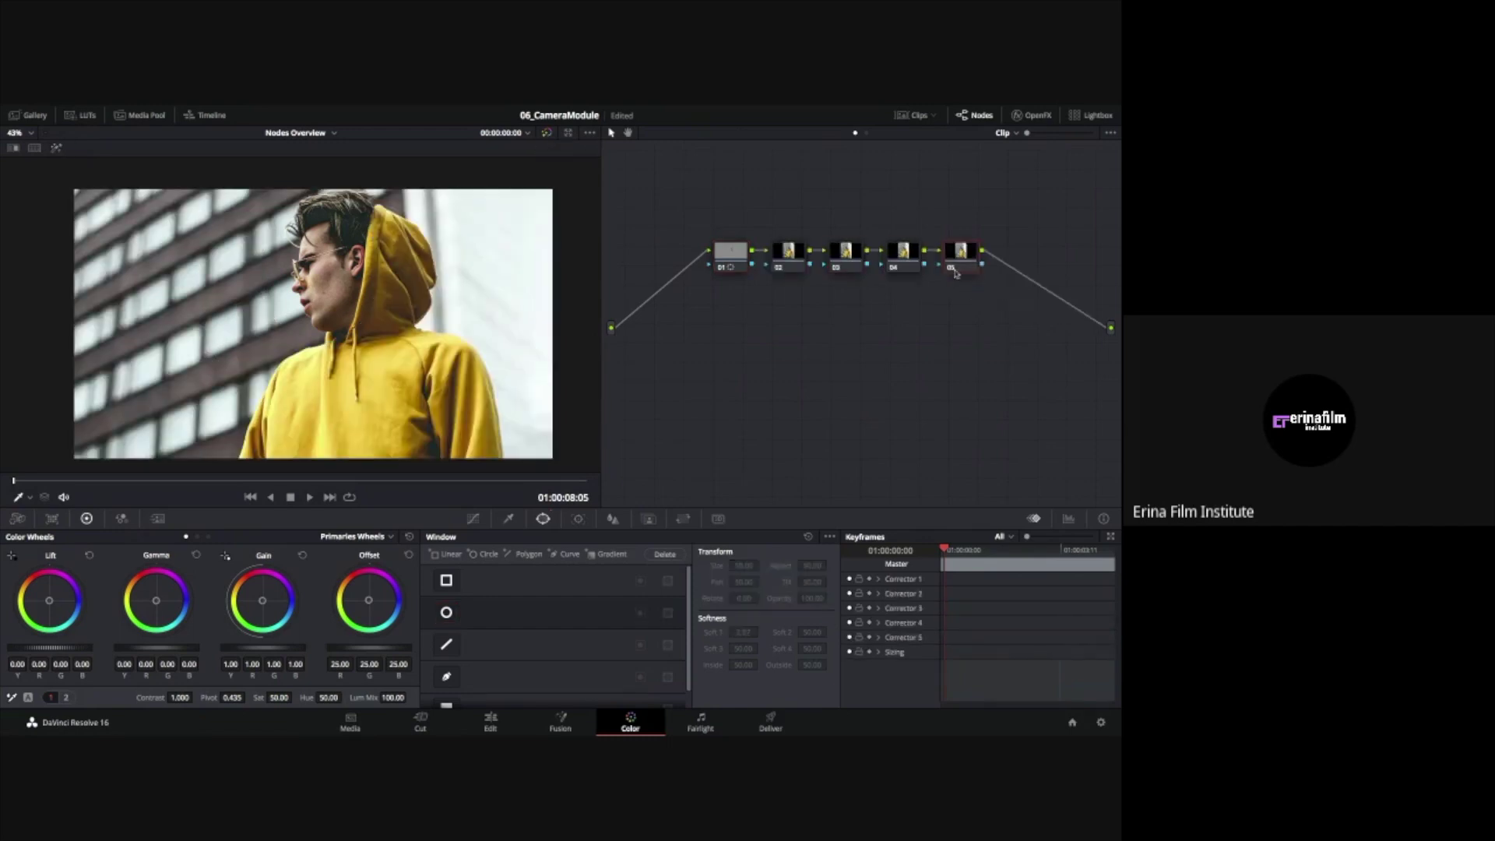
pyautogui.moveTo(965, 261); pyautogui.dragTo(754, 316)
pyautogui.hotkey('alt', 's')
# Shift node 01 away from the chain and preview its face window with Highlight
pyautogui.moveTo(731, 254); pyautogui.dragTo(703, 248)
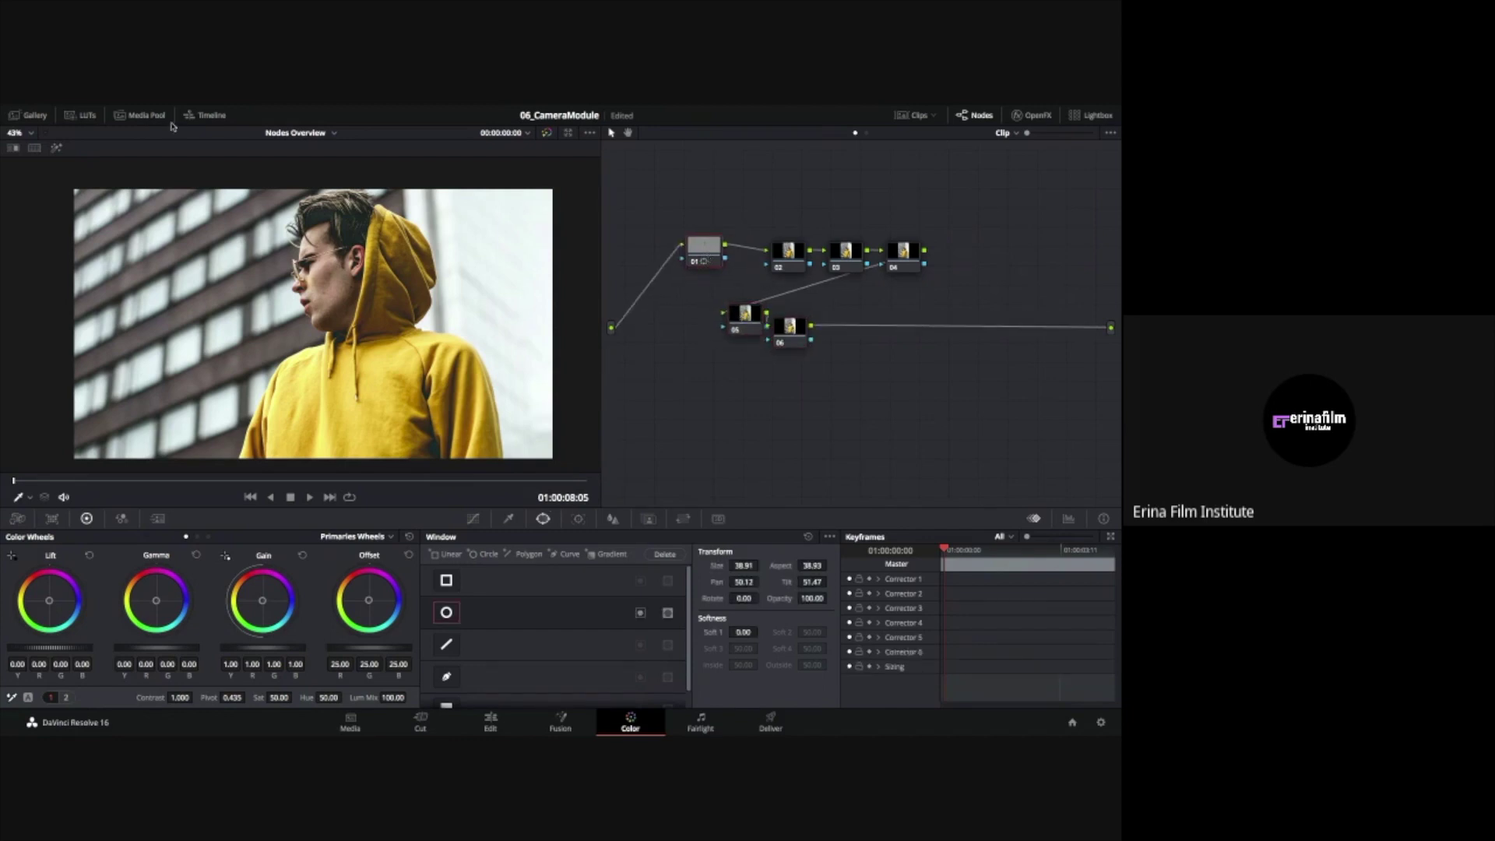
pyautogui.click(58, 148)
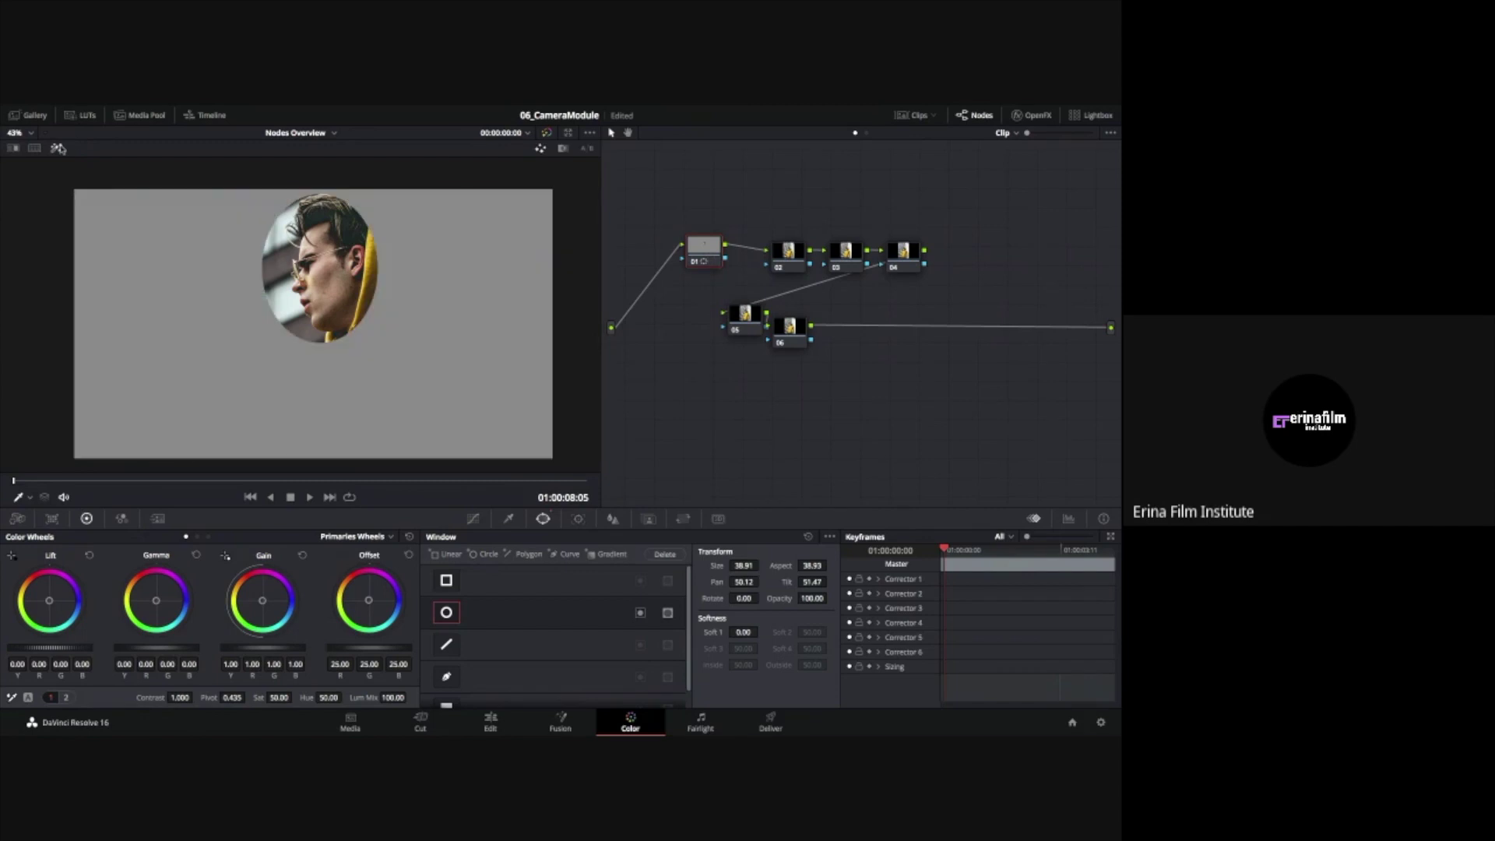
pyautogui.click(57, 148)
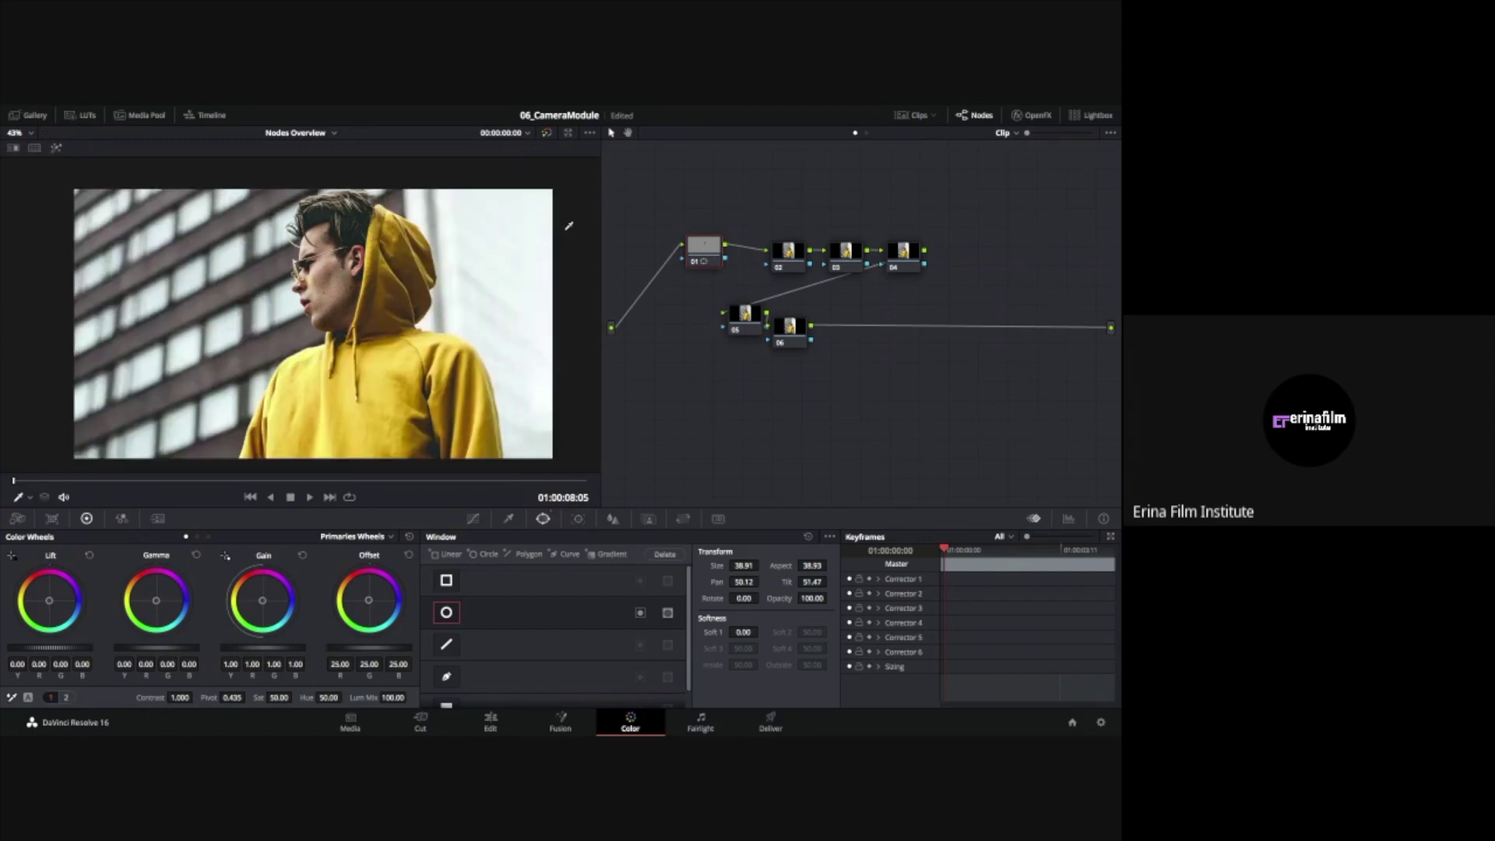
# Spread nodes 05 and 06 apart and connect node 01's key output to node 06's key input
pyautogui.moveTo(784, 347); pyautogui.dragTo(805, 394)
pyautogui.moveTo(746, 325); pyautogui.dragTo(781, 311)
pyautogui.moveTo(726, 262); pyautogui.dragTo(789, 401)
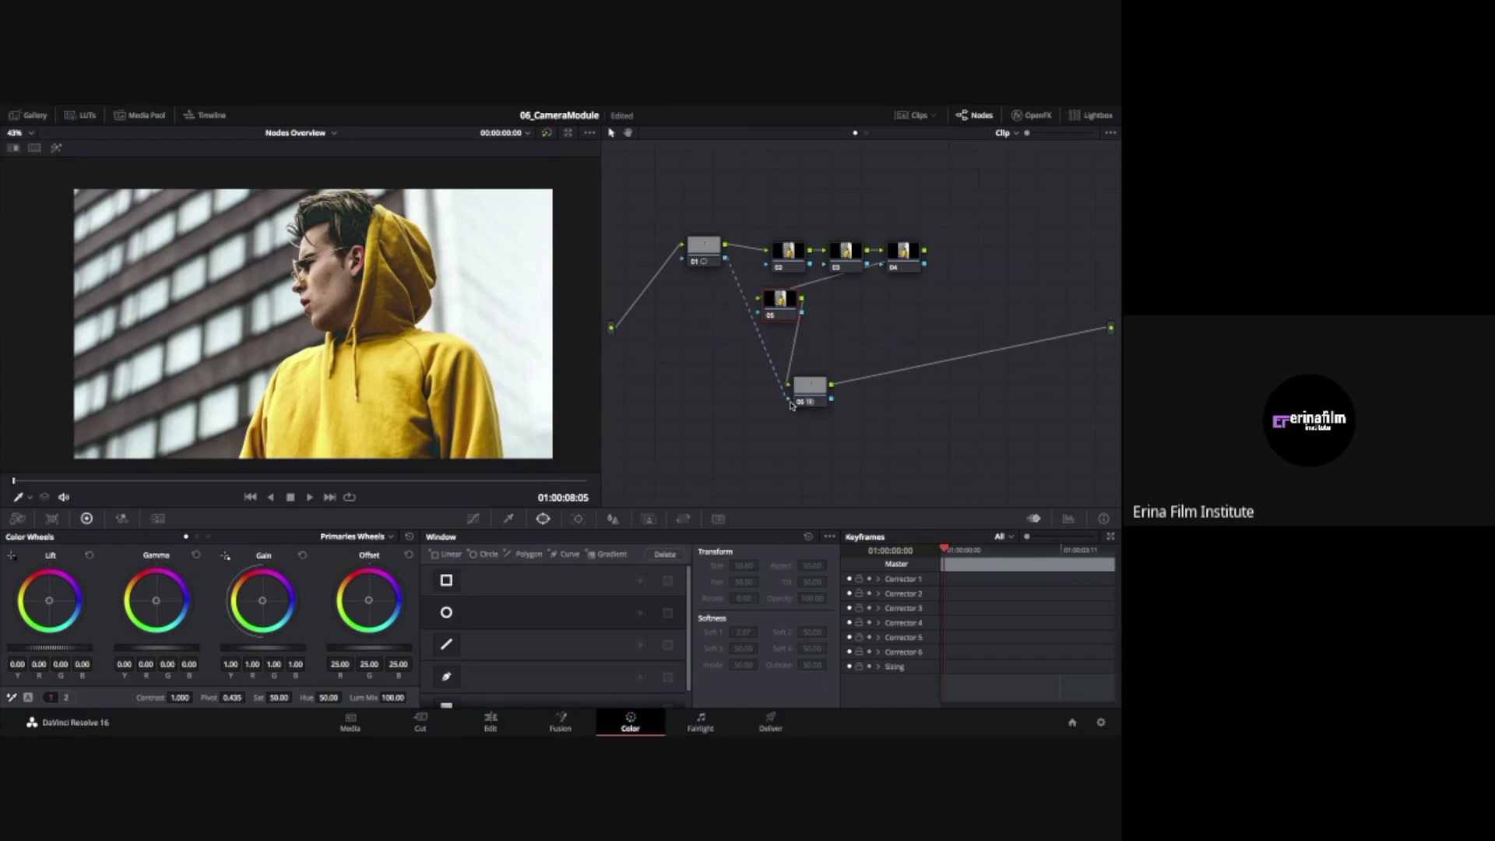
pyautogui.click(808, 395)
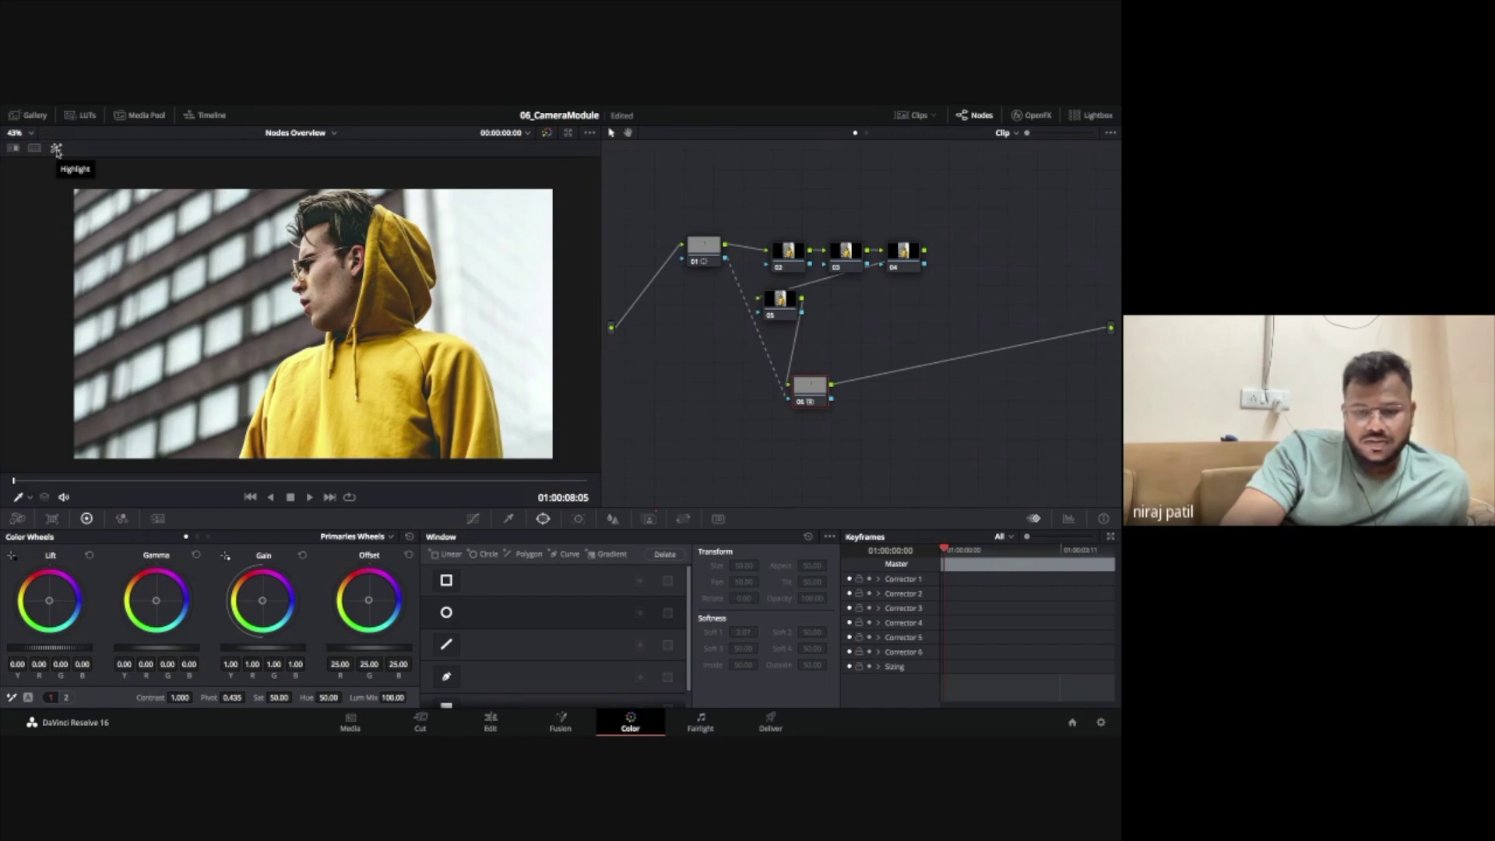
# Trace the dashed key link from node 01 to node 06 with a screen annotation
pyautogui.hotkey('ctrl', 'a')
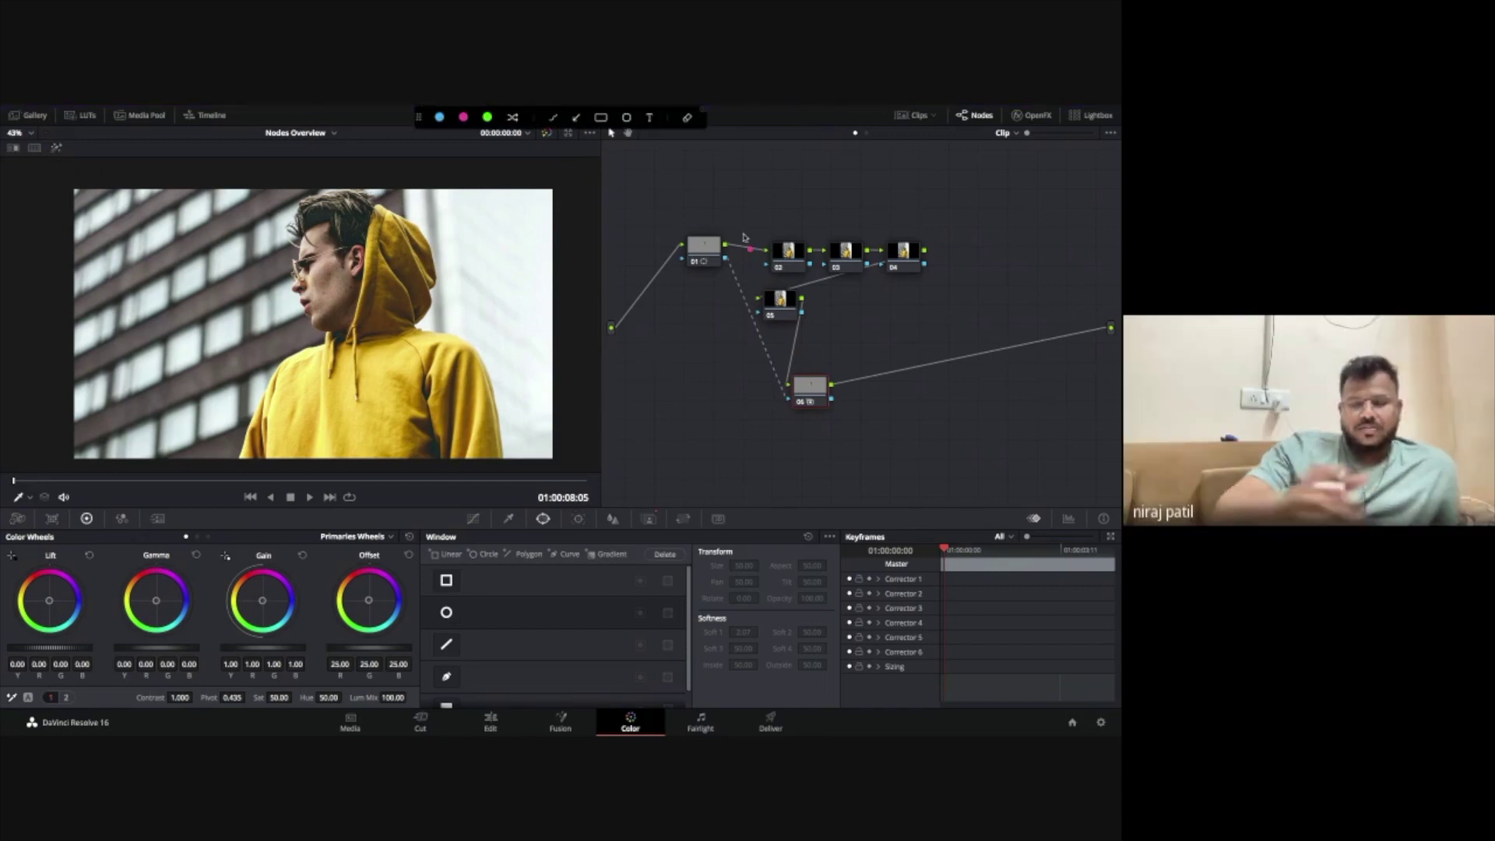
pyautogui.moveTo(730, 253)
pyautogui.mouseDown()
pyautogui.moveTo(715, 259)
pyautogui.moveTo(782, 394)
pyautogui.mouseUp()
pyautogui.press('Escape')
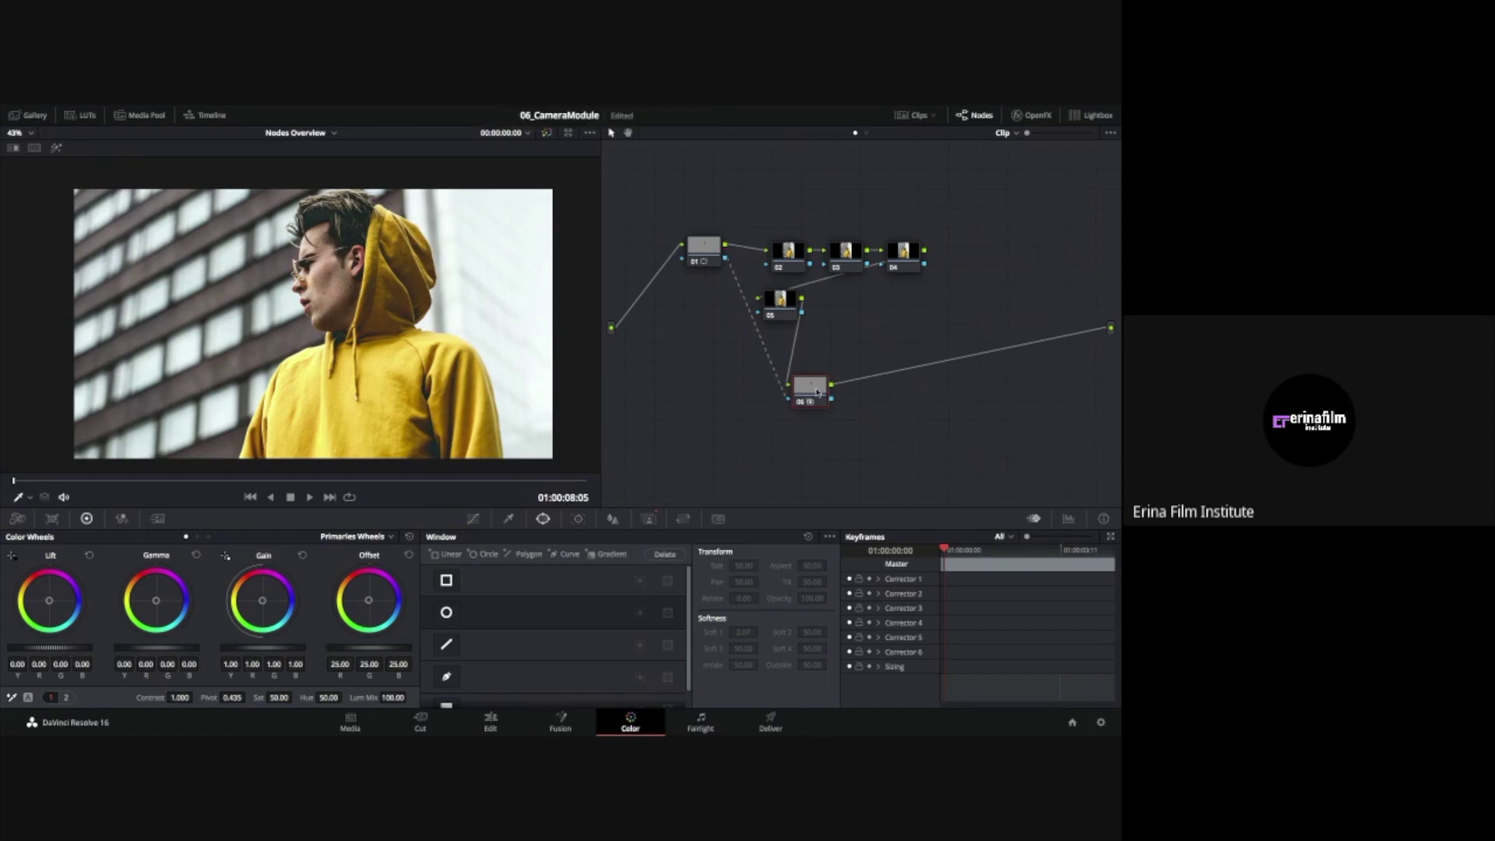
# Compare nodes 01 and 06, view node 06's inherited face matte with Highlight, and invert its key
pyautogui.click(705, 250)
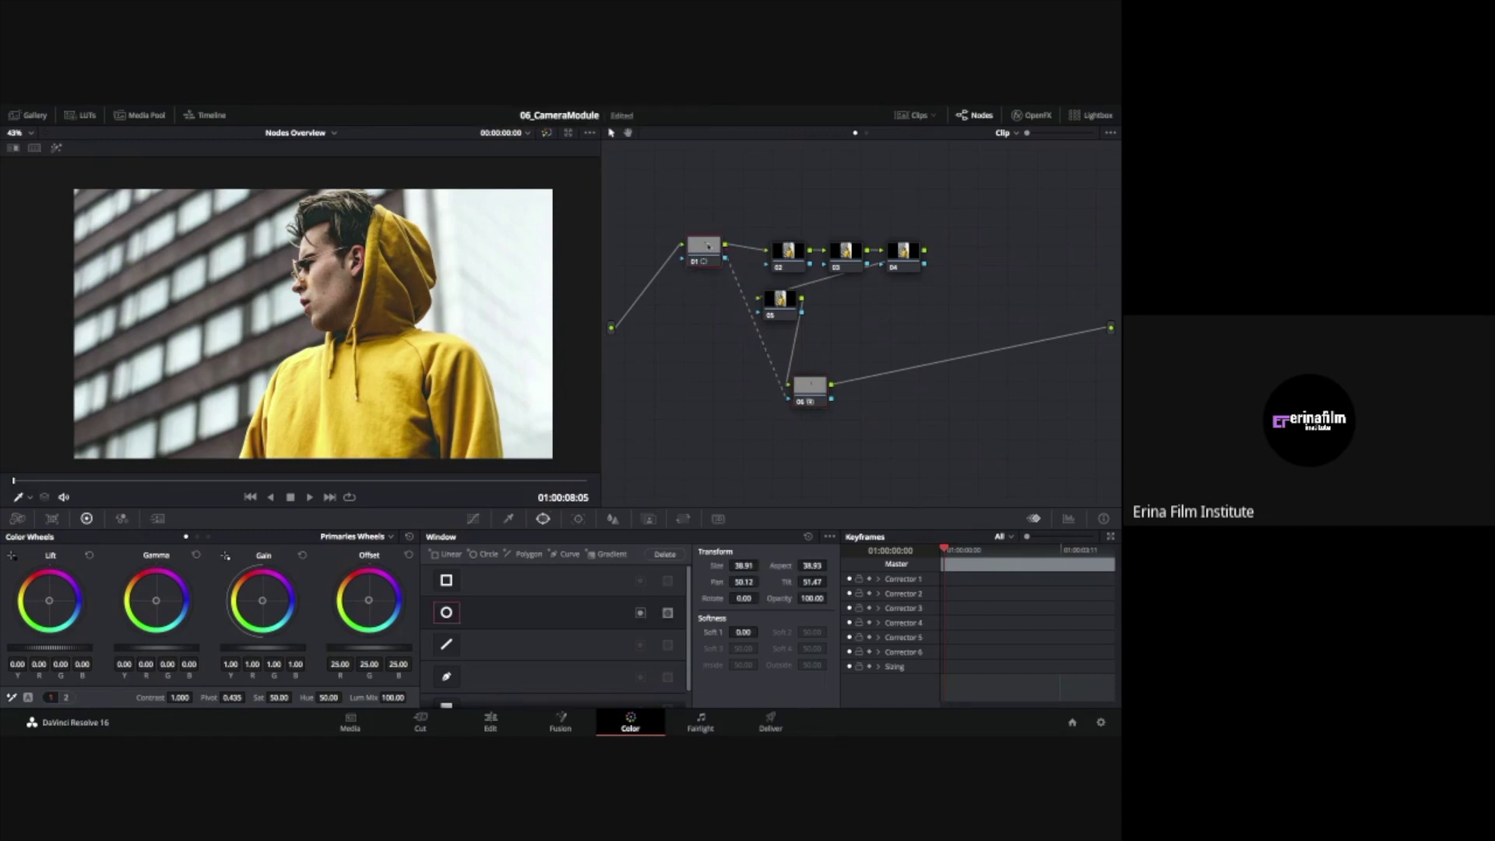
pyautogui.click(810, 387)
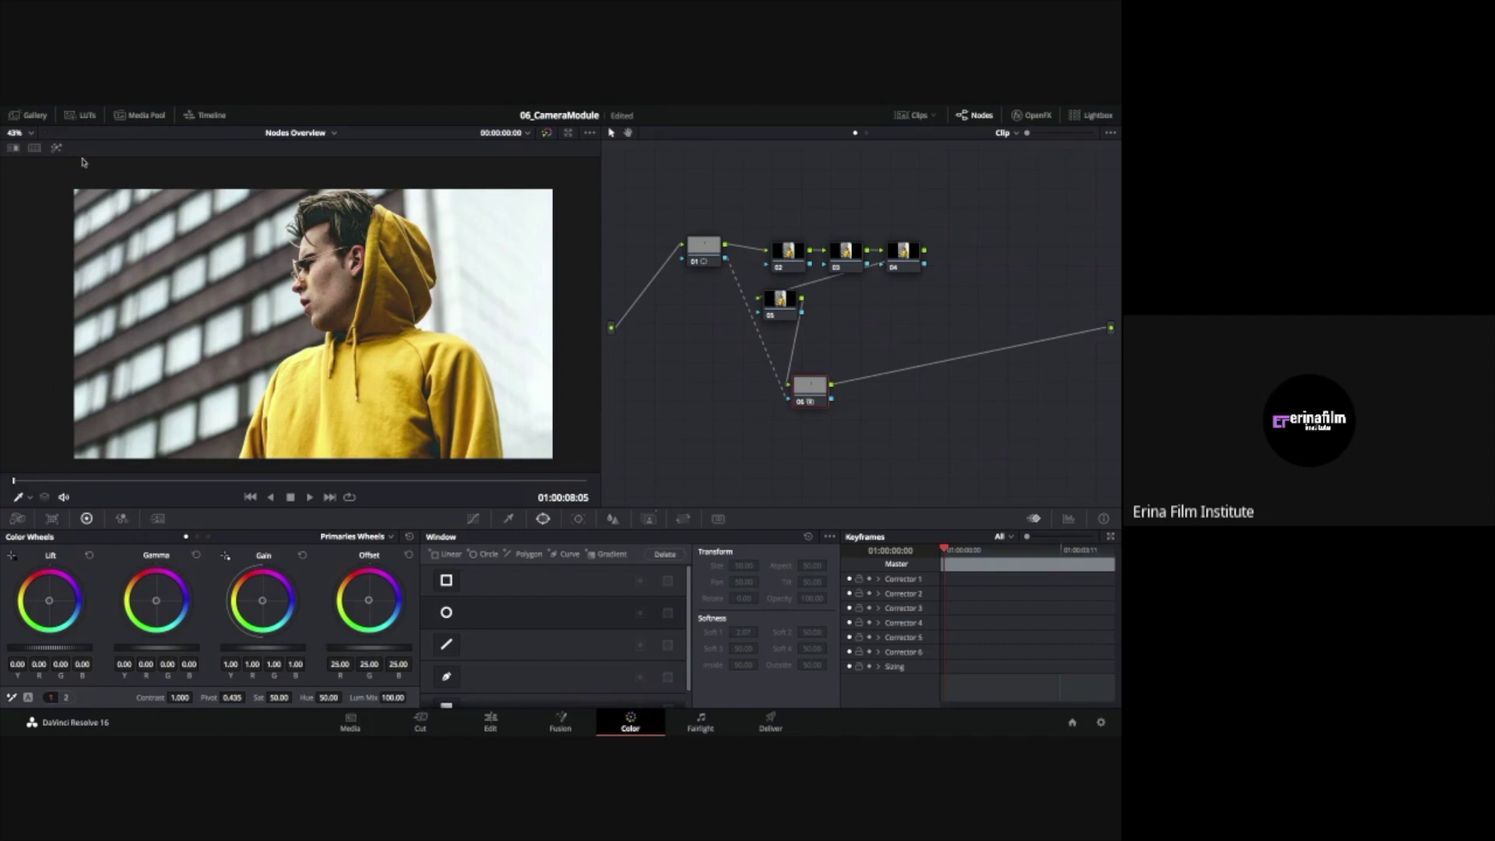
pyautogui.click(57, 148)
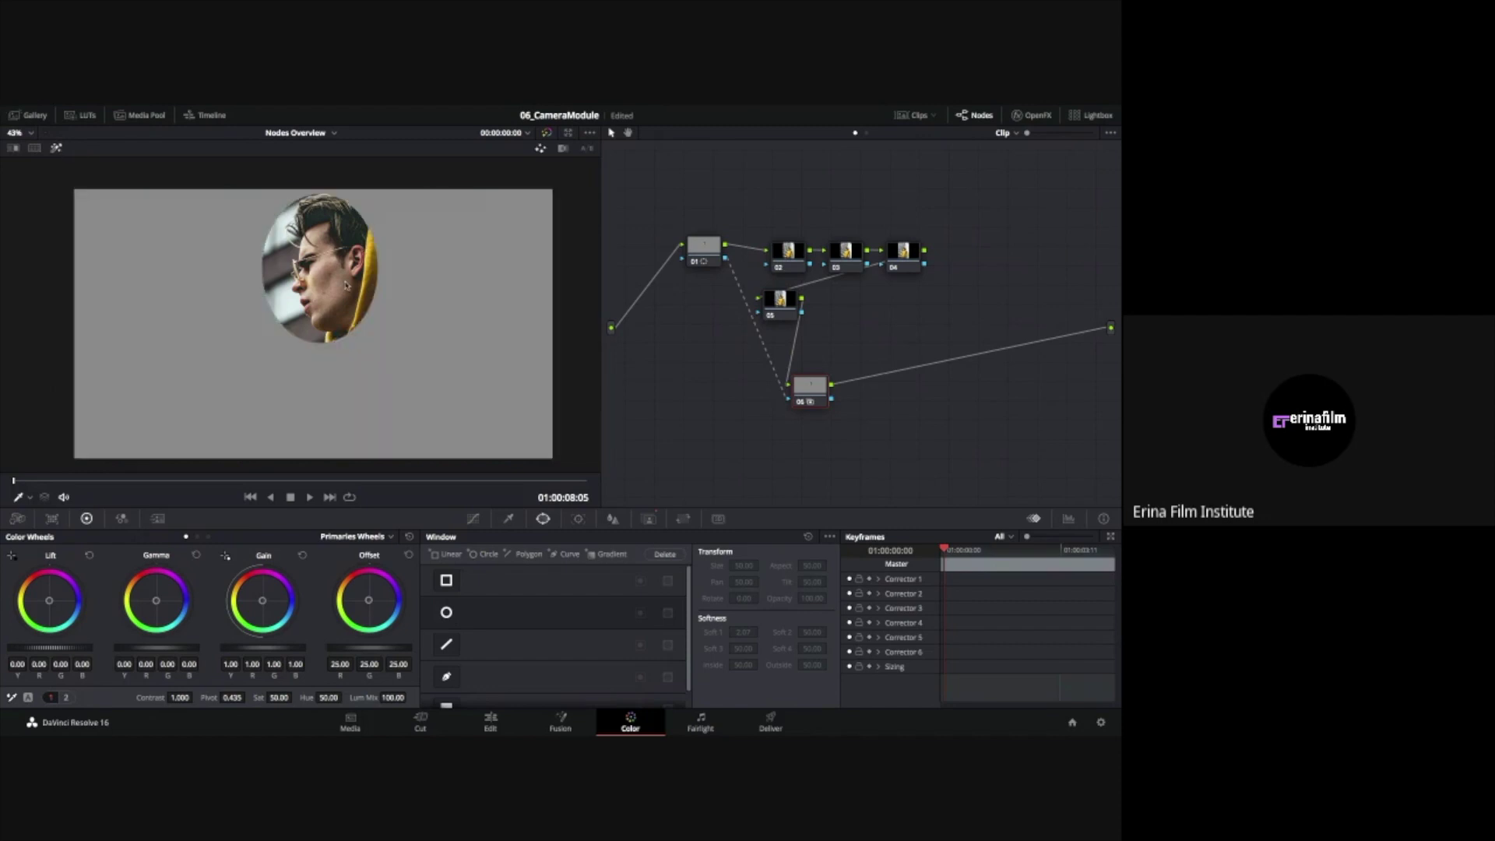
pyautogui.click(647, 521)
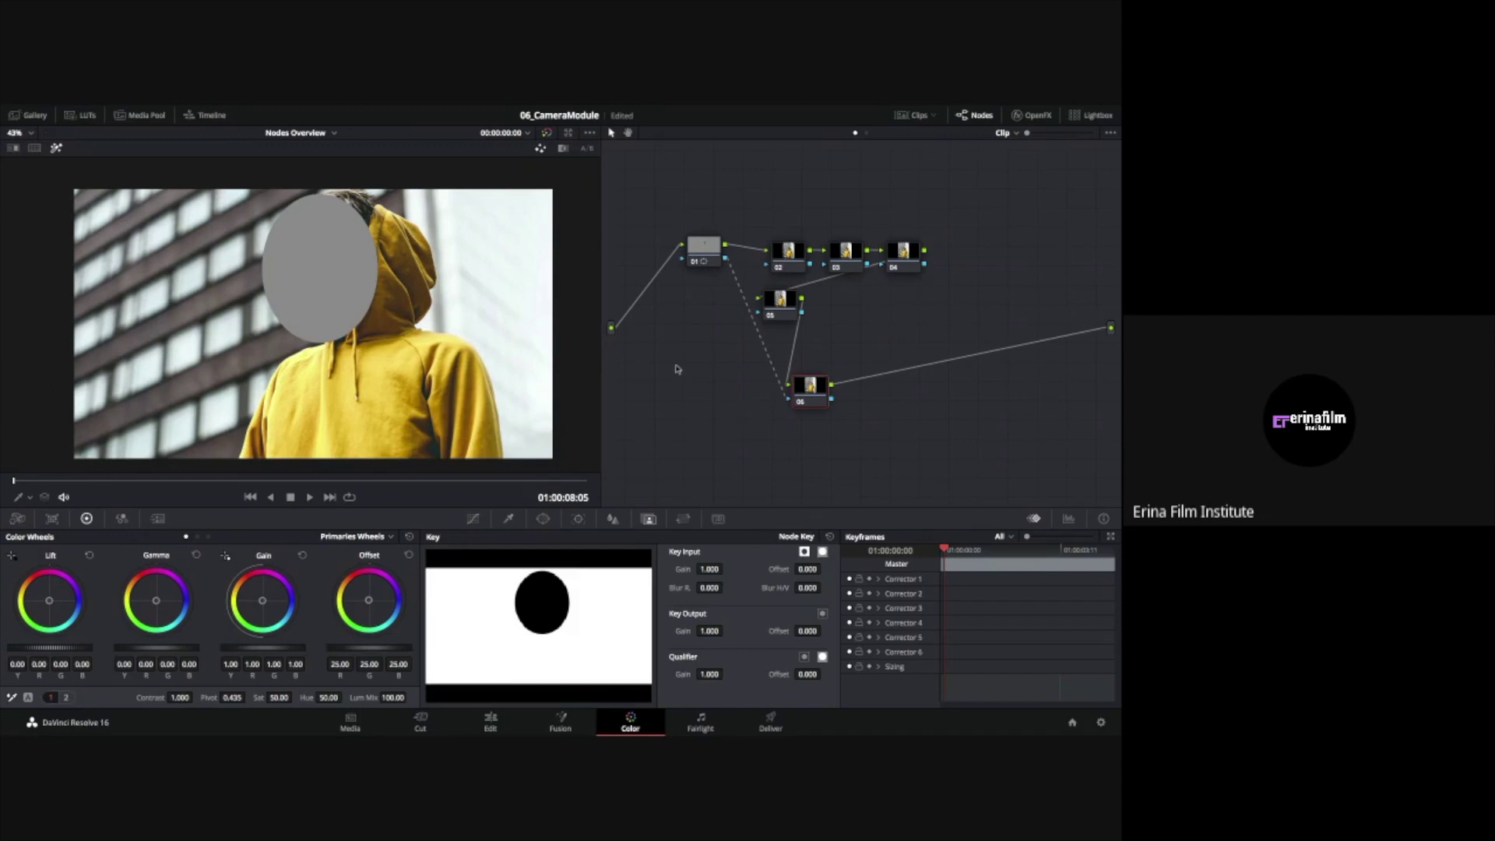
# Lower node 06's Gain to 0.40 to darken everything outside the face, and turn off the Highlight view
pyautogui.moveTo(257, 653); pyautogui.dragTo(293, 653)
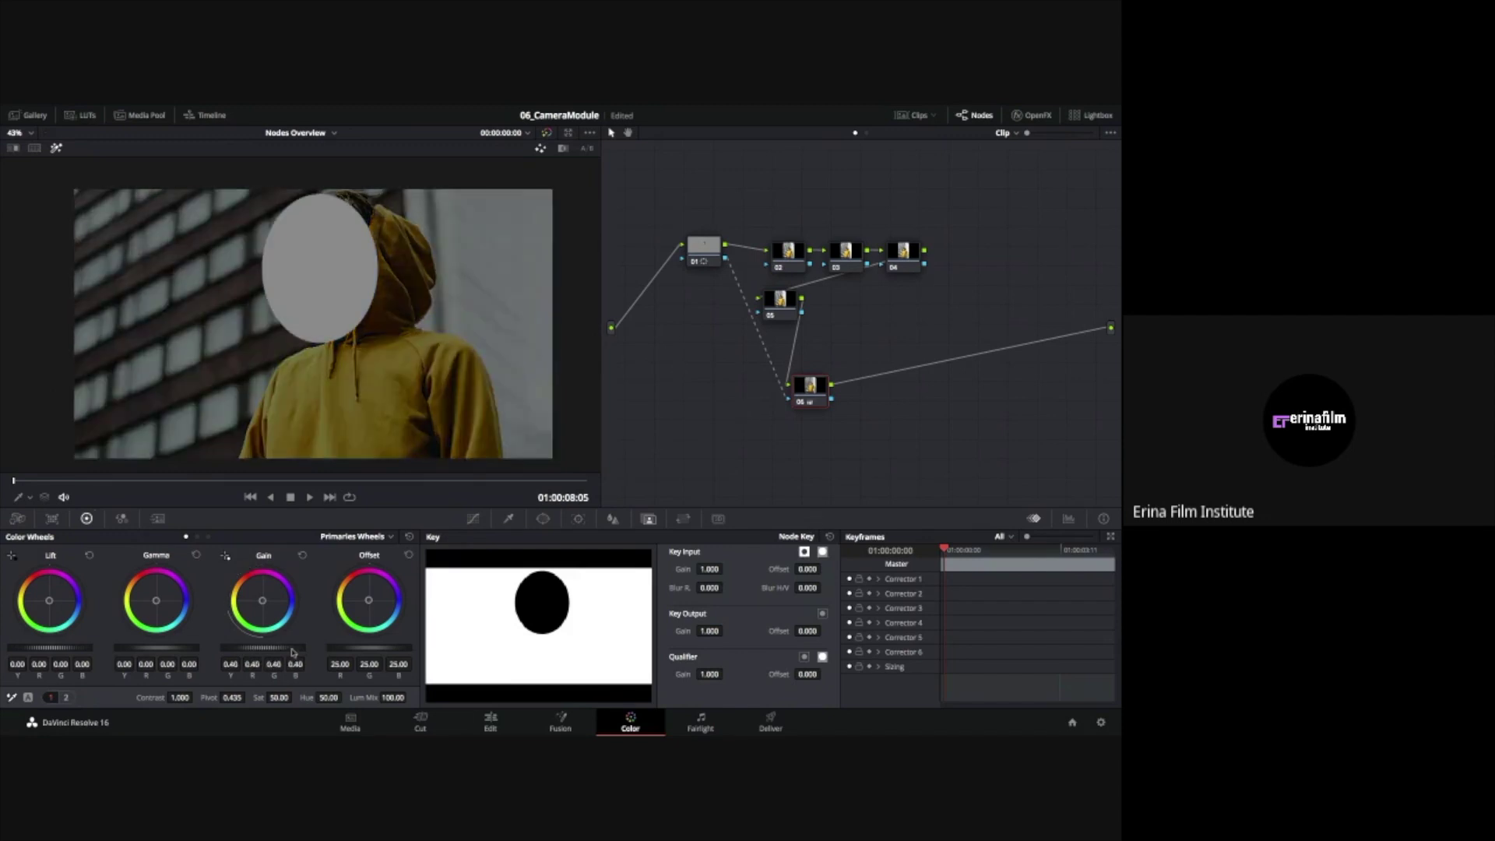
pyautogui.click(55, 149)
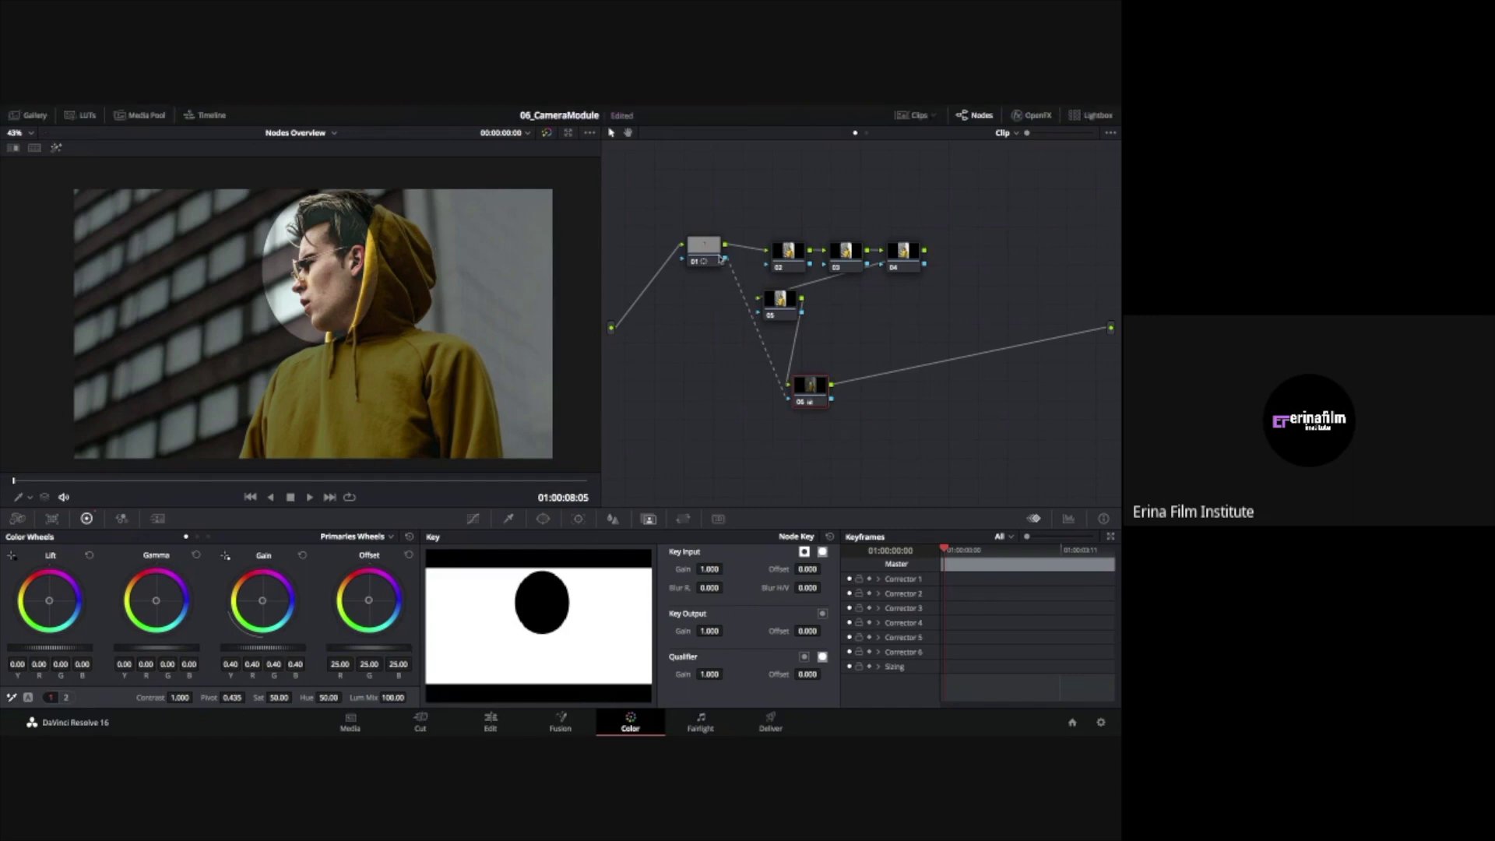
# Reset the node graph and place a tilted circular window around the hooded man on node 01, rotated -17.38 with softness 4.12
pyautogui.rightClick(691, 395)
pyautogui.click(724, 403)
pyautogui.click(543, 519)
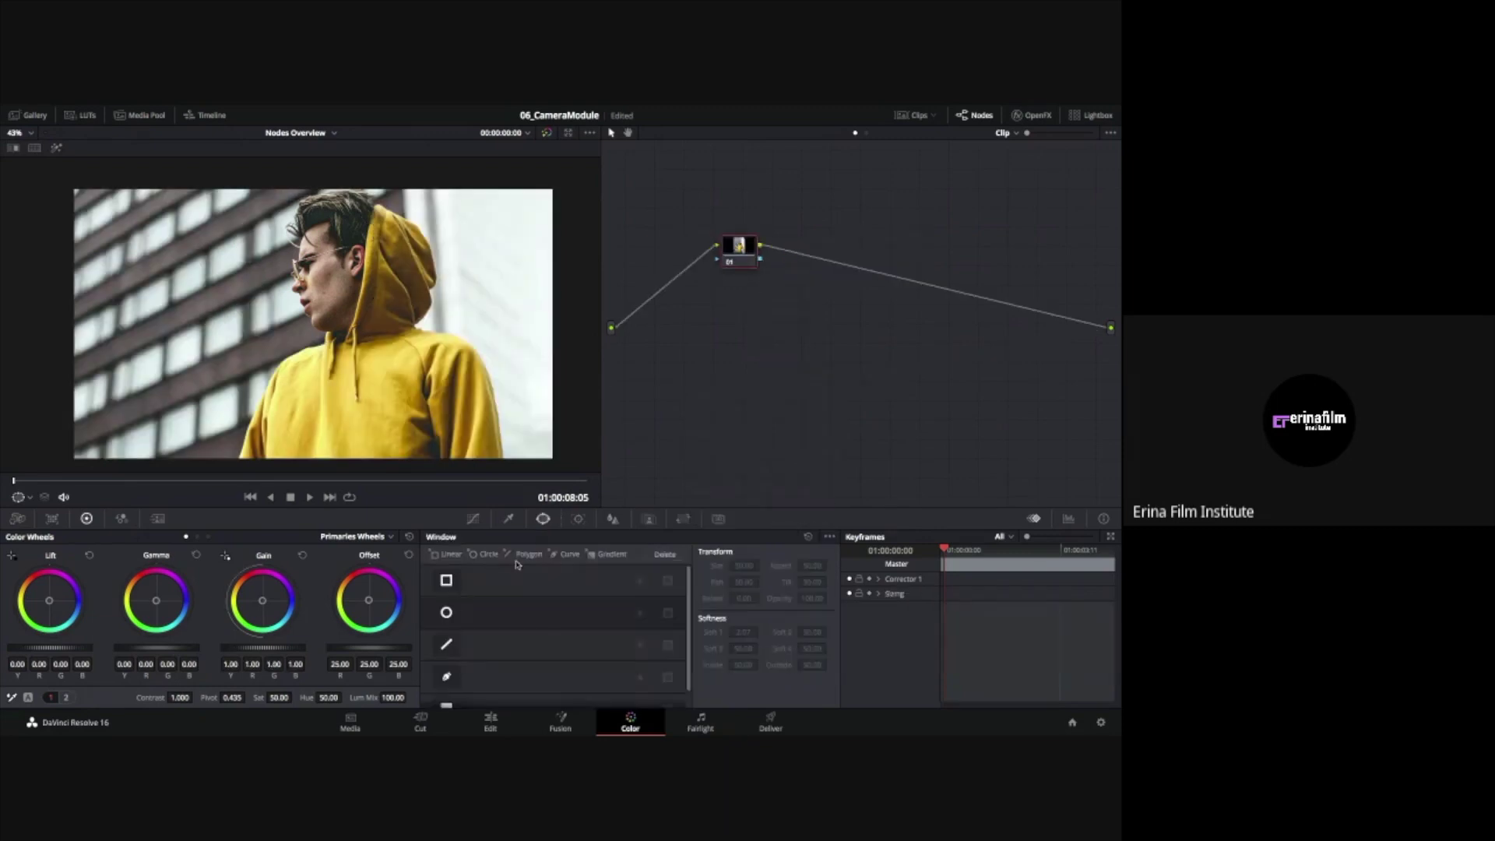
pyautogui.click(448, 613)
pyautogui.scroll(-2, 472, 347)
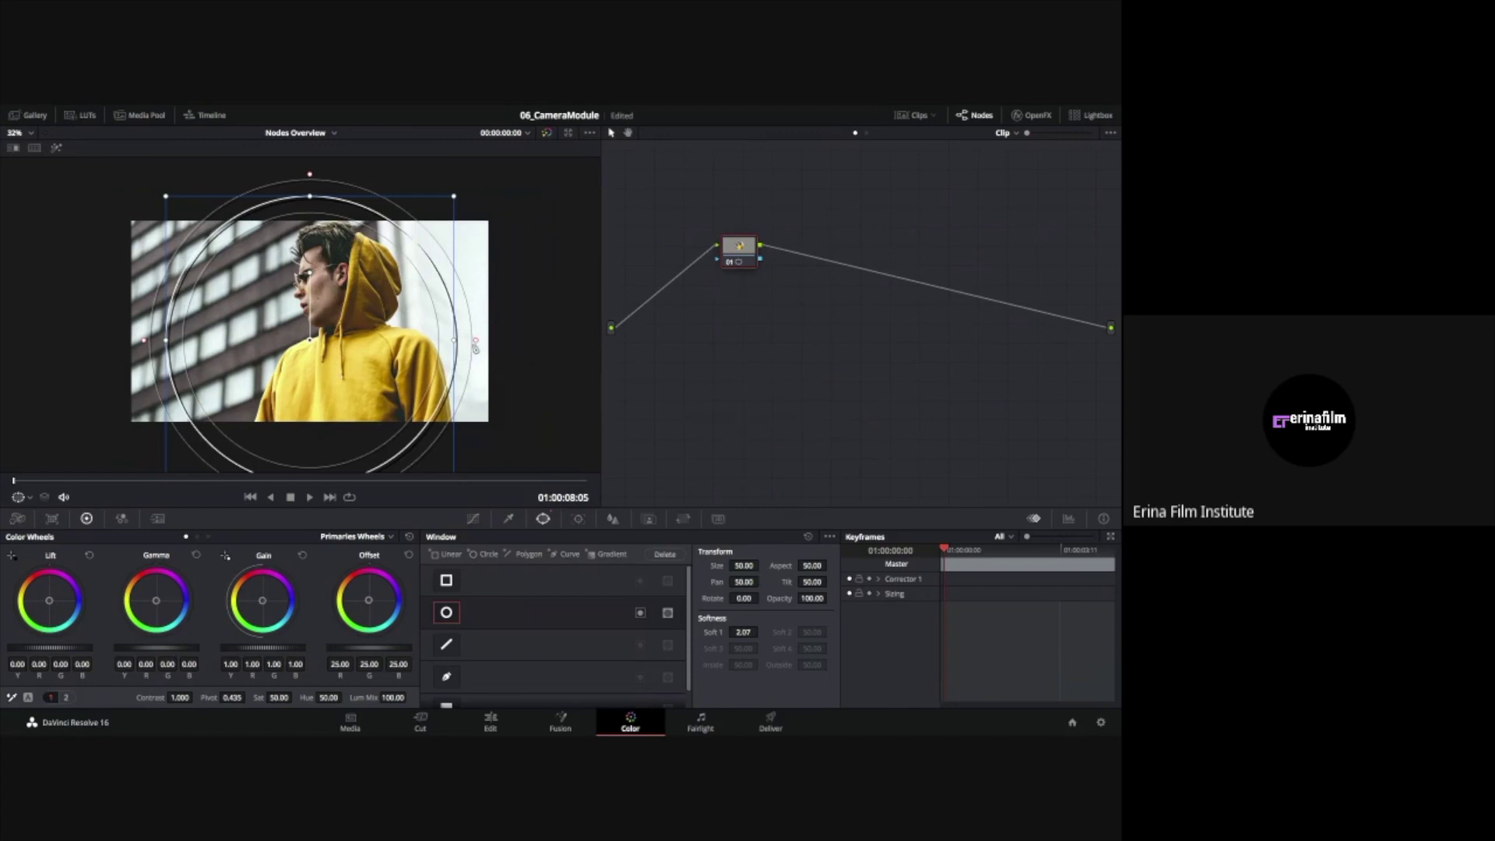
pyautogui.moveTo(476, 348); pyautogui.dragTo(423, 323)
pyautogui.moveTo(324, 253); pyautogui.dragTo(345, 300)
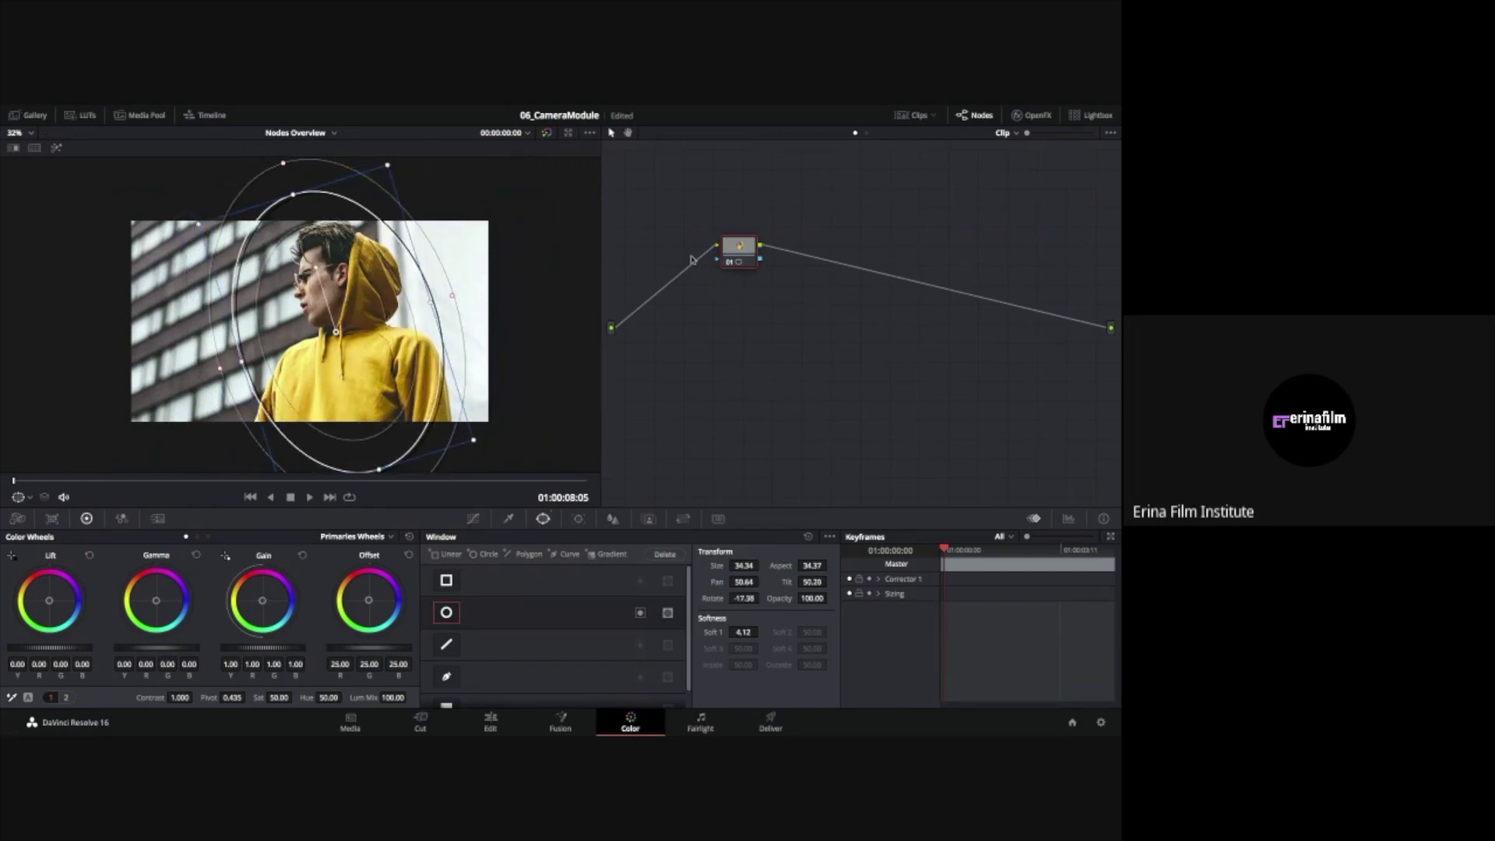
# Add serial node 02 well apart from node 01 and trace the dashed key link between them with a screen annotation
pyautogui.hotkey('alt', 's')
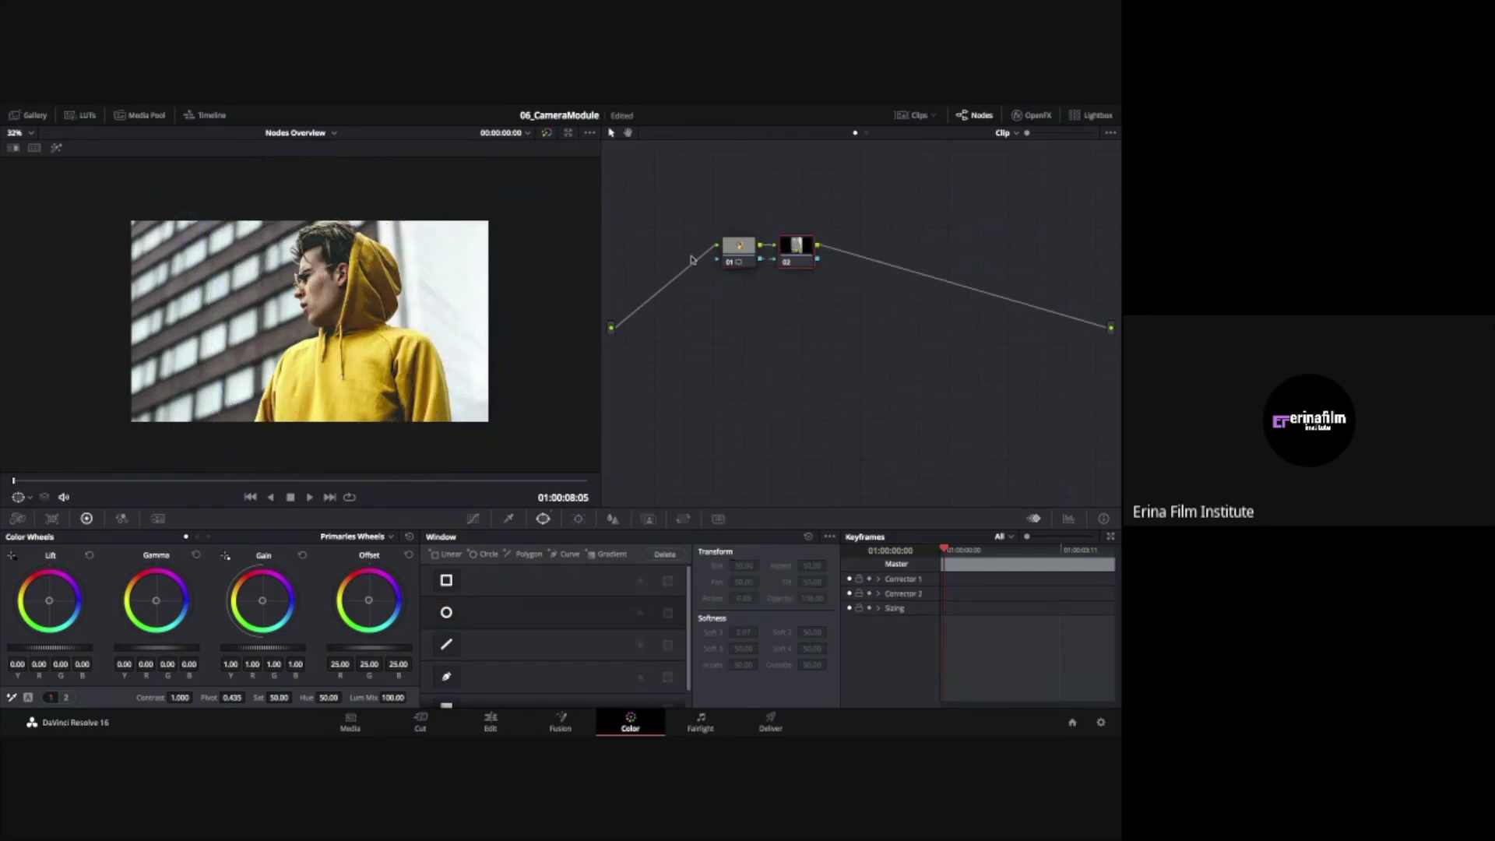
pyautogui.moveTo(790, 270); pyautogui.dragTo(897, 268)
pyautogui.moveTo(756, 255)
pyautogui.mouseDown()
pyautogui.moveTo(744, 264)
pyautogui.moveTo(874, 275)
pyautogui.mouseUp()
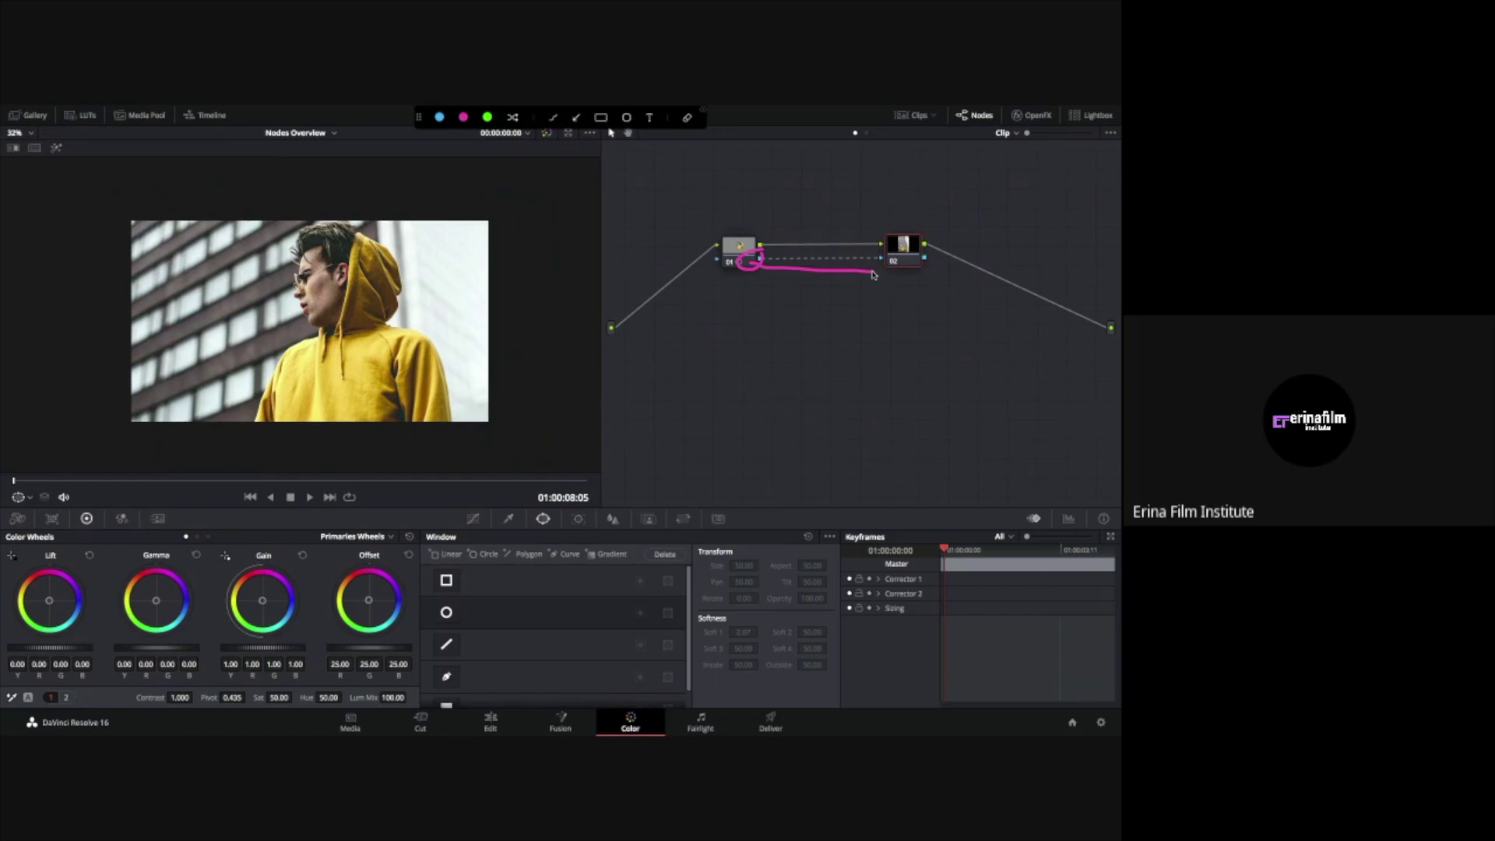
pyautogui.press('Escape')
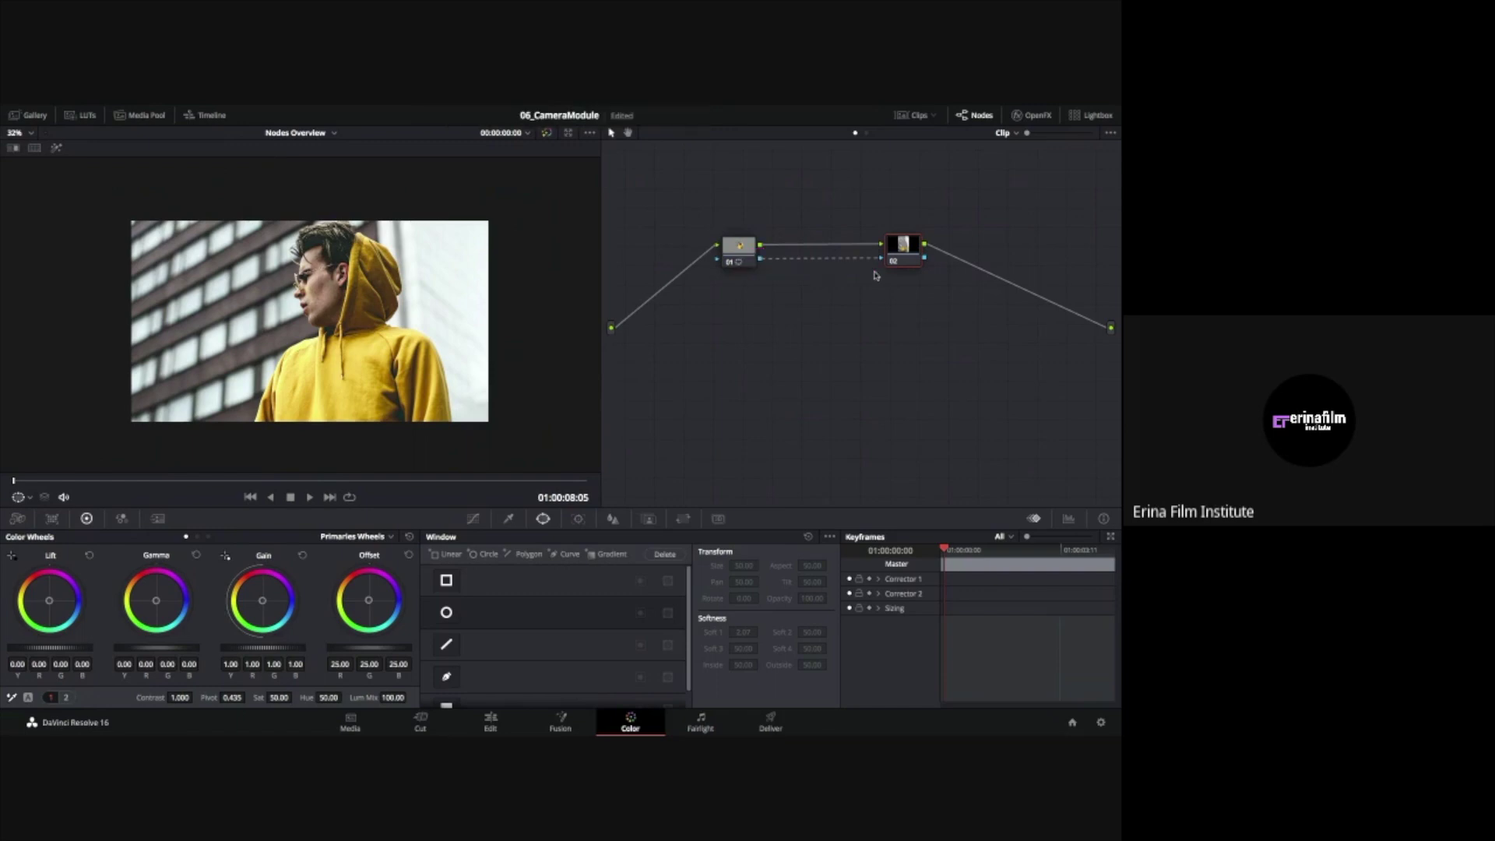
# Lower node 02's Gain to 0.77 to darken the area inside the inherited window
pyautogui.moveTo(263, 648); pyautogui.dragTo(248, 648)
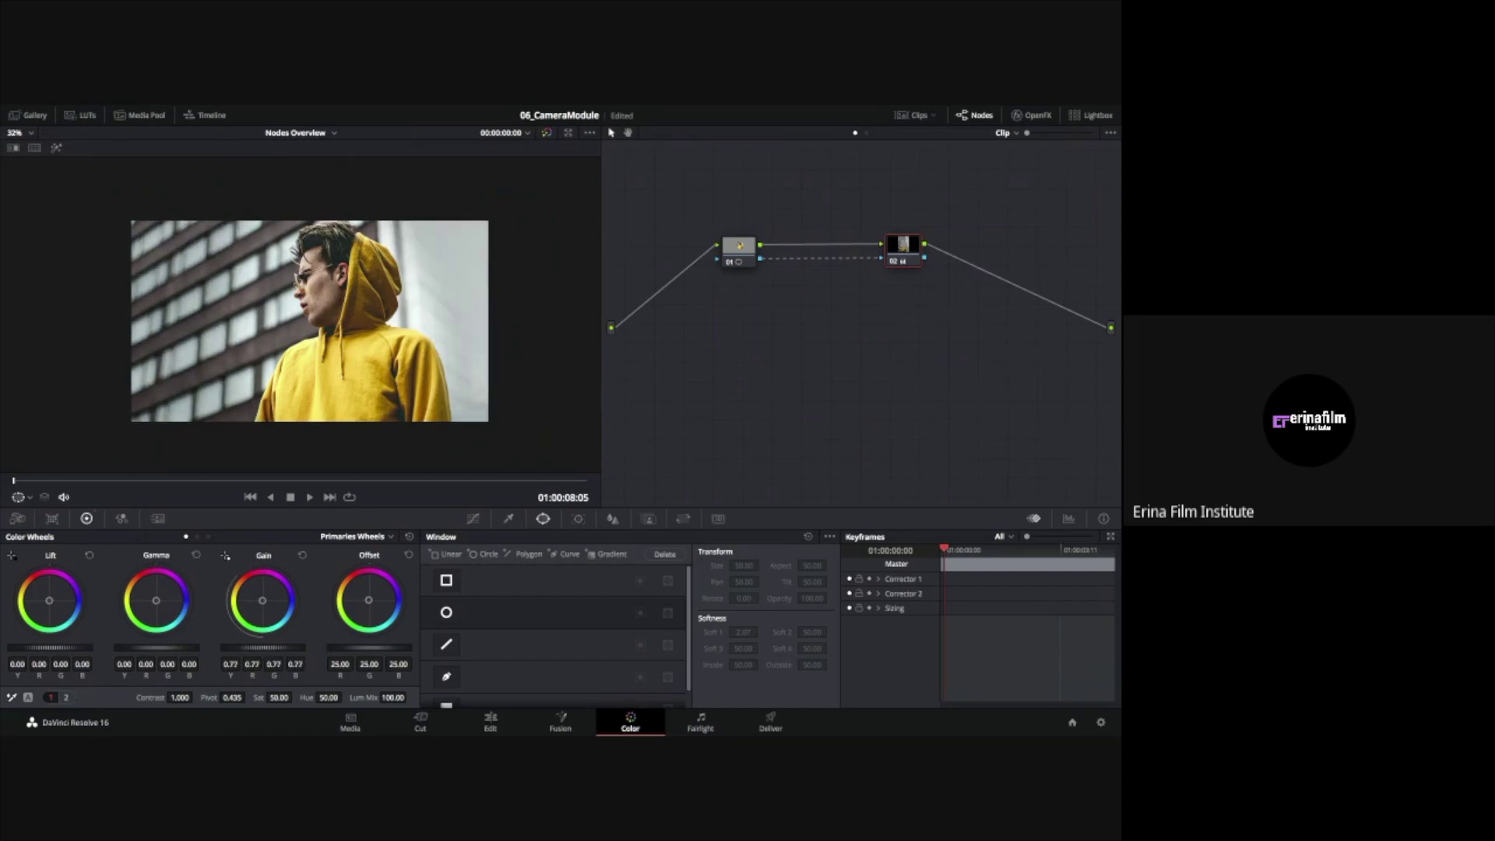
pyautogui.scroll(5, 348, 341)
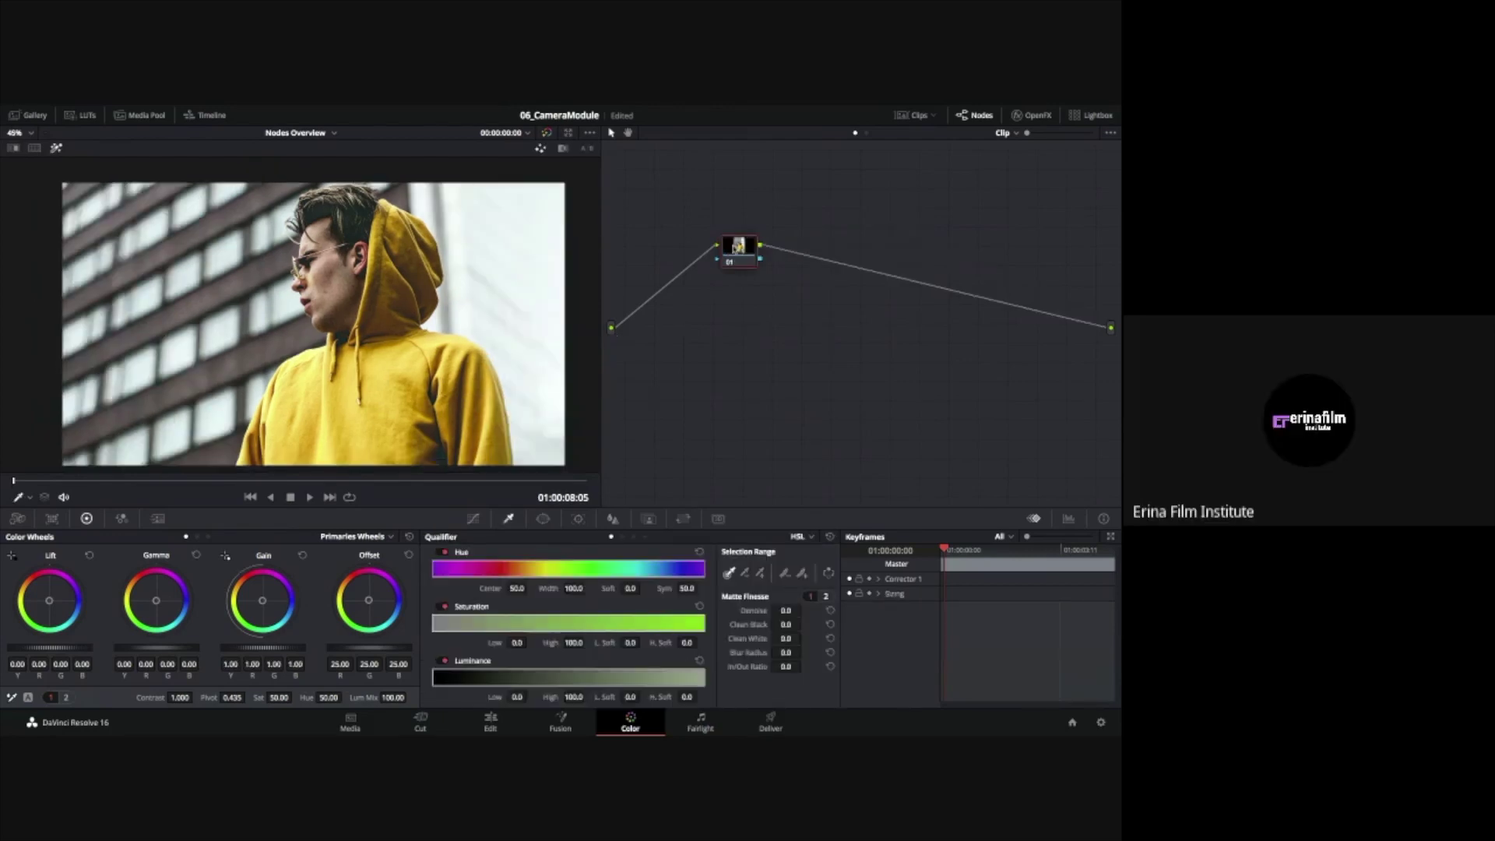
# Add serial node 02 to the reset graph, annotate its key link and circle the node, and delete it
pyautogui.hotkey('alt', 's')
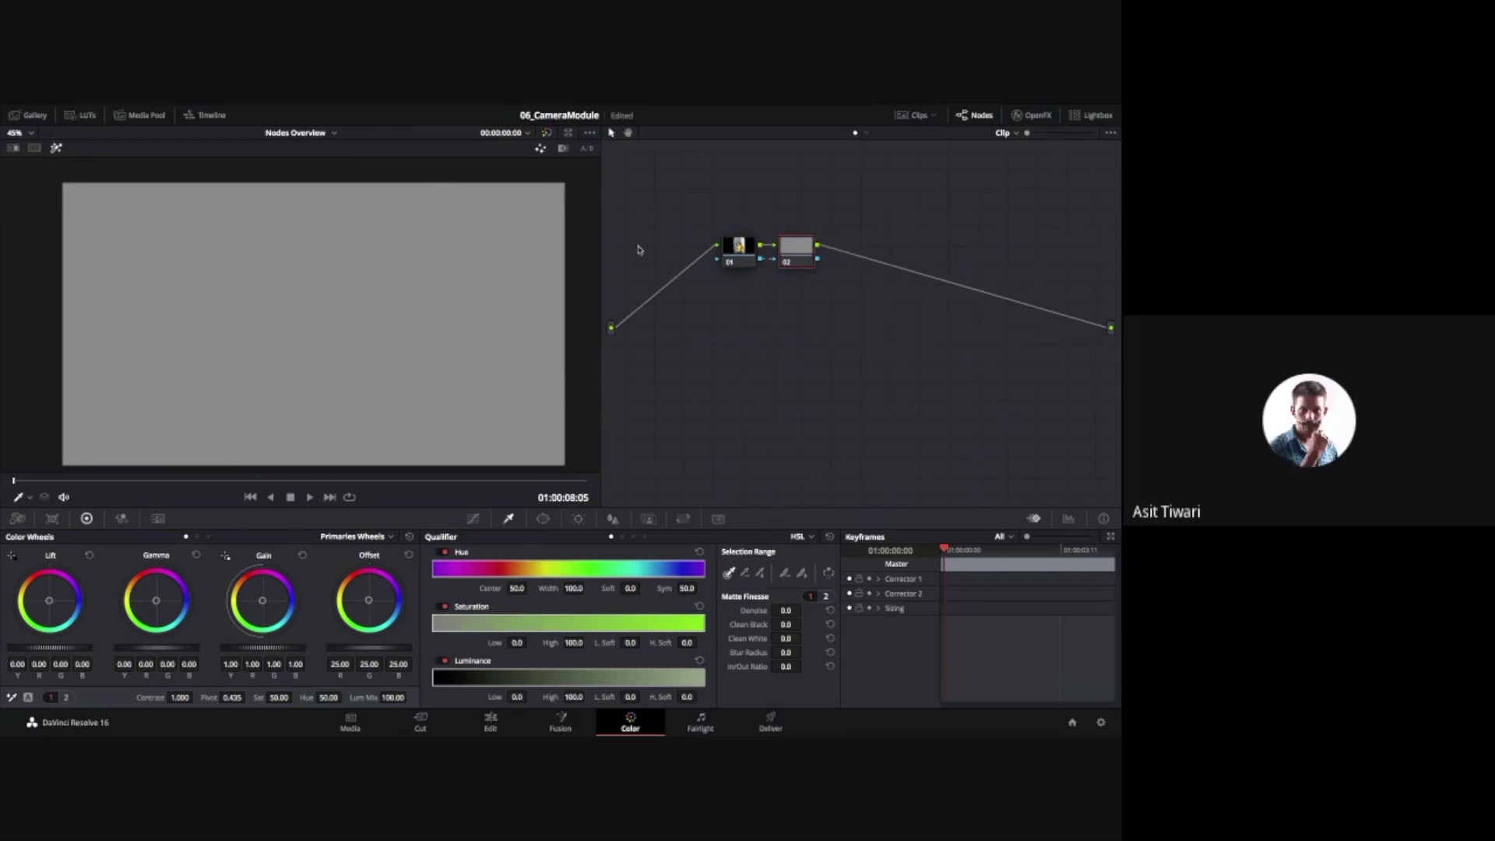
pyautogui.moveTo(797, 248); pyautogui.dragTo(859, 286)
pyautogui.hotkey('ctrl', 'a')
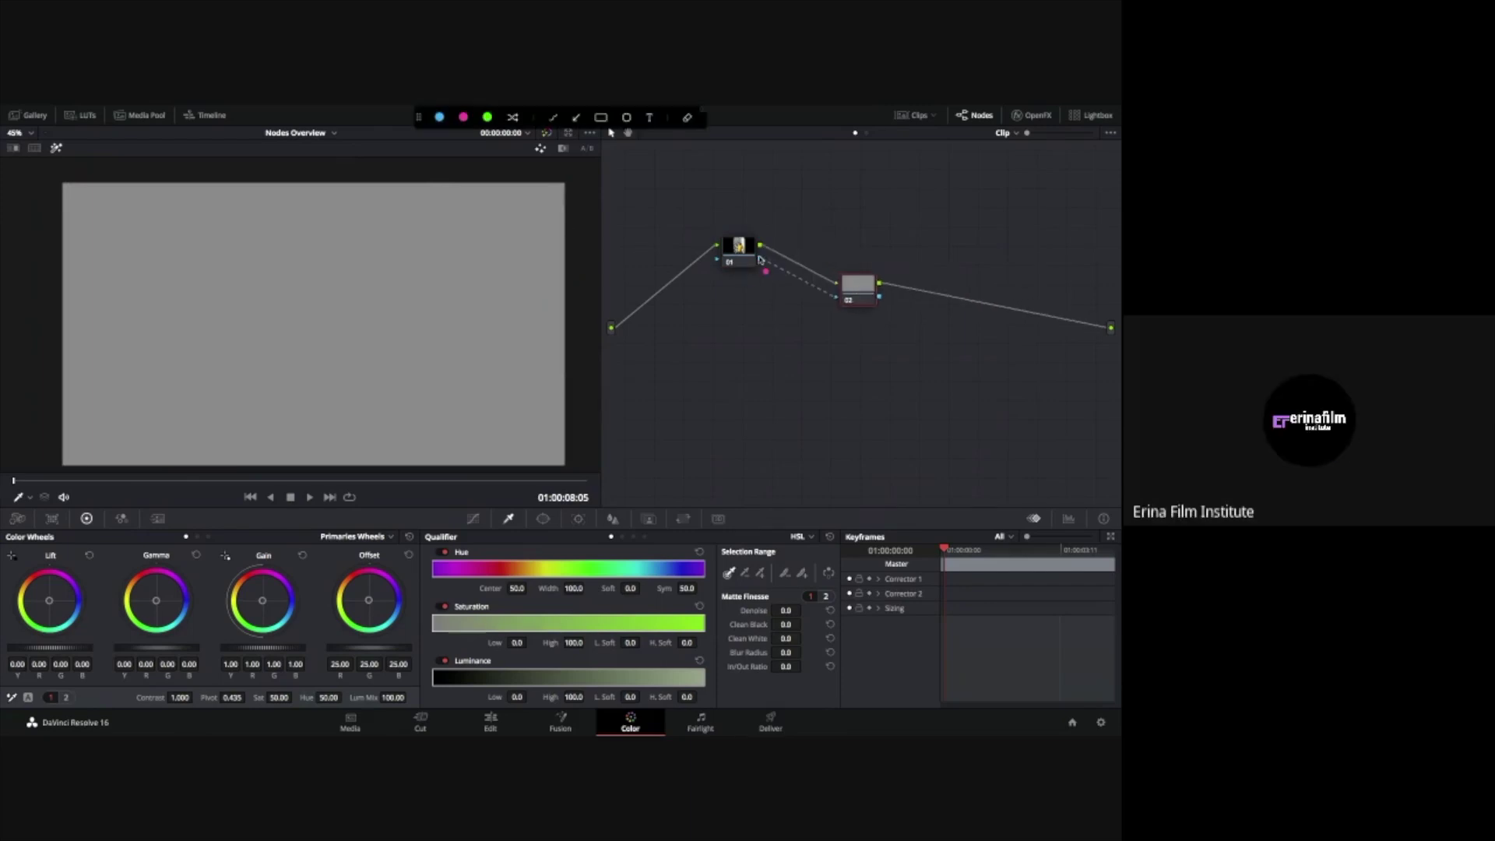
pyautogui.moveTo(759, 257); pyautogui.dragTo(842, 289)
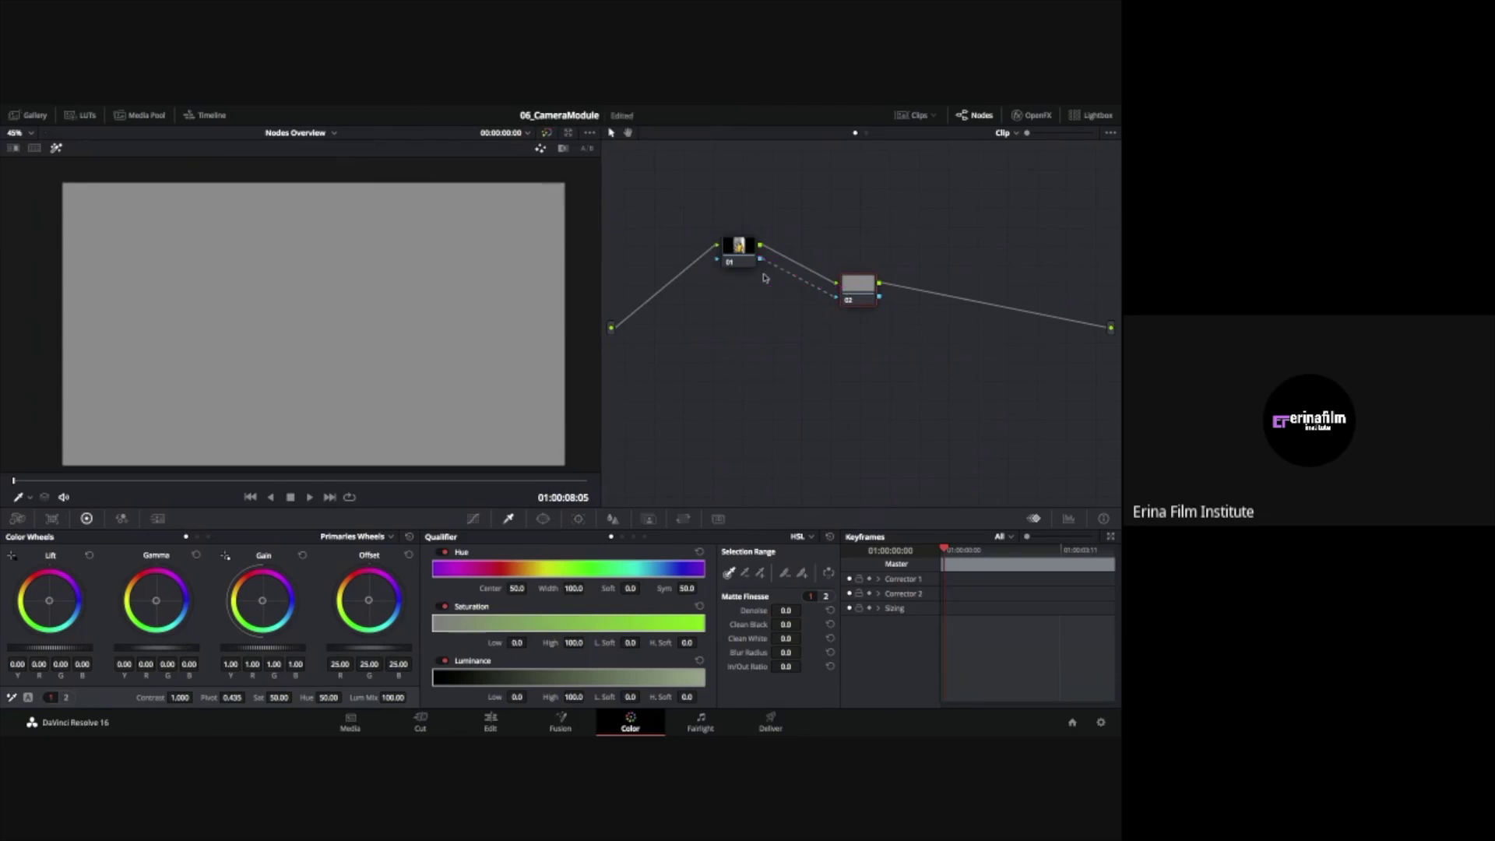
pyautogui.moveTo(761, 265); pyautogui.dragTo(837, 302)
pyautogui.moveTo(853, 239)
pyautogui.mouseDown()
pyautogui.moveTo(893, 229)
pyautogui.moveTo(849, 240)
pyautogui.mouseUp()
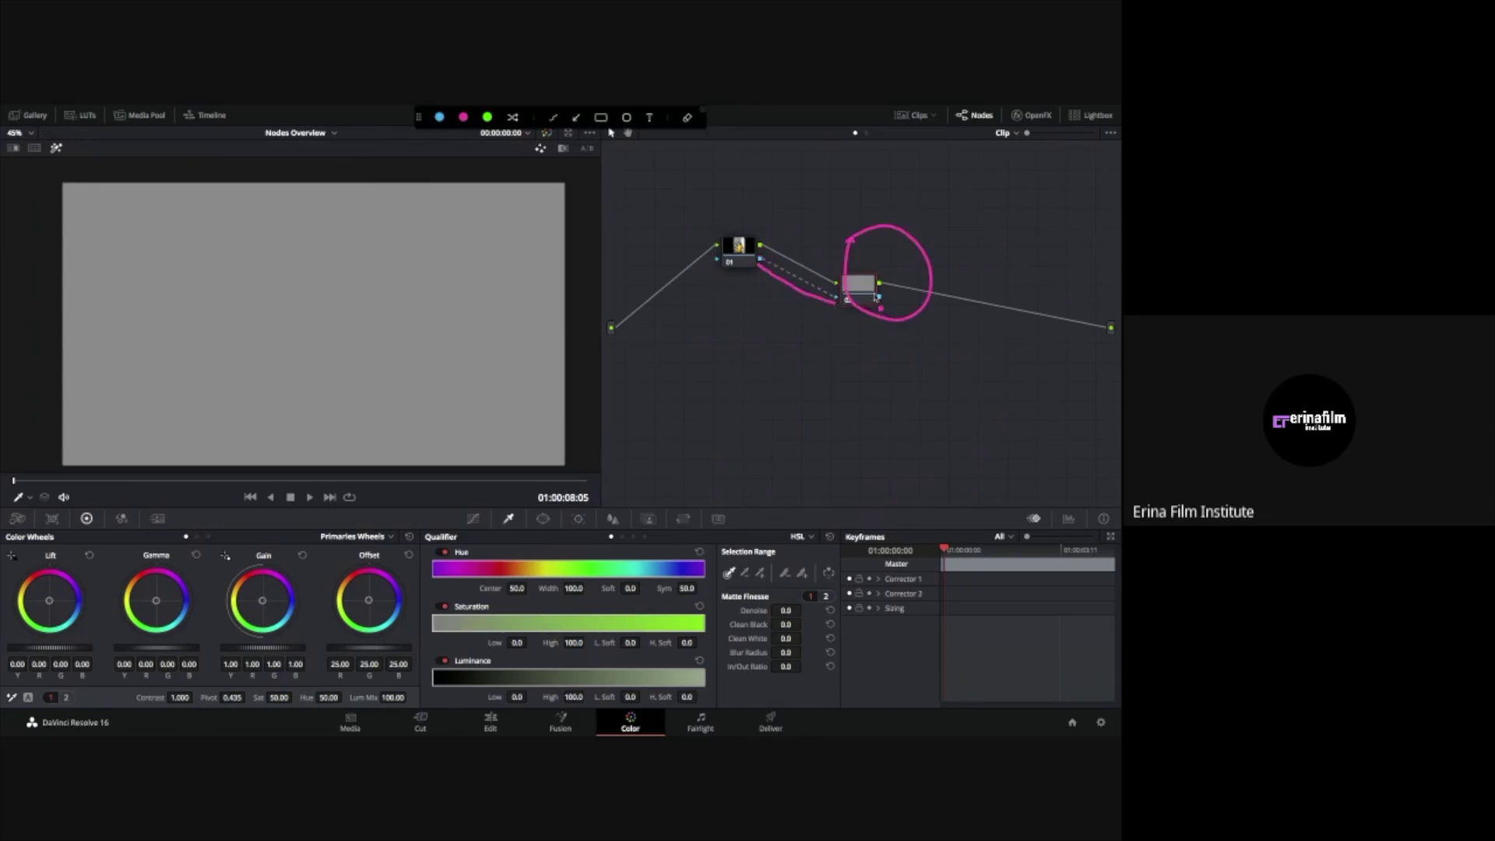
pyautogui.press('Escape')
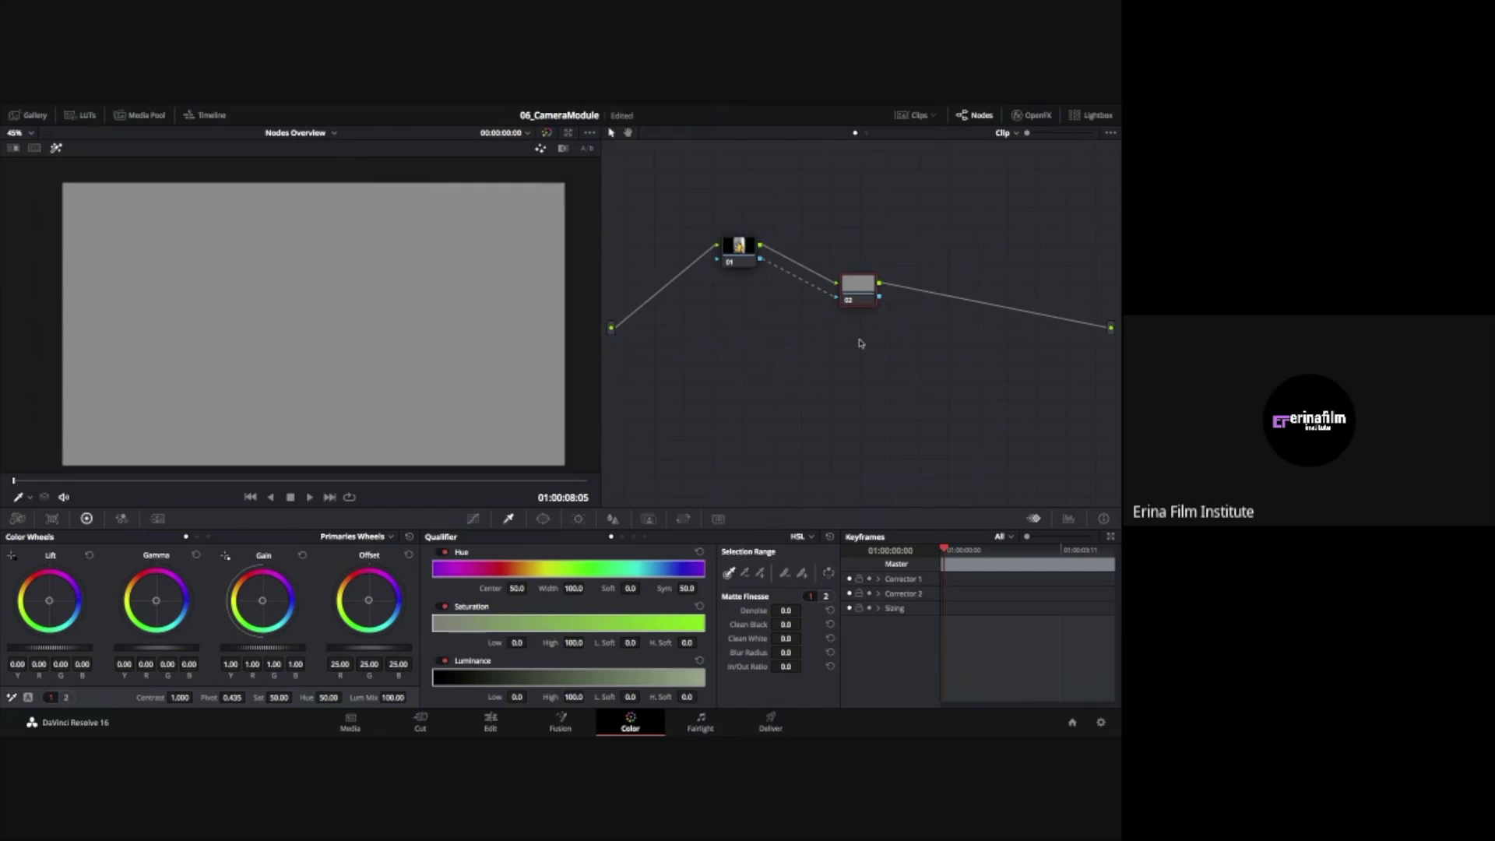
pyautogui.press('Delete')
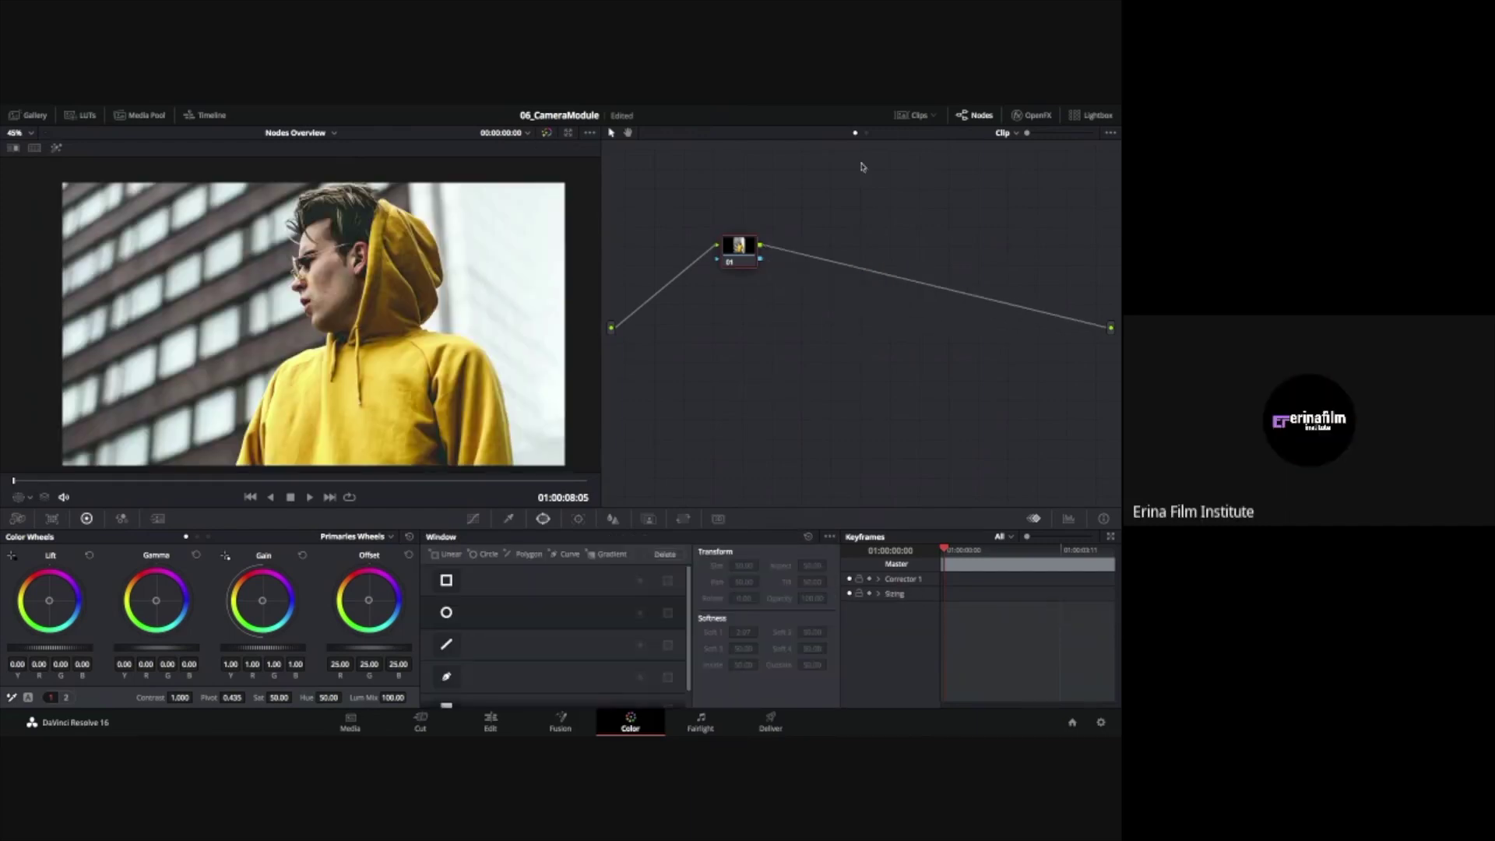
# Keep the node graph at Clip level and show the clip thumbnails
pyautogui.click(1012, 134)
pyautogui.click(1016, 150)
pyautogui.click(916, 115)
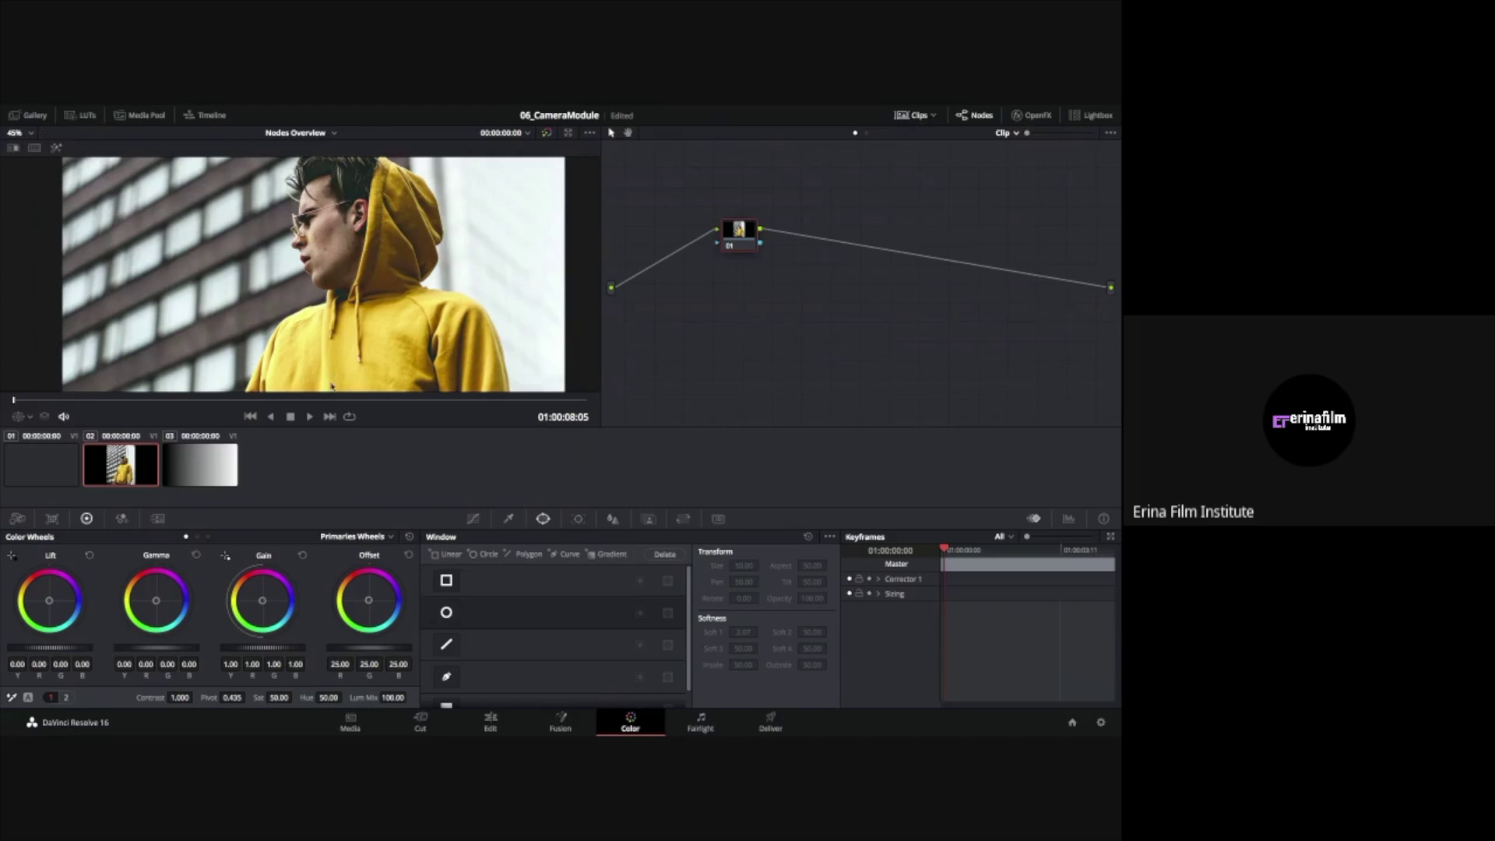
# Push clip 01's Gain toward pink (red 1.29, green 0.90, blue 1.19) and compare it with clip 02
pyautogui.click(58, 468)
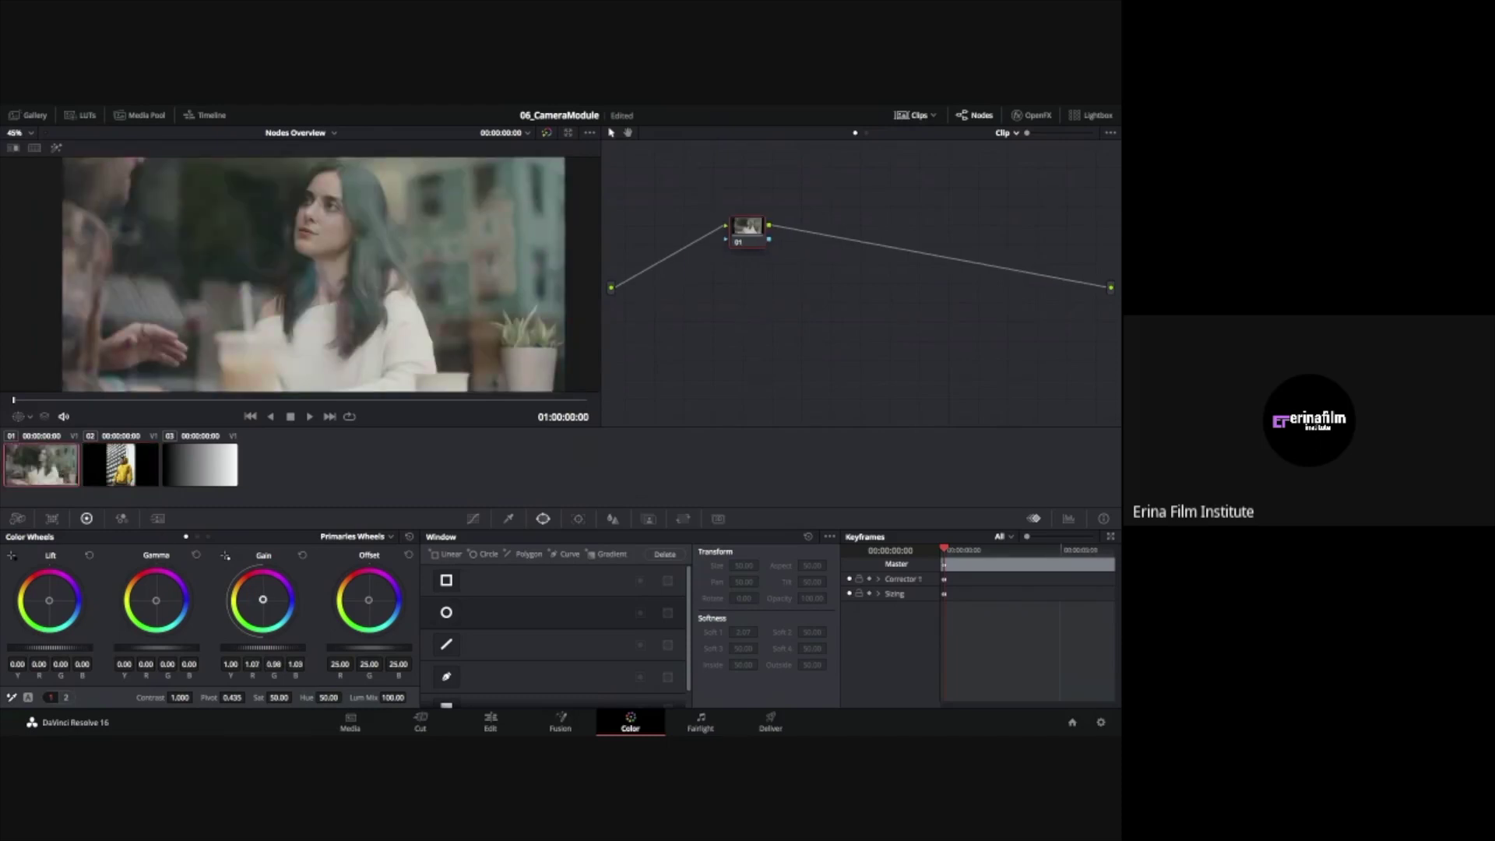
pyautogui.moveTo(263, 600); pyautogui.dragTo(268, 594)
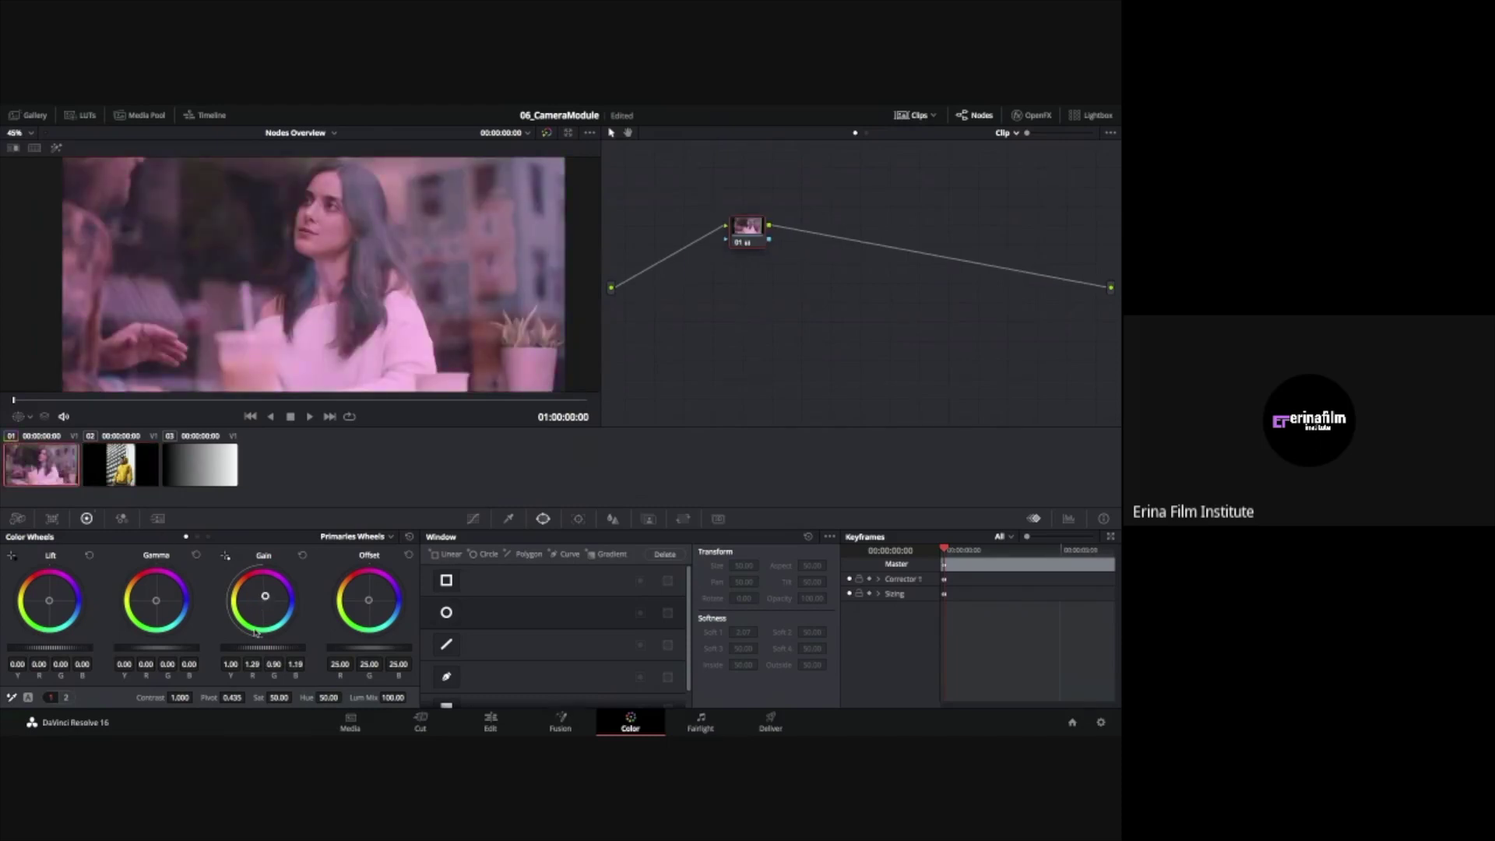
pyautogui.click(121, 466)
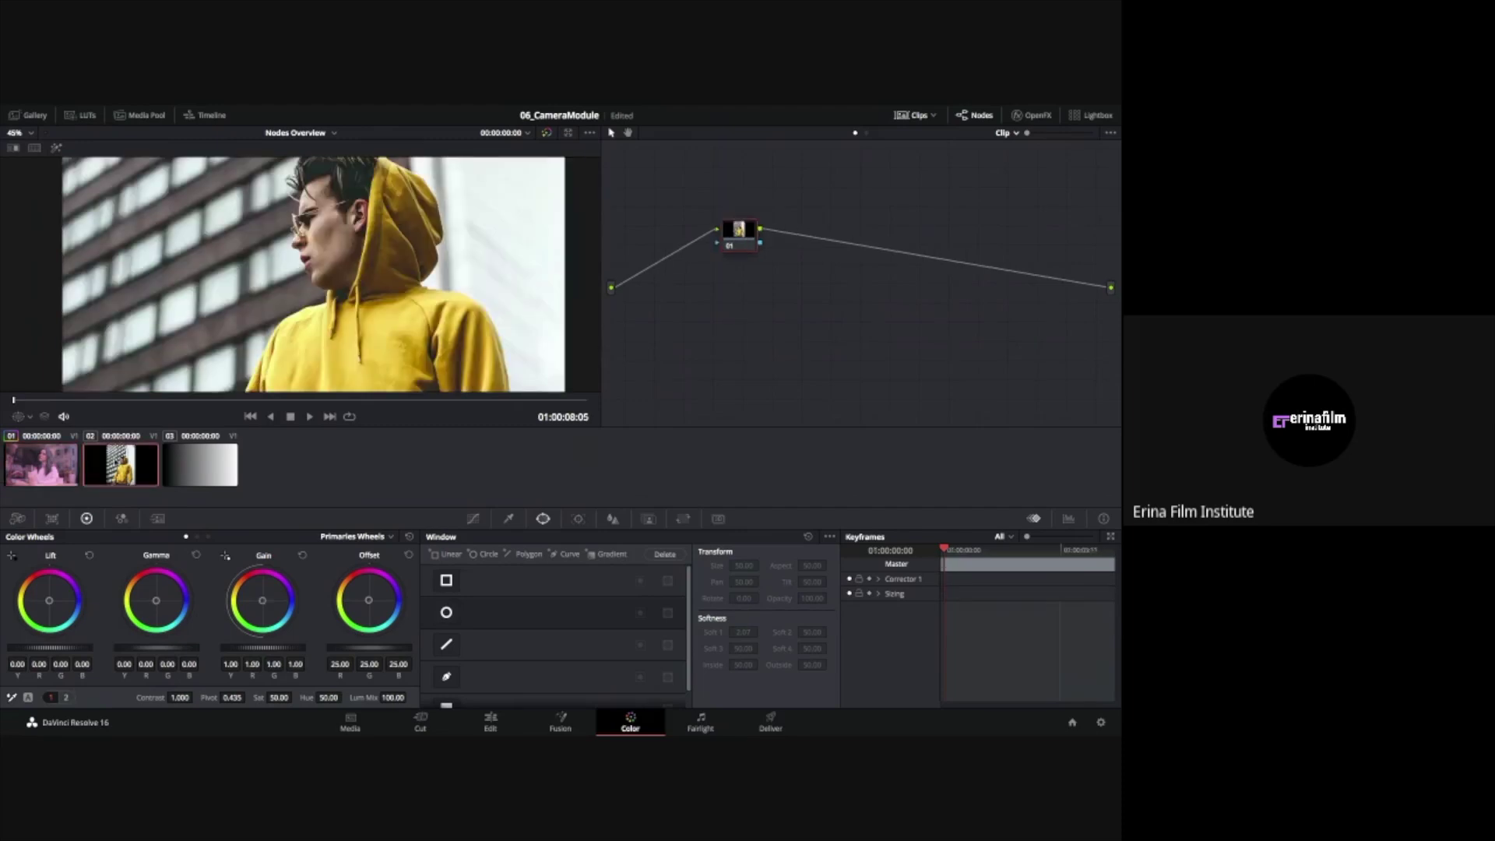
pyautogui.click(37, 484)
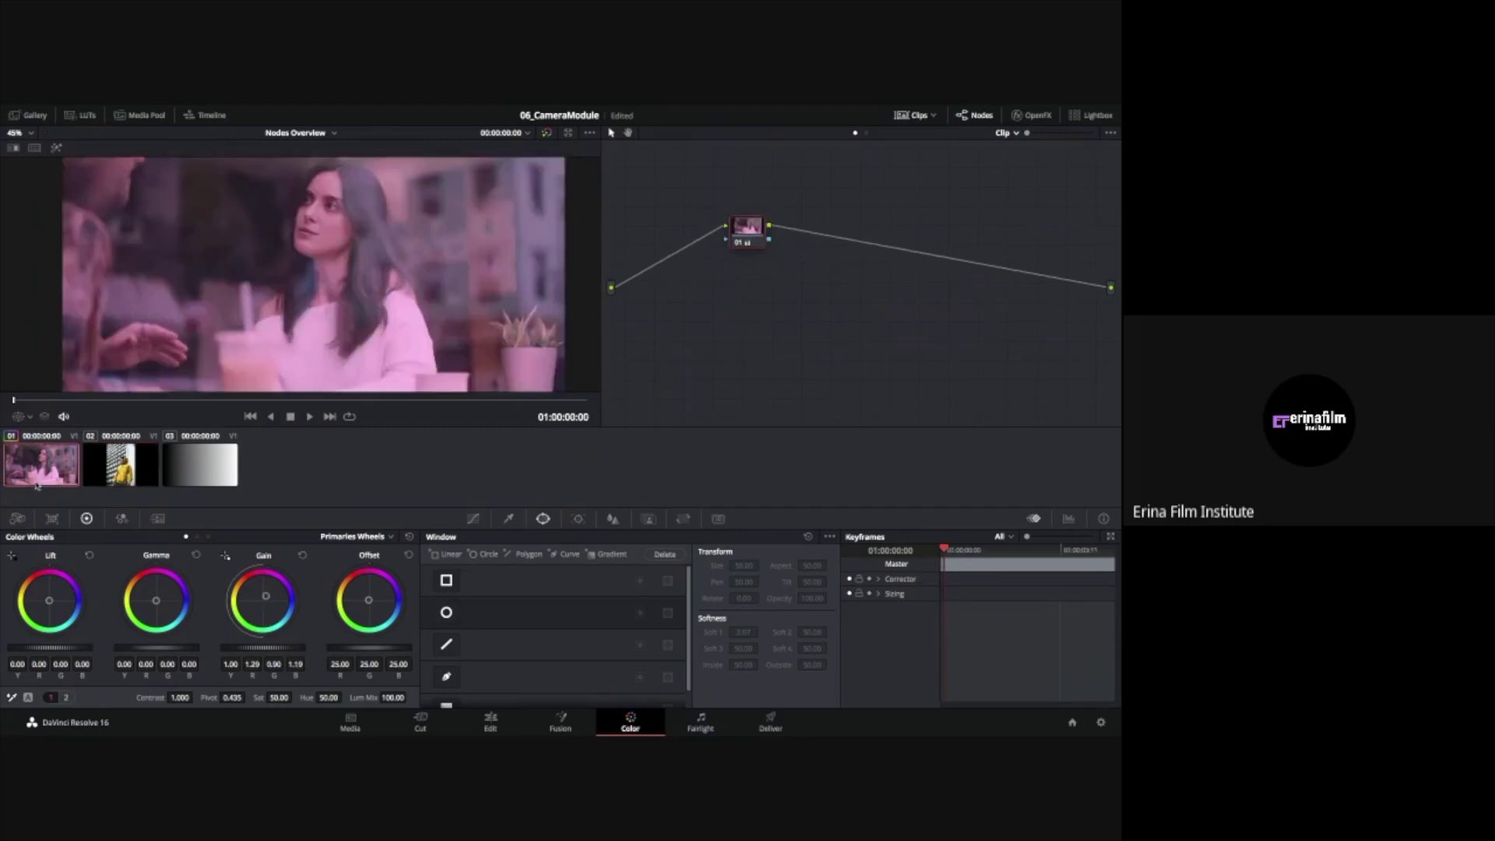
# Reset clip 01's grade and switch the node graph to Timeline level
pyautogui.rightClick(628, 374)
pyautogui.click(634, 372)
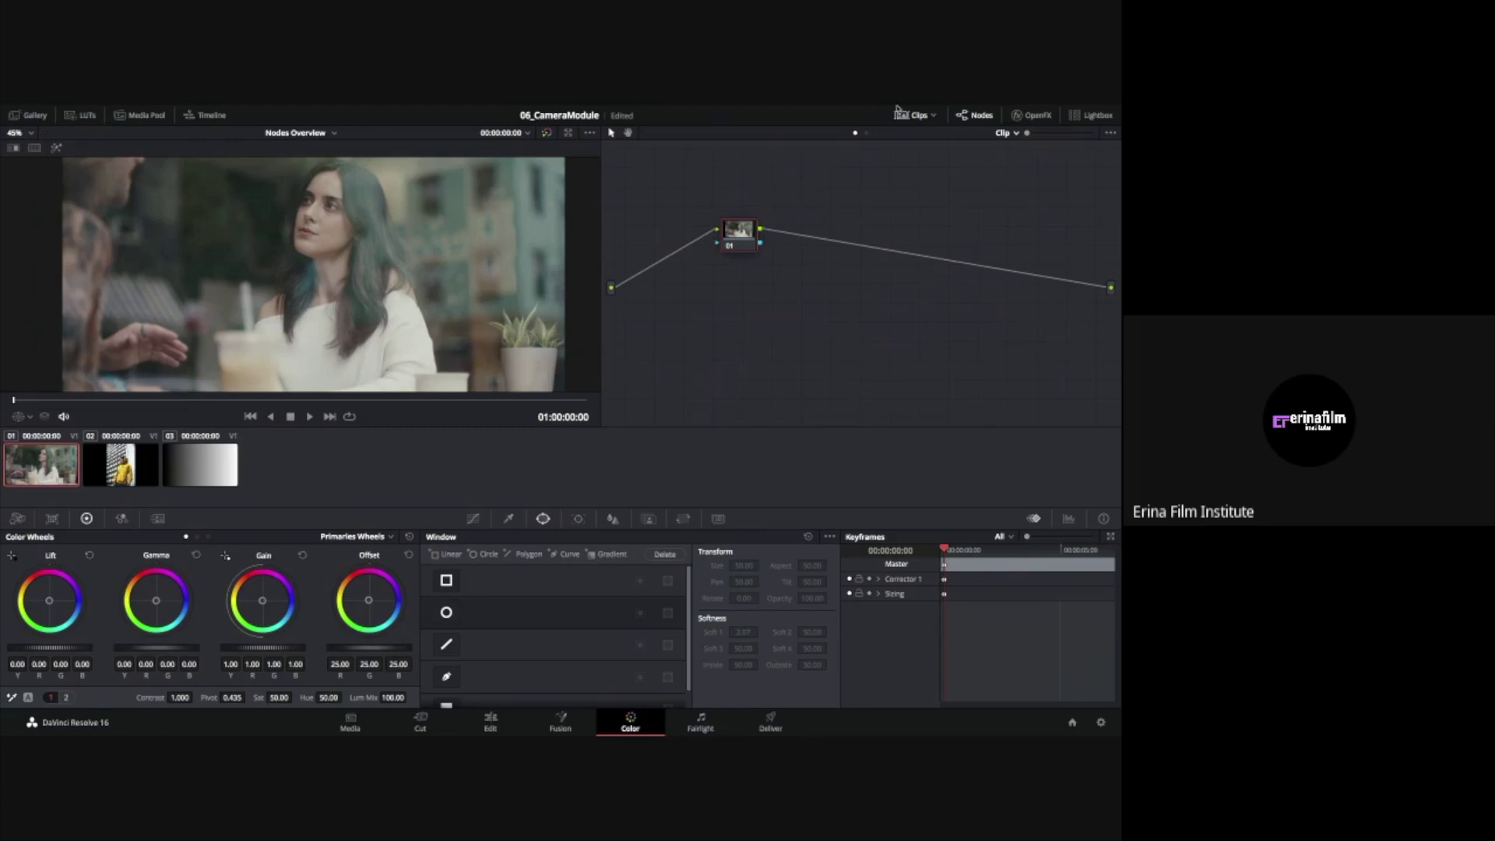
pyautogui.click(1016, 134)
pyautogui.click(1017, 163)
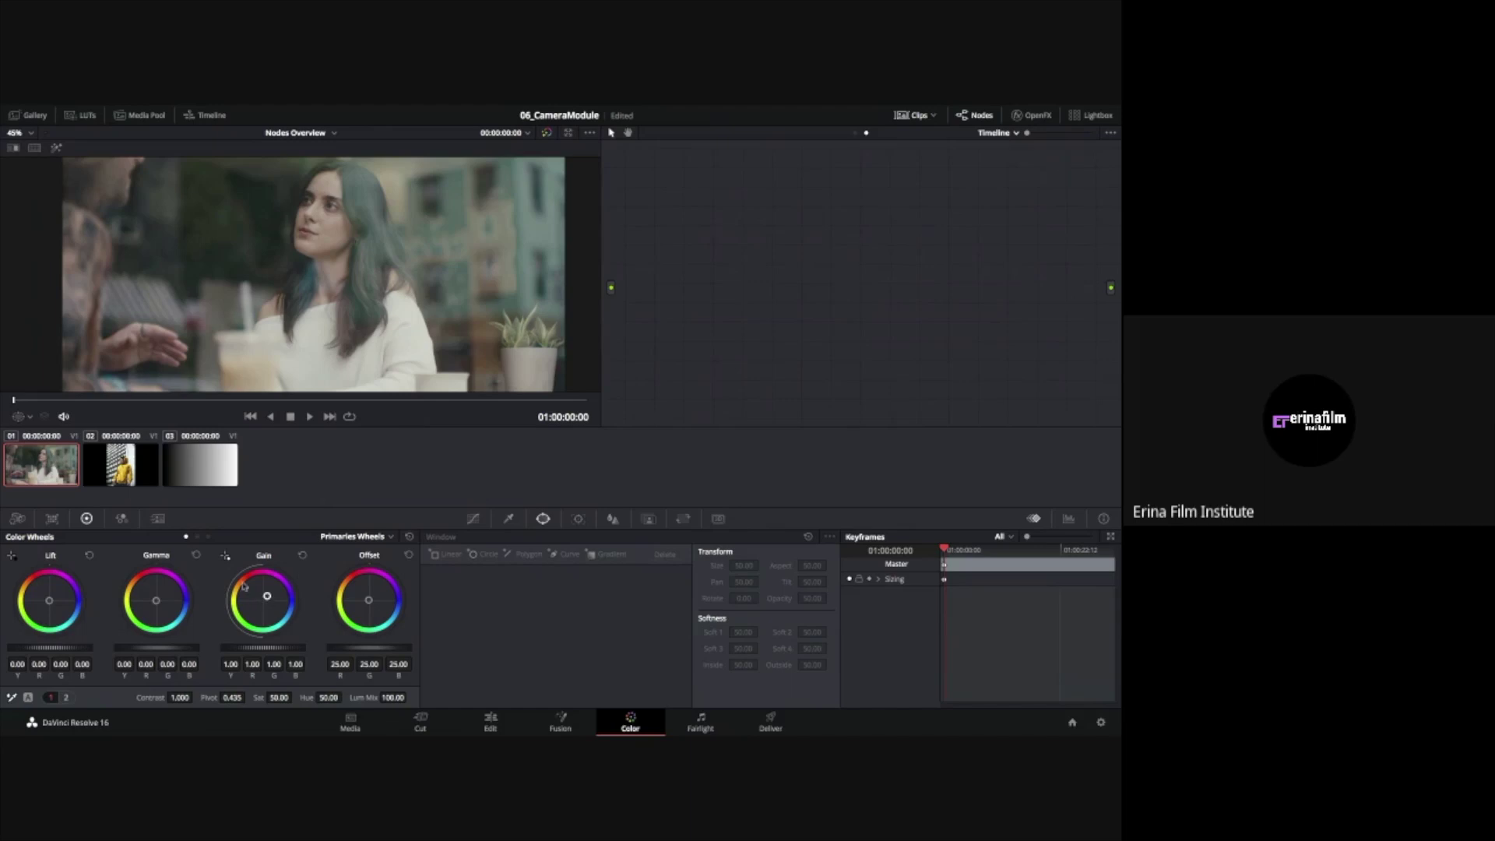
# With clip 02 displayed, add a timeline-level node and push its Gain toward purple (red 1.17, green 0.91, blue 1.38)
pyautogui.click(109, 471)
pyautogui.click(169, 476)
pyautogui.click(100, 475)
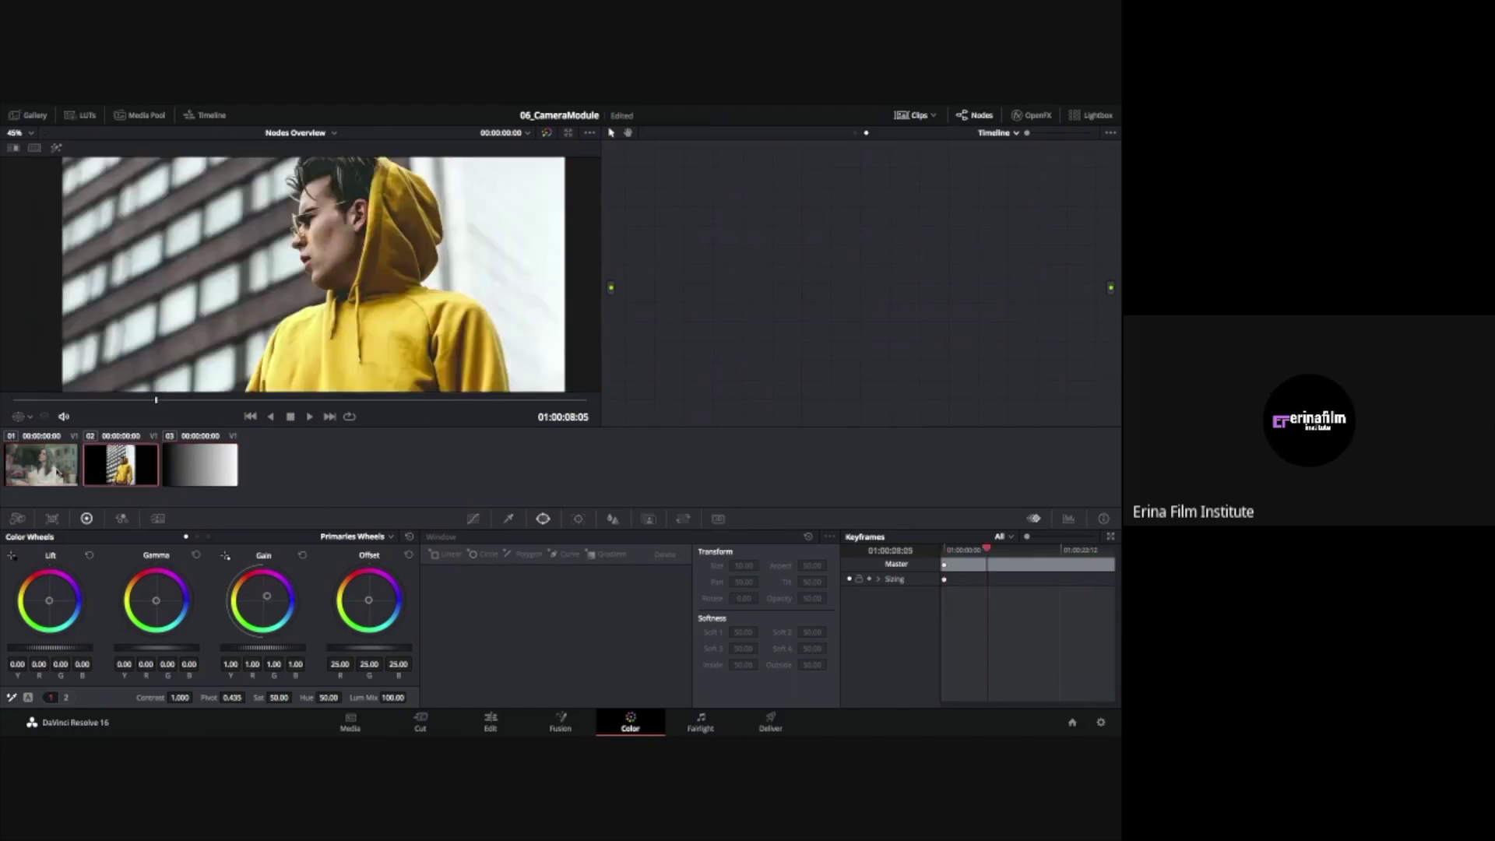
pyautogui.hotkey('alt', 's')
pyautogui.moveTo(253, 603); pyautogui.dragTo(268, 599)
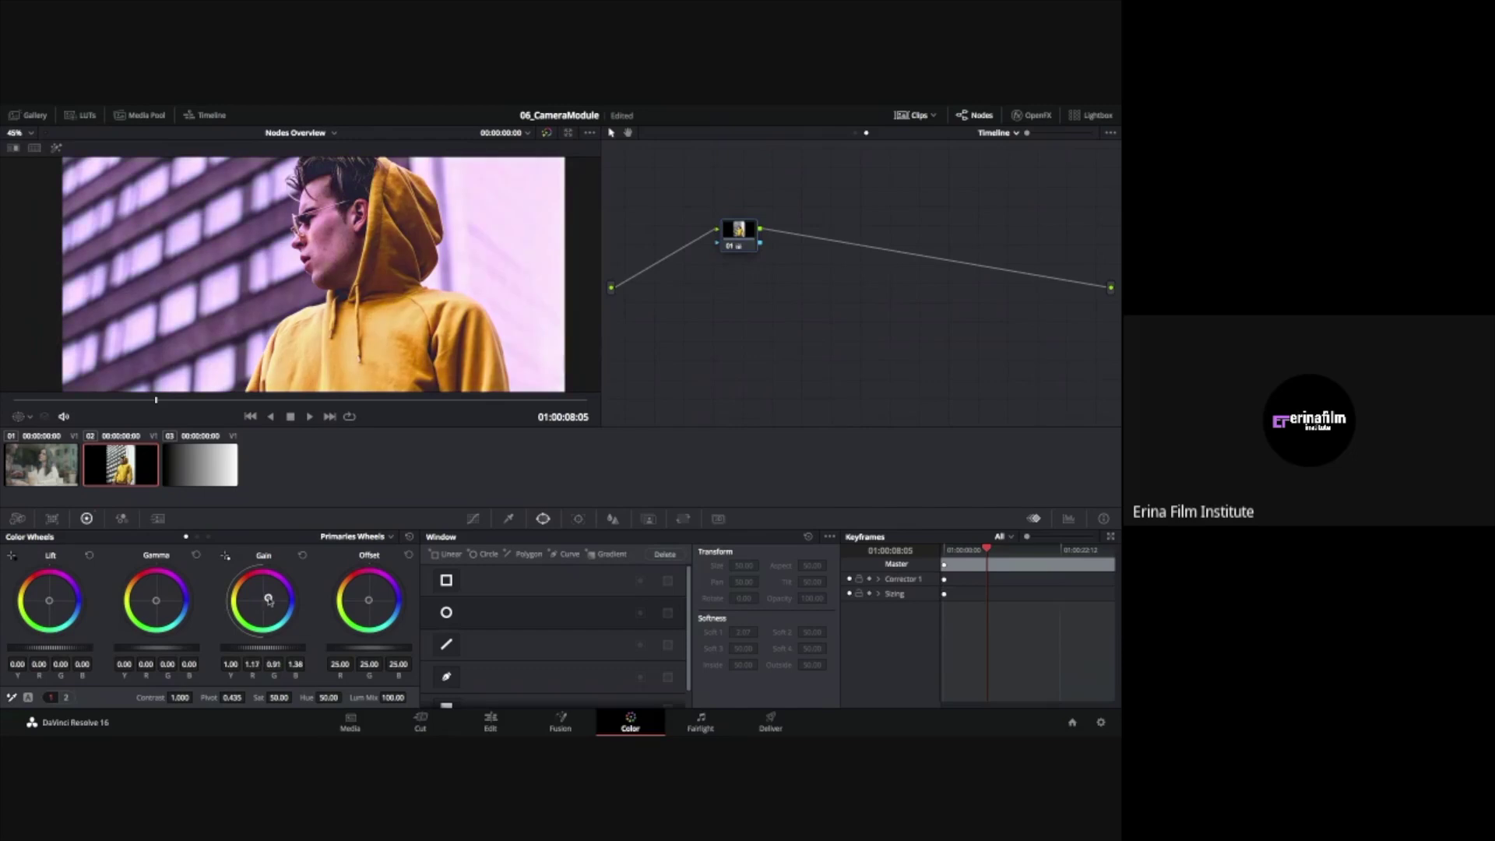
# Check the timeline grade on clips 01 and 03 and circle all the clip thumbnails with a screen annotation
pyautogui.click(47, 471)
pyautogui.click(201, 476)
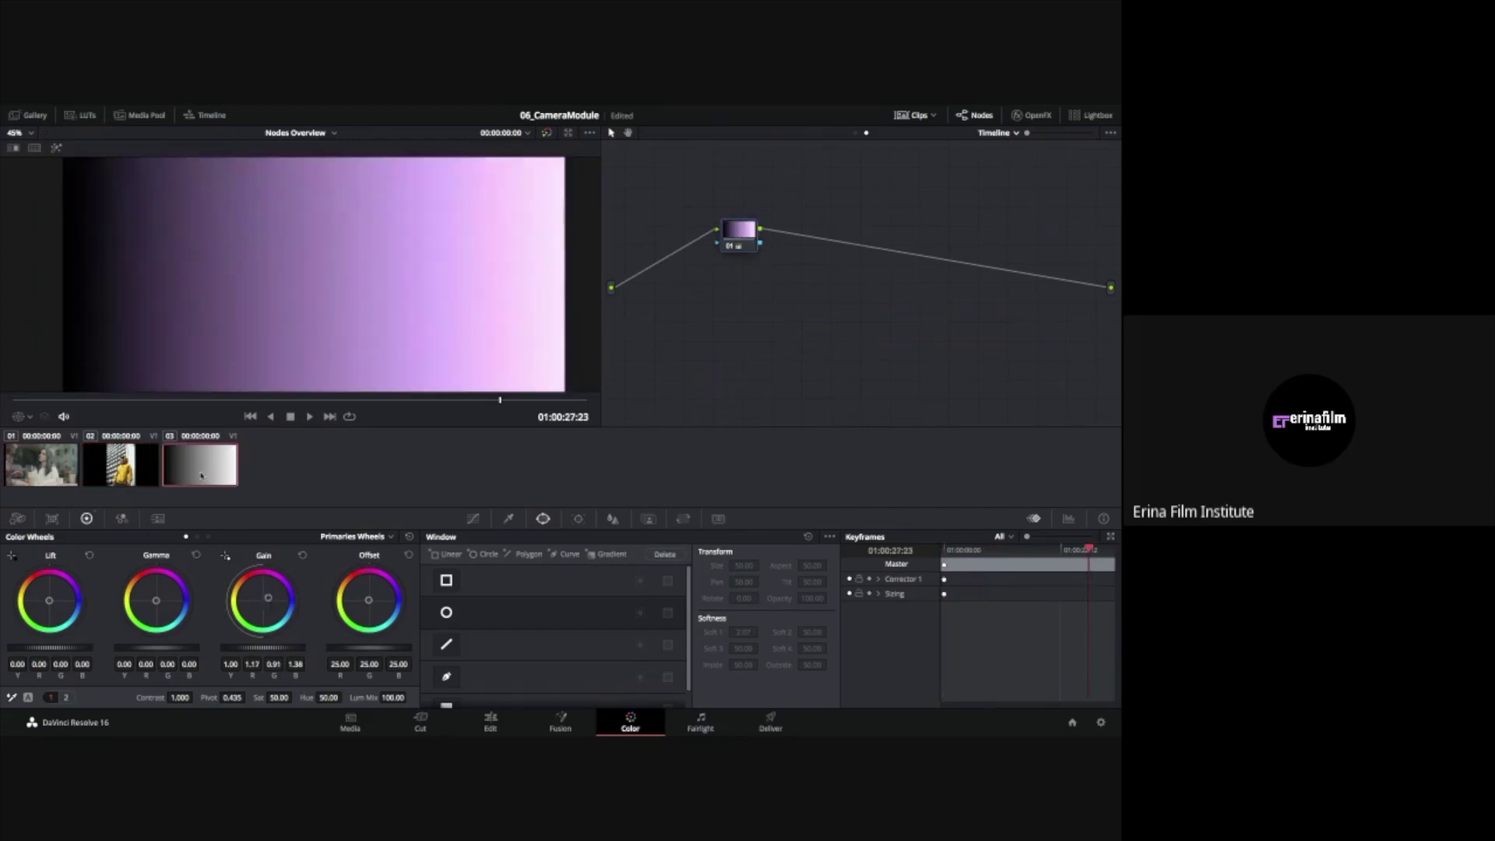
pyautogui.hotkey('ctrl', 'shift', 'a')
pyautogui.moveTo(280, 444)
pyautogui.mouseDown()
pyautogui.moveTo(41, 438)
pyautogui.moveTo(335, 518)
pyautogui.moveTo(85, 423)
pyautogui.mouseUp()
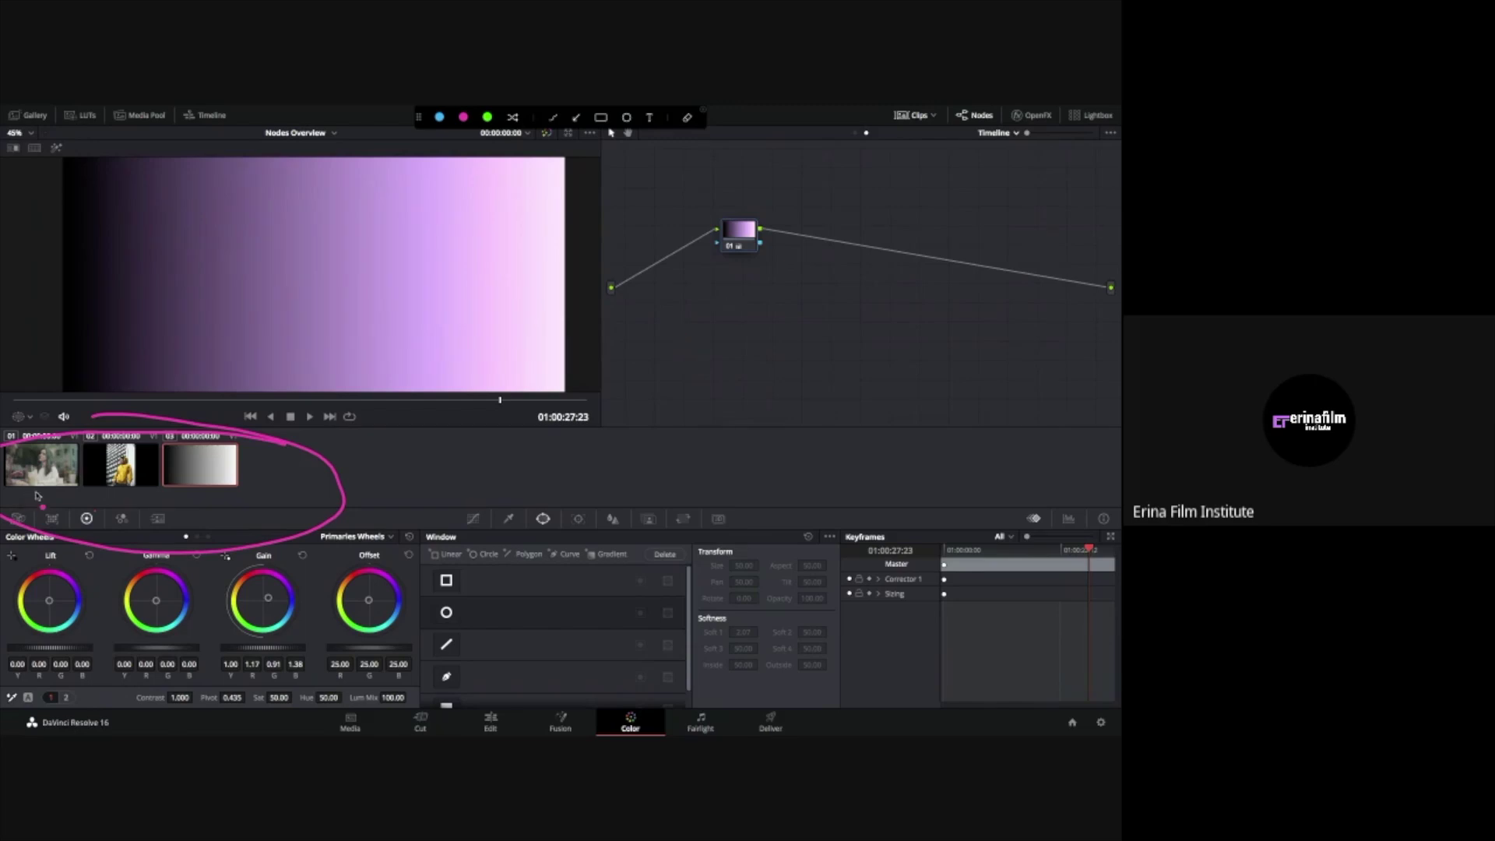
pyautogui.hotkey('ctrl', 'shift', 'a')
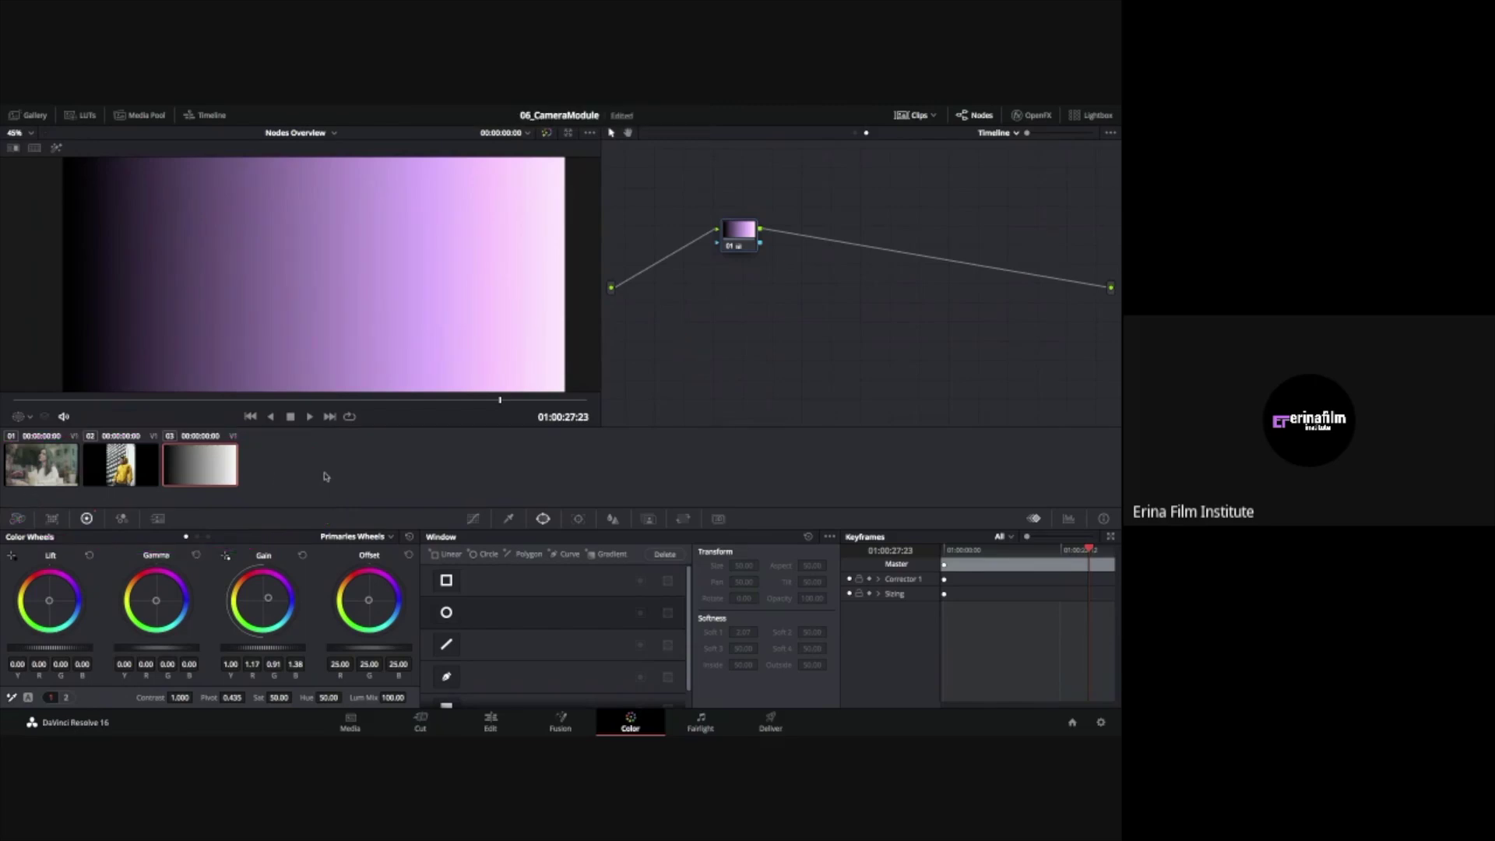
# Update the thumbnails of all three clips to include the timeline grade
pyautogui.hotkey('ctrl', 'a')
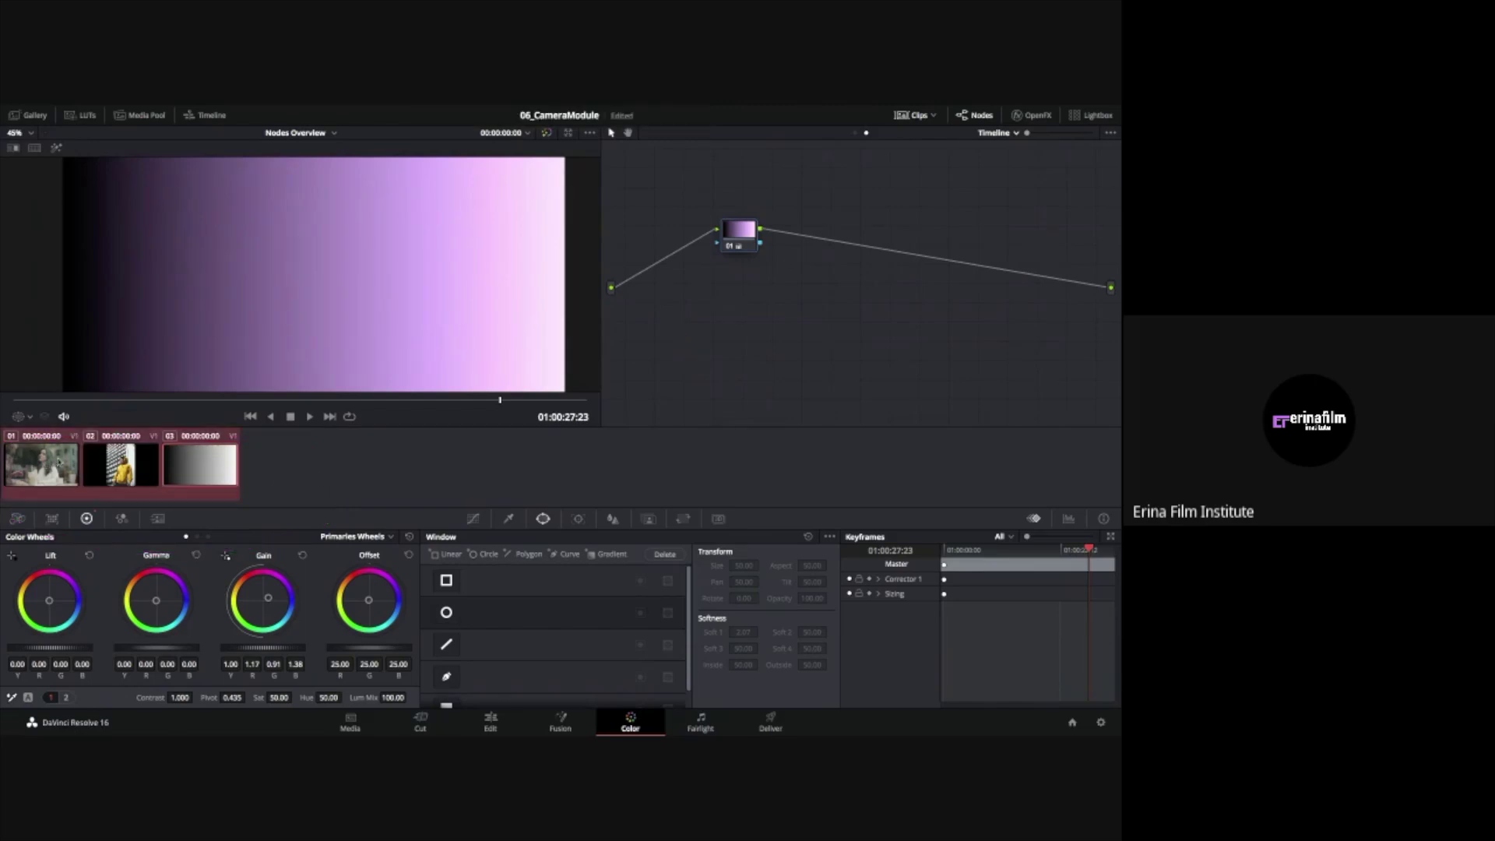
pyautogui.rightClick(58, 461)
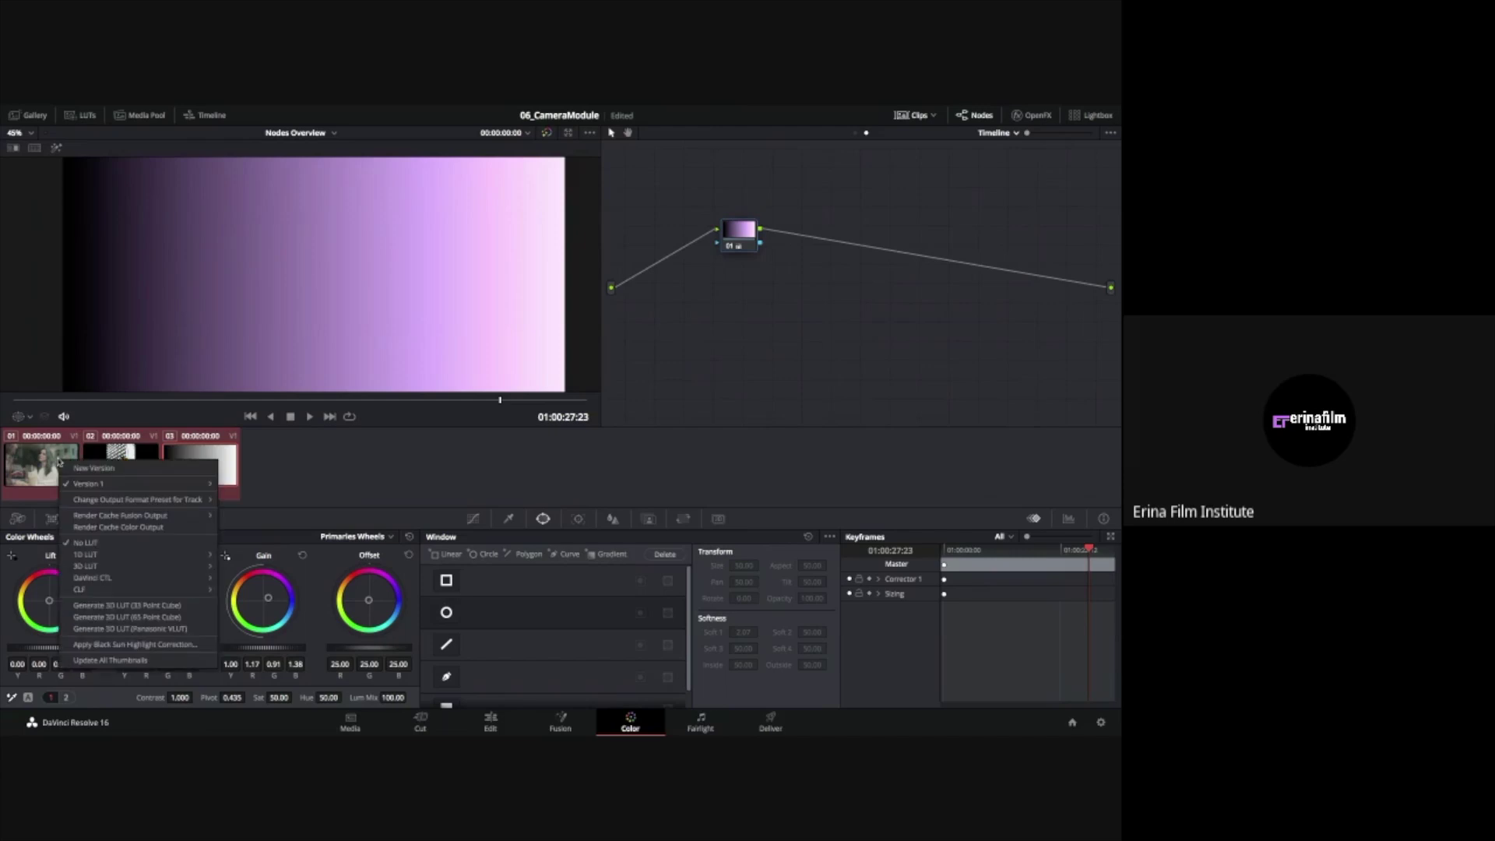
pyautogui.click(108, 662)
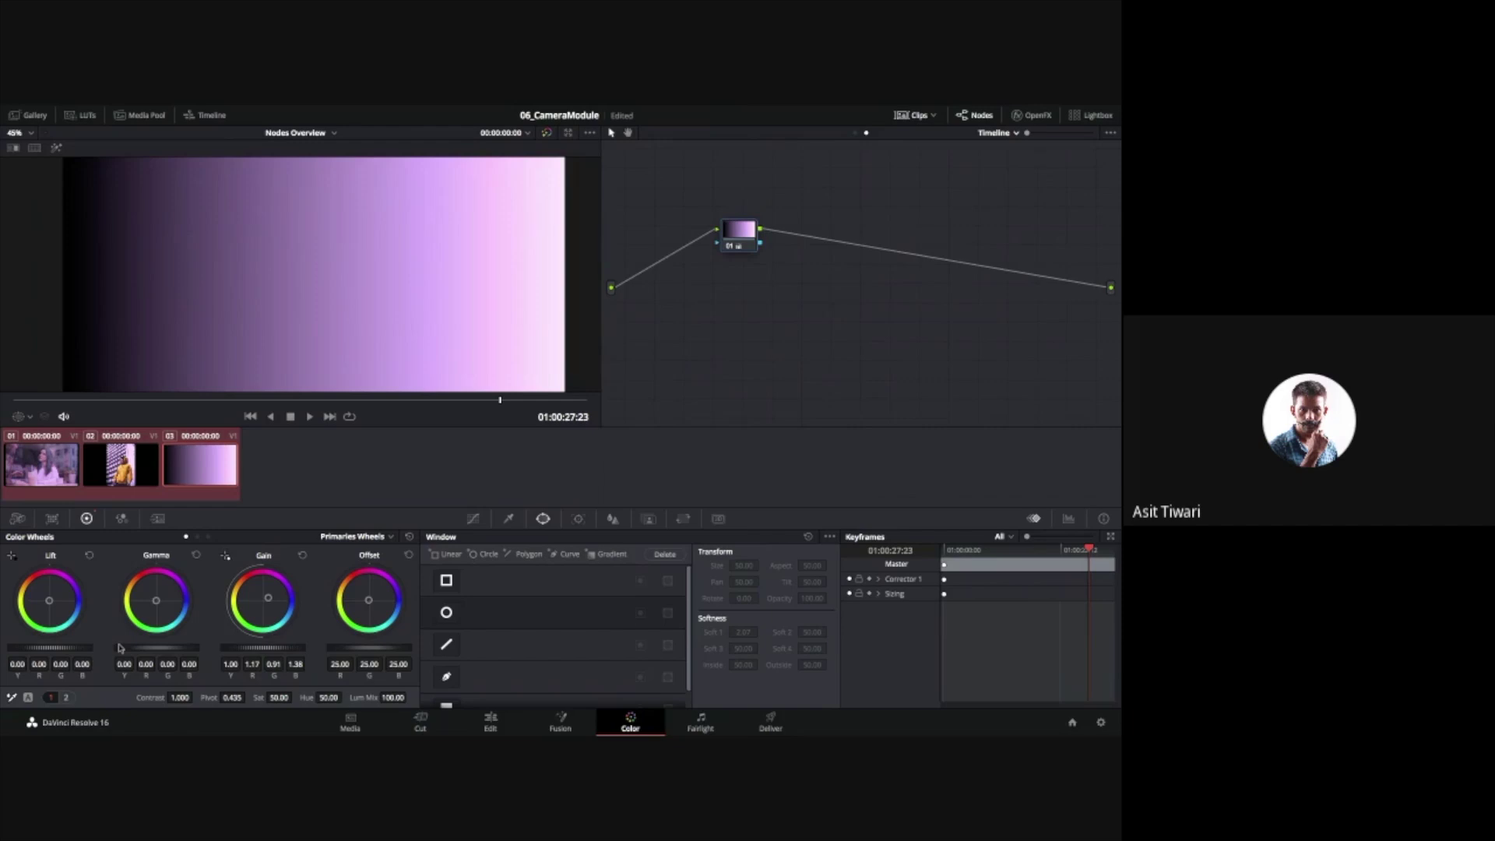
# Reset the timeline-level grade and nodes, and return the node graph to Clip level
pyautogui.rightClick(854, 216)
pyautogui.click(856, 232)
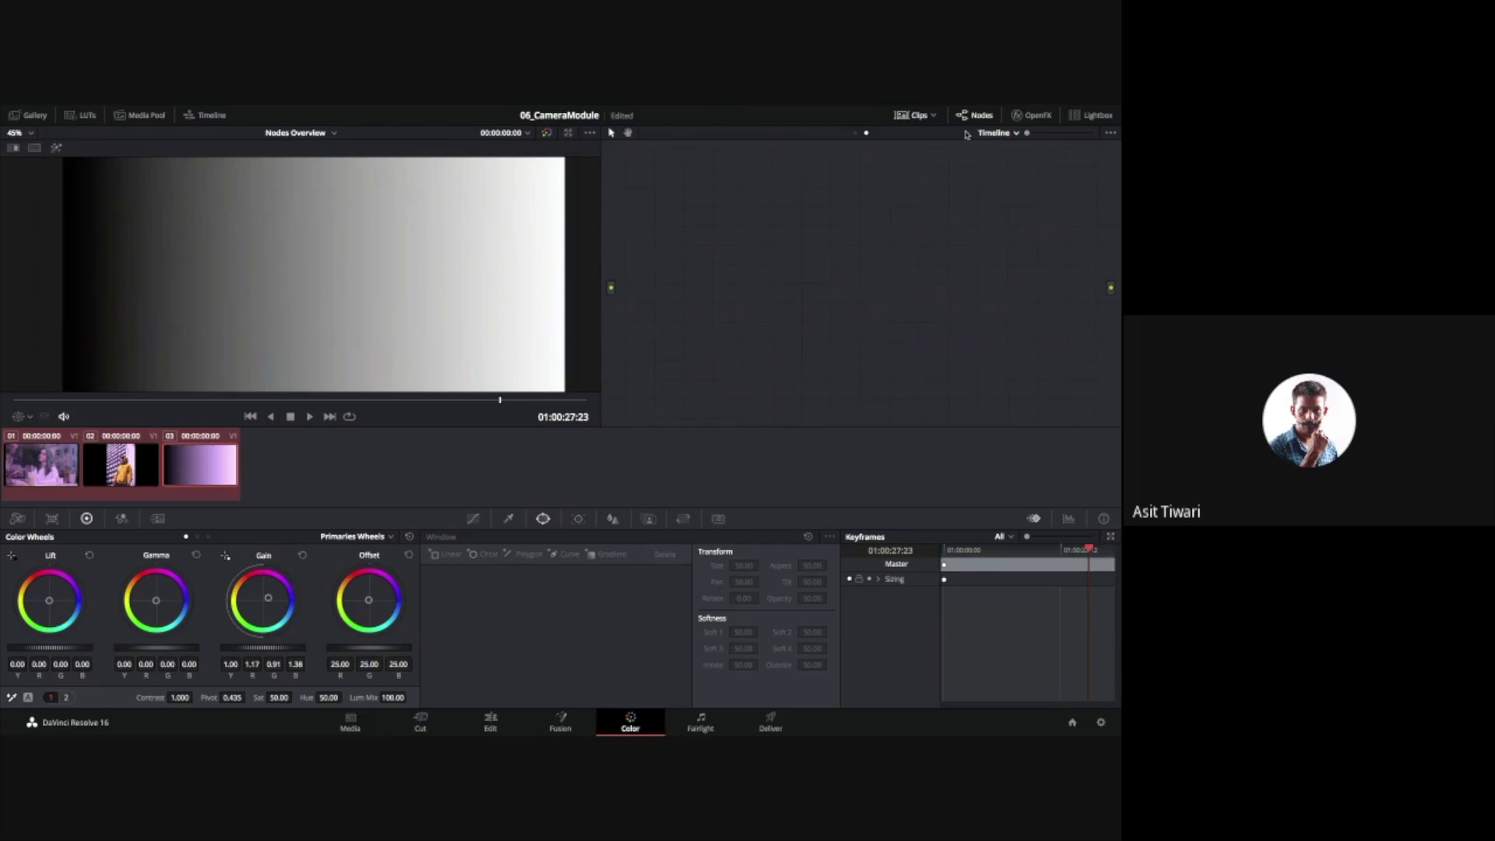
pyautogui.click(1000, 134)
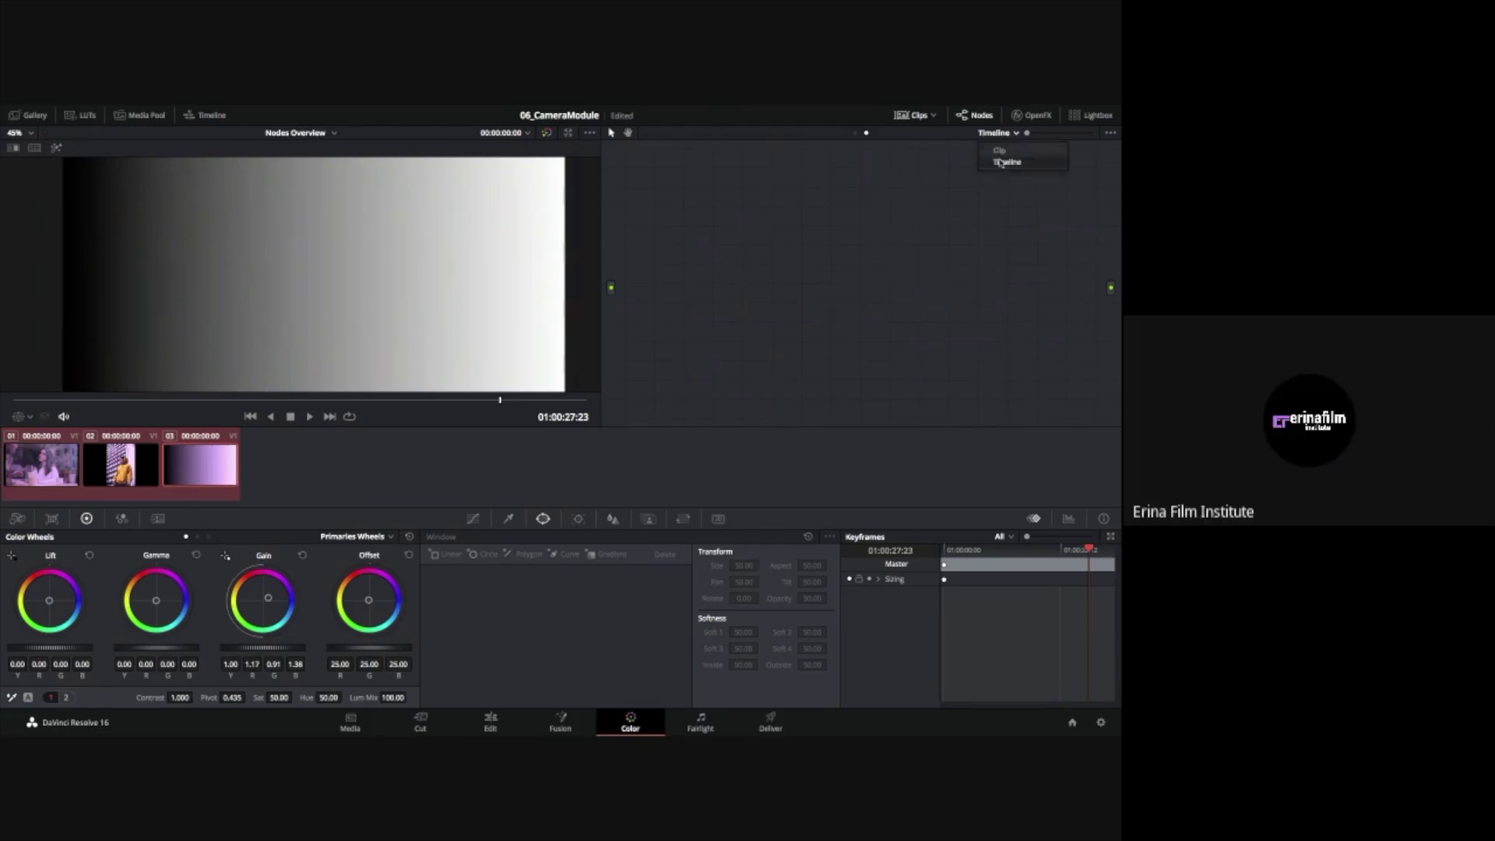
pyautogui.click(1000, 151)
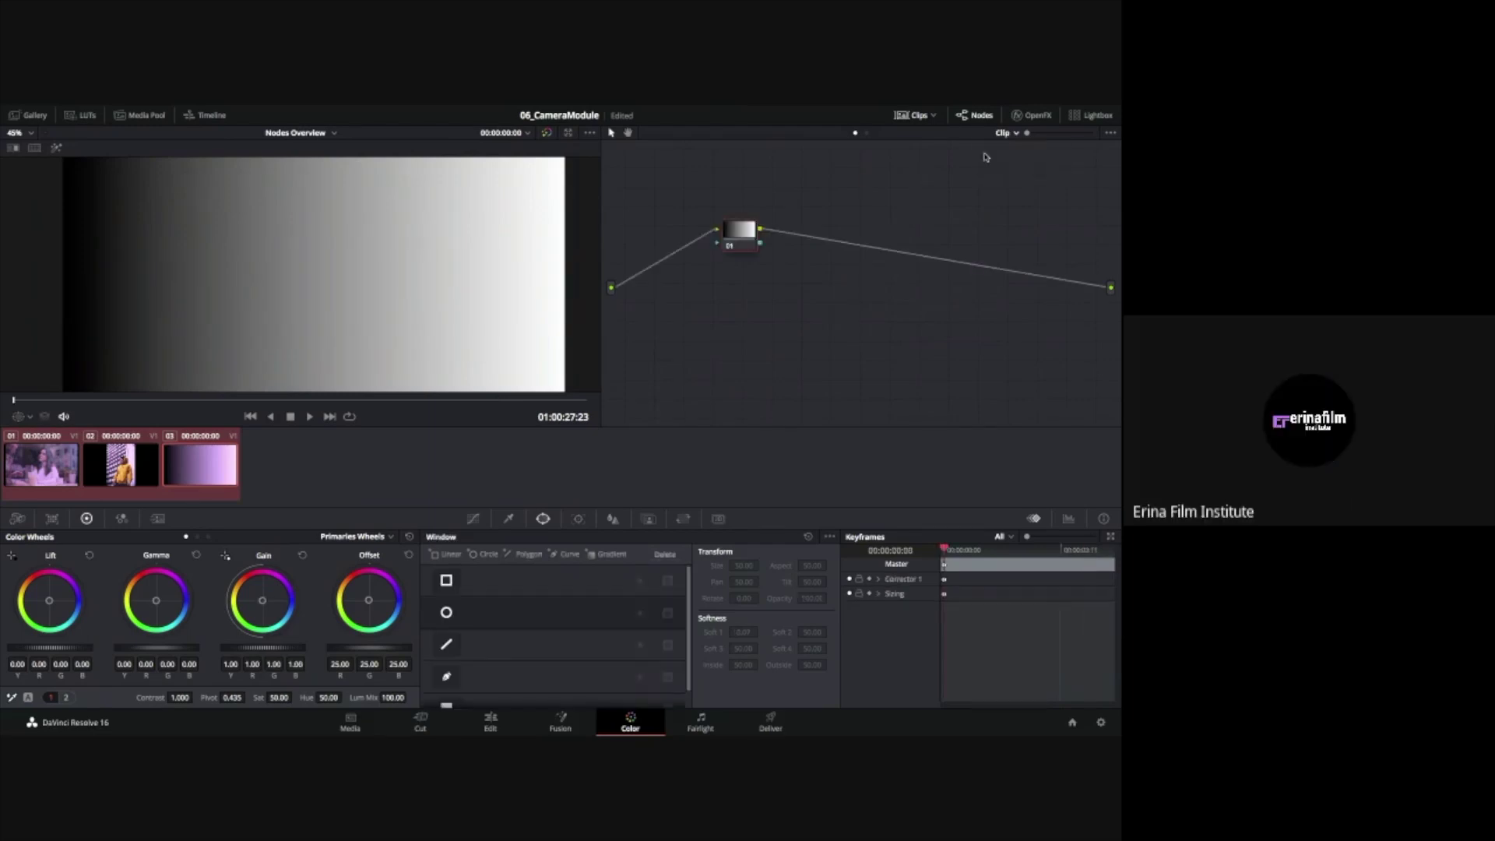
# Toggle the node graph back and forth between the Clip and Timeline levels to compare them
pyautogui.click(867, 134)
pyautogui.click(855, 134)
pyautogui.click(867, 134)
pyautogui.click(856, 134)
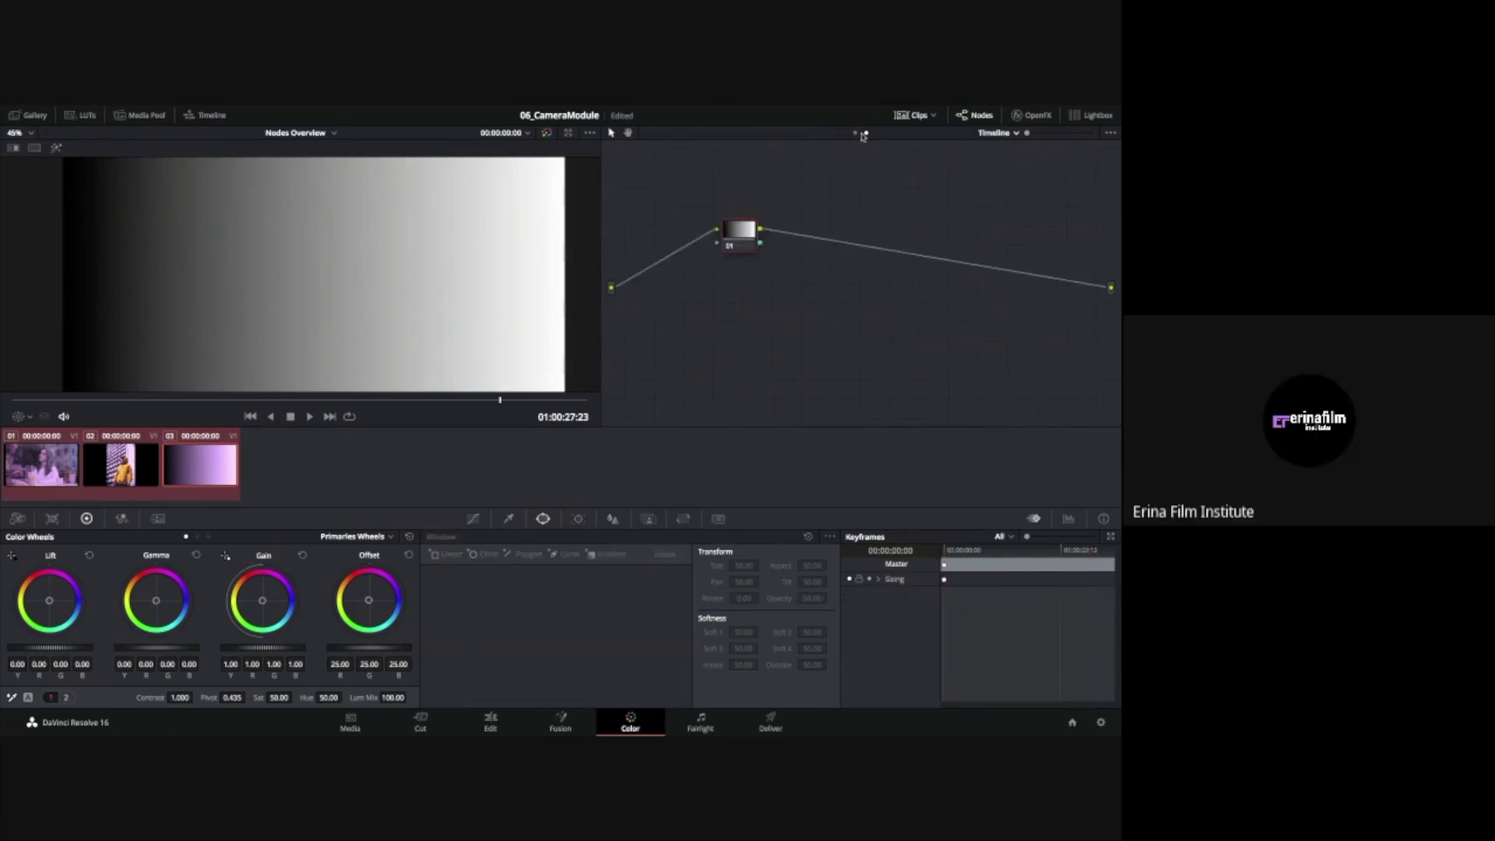